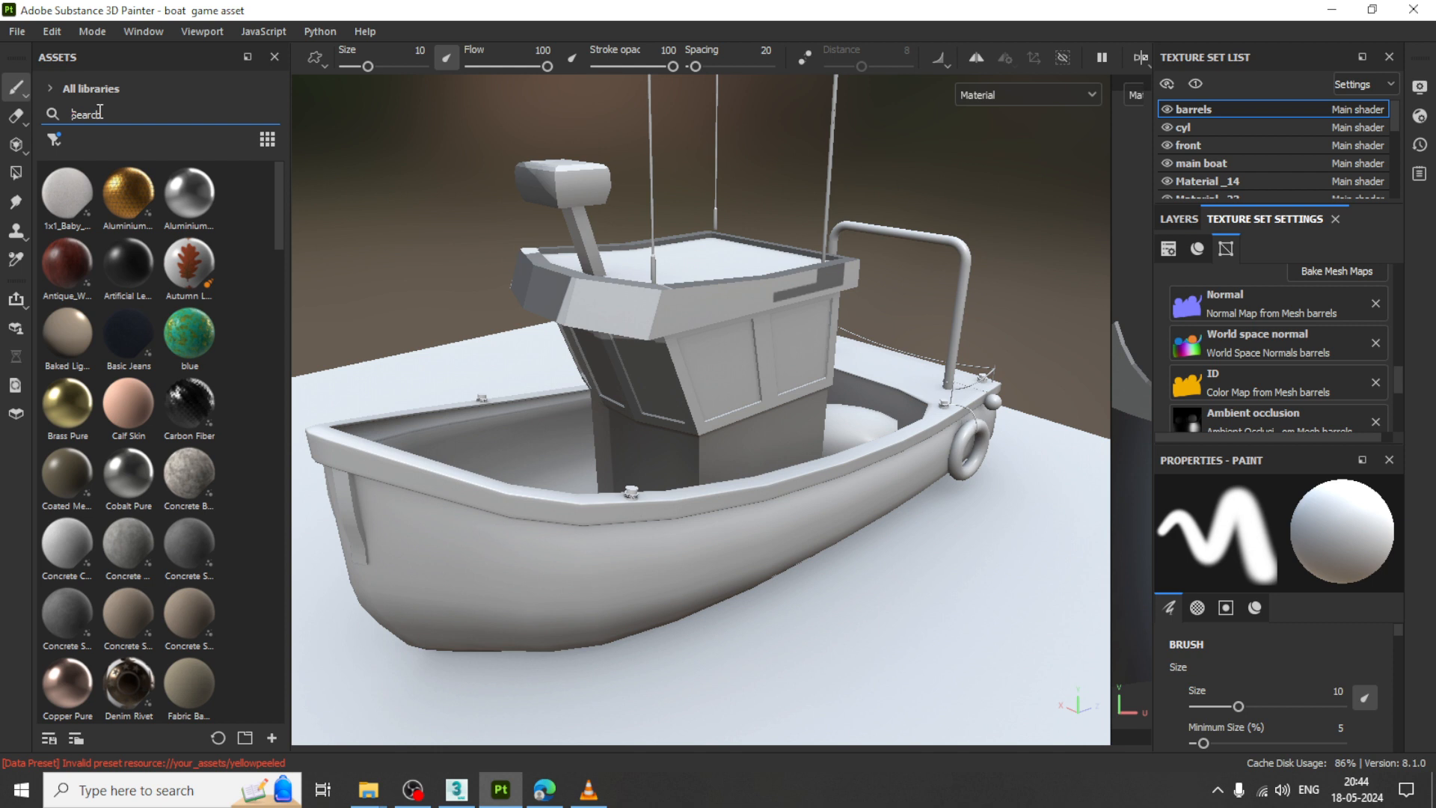
- Search the assets for "metal" and apply the Steel Rough material to the stern rail pole
click(100, 112)
text(metal)
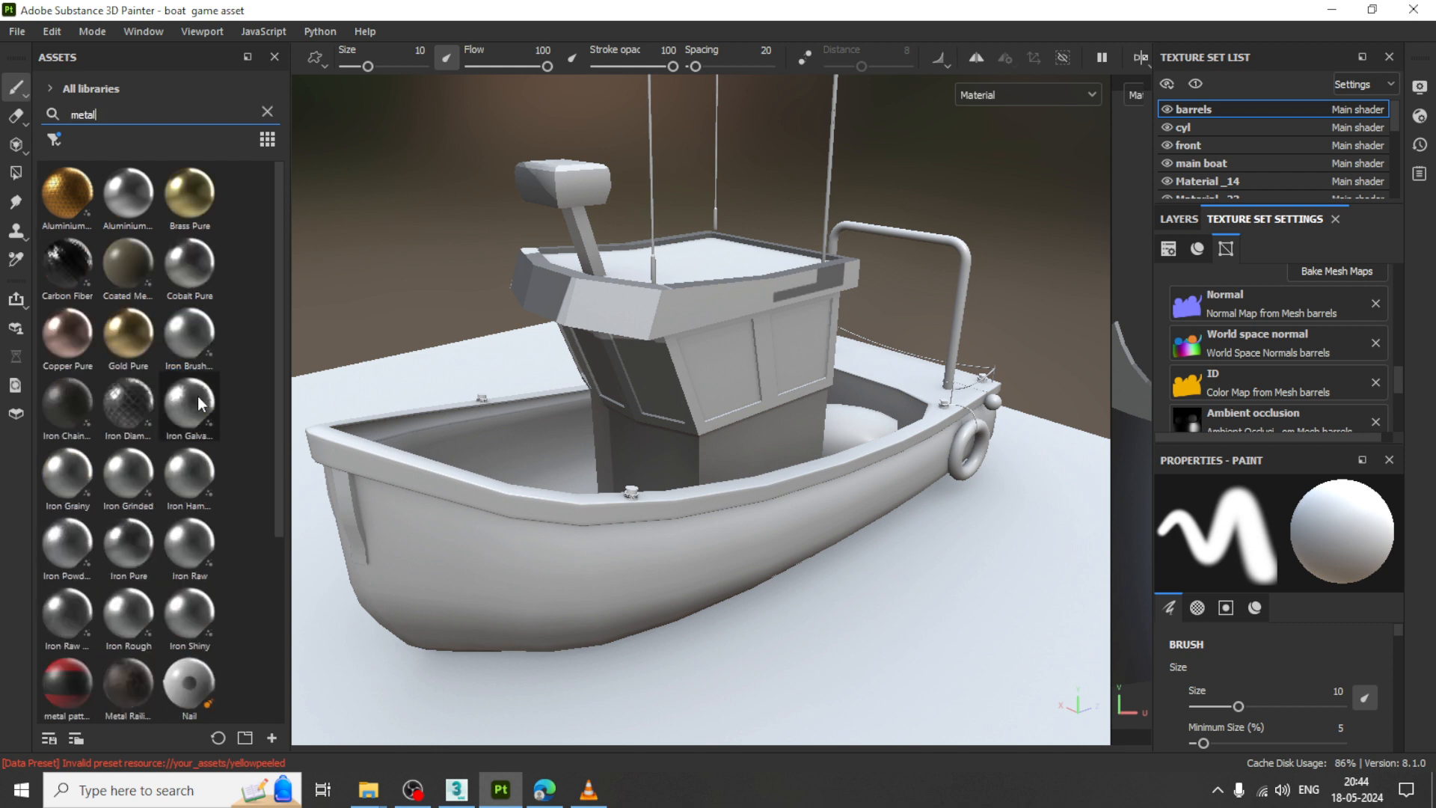
mouse_move(160, 554)
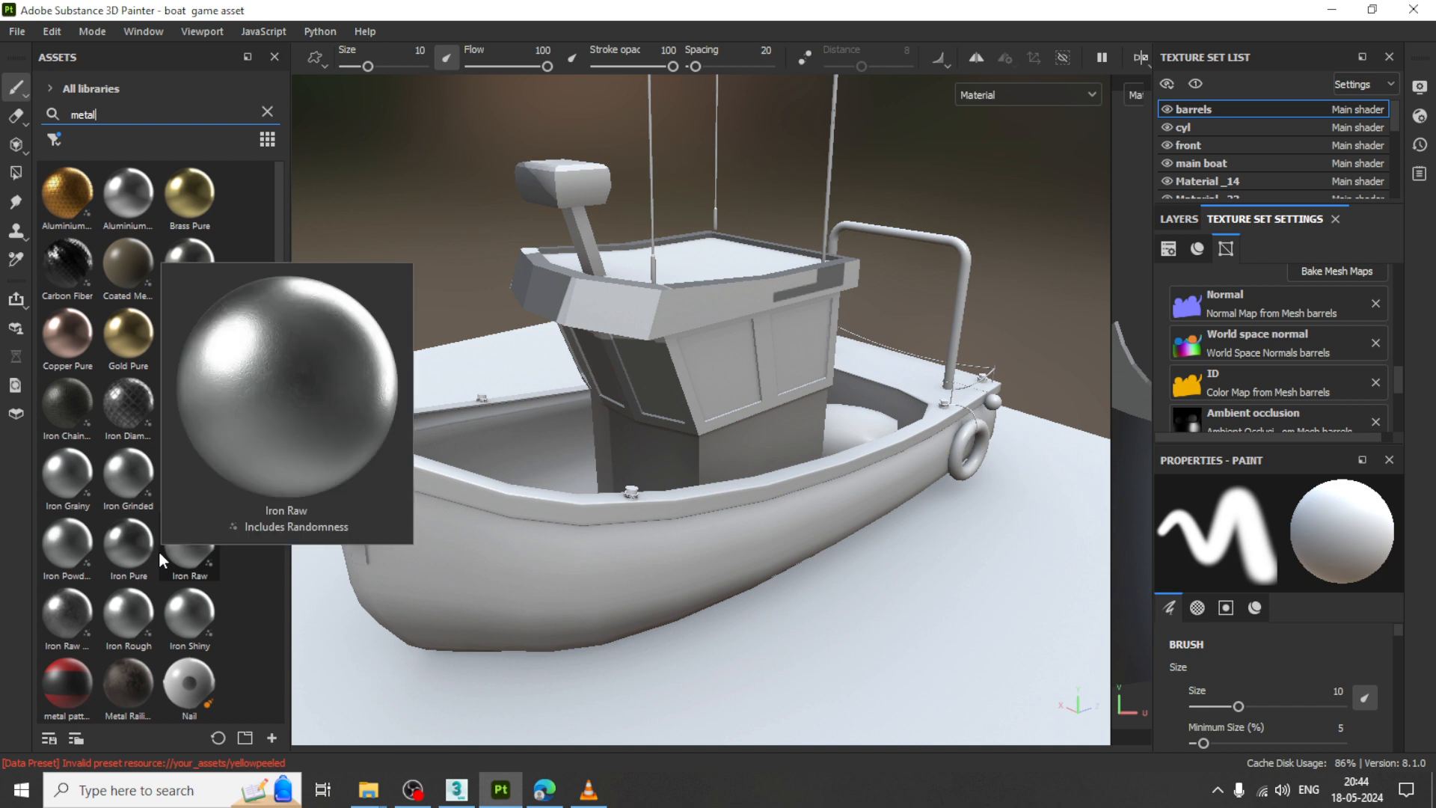
scroll(160, 560, down, 4)
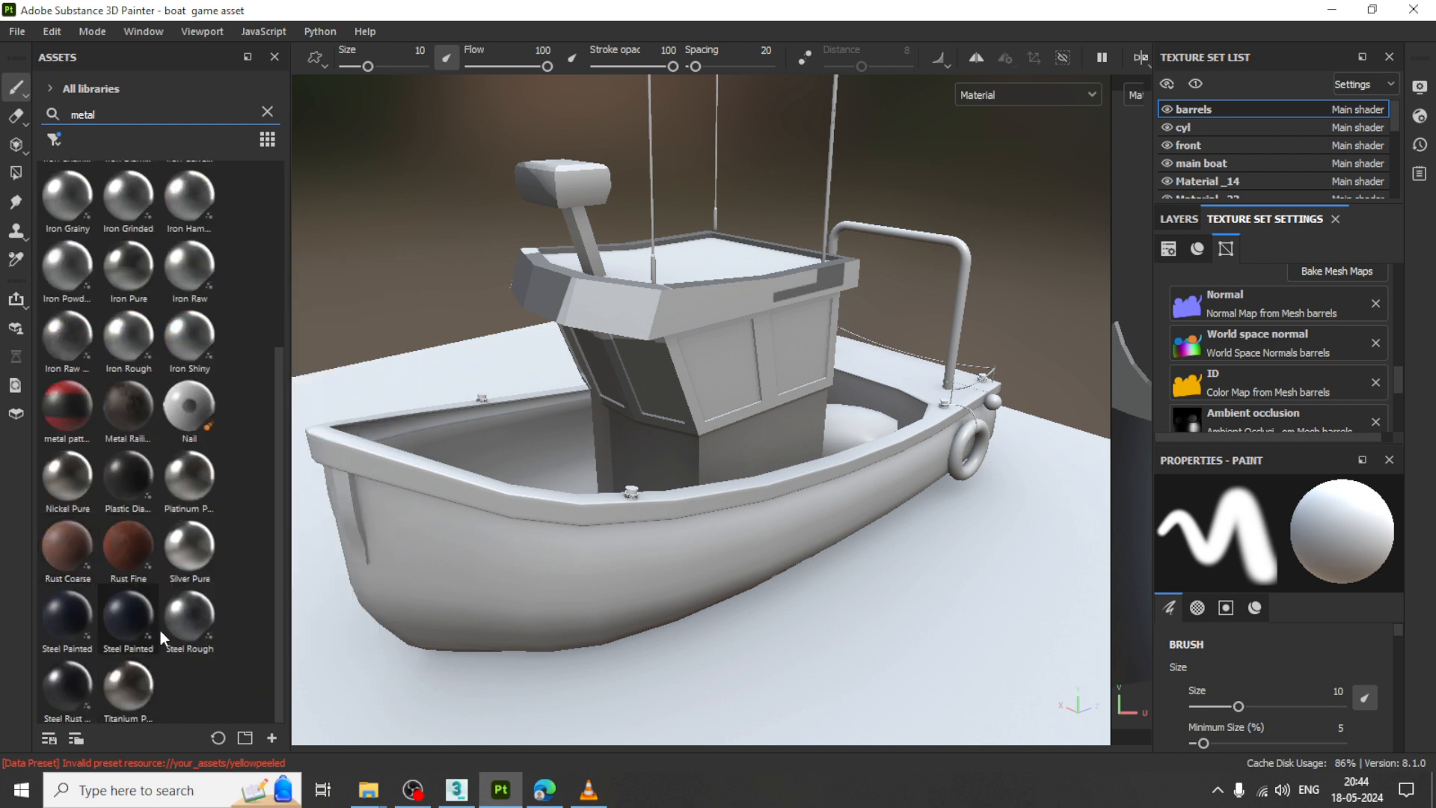
mouse_move(175, 619)
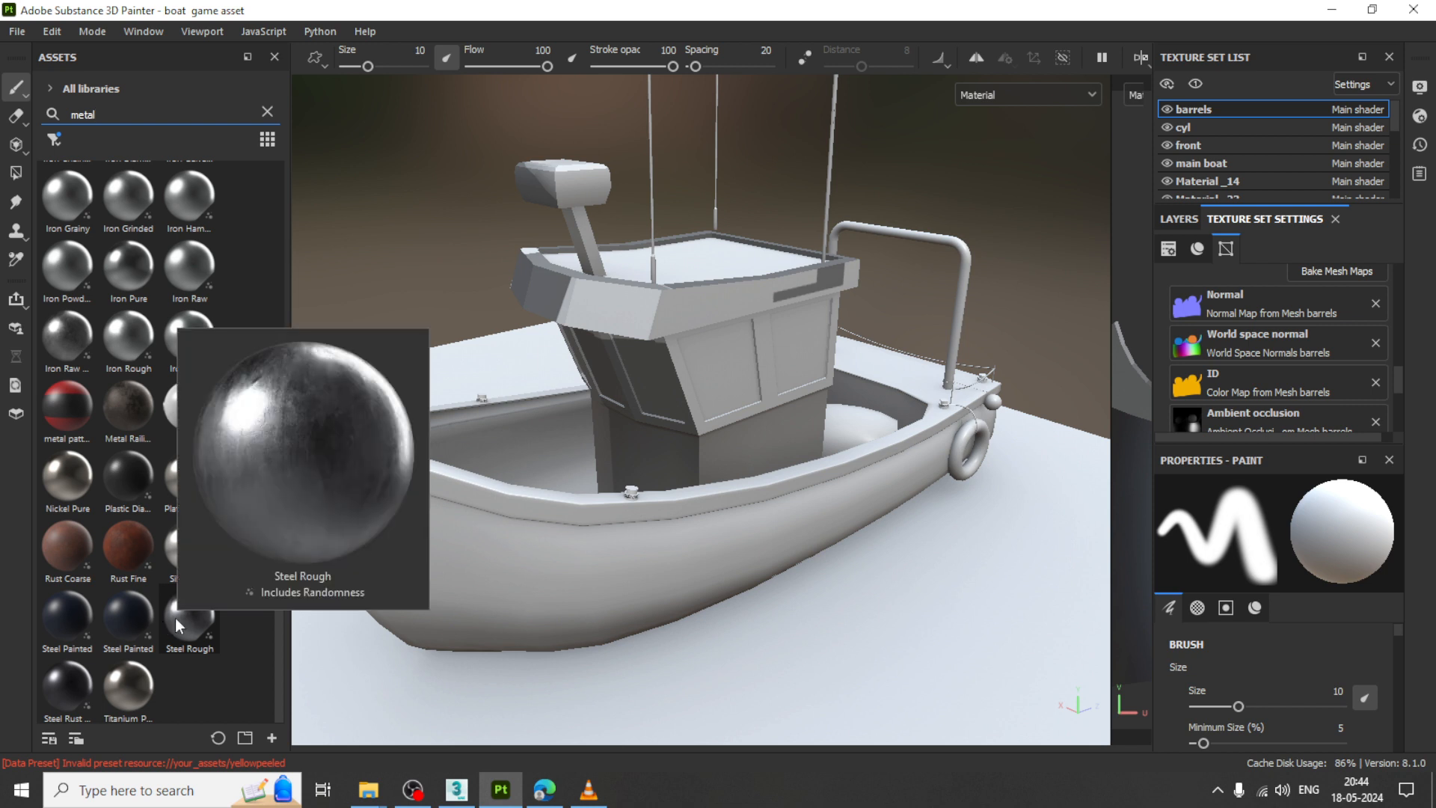
drag(175, 620, 965, 246)
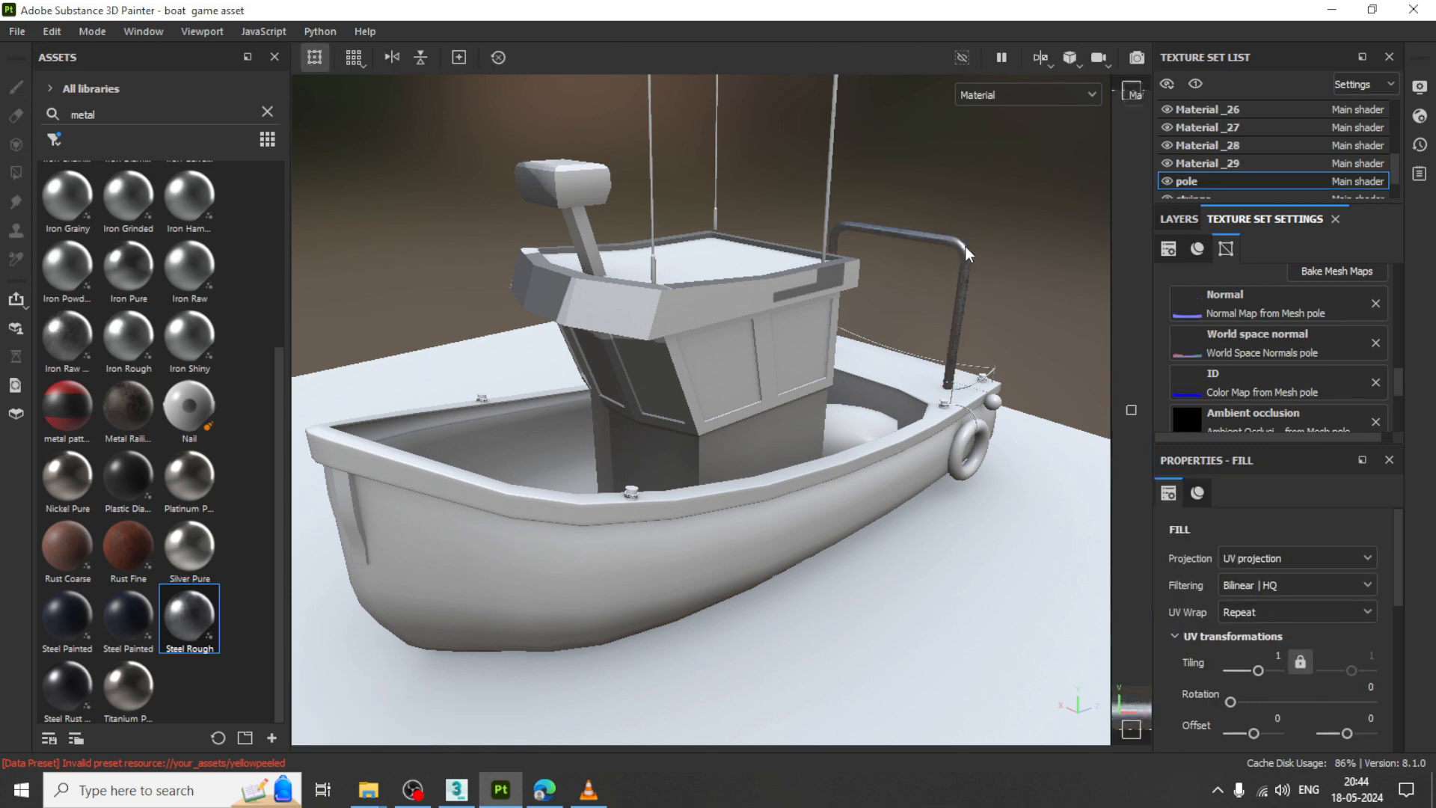
scroll(965, 273, up, 3)
alt+middle_drag(969, 273, 870, 390)
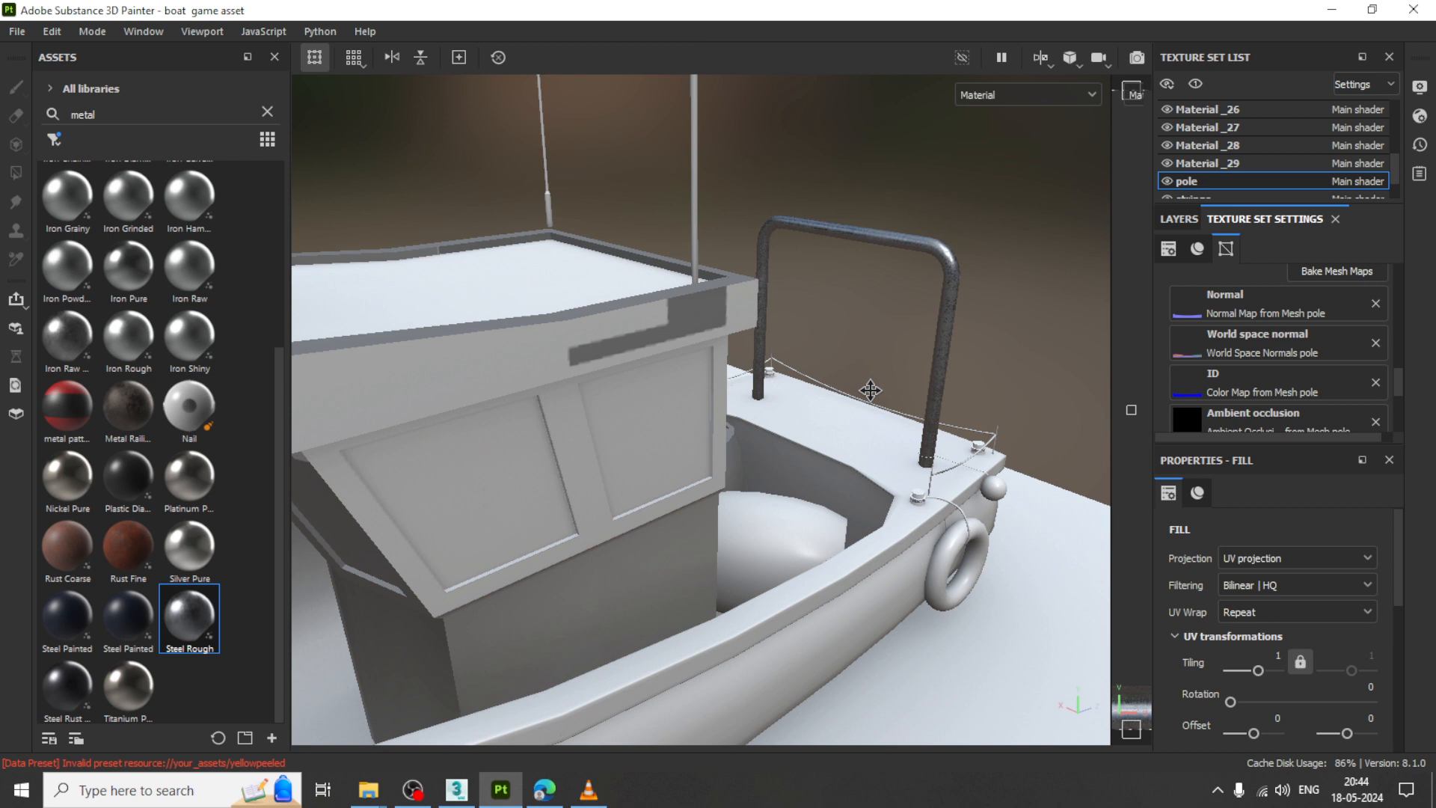
scroll(896, 422, up, 5)
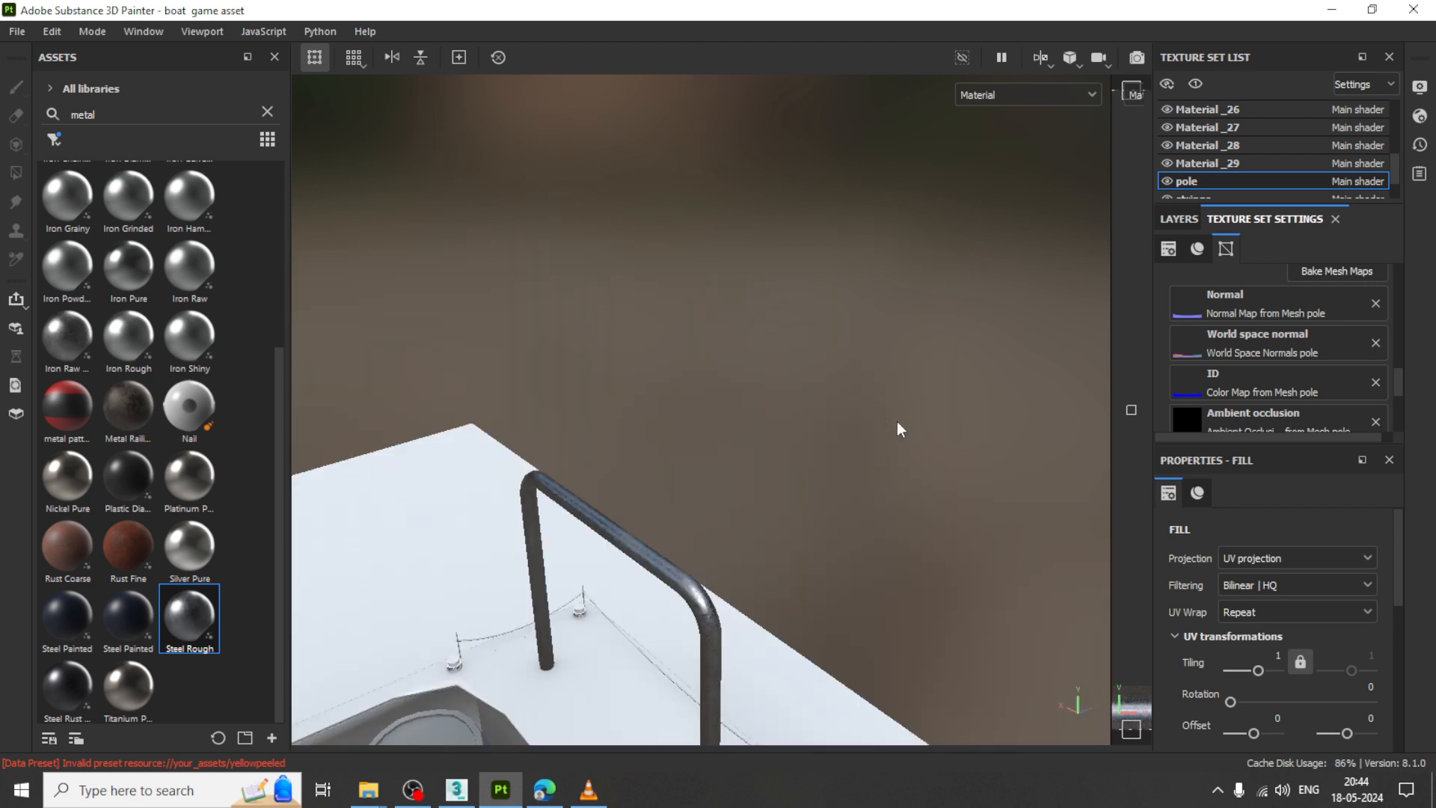
alt+drag(740, 525, 722, 465)
scroll(718, 471, up, 2)
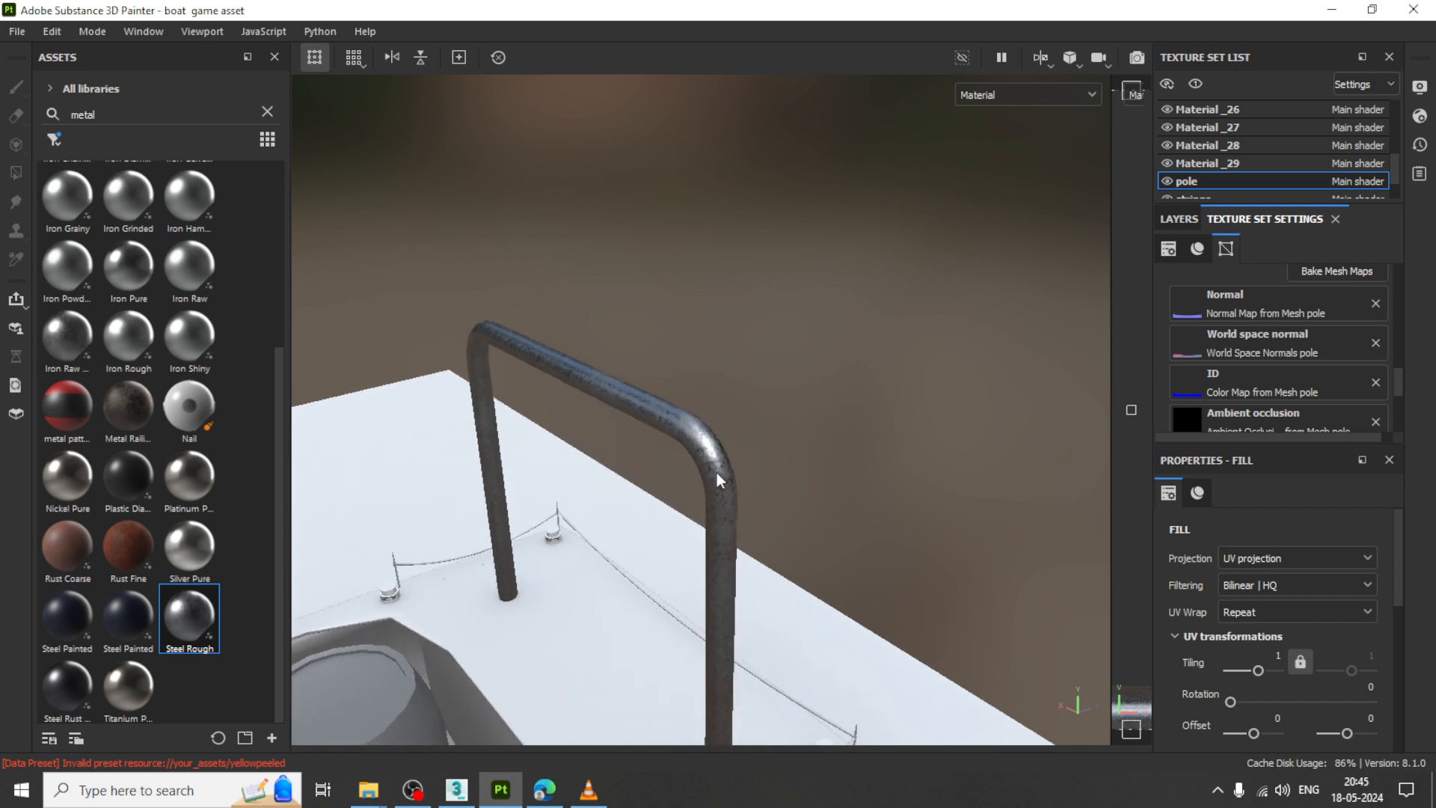
- Try adding a black mask to the pole's Steel Rough layer, and undo it
click(1183, 216)
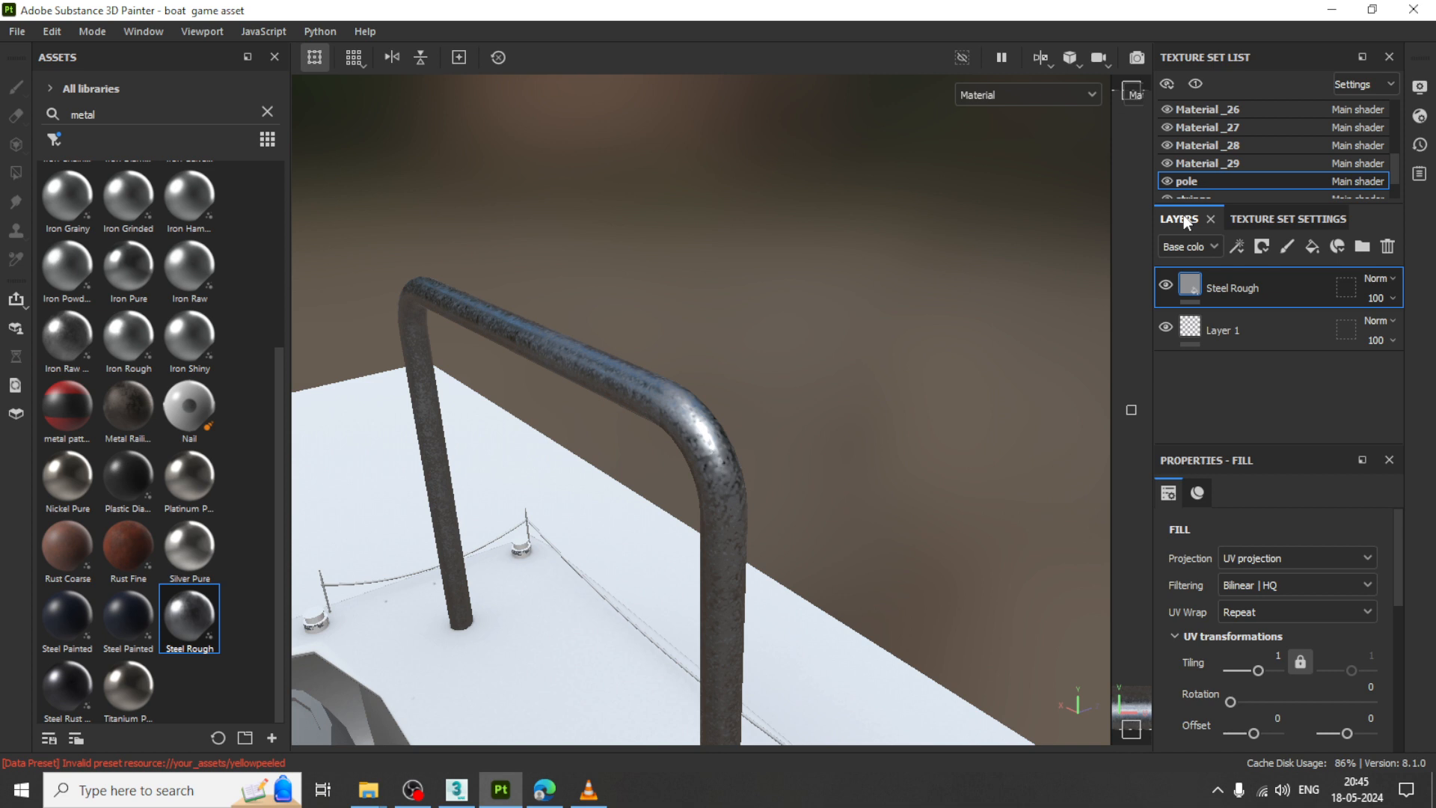
click(1264, 247)
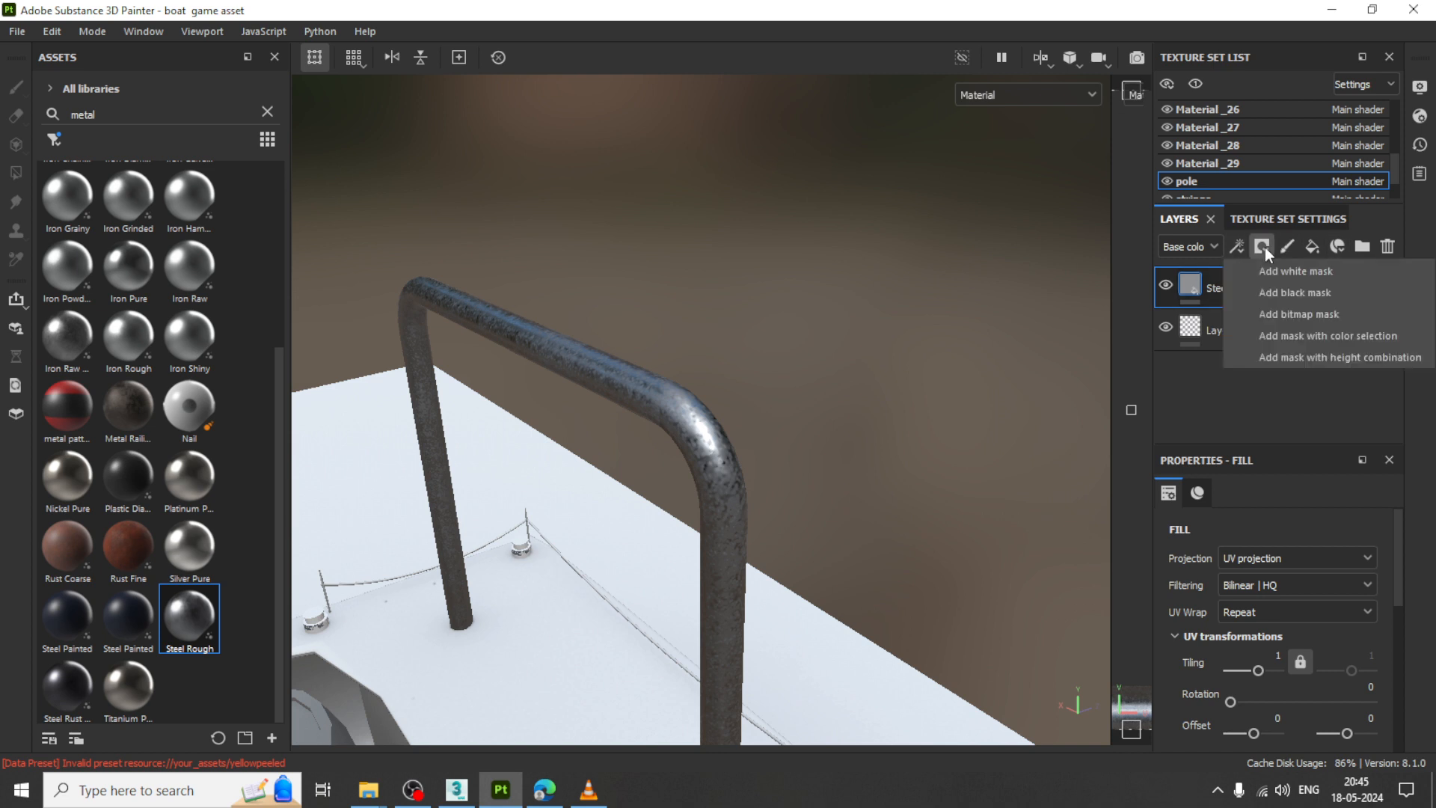
click(1294, 293)
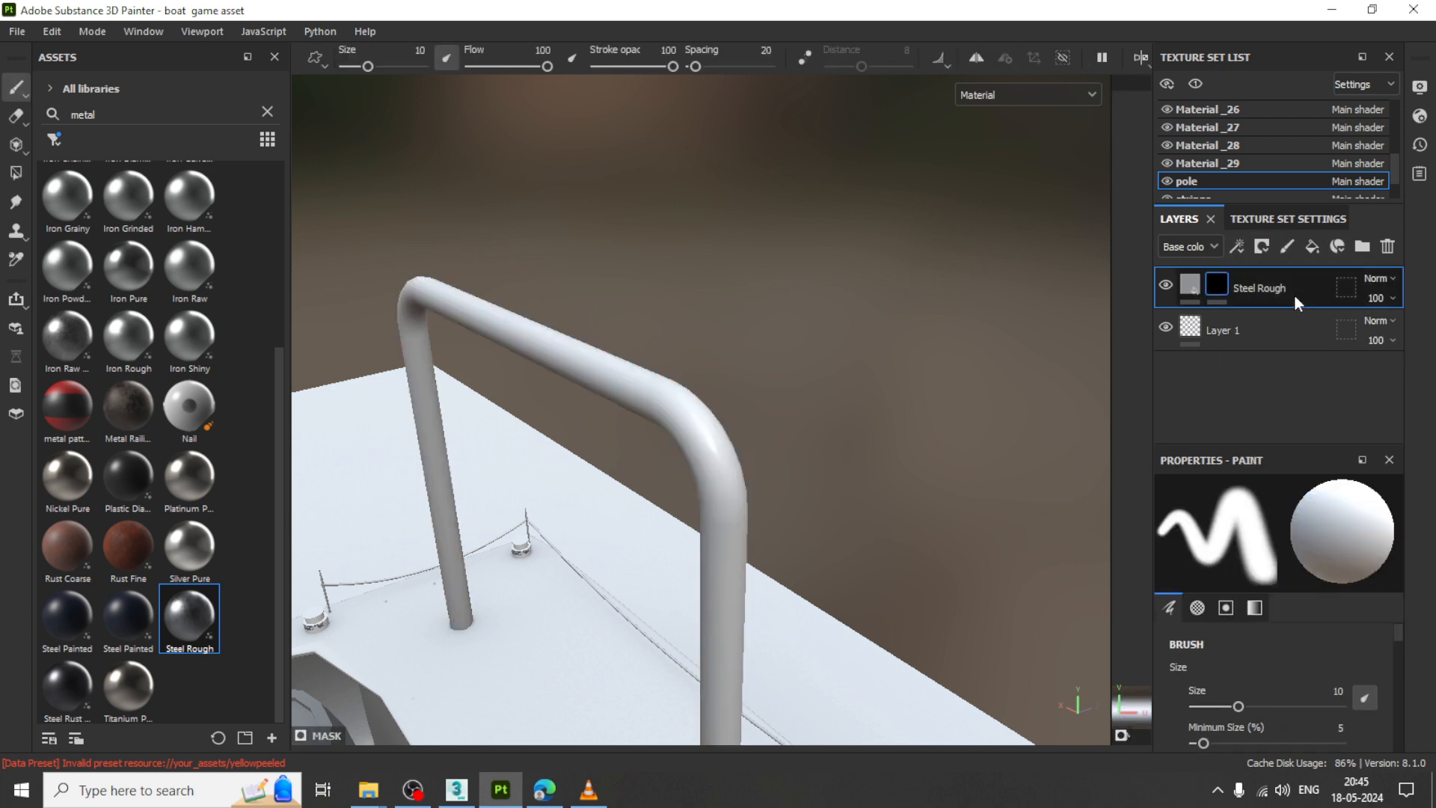
key(ctrl+z)
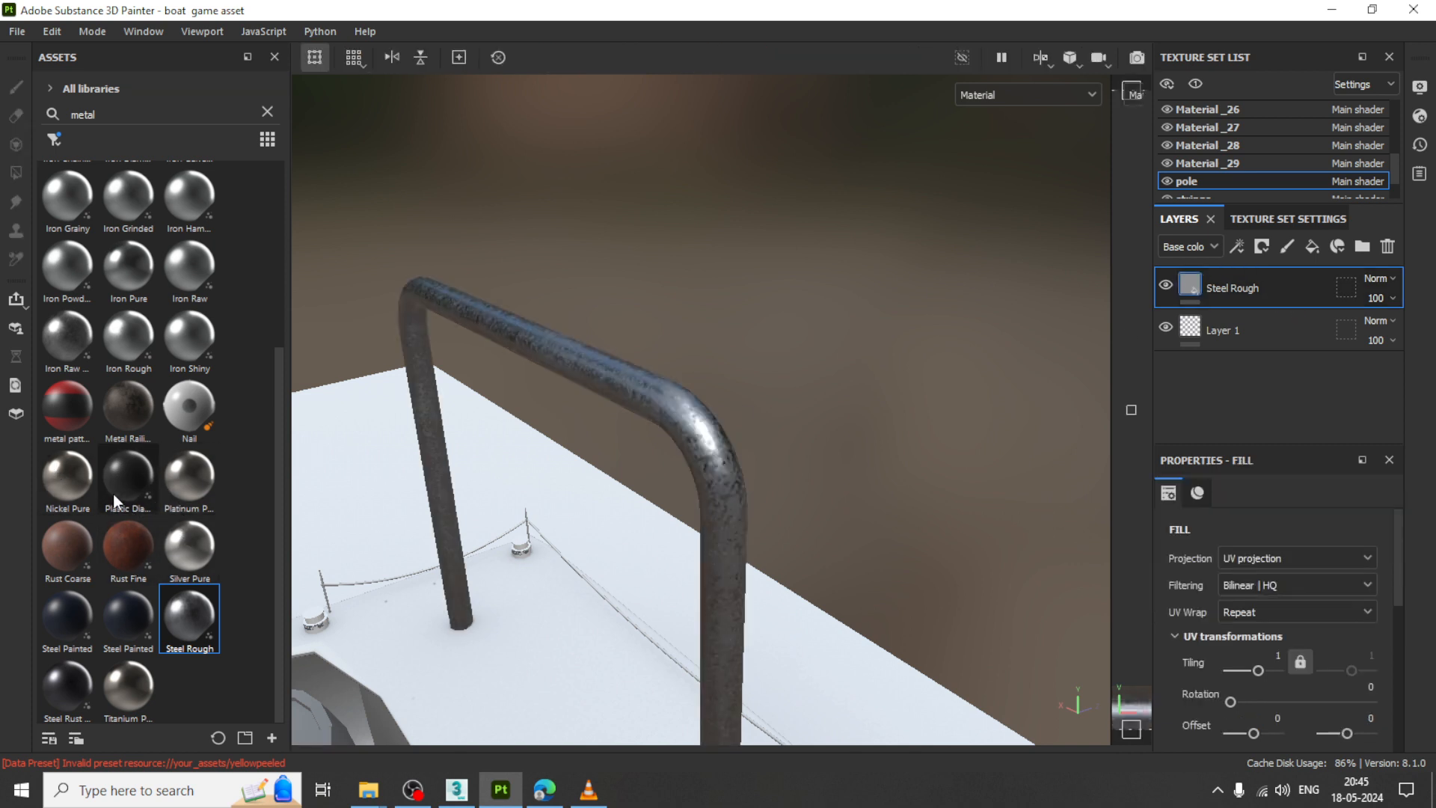
- Apply the Cobalt Pure material to the pole above Steel Rough and give its layer a black mask
scroll(113, 493, up, 4)
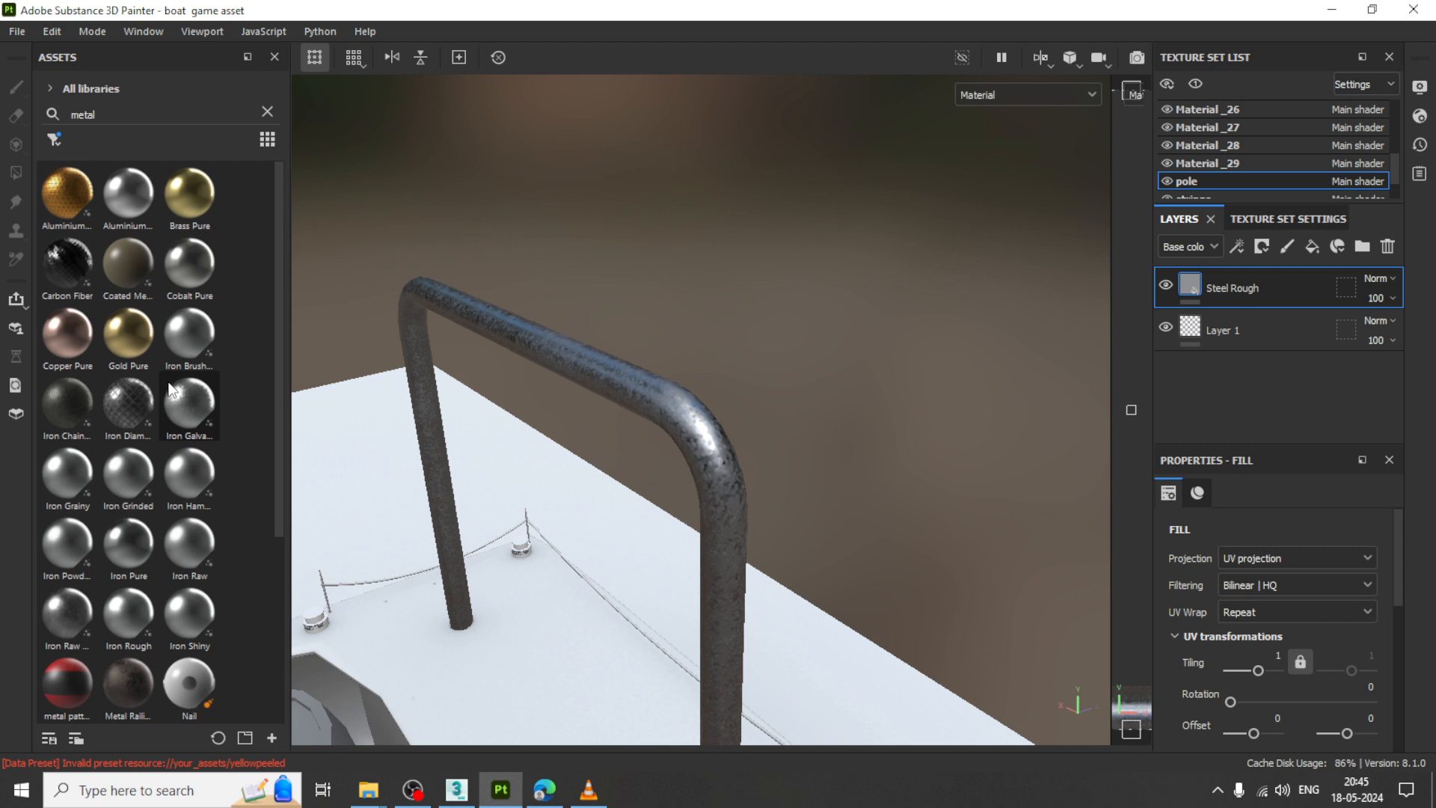
drag(187, 265, 685, 400)
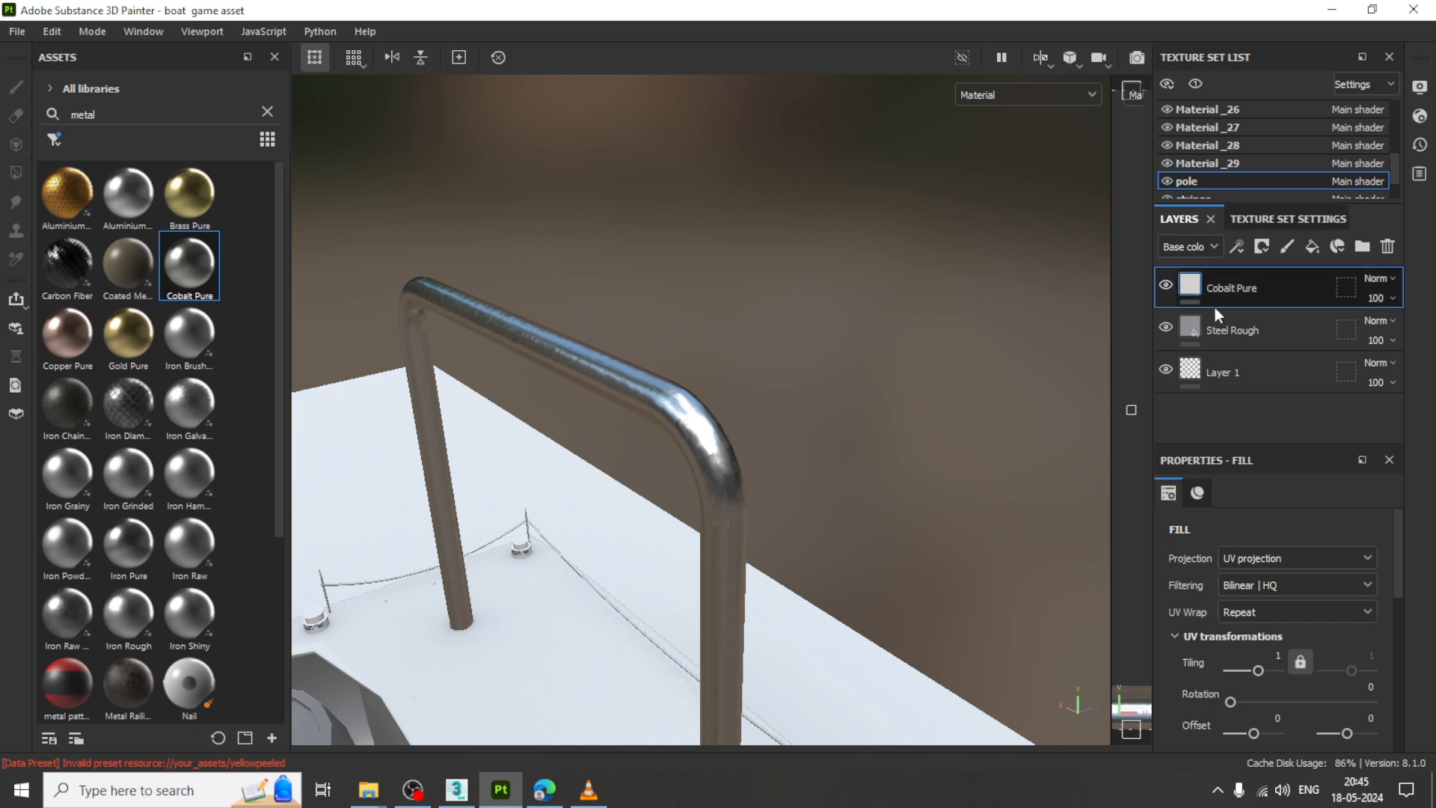
click(1262, 246)
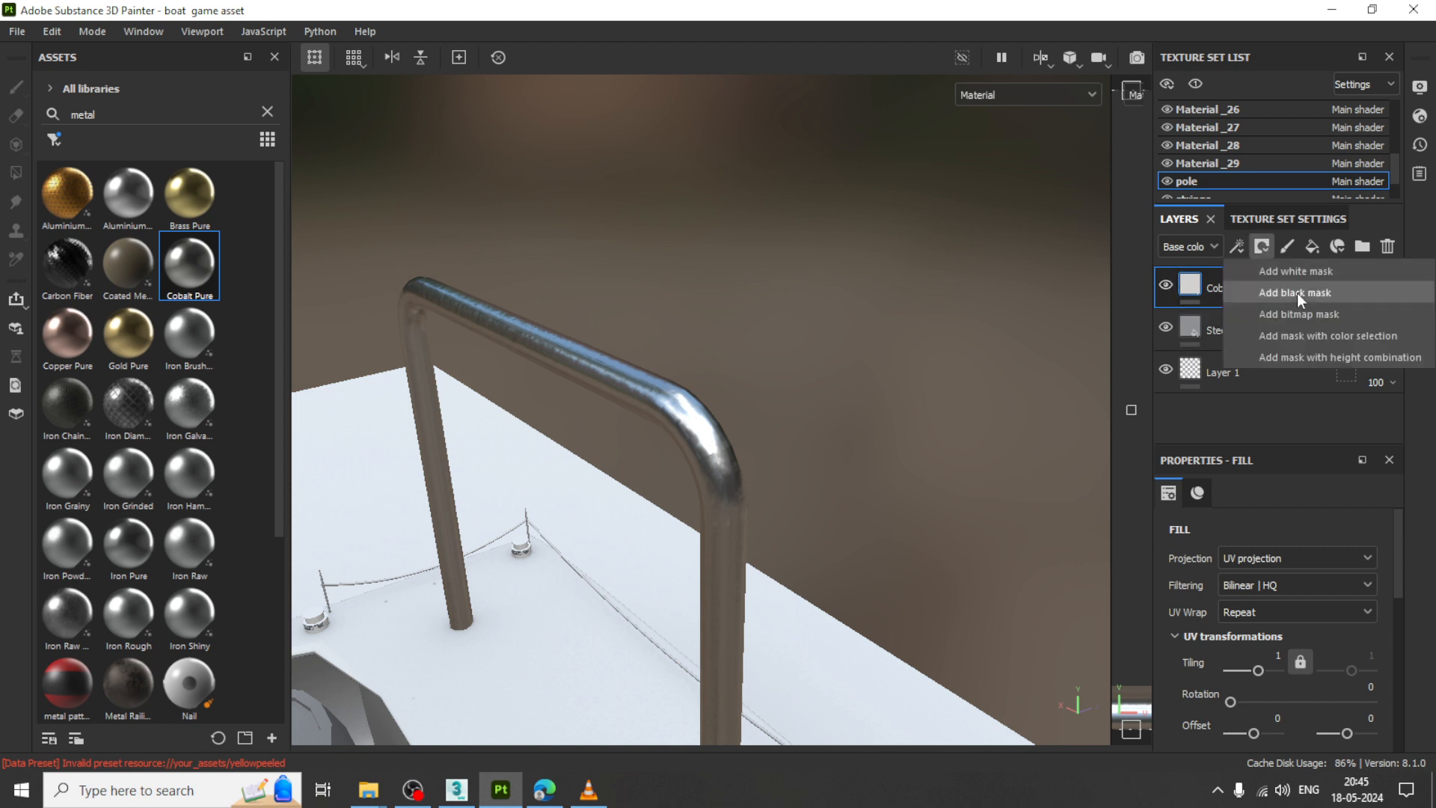
click(1296, 293)
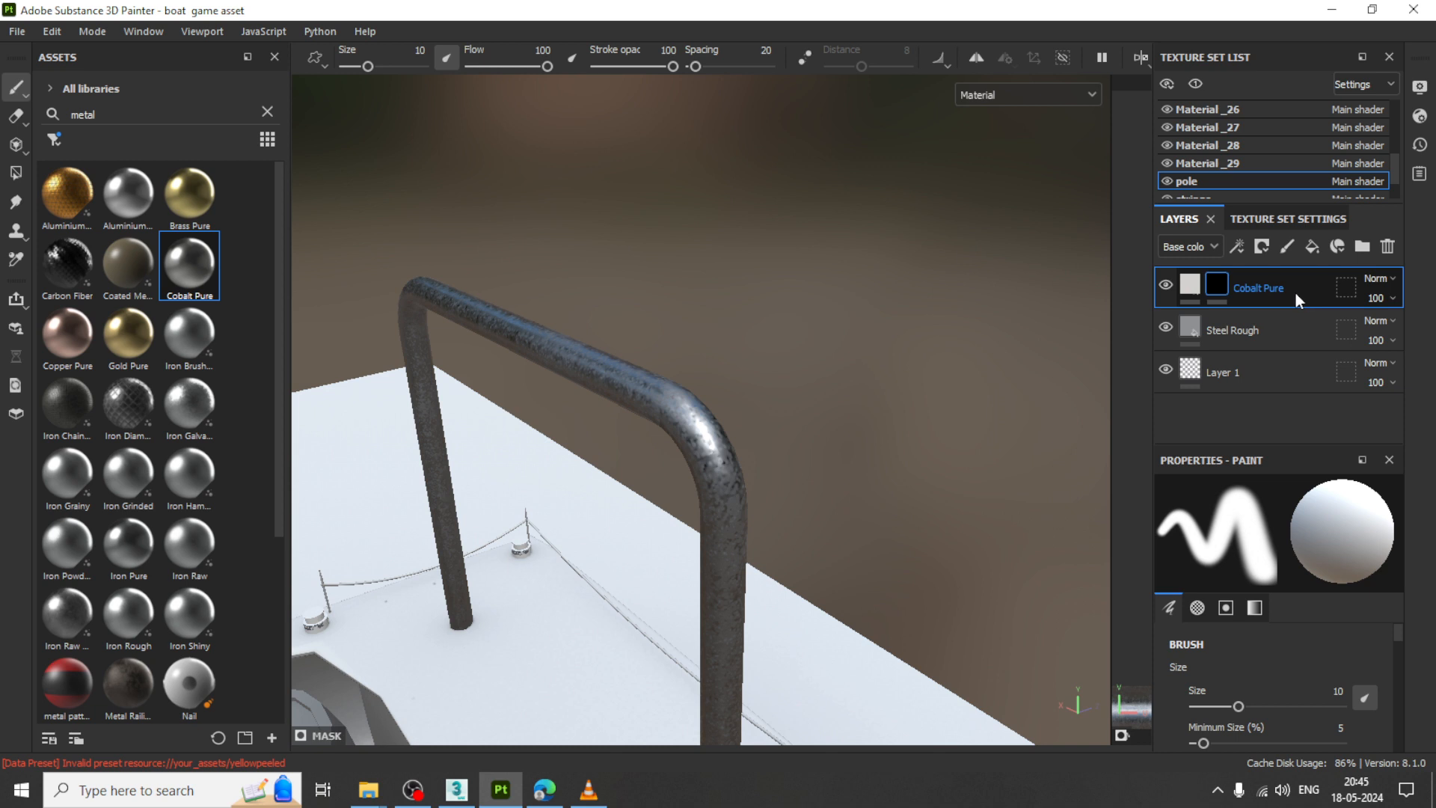
- Add a Metal Edge Wear generator to the Cobalt Pure layer's mask
right_click(1216, 288)
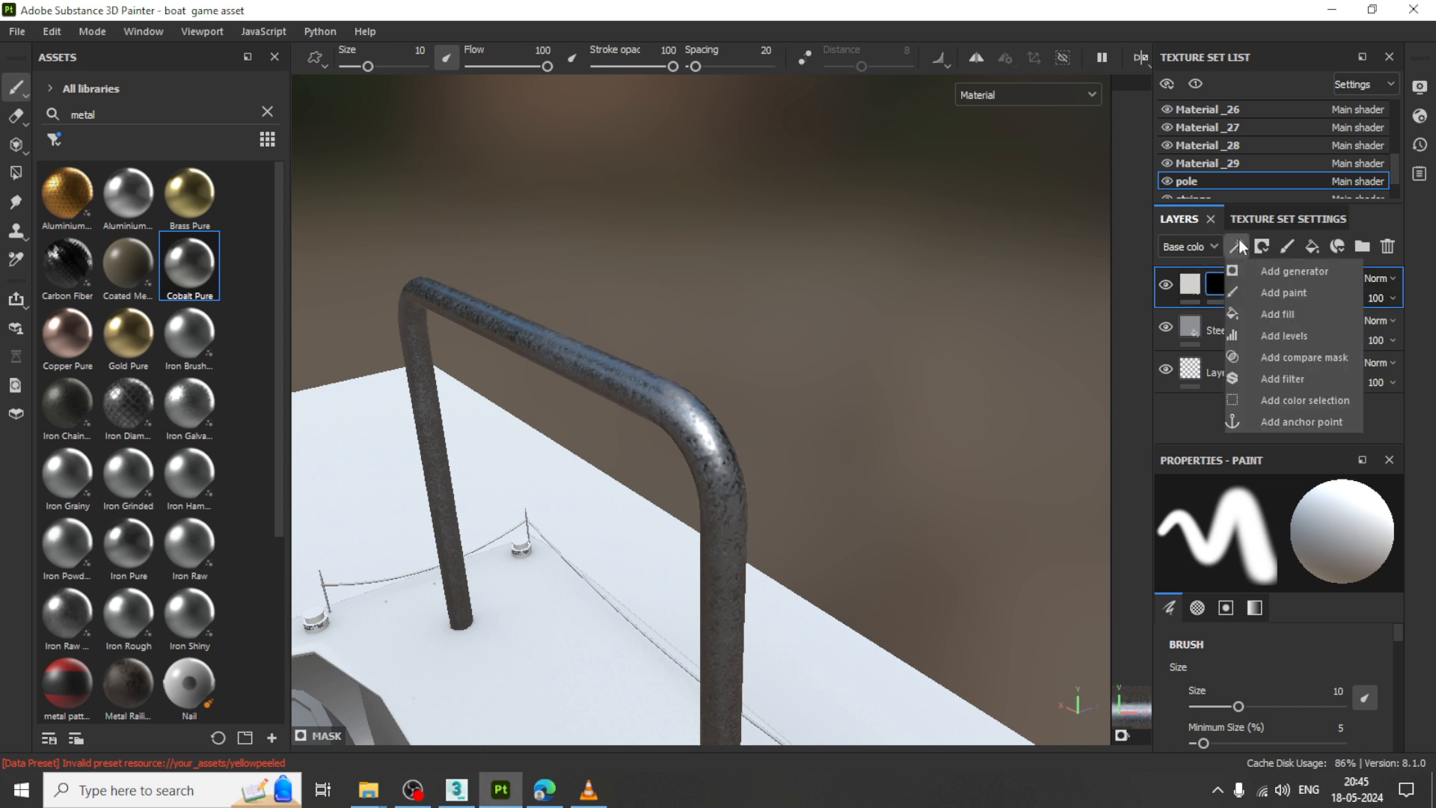
click(1269, 269)
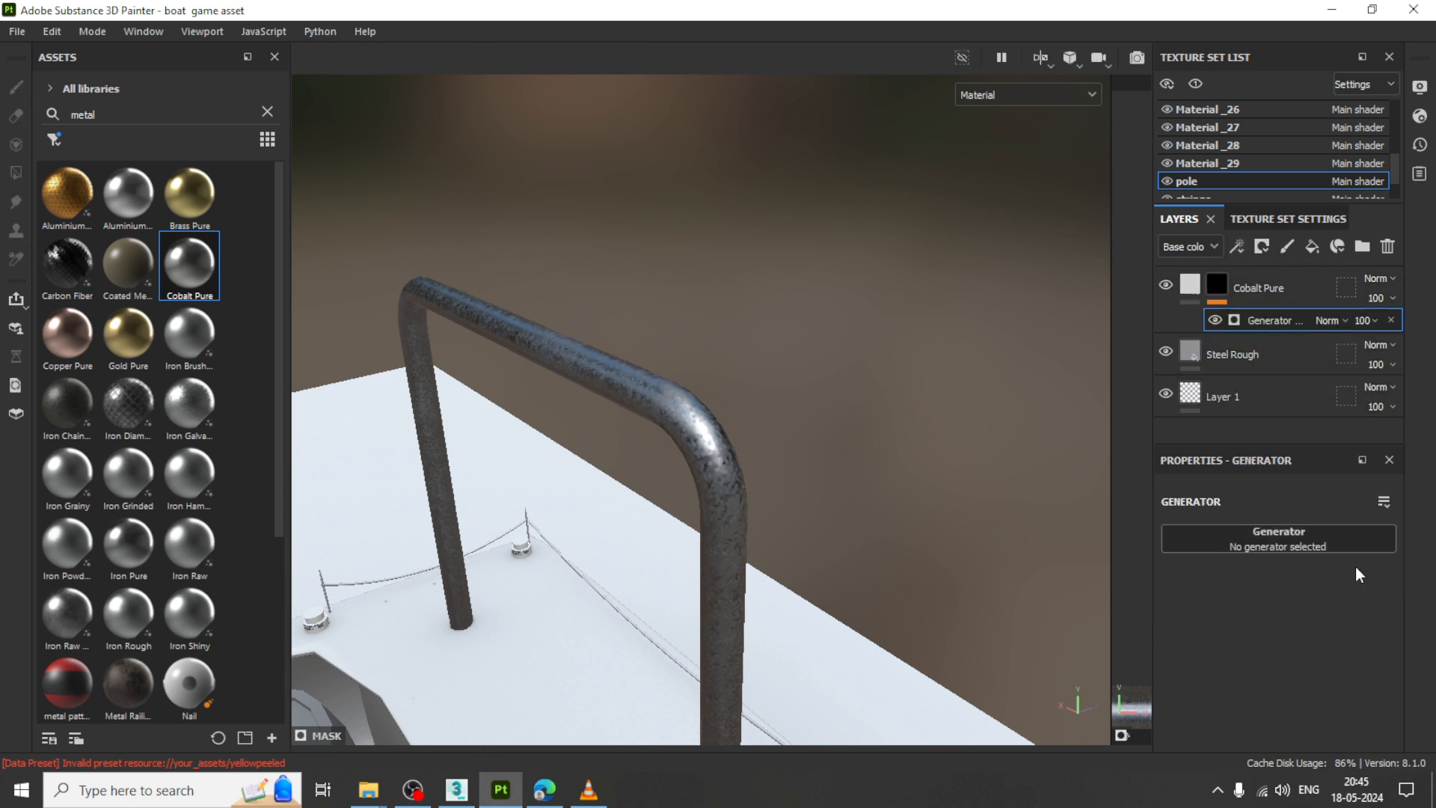
click(1293, 540)
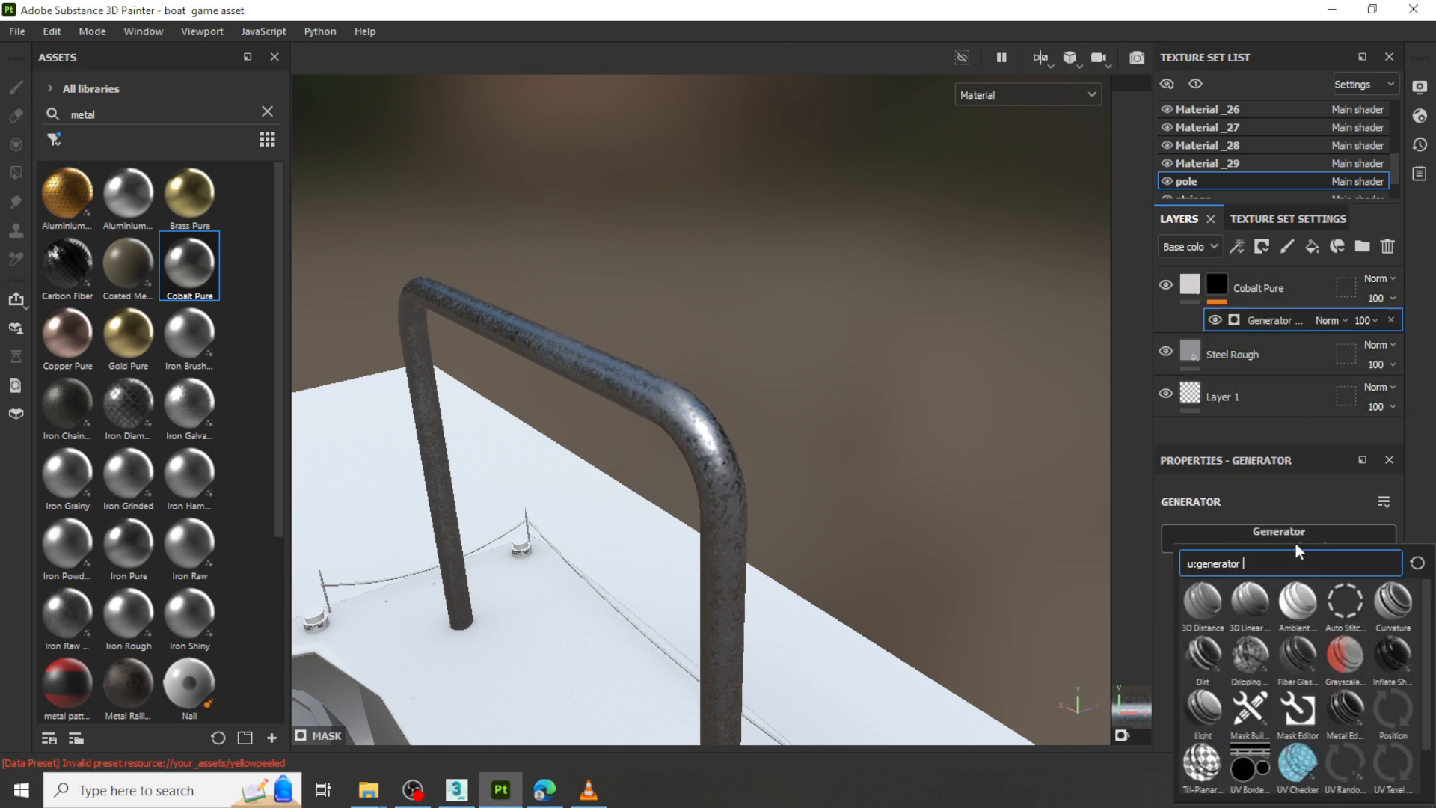
click(1355, 707)
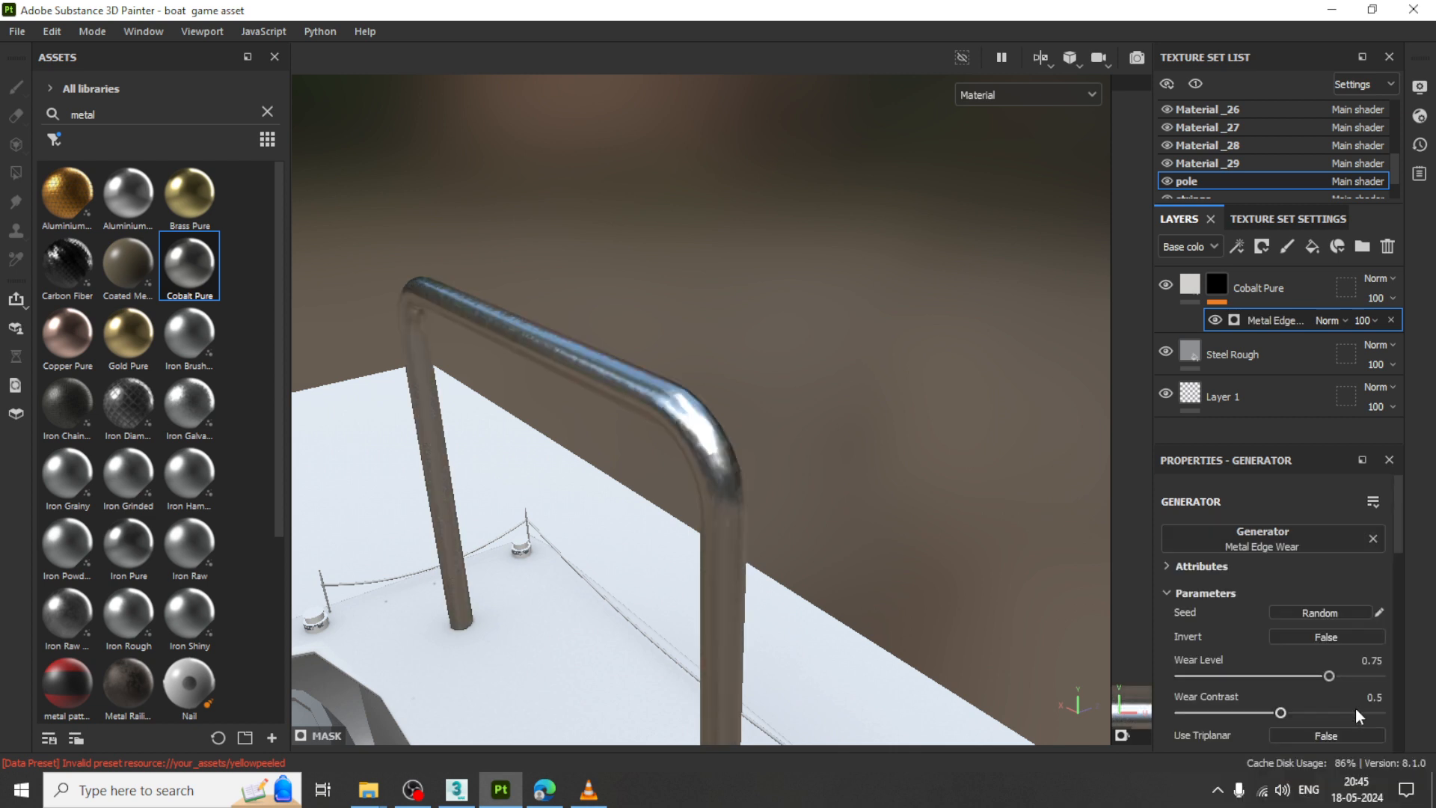
- Compare the pole with and without the Cobalt Pure layer, and set the generator's Wear Level to 0.14
click(1165, 285)
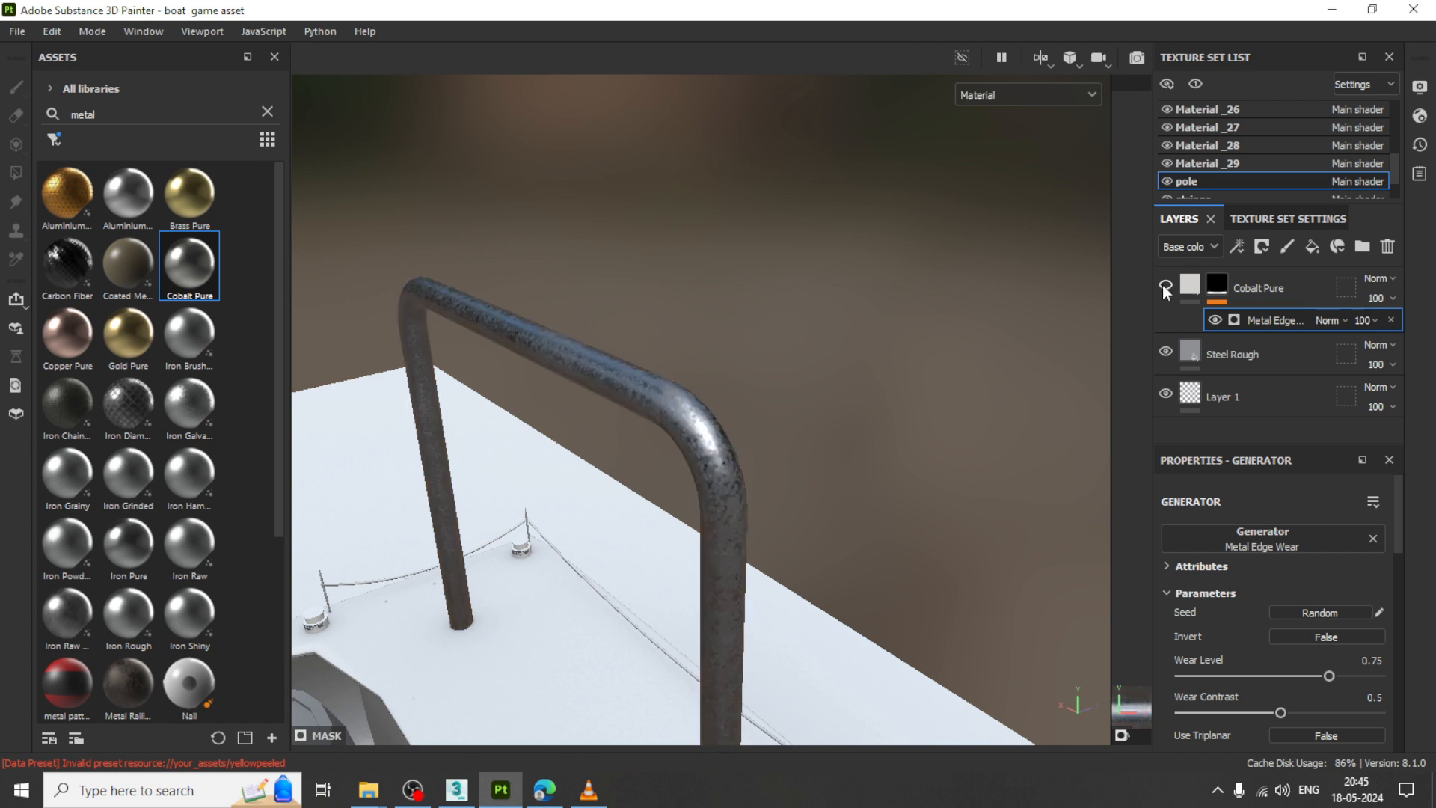
click(1164, 285)
drag(1328, 676, 1211, 678)
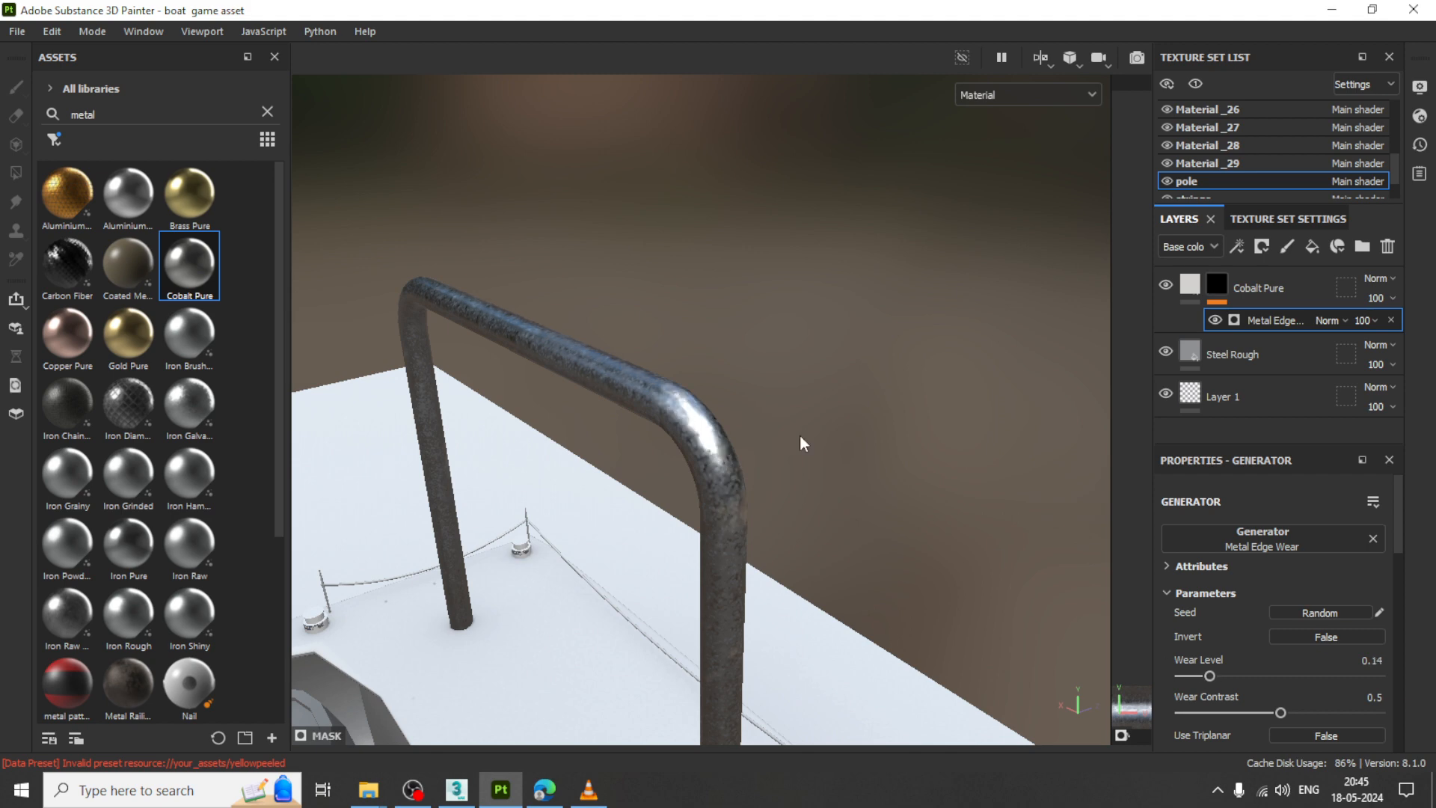
- View the whole boat, switch to 3ds Max to check the reference image shipp.png, and return to Substance 3D Painter
scroll(673, 433, down, 8)
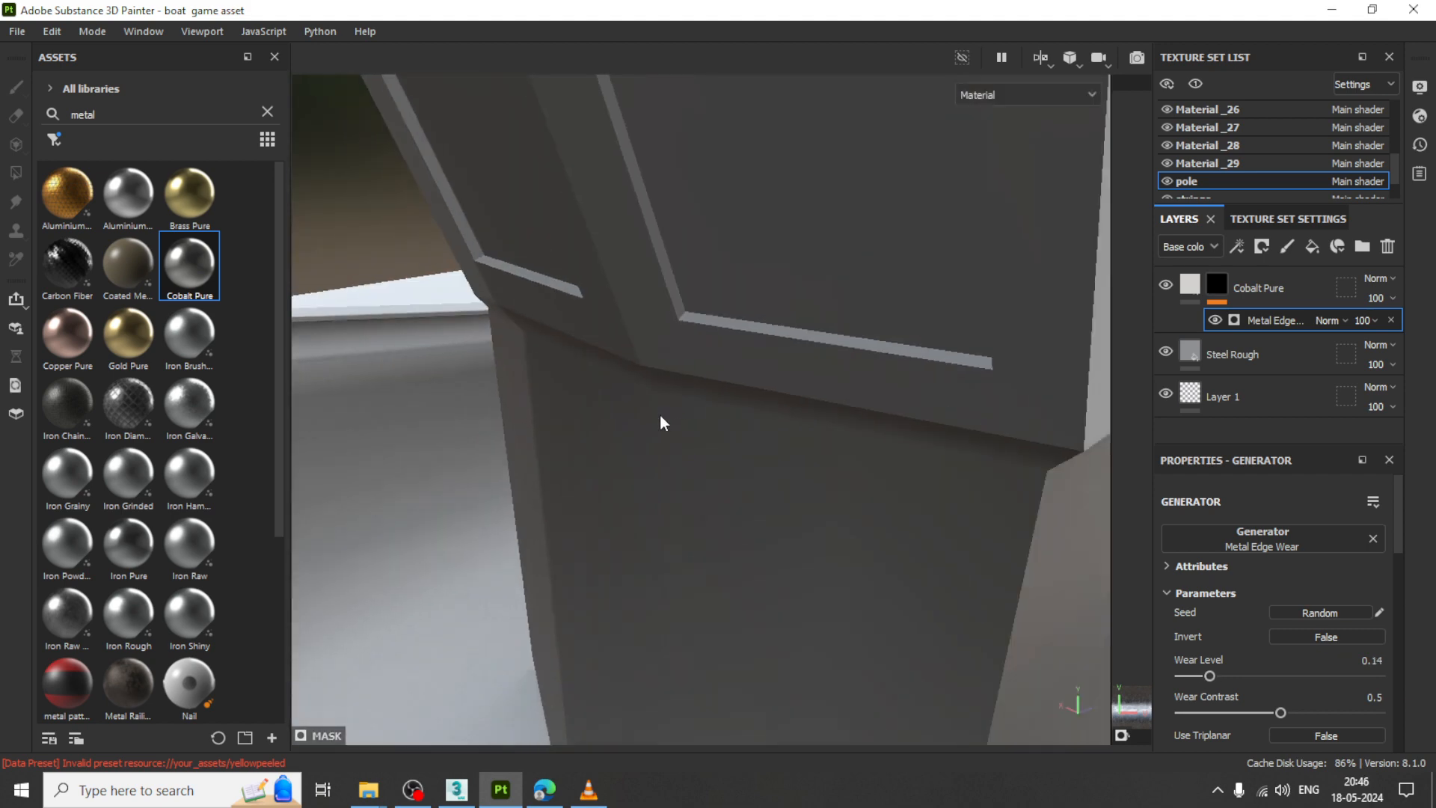
scroll(660, 423, down, 10)
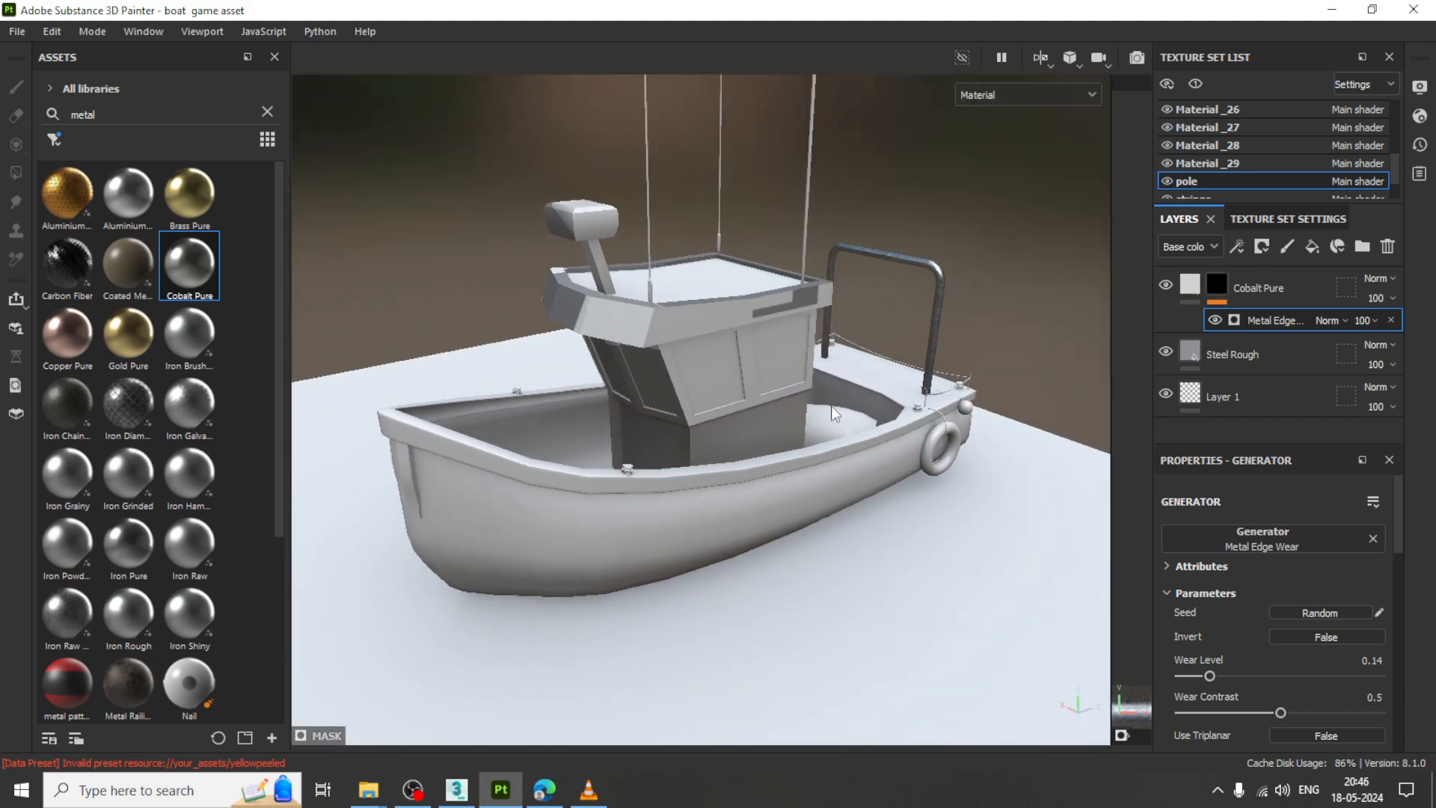
click(459, 794)
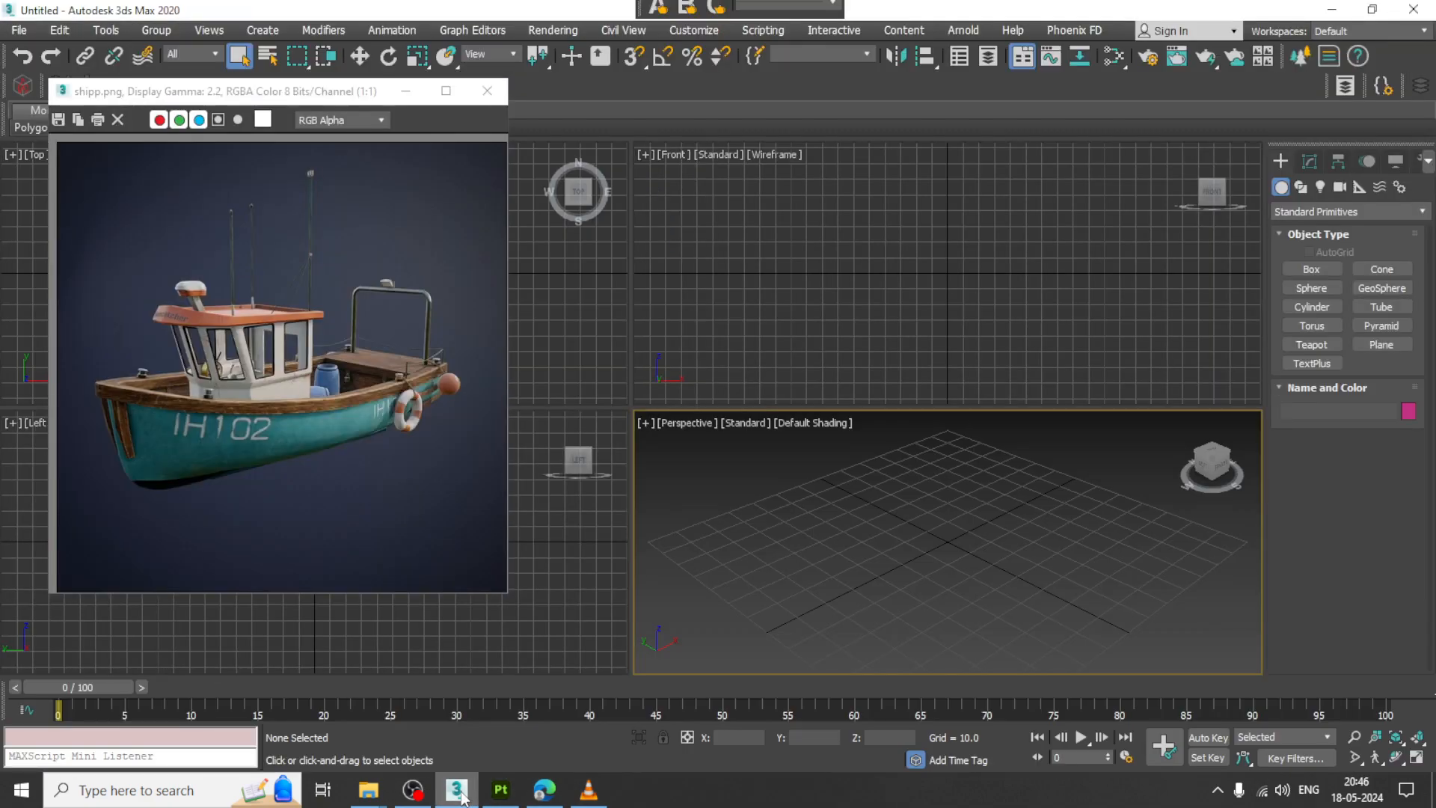
click(461, 797)
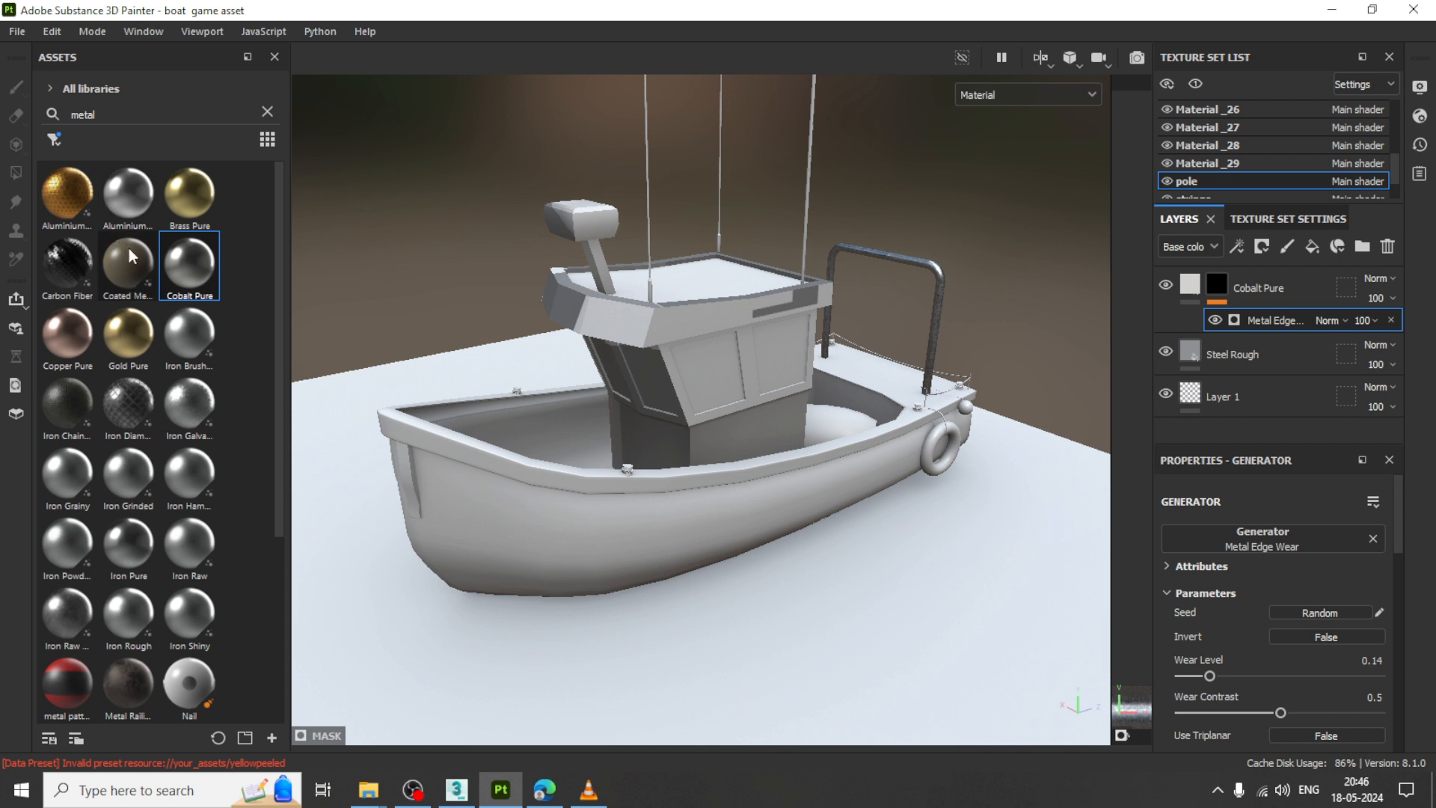
- Clear the asset search and look through the materials of all libraries
click(267, 112)
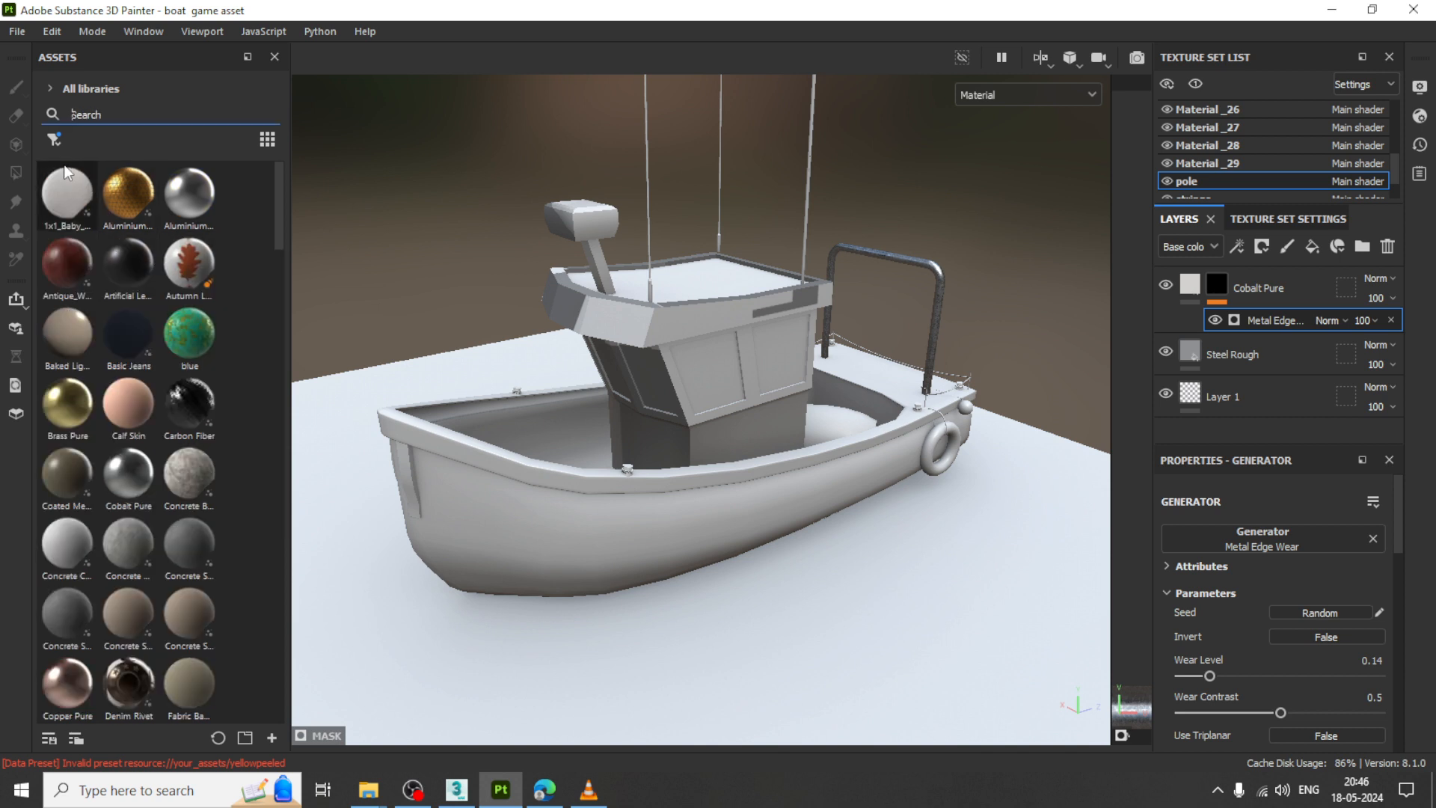
click(51, 87)
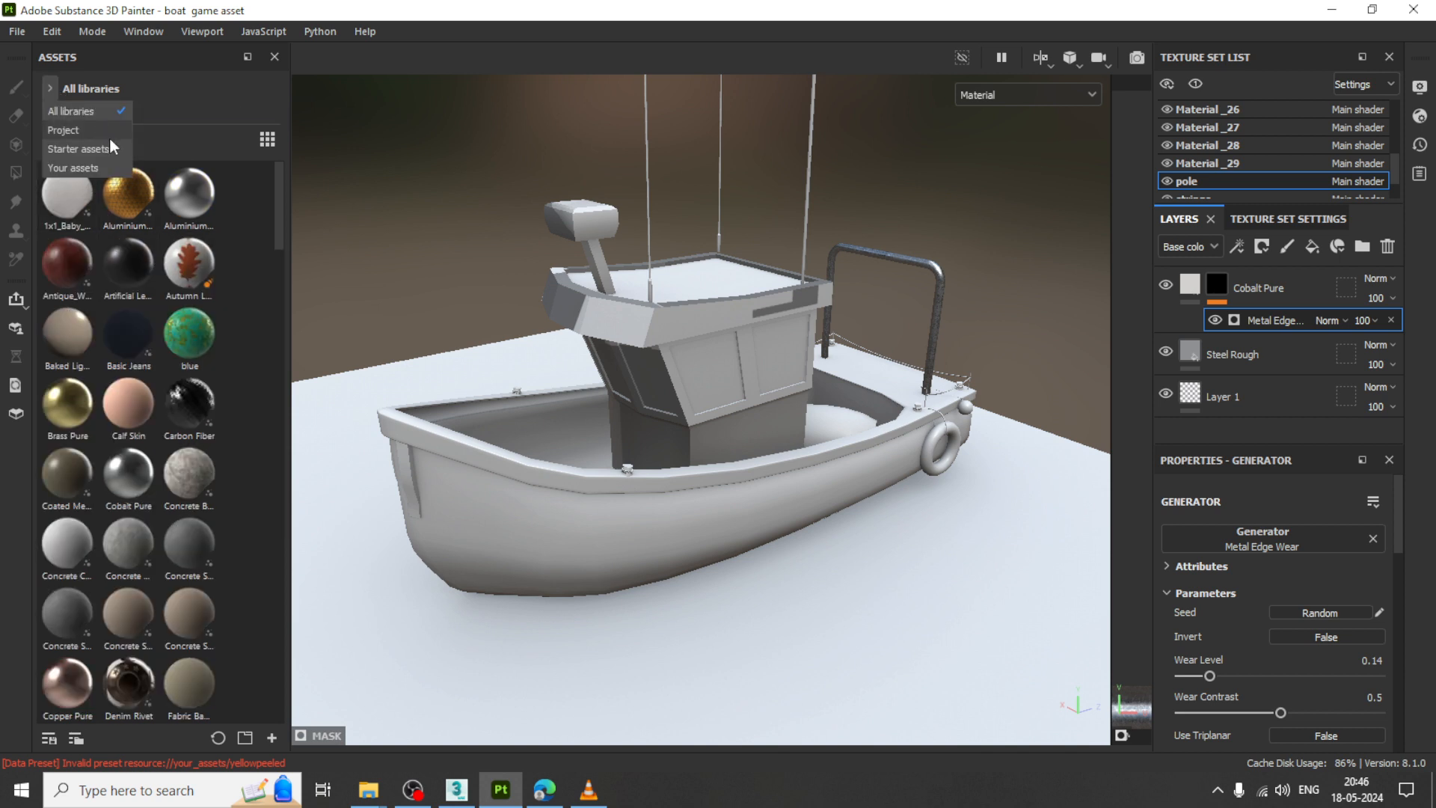
click(69, 111)
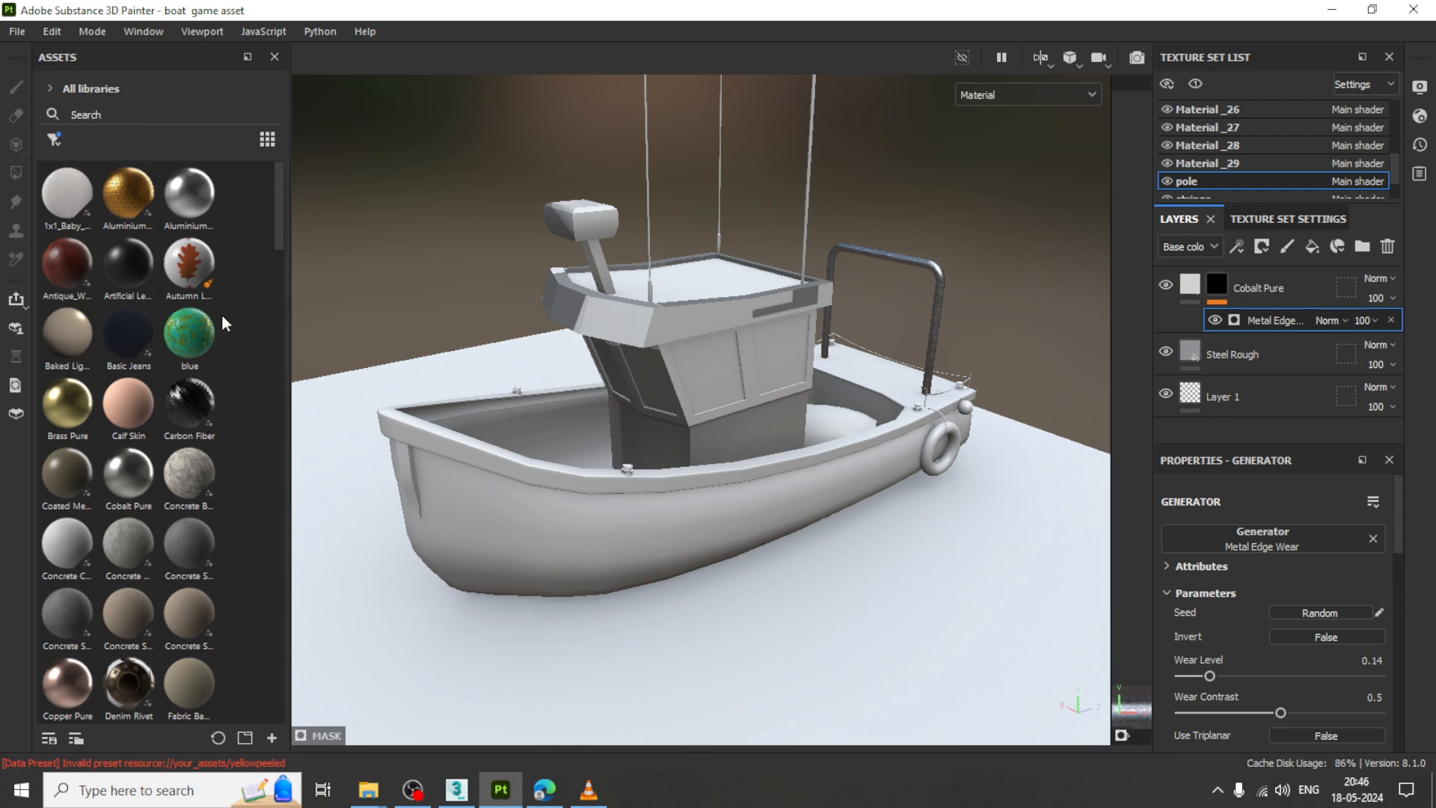
click(96, 112)
scroll(195, 448, down, 15)
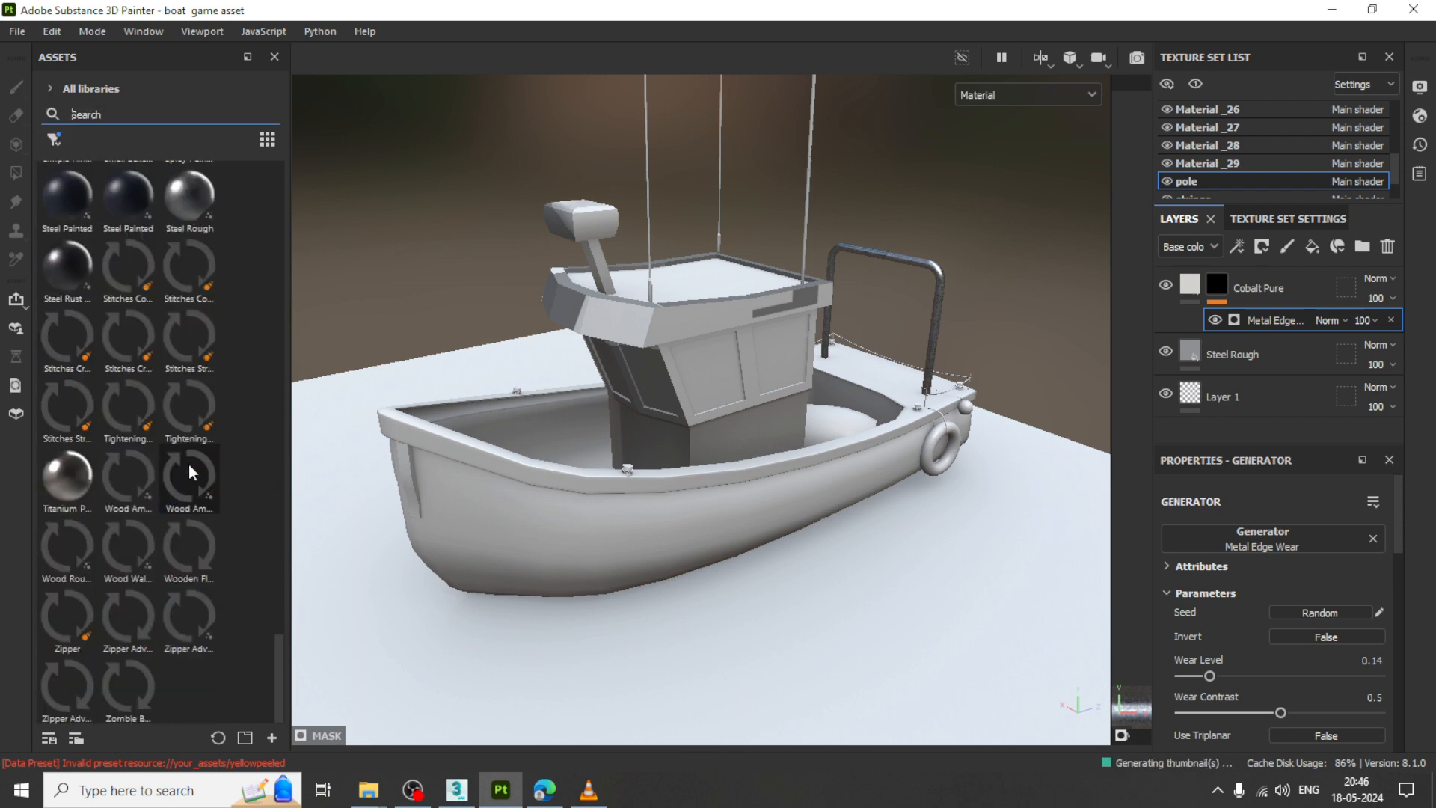
scroll(188, 466, up, 15)
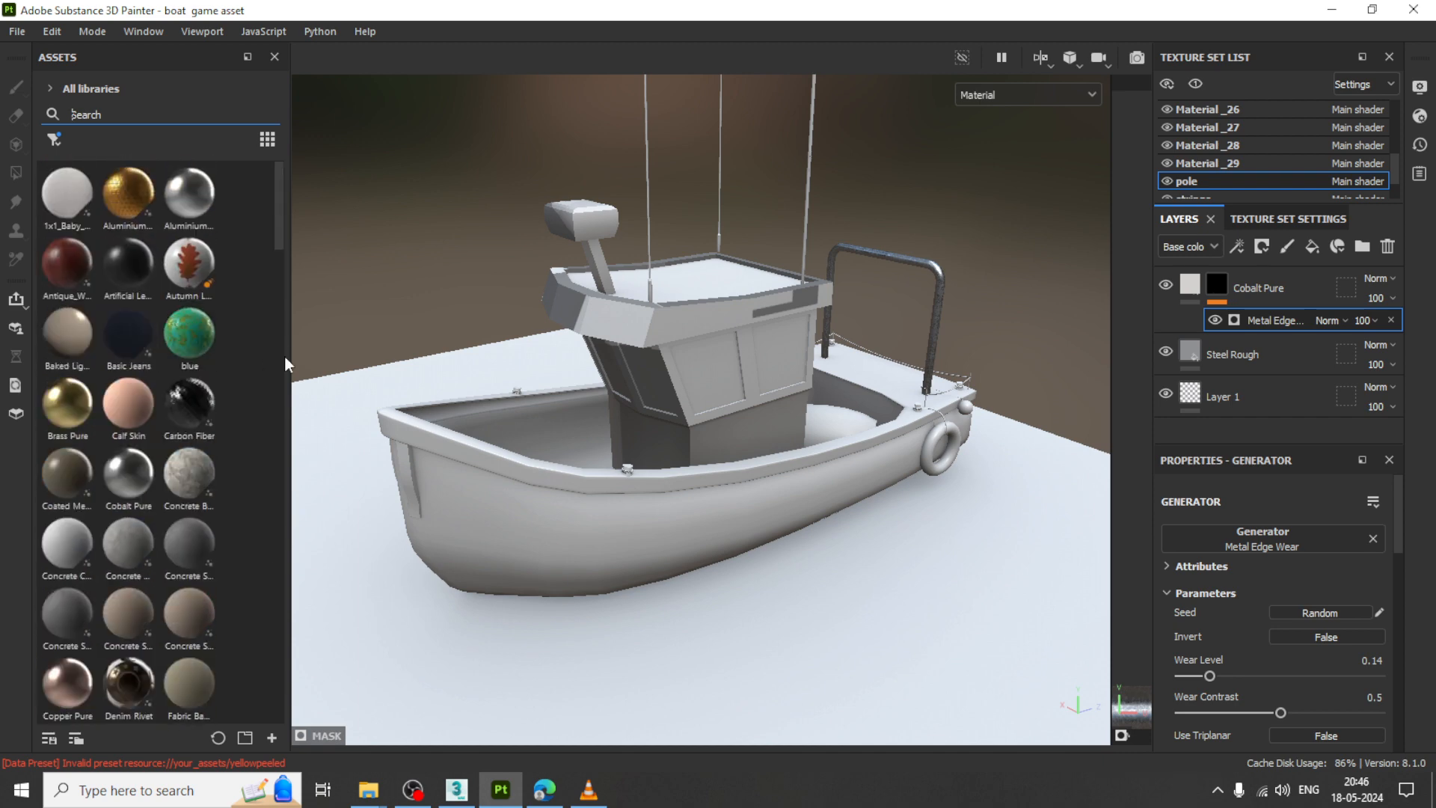
- Widen the asset browser, filter it to smart materials and search for "metal"
drag(291, 354, 343, 338)
click(81, 139)
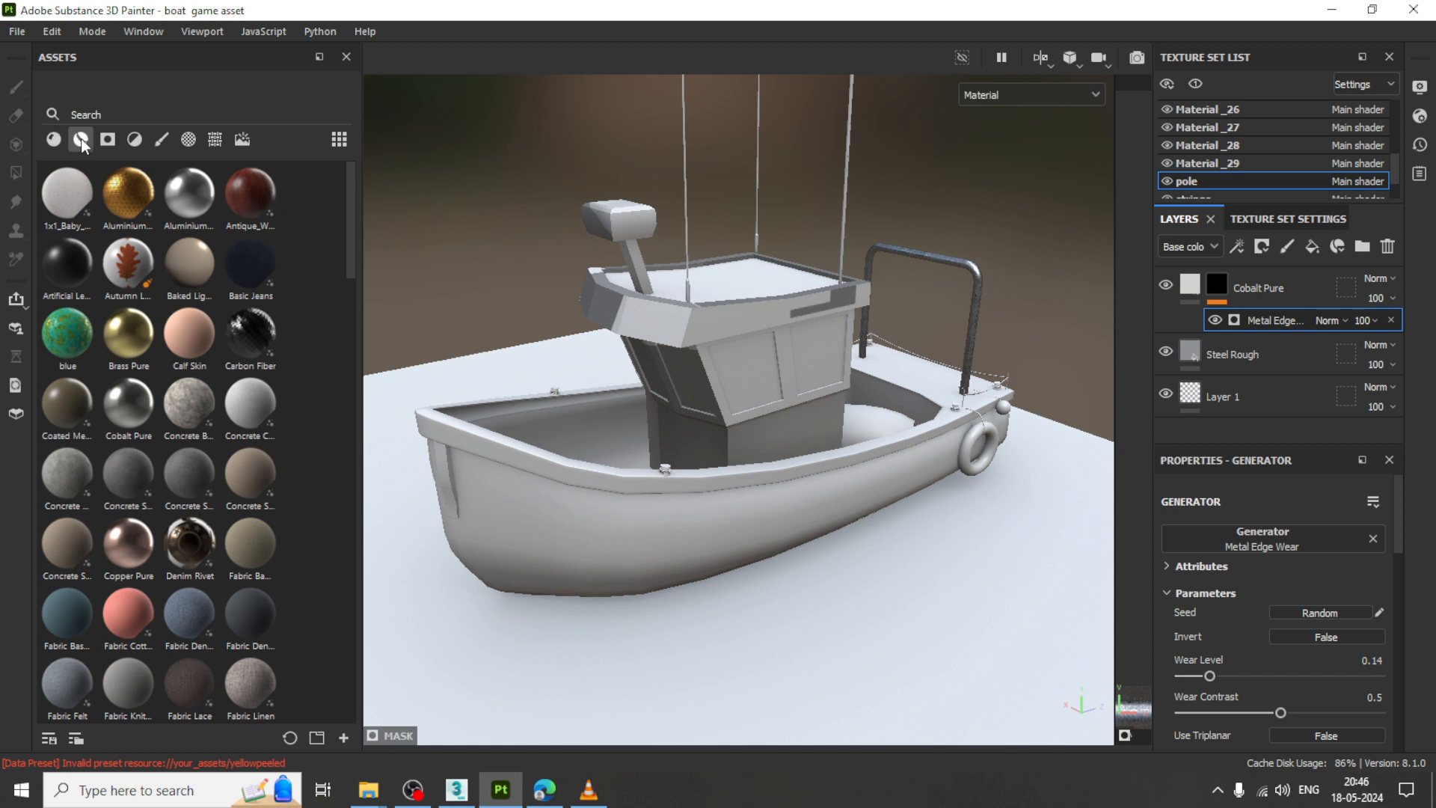
click(106, 115)
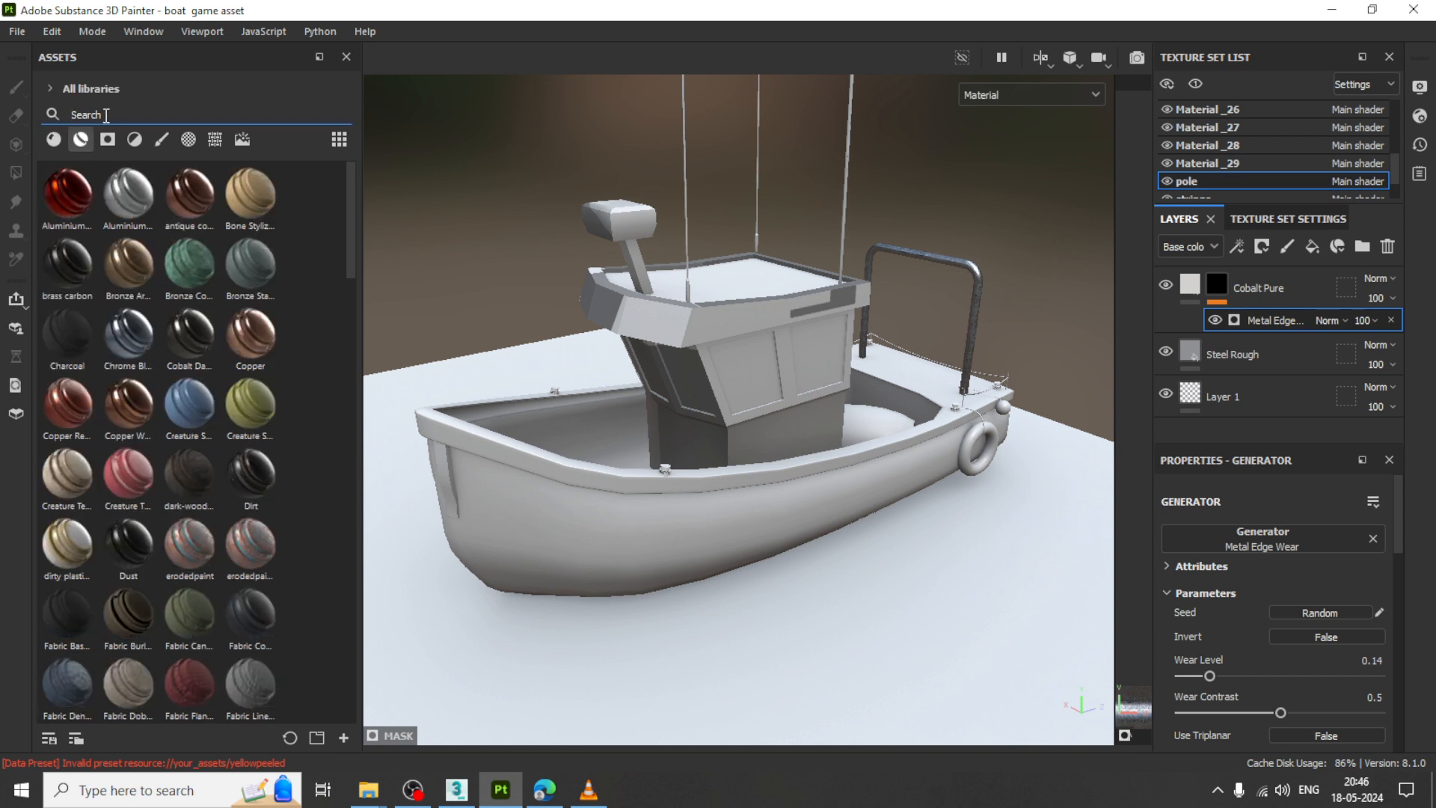
text(metal)
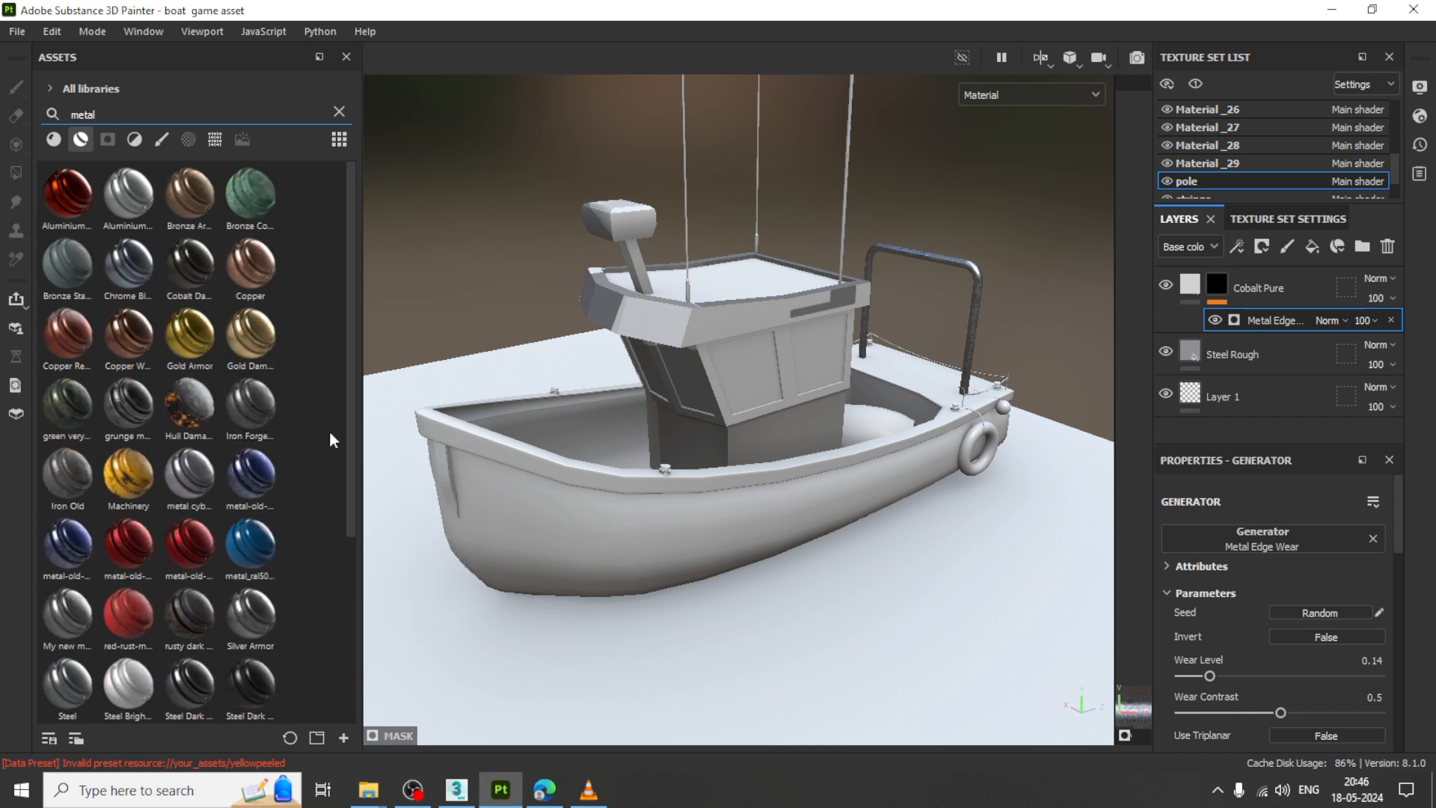
mouse_move(247, 636)
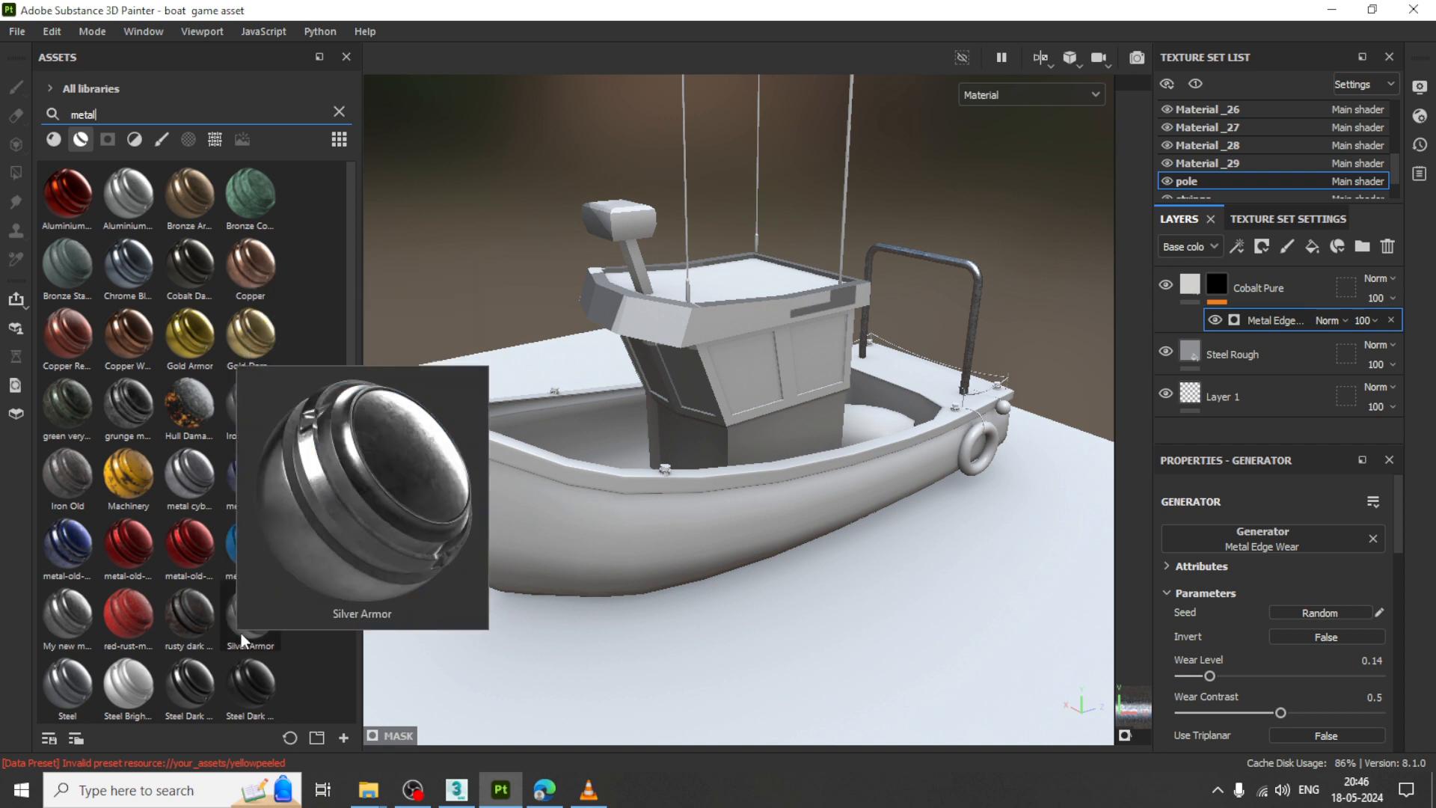
- Apply the Steel Dark Stained smart material to the small bollards on the boat's gunwale and inspect them up close
mouse_move(121, 617)
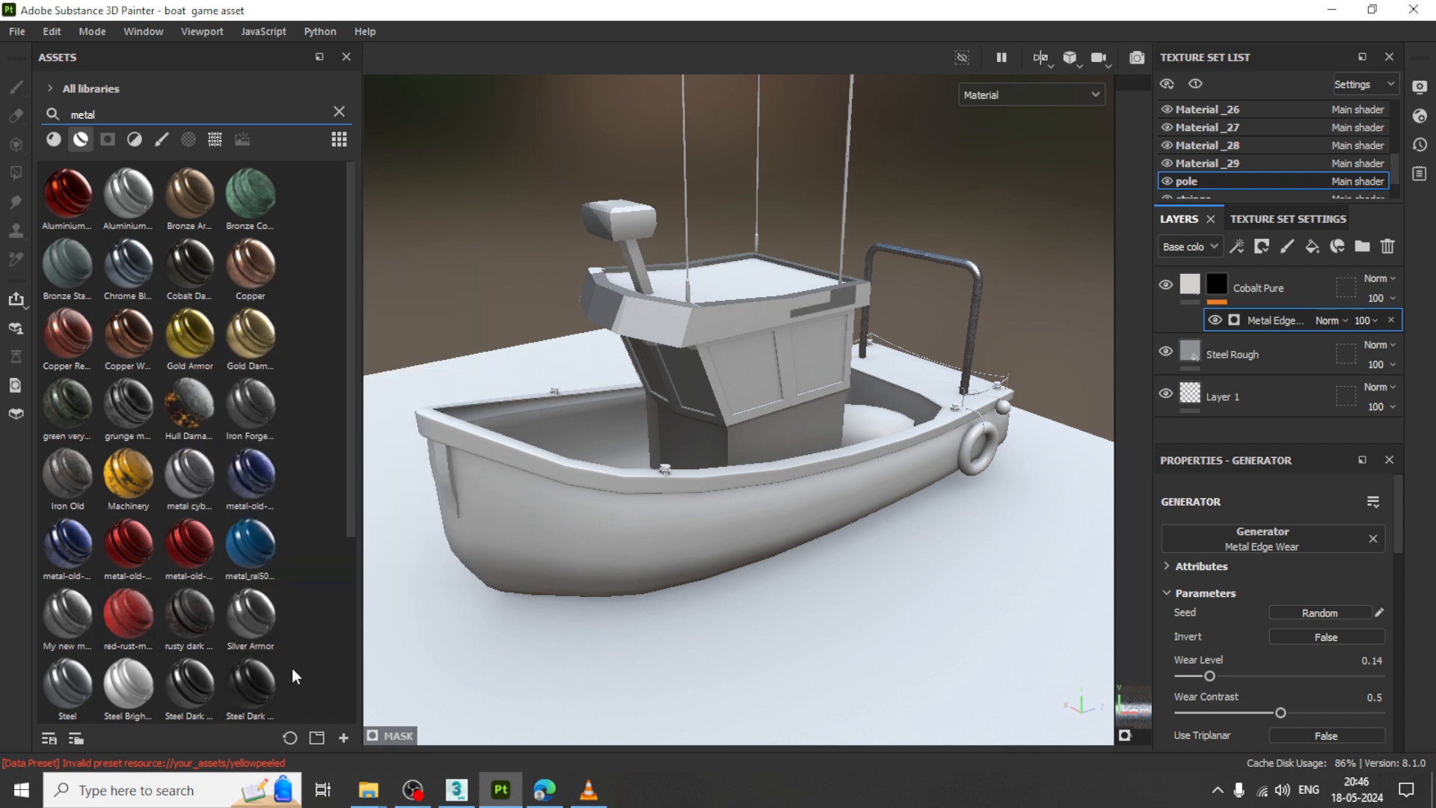
scroll(264, 684, down, 3)
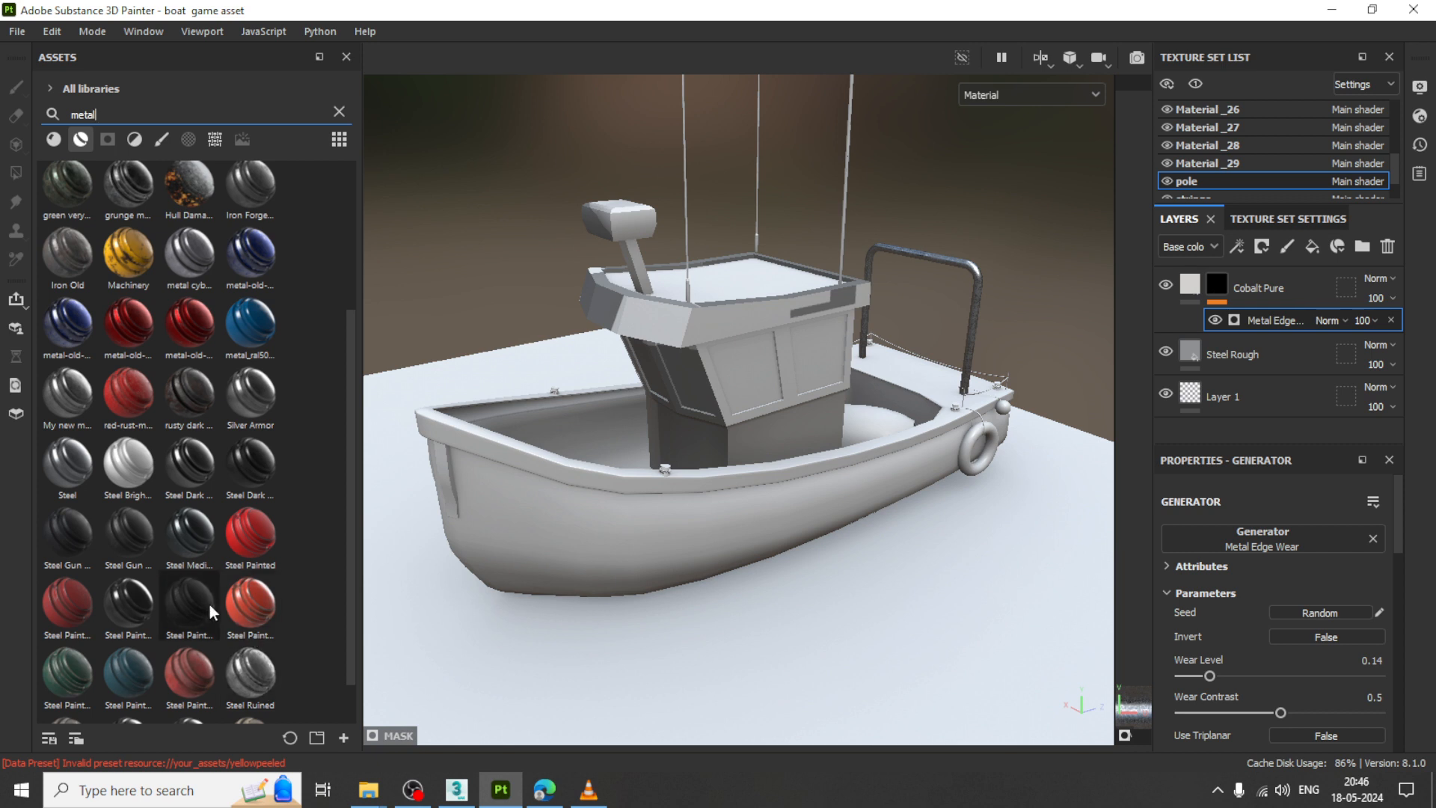
drag(250, 458, 664, 470)
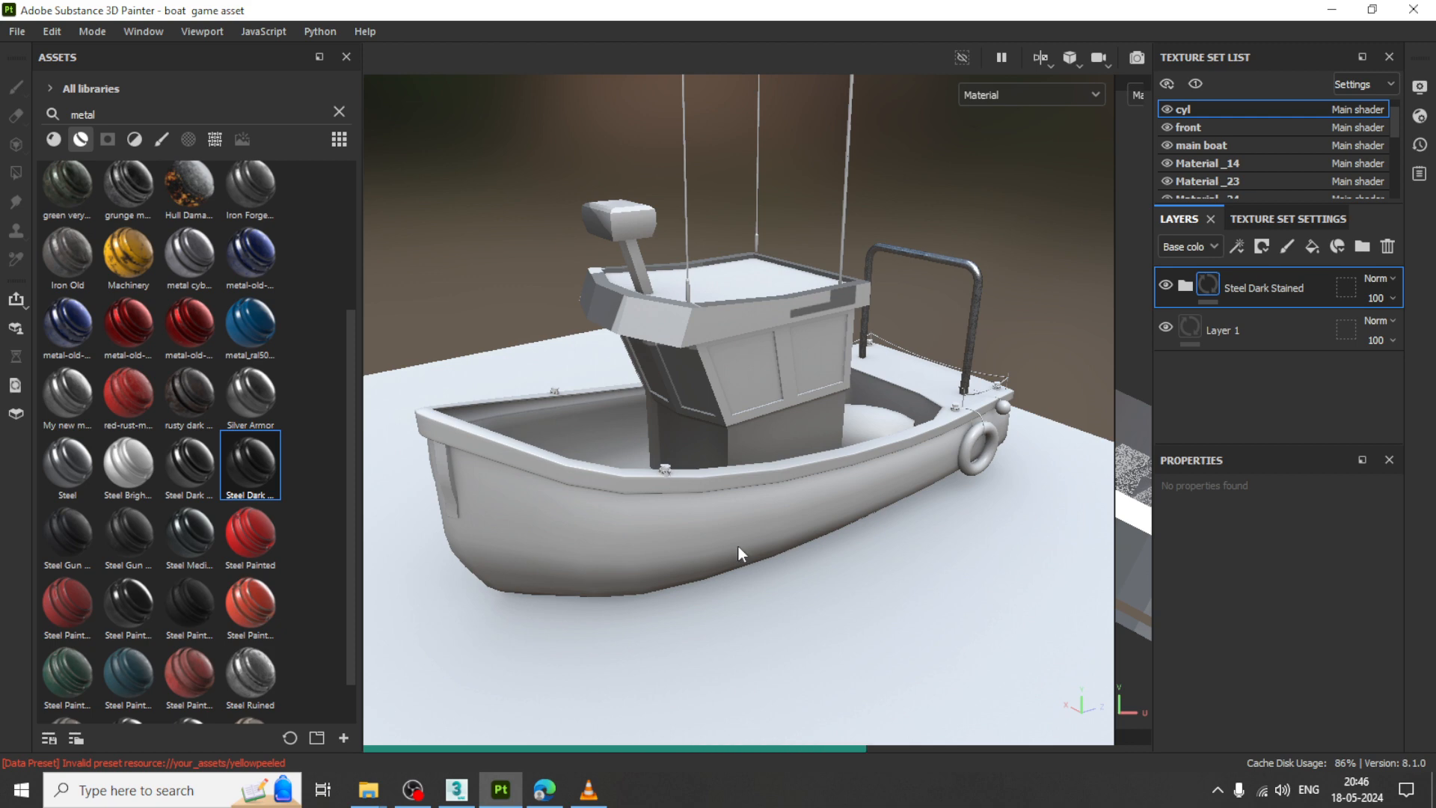
scroll(676, 473, up, 6)
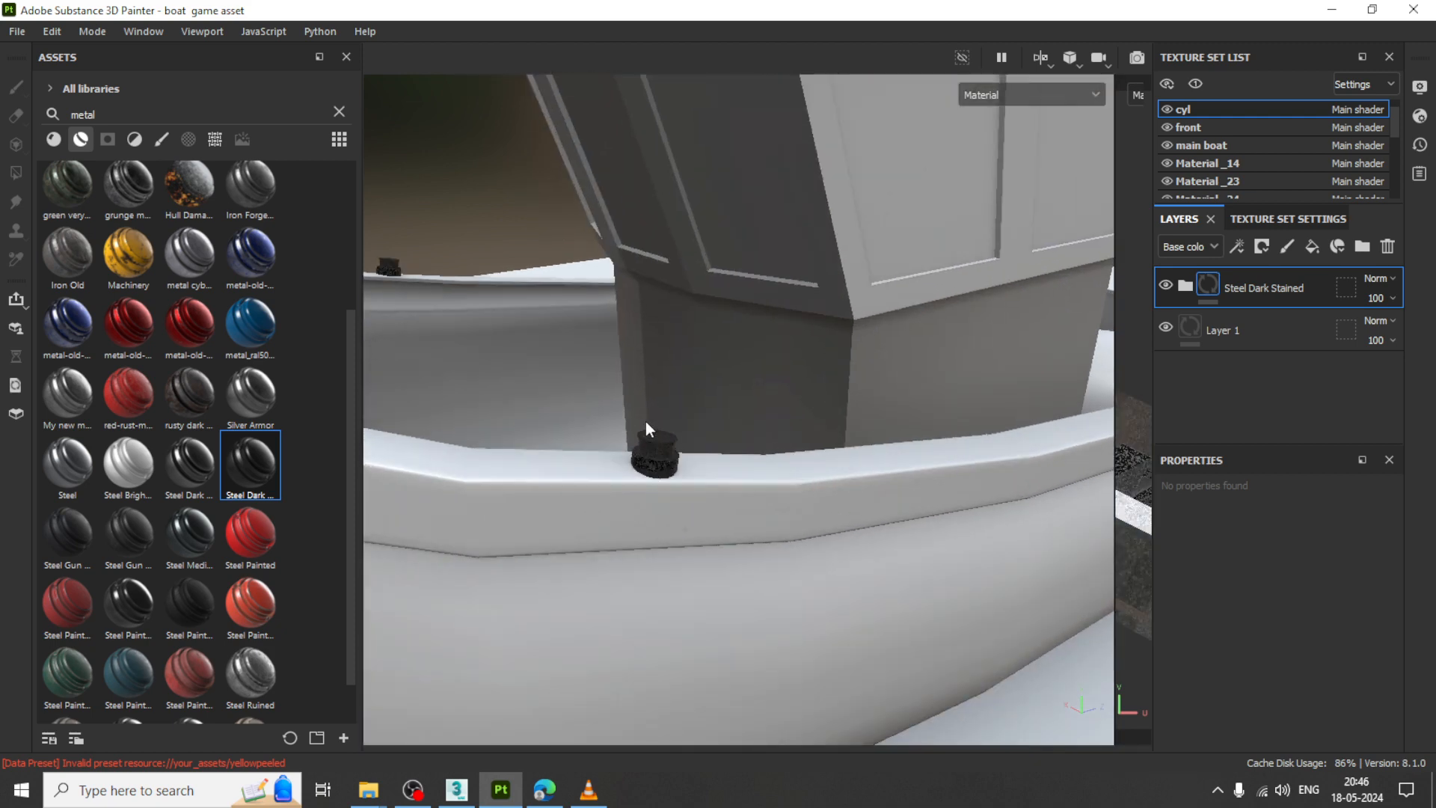
scroll(645, 420, up, 4)
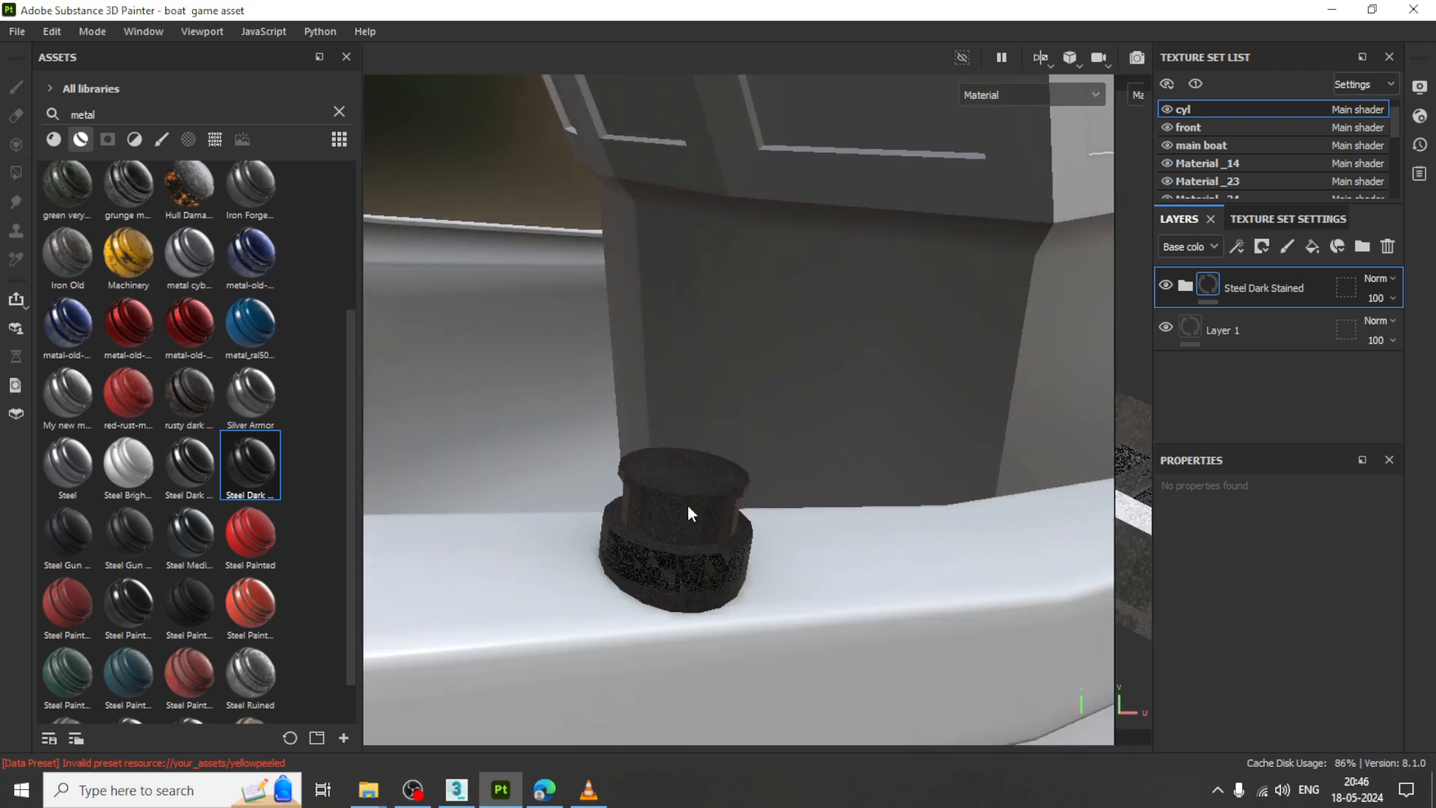
scroll(688, 504, down, 4)
scroll(688, 504, down, 3)
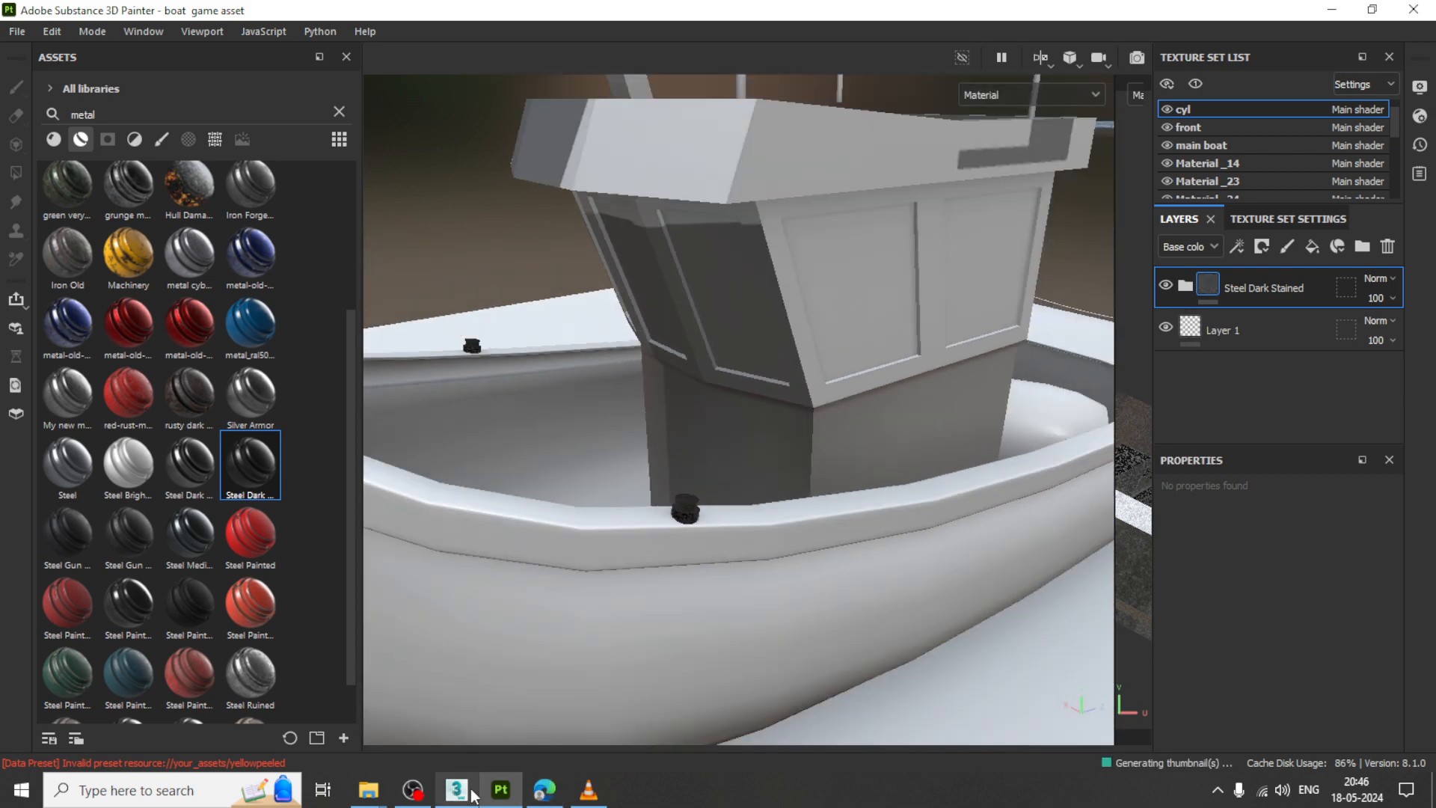
- Check the reference image in 3ds Max, return to Substance 3D Painter, and apply the Steel Painted Stained smart material to the boat's hull
click(456, 790)
click(458, 789)
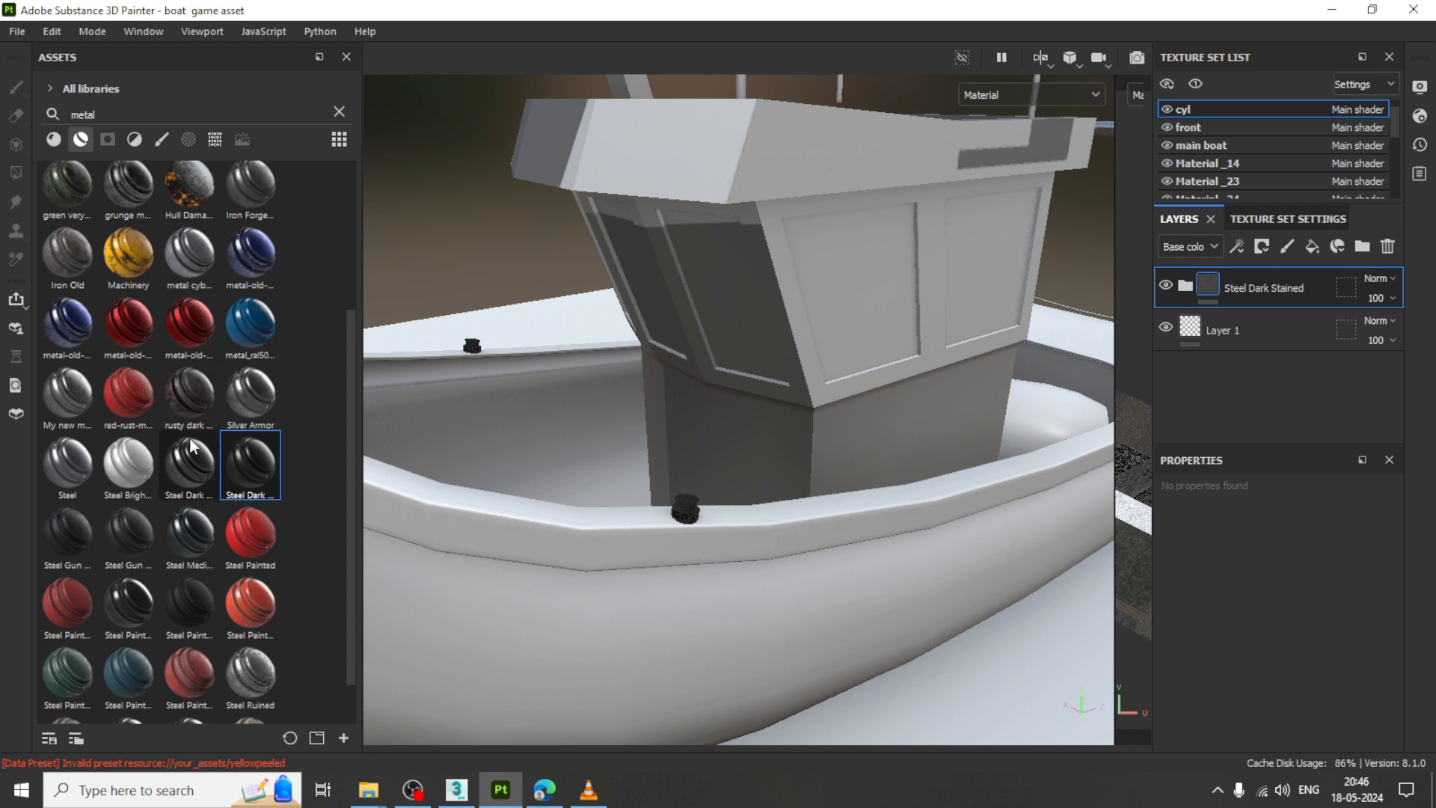
scroll(191, 435, down, 1)
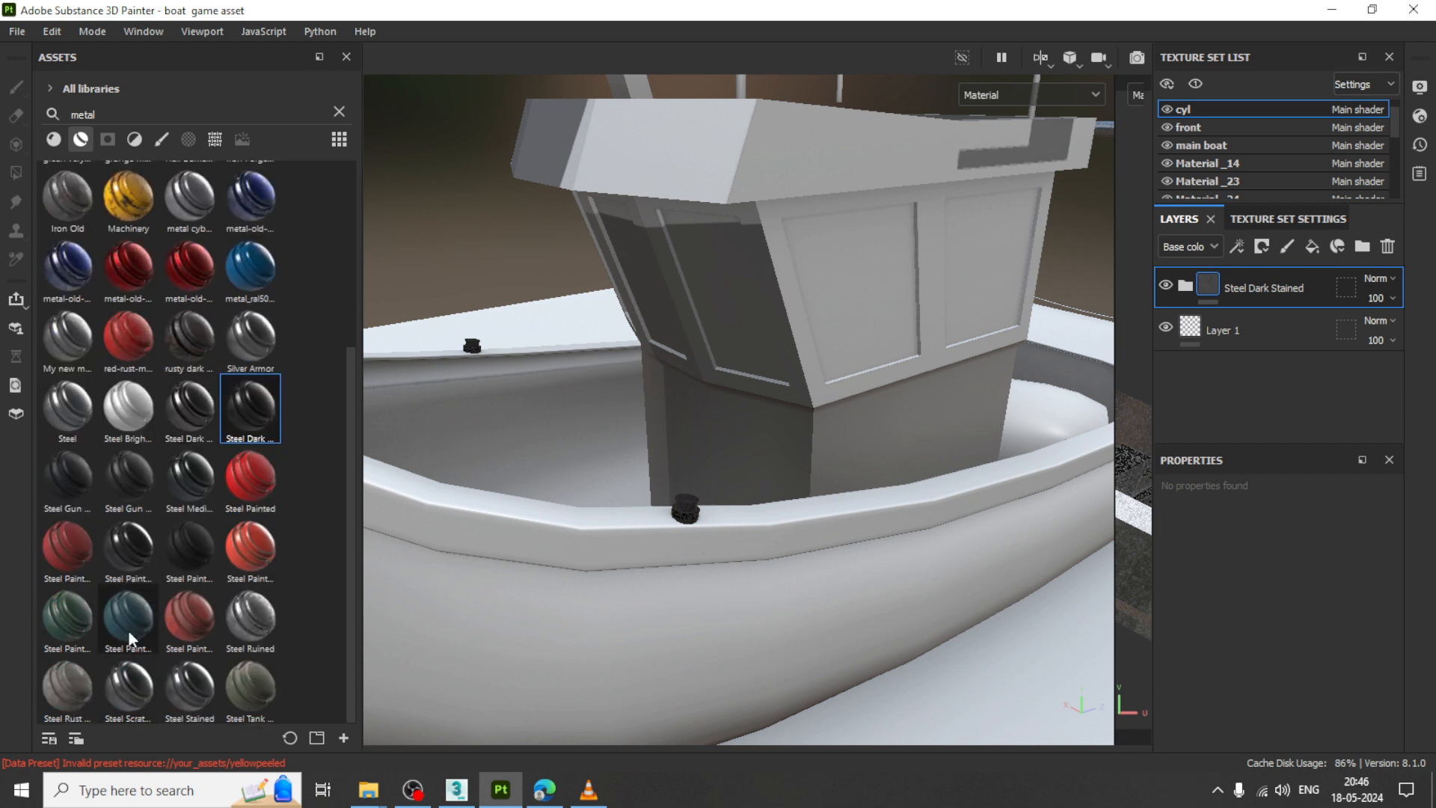
drag(128, 617, 721, 660)
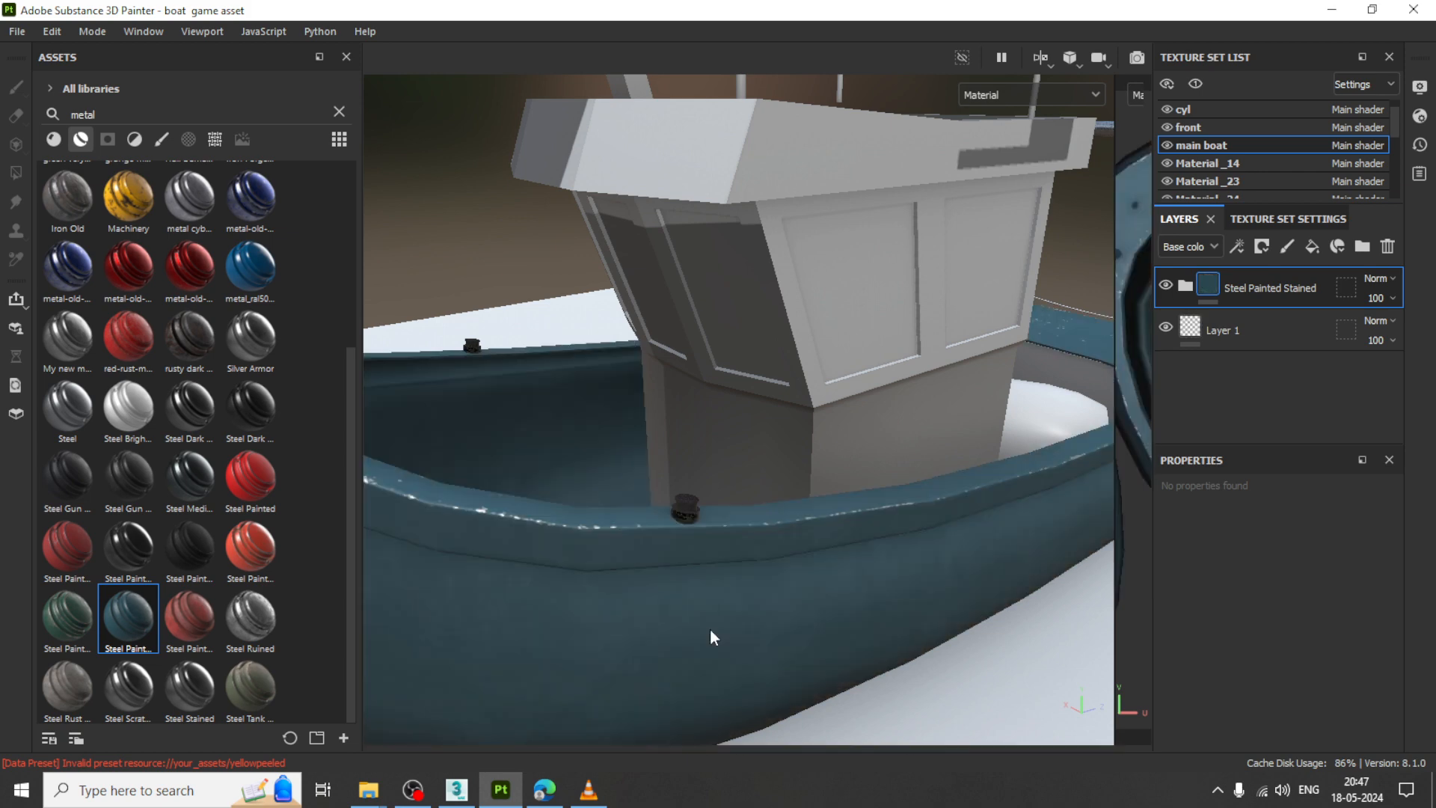
scroll(709, 628, down, 8)
alt+drag(815, 599, 809, 570)
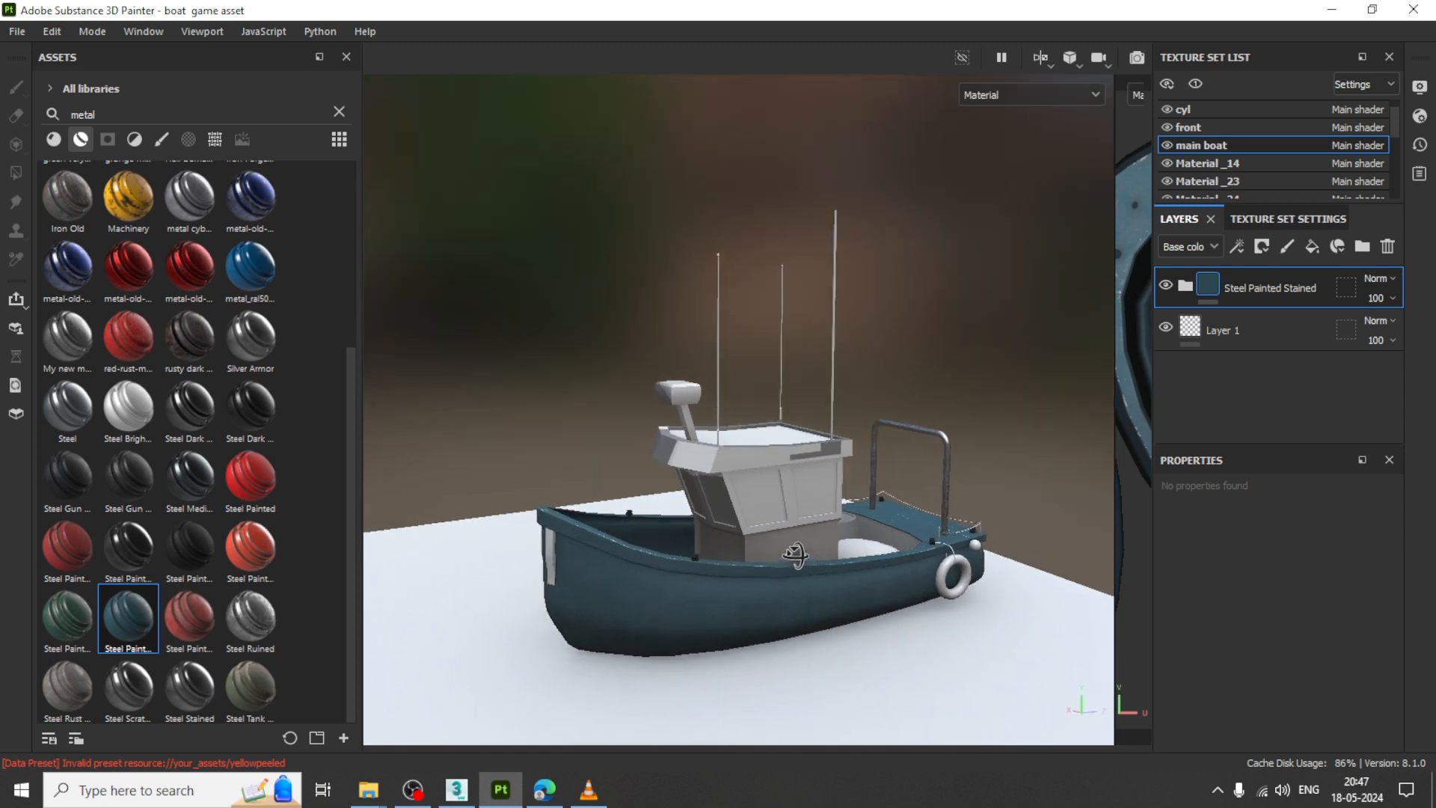
scroll(704, 580, up, 5)
alt+drag(705, 574, 735, 585)
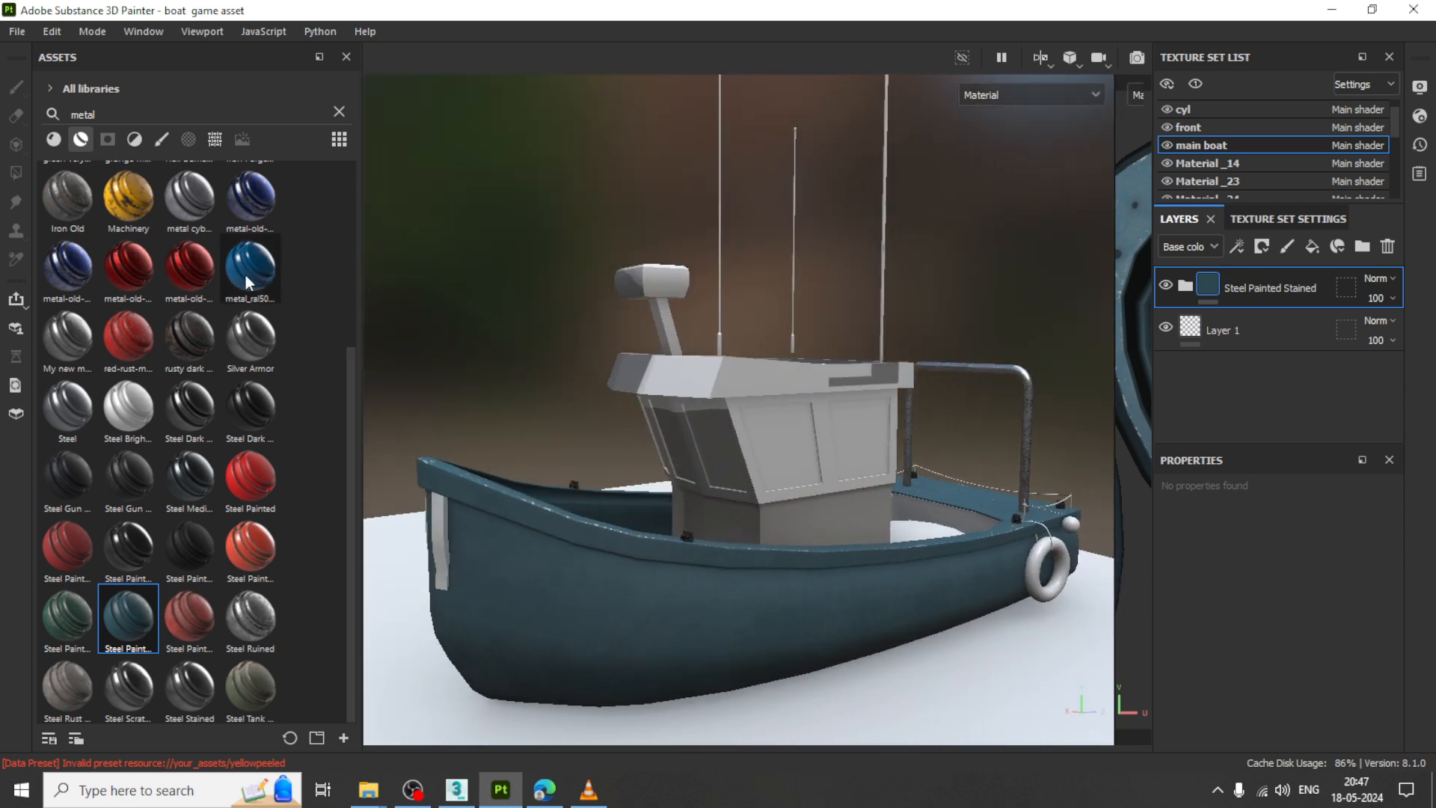
- Add the metal_ral5010 smart material to the hull above Steel Painted Stained and give it a black mask
mouse_move(246, 277)
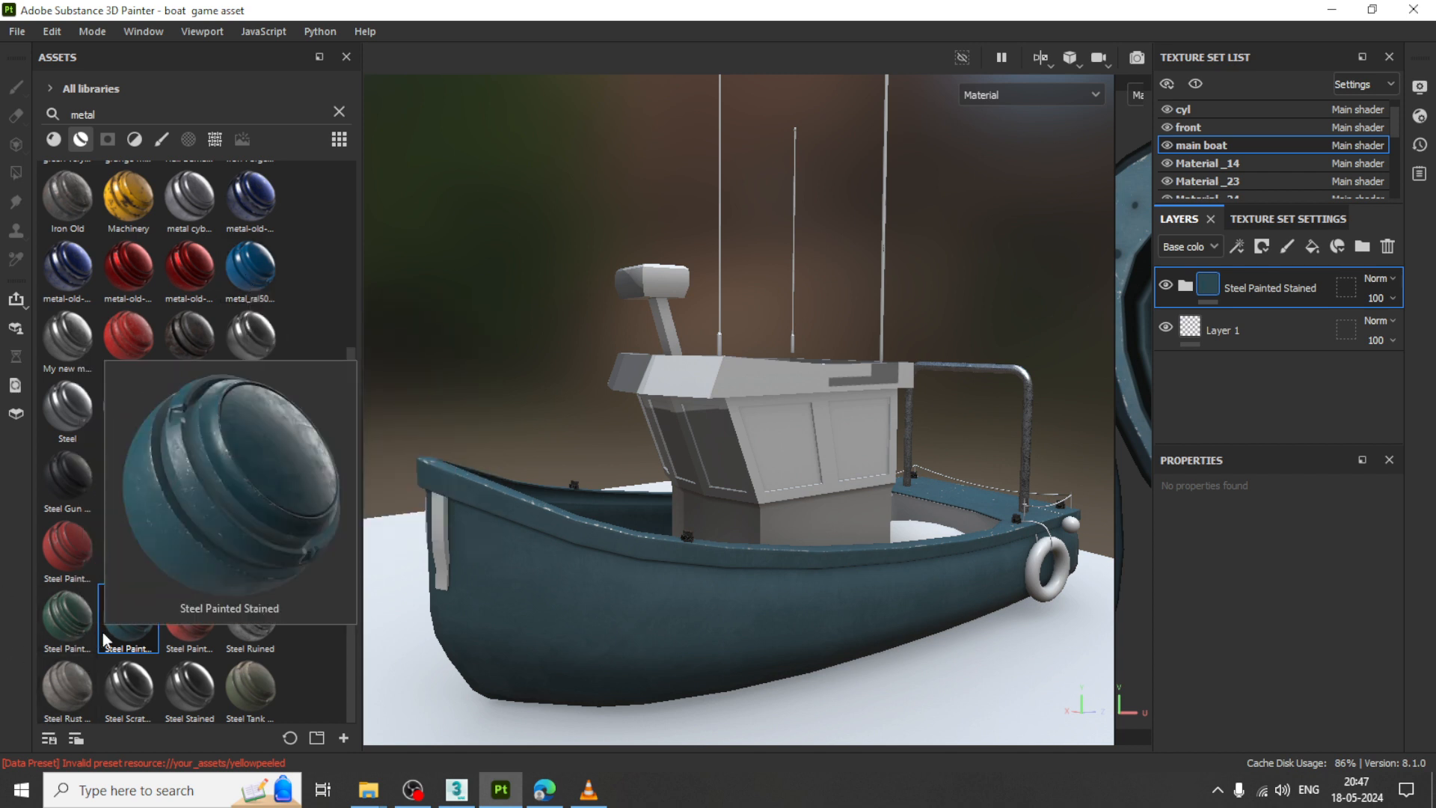
mouse_move(73, 630)
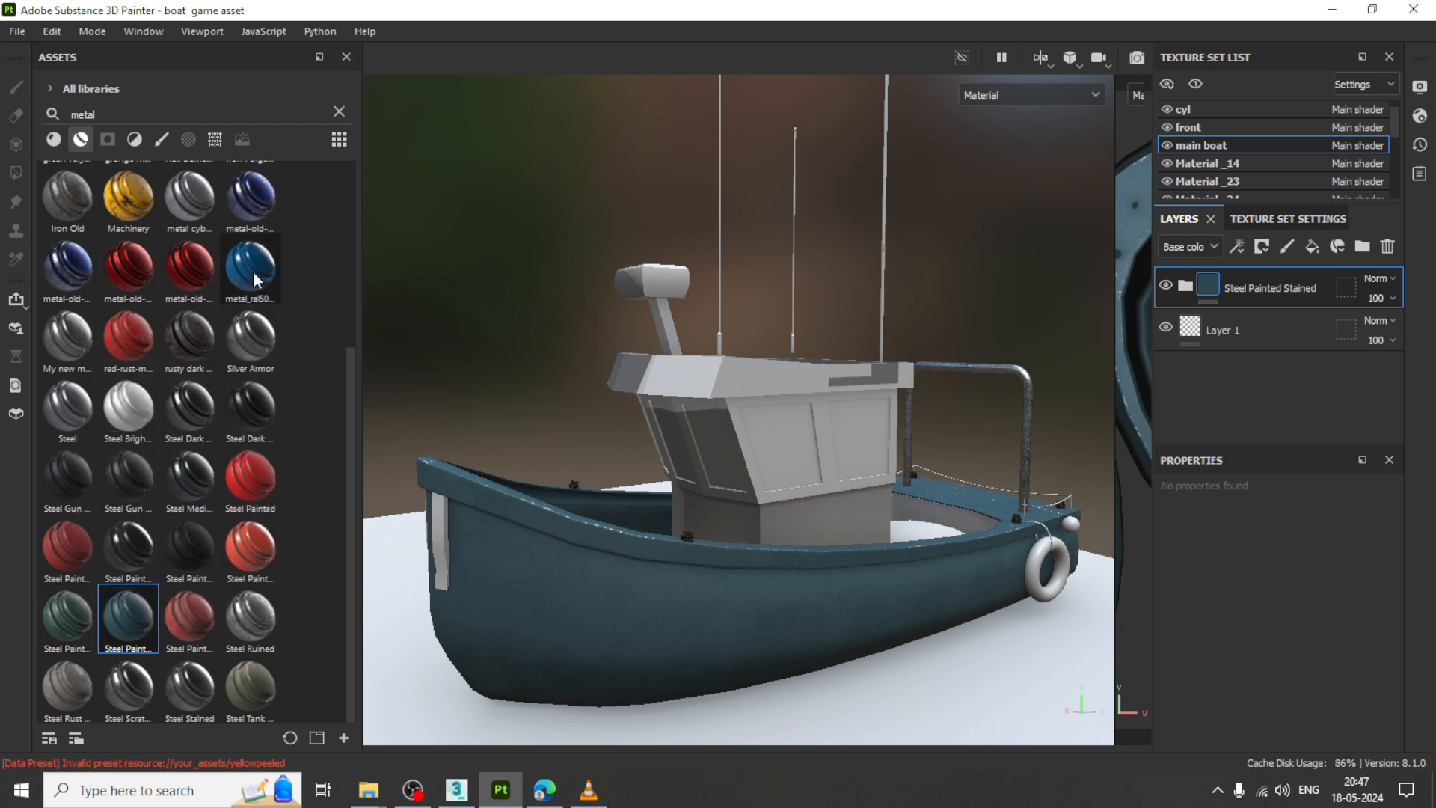
drag(252, 273, 667, 615)
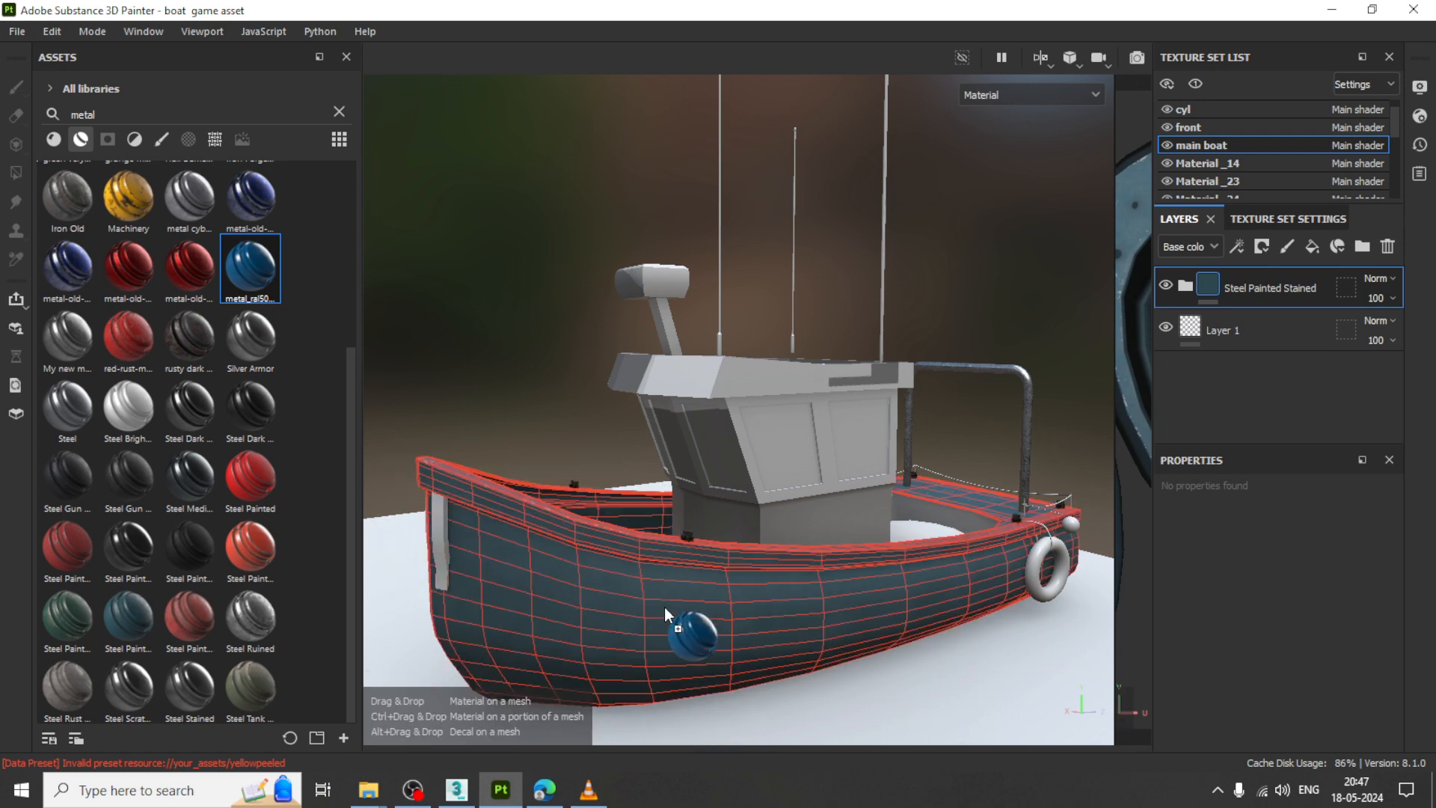
drag(665, 608, 665, 608)
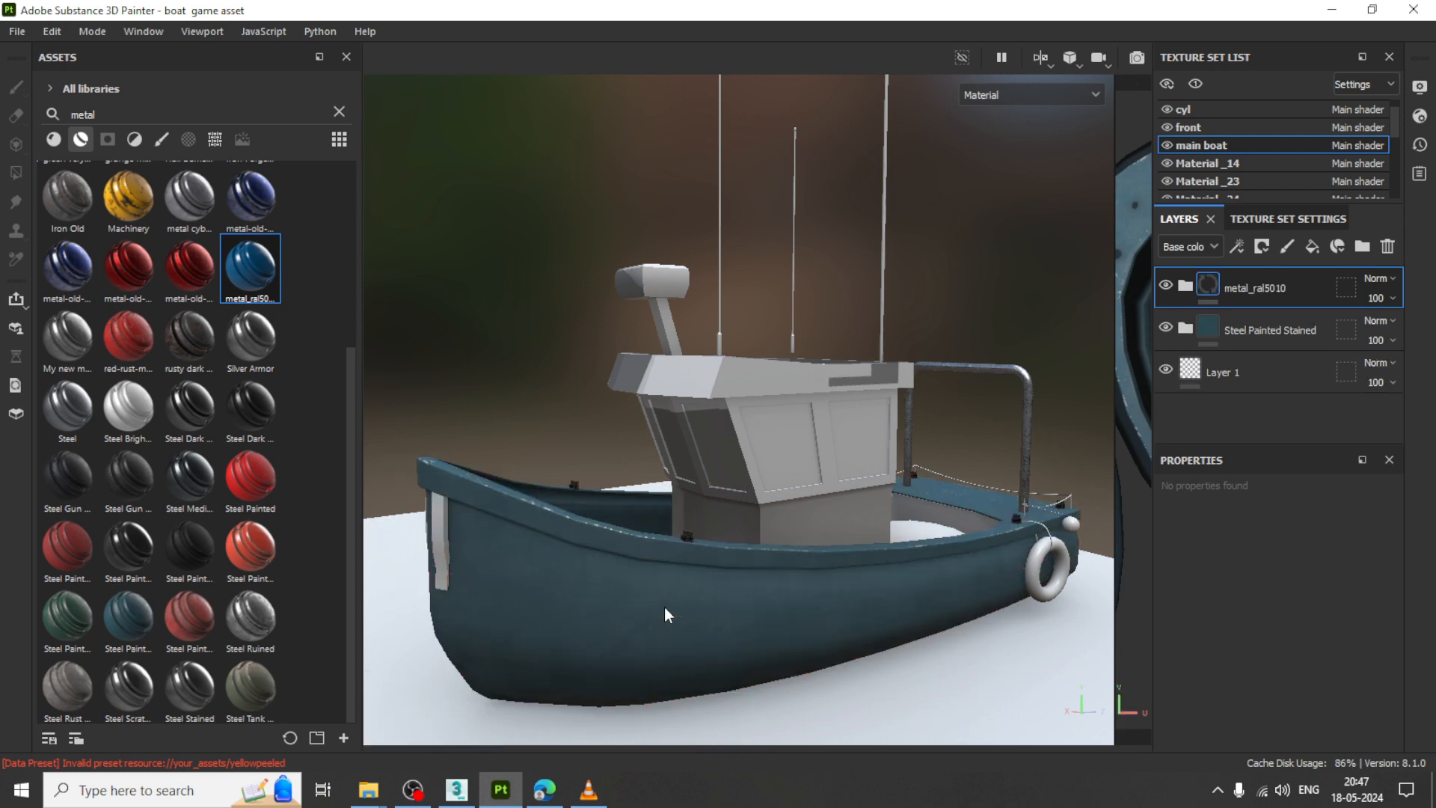
click(1262, 246)
click(1296, 294)
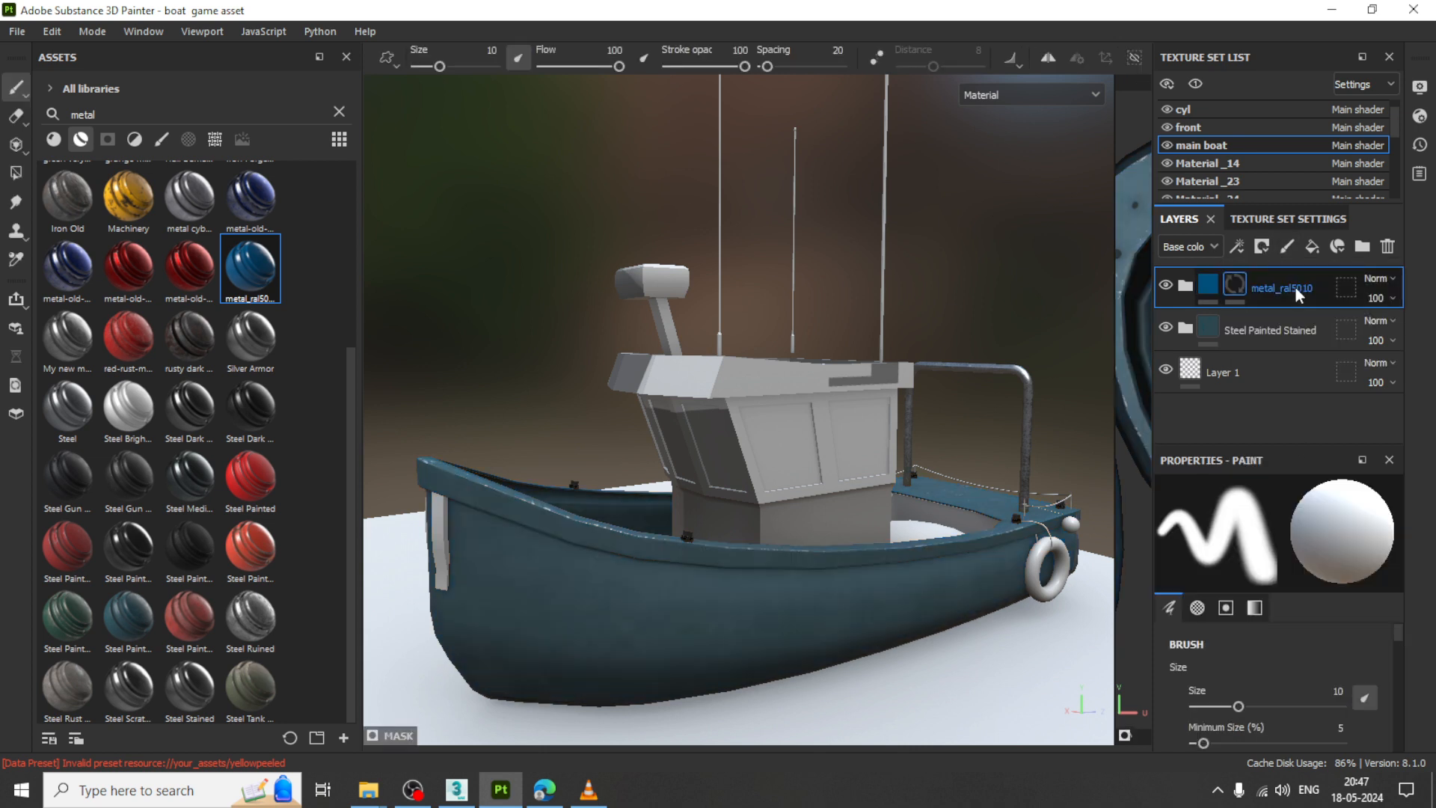
- Add a Metal Edge Wear generator to the metal_ral5010 mask and inspect the hull edges
click(1238, 246)
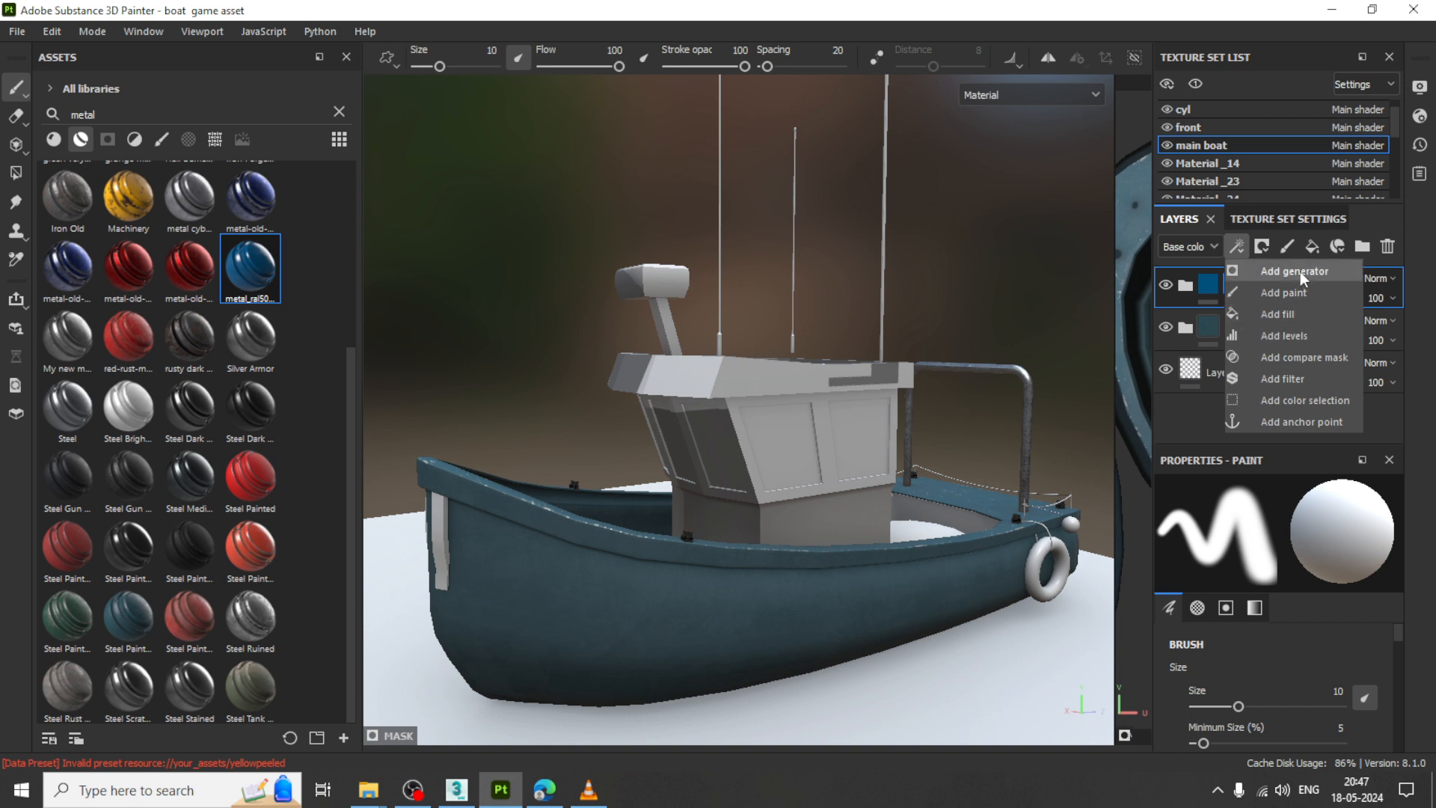
click(1374, 227)
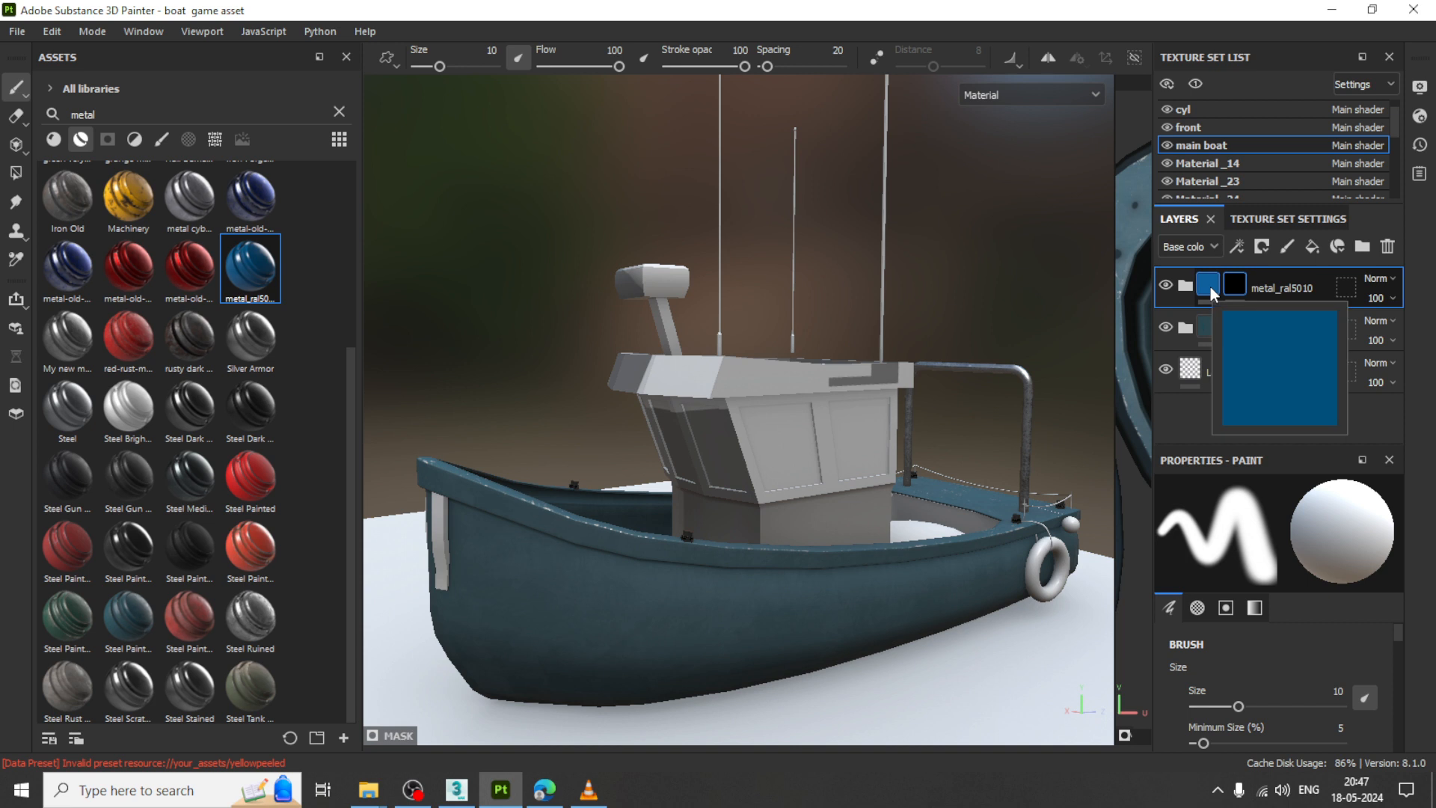
click(1238, 247)
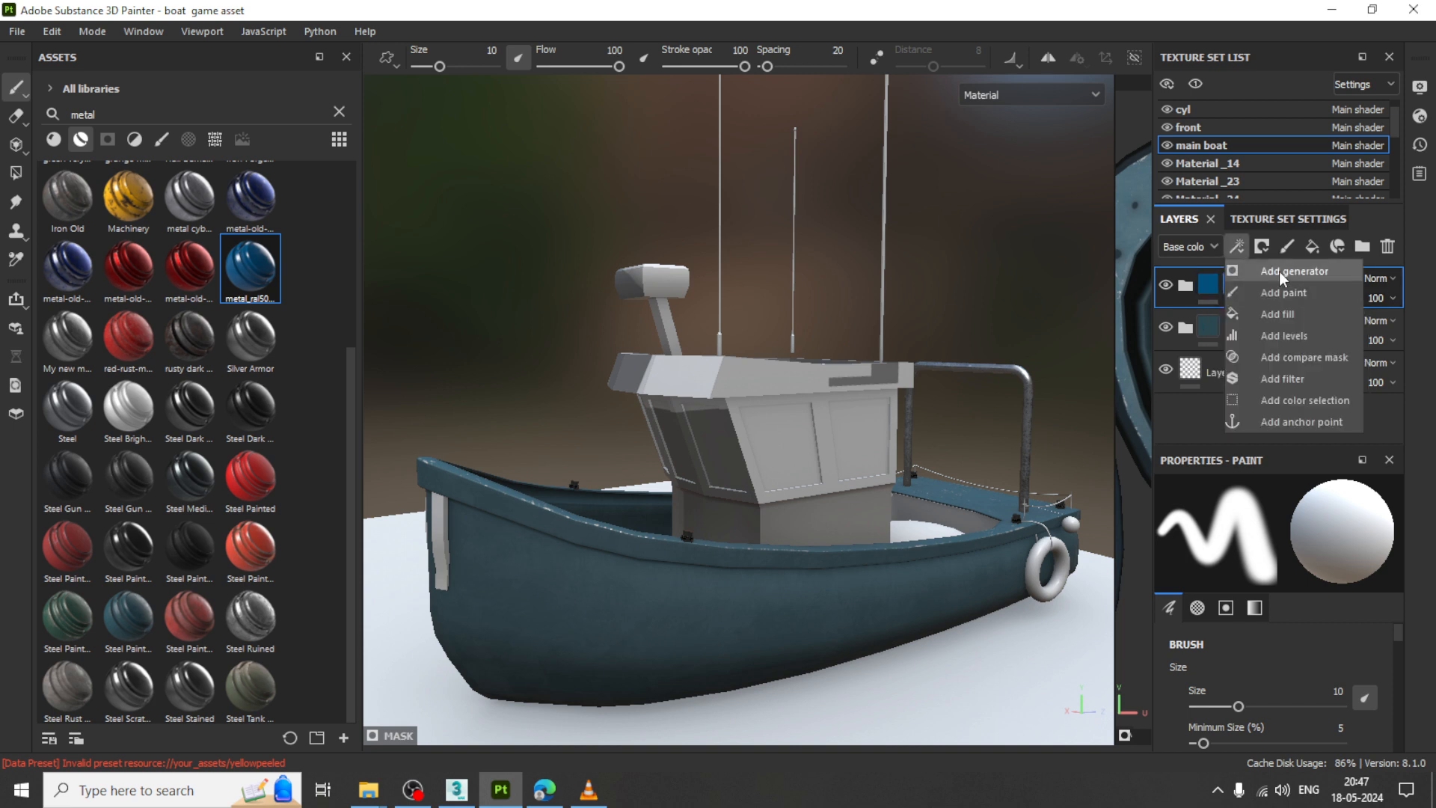
click(1279, 270)
click(1278, 538)
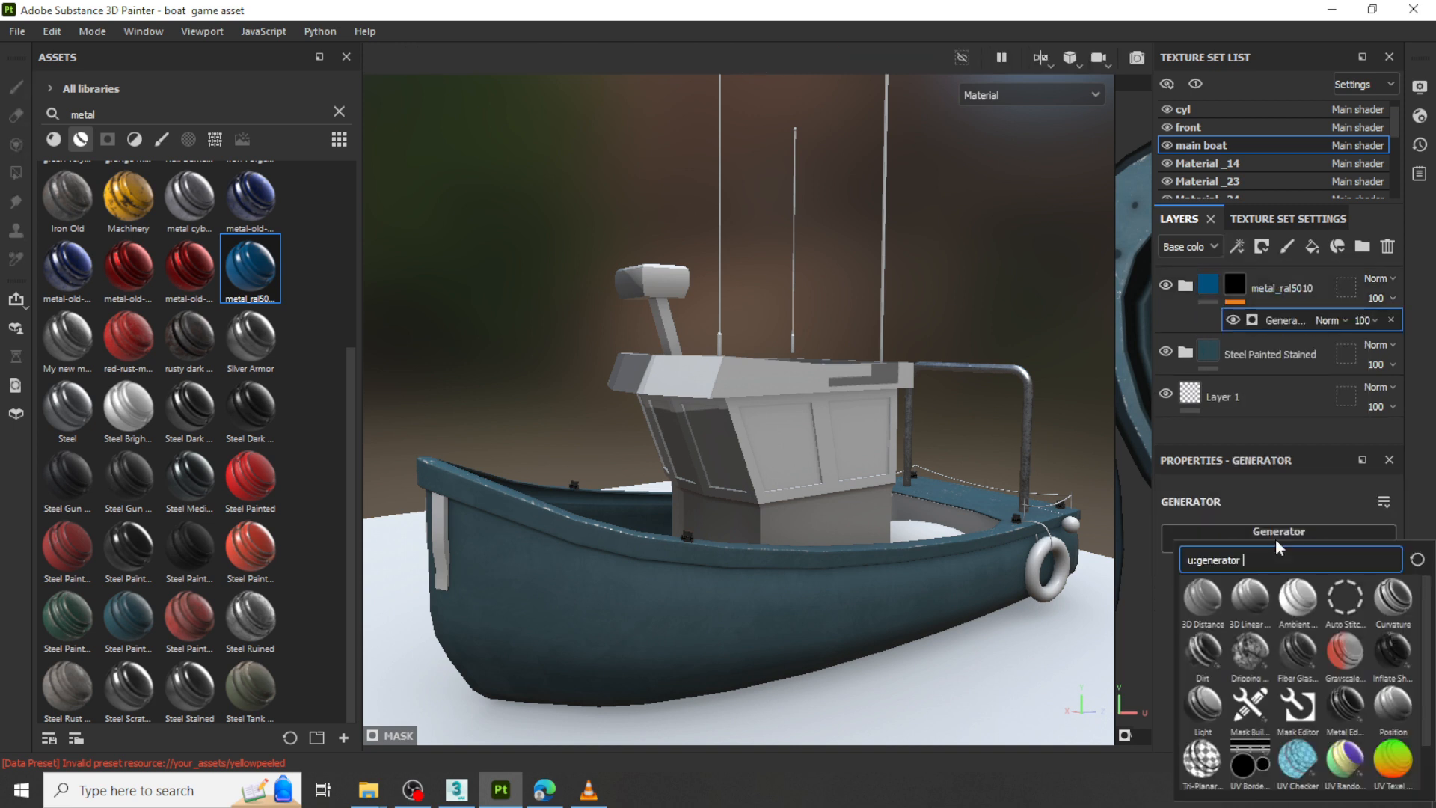
click(1351, 713)
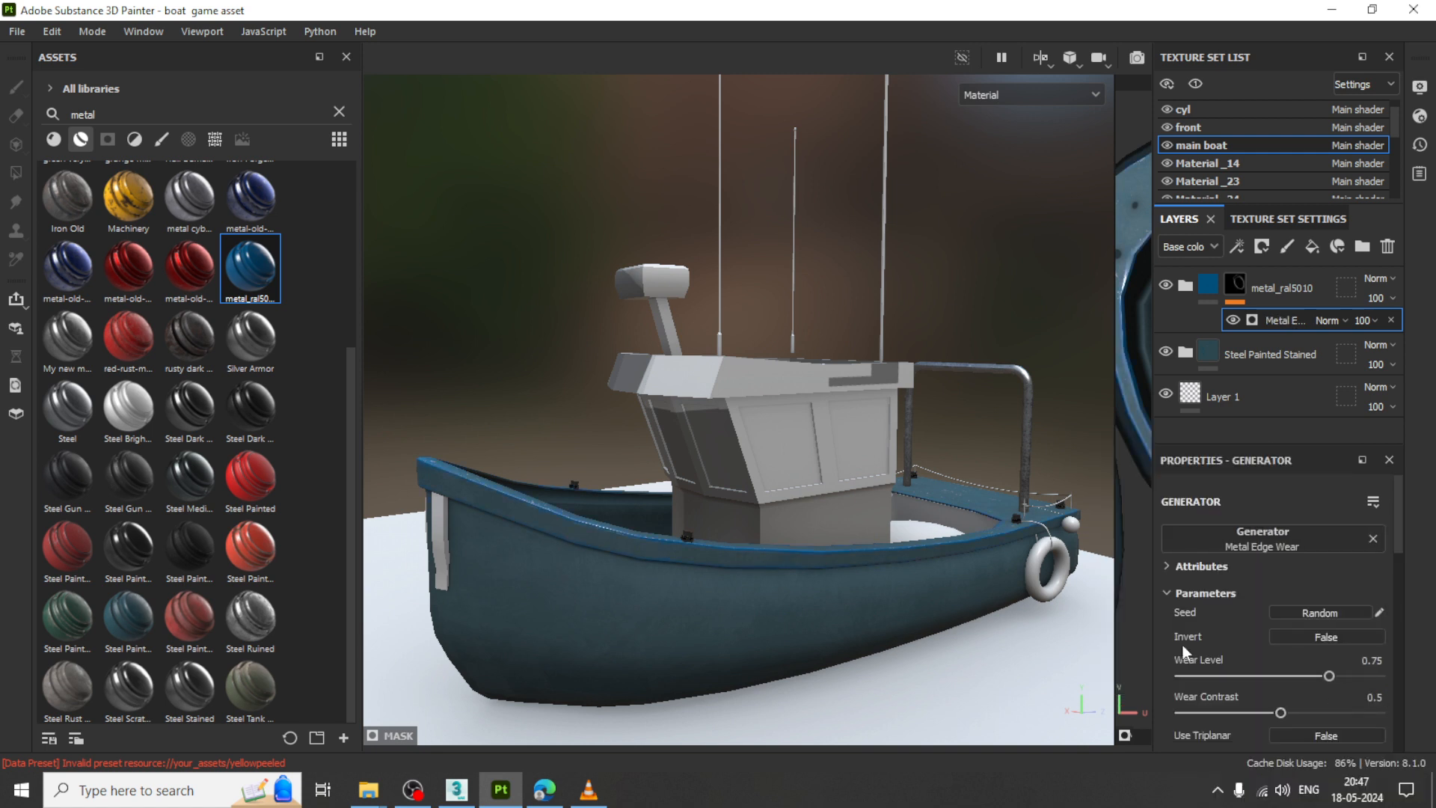
alt+drag(850, 577, 725, 577)
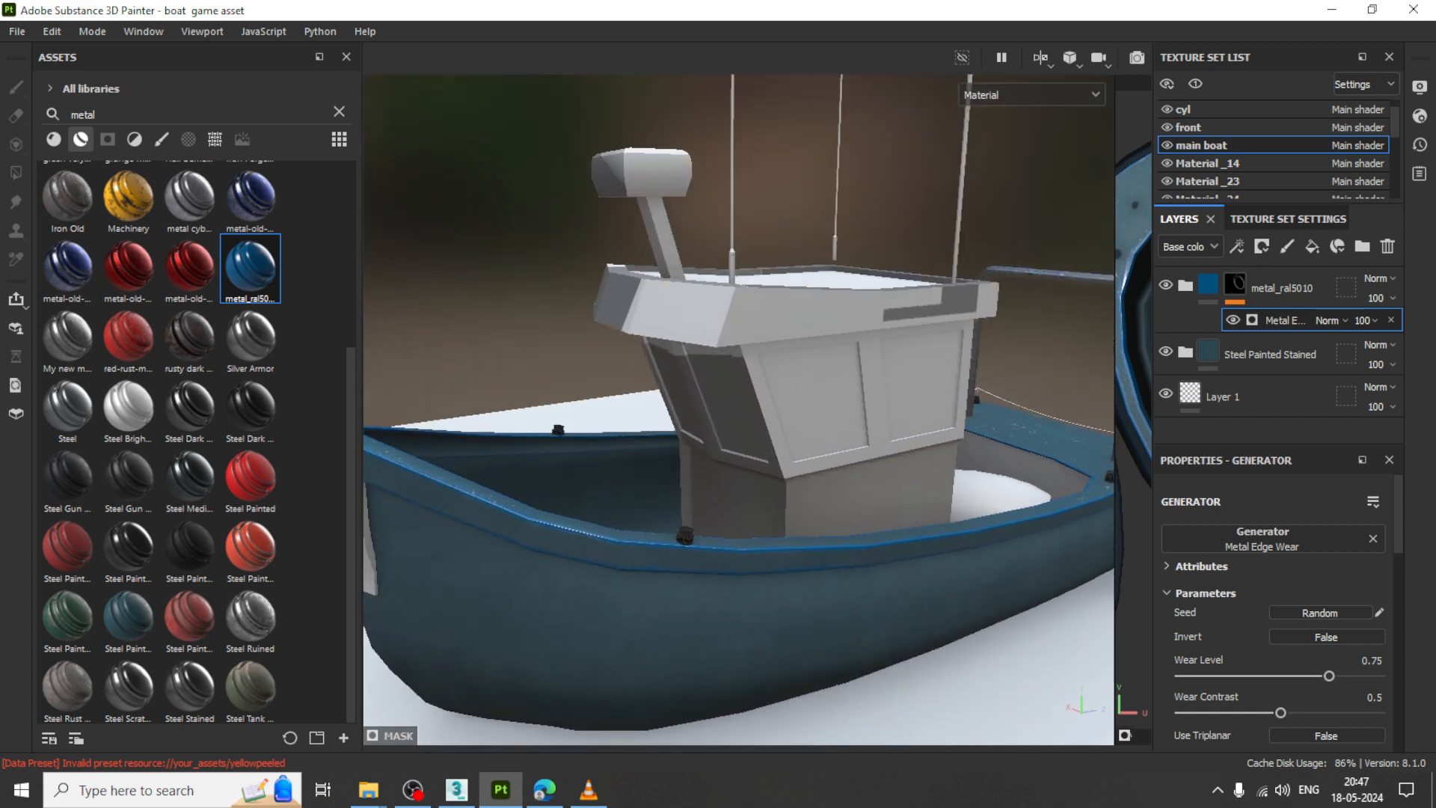
- Check the shipp.png reference in 3ds Max, return to Substance 3D Painter, and browse smart materials matching "wood" against the reference
click(468, 795)
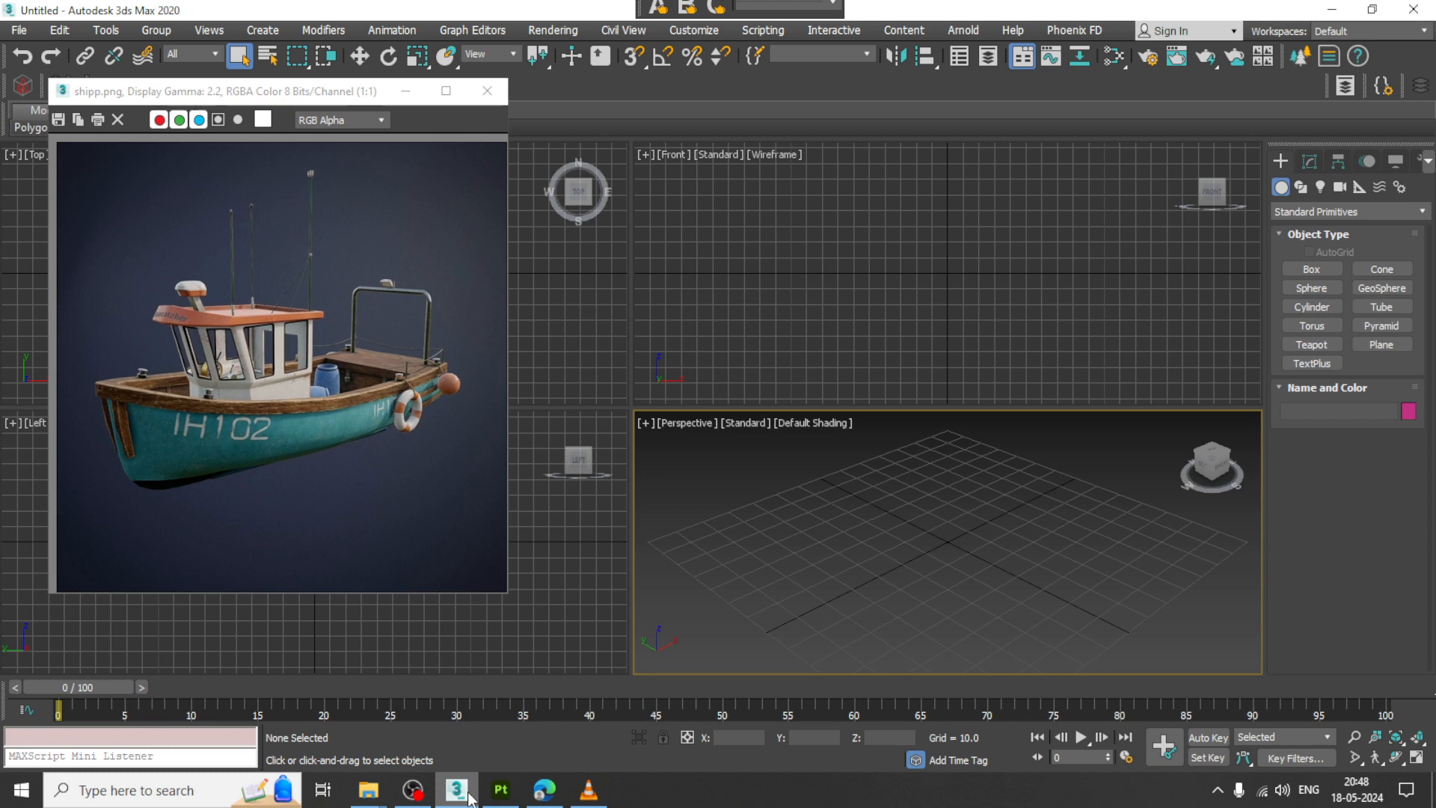
click(468, 795)
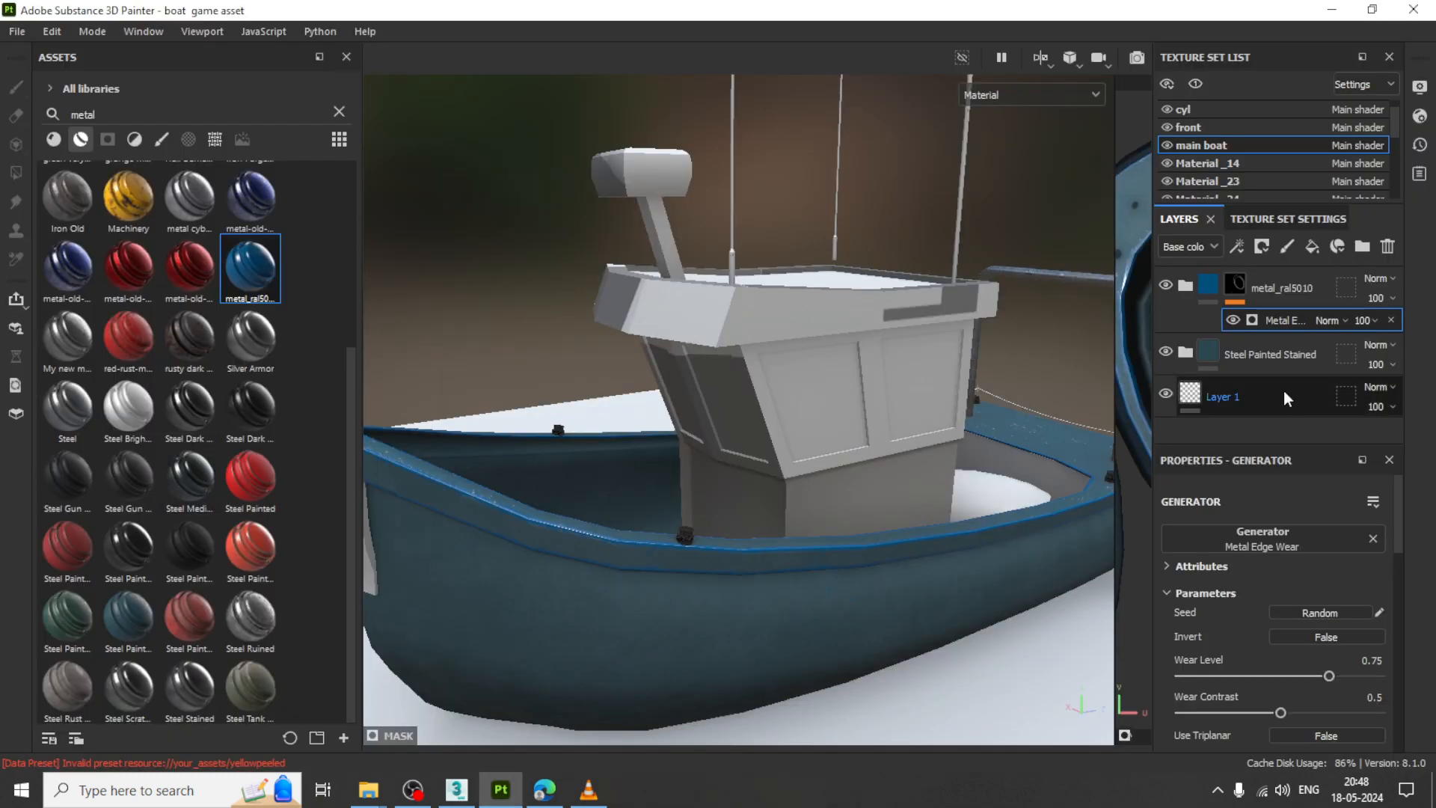
scroll(127, 359, up, 4)
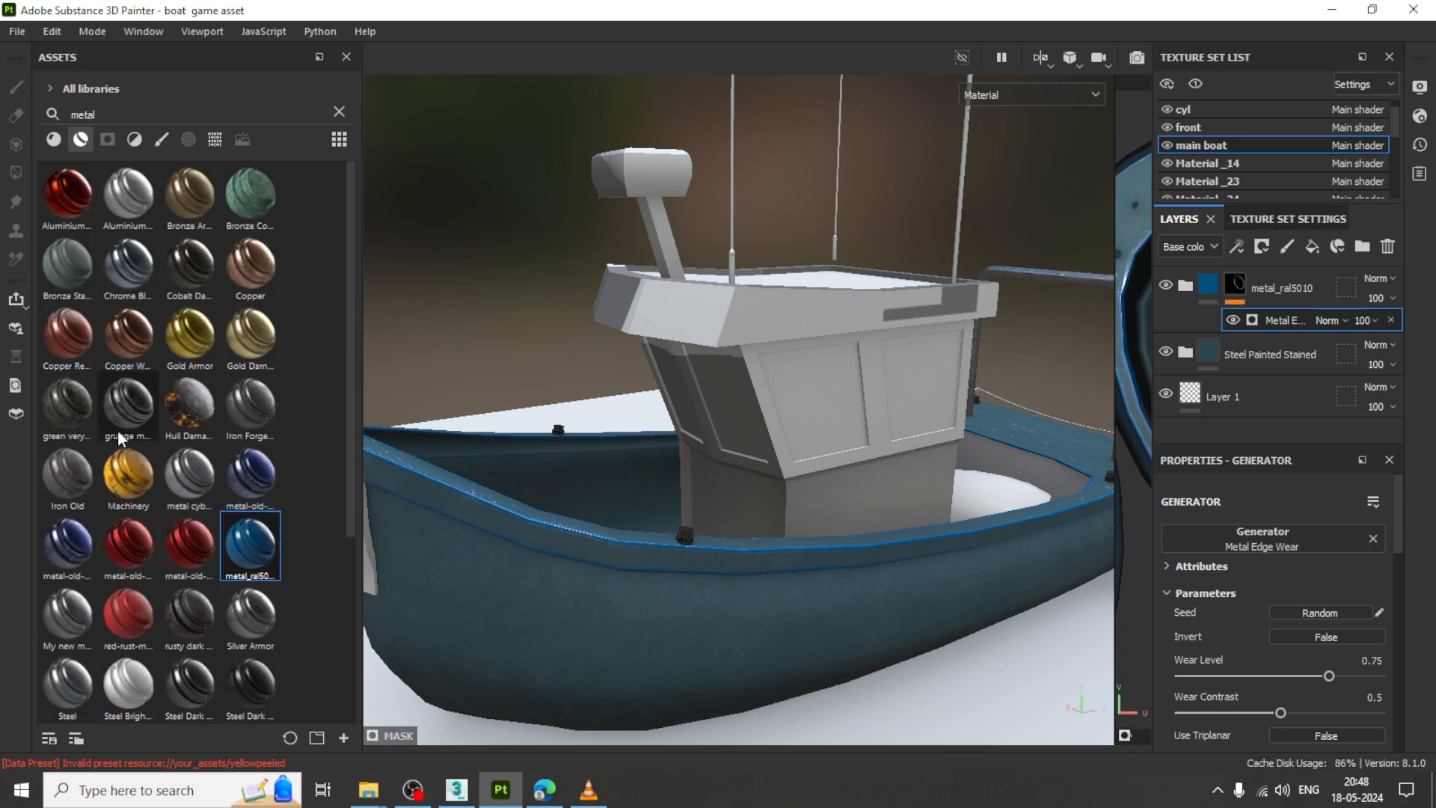
click(338, 111)
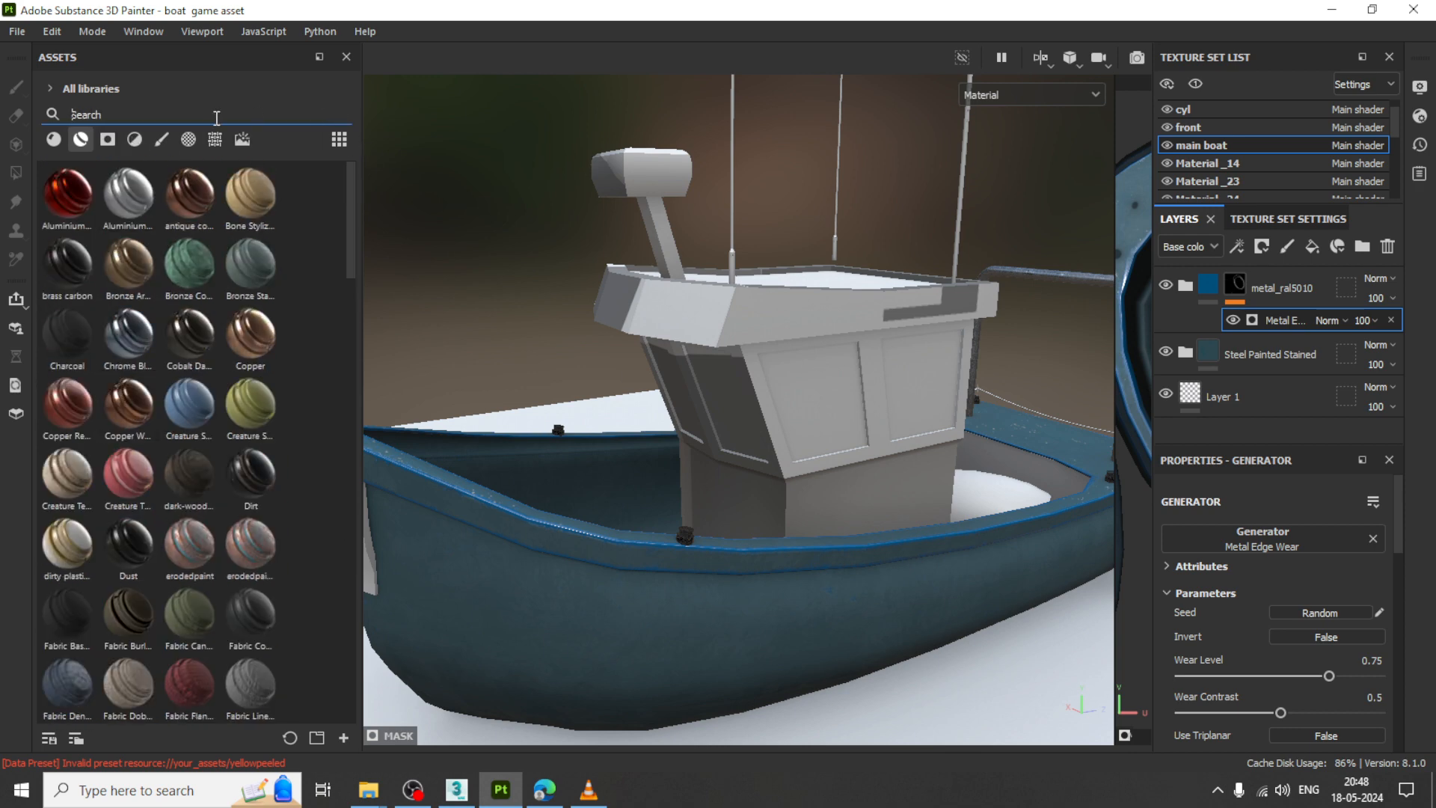
text(wood)
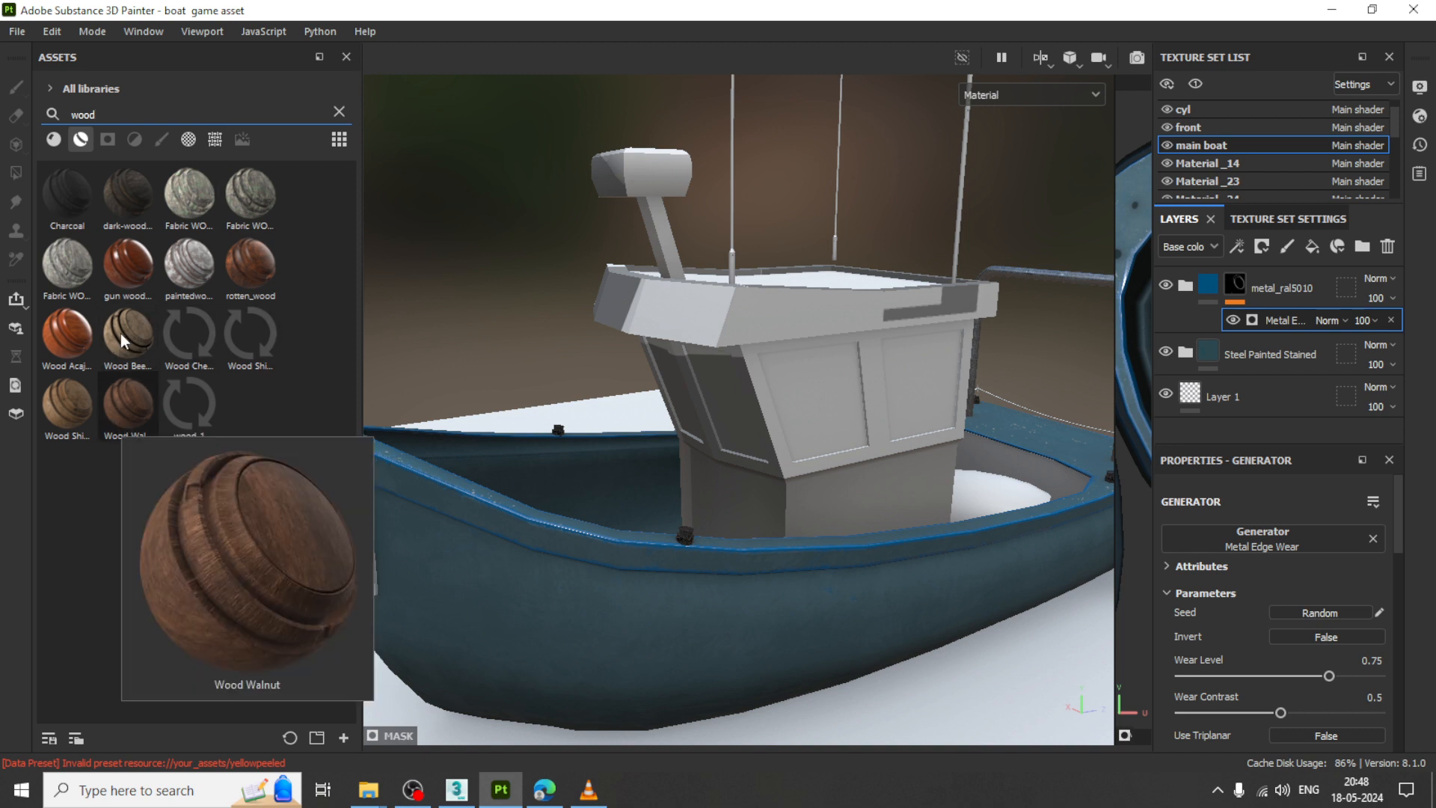
mouse_move(119, 334)
mouse_move(187, 344)
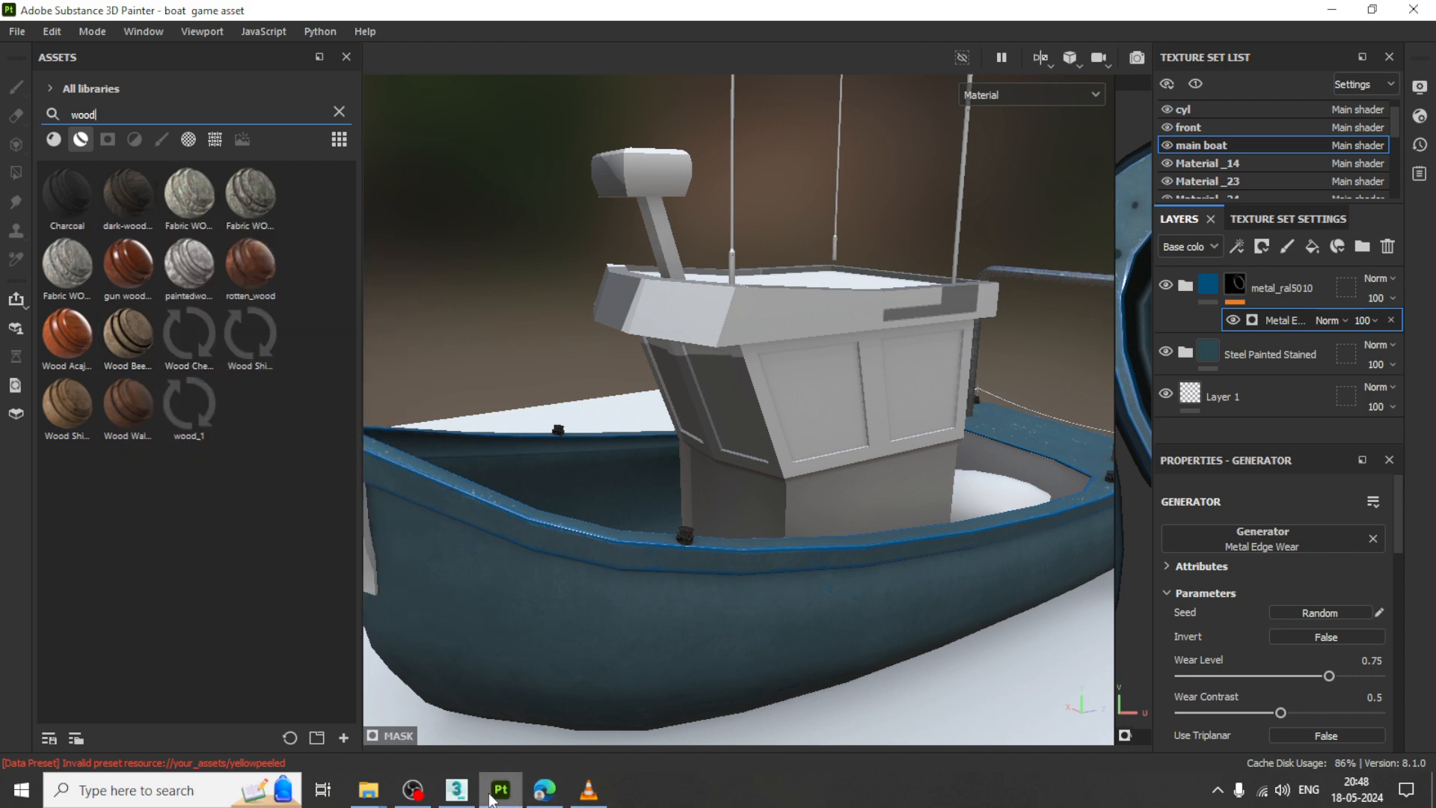
click(457, 791)
click(456, 791)
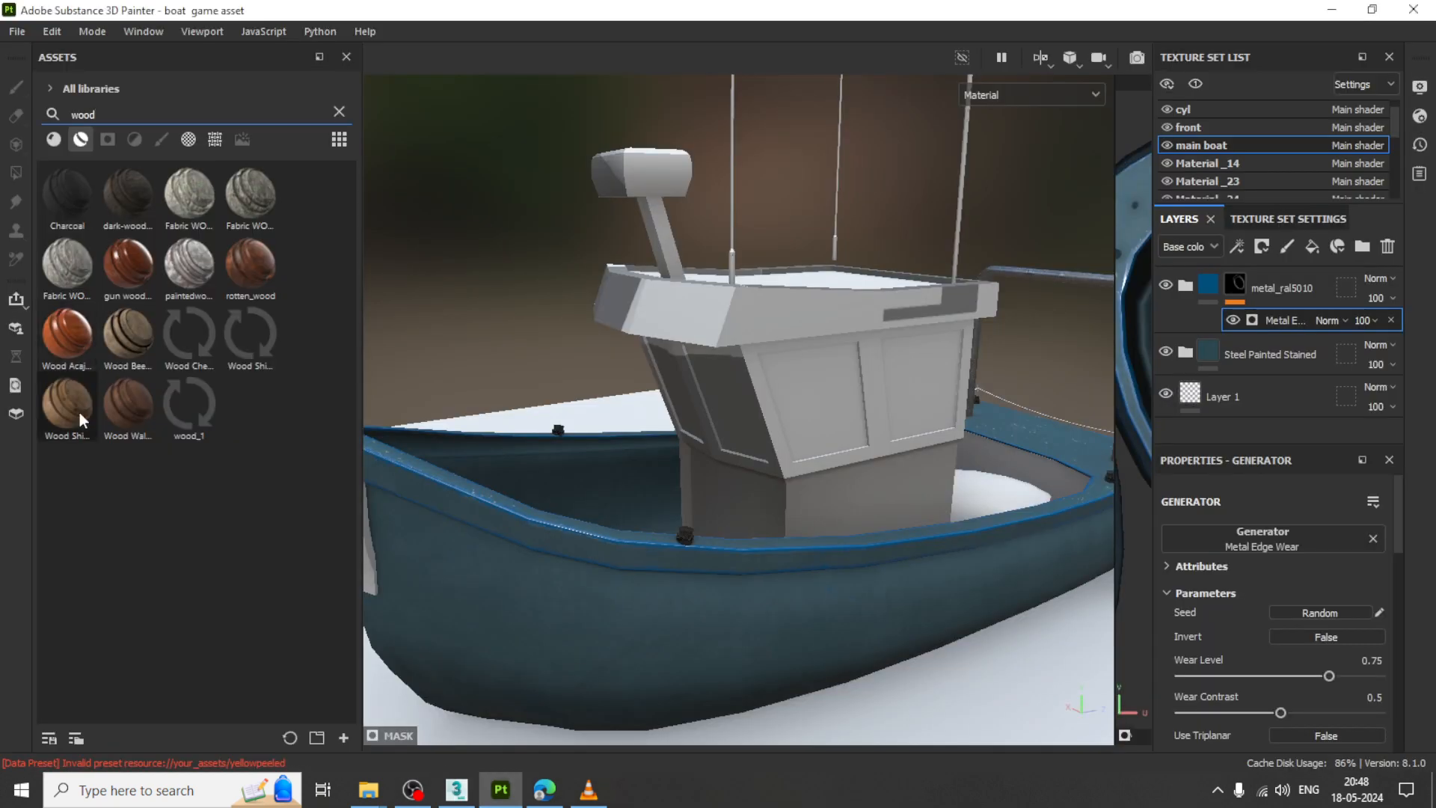
- Apply the Wood Ship Hull Old smart material to the hull above metal_ral5010 and expand its layer group
mouse_move(79, 413)
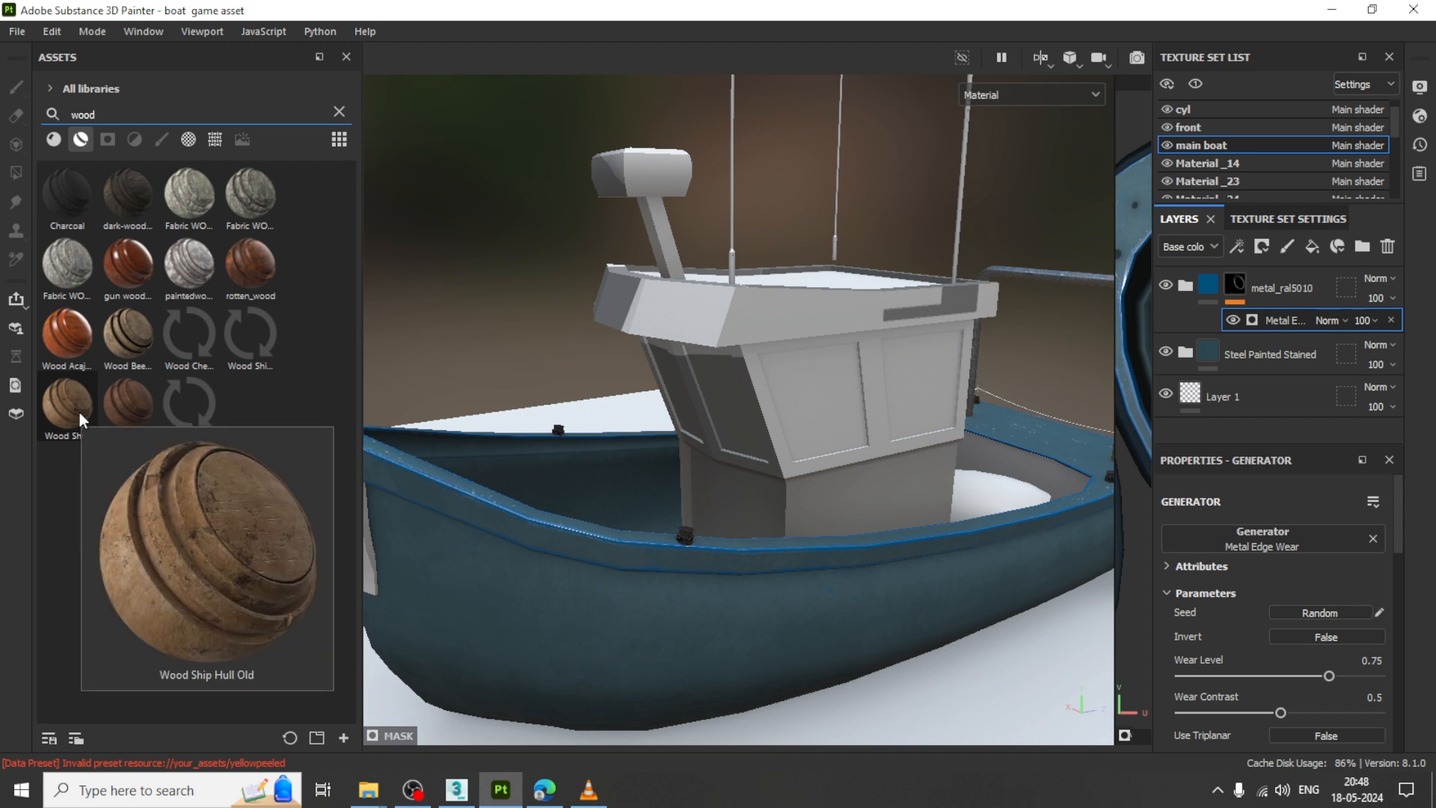
drag(677, 558, 59, 402)
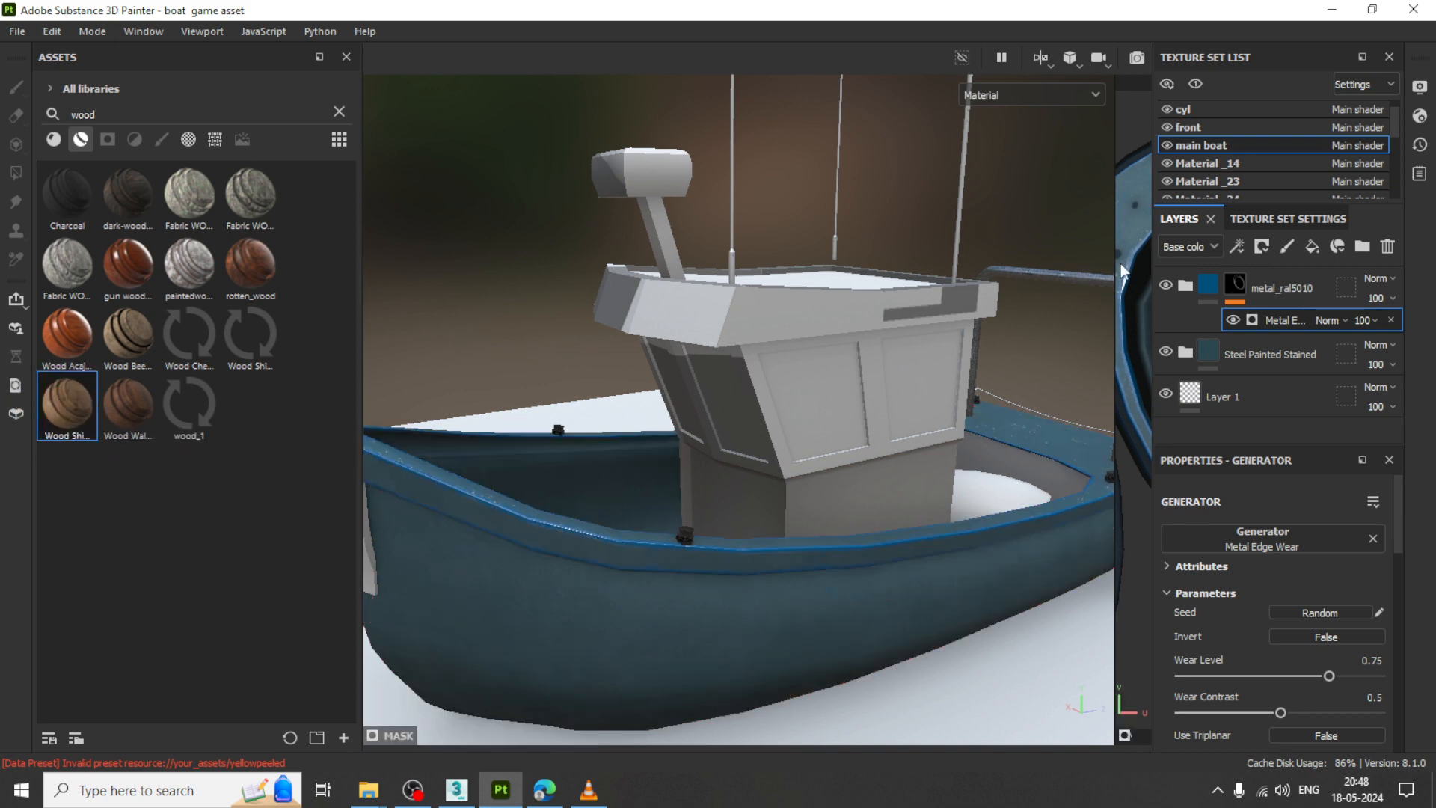
click(1189, 288)
click(1187, 287)
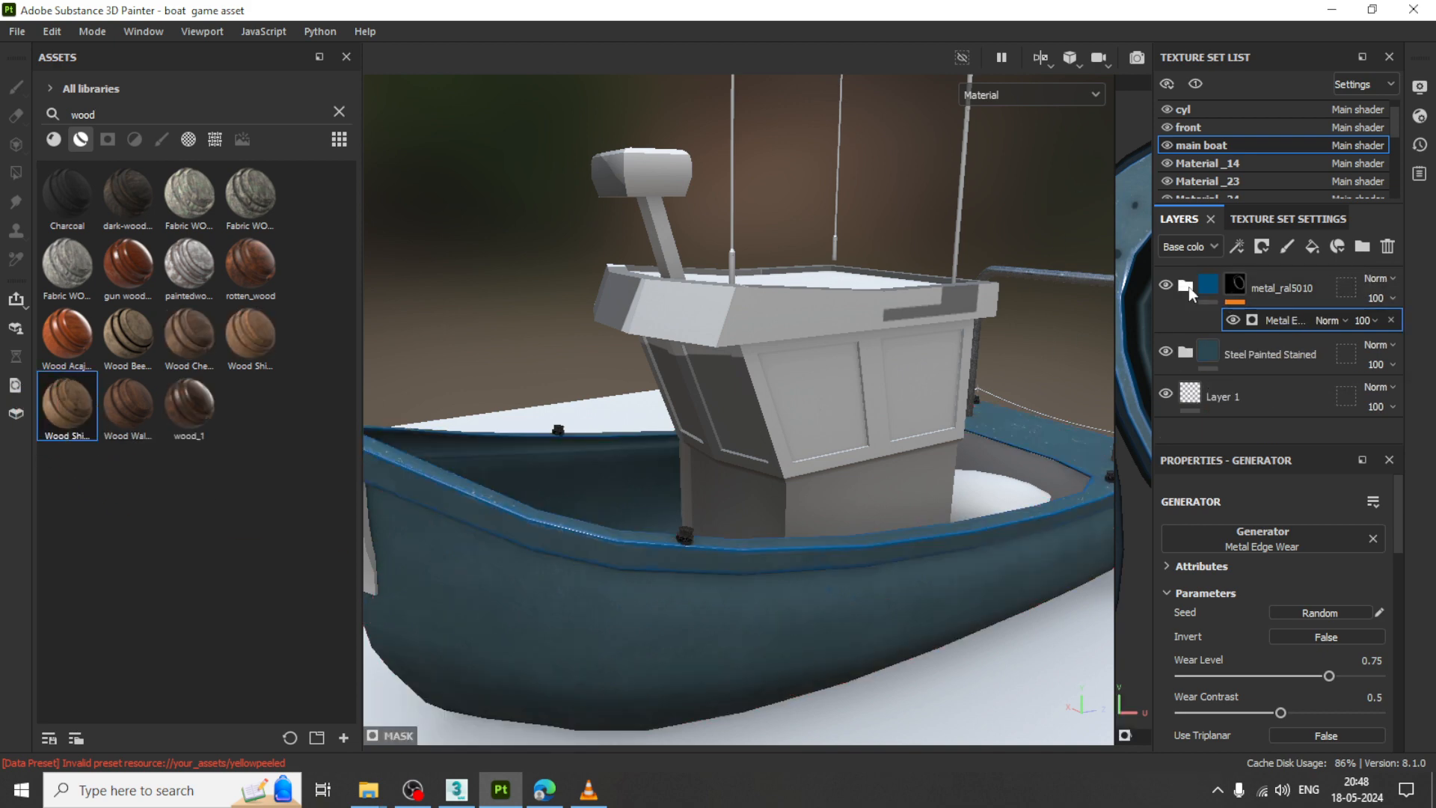
click(1187, 287)
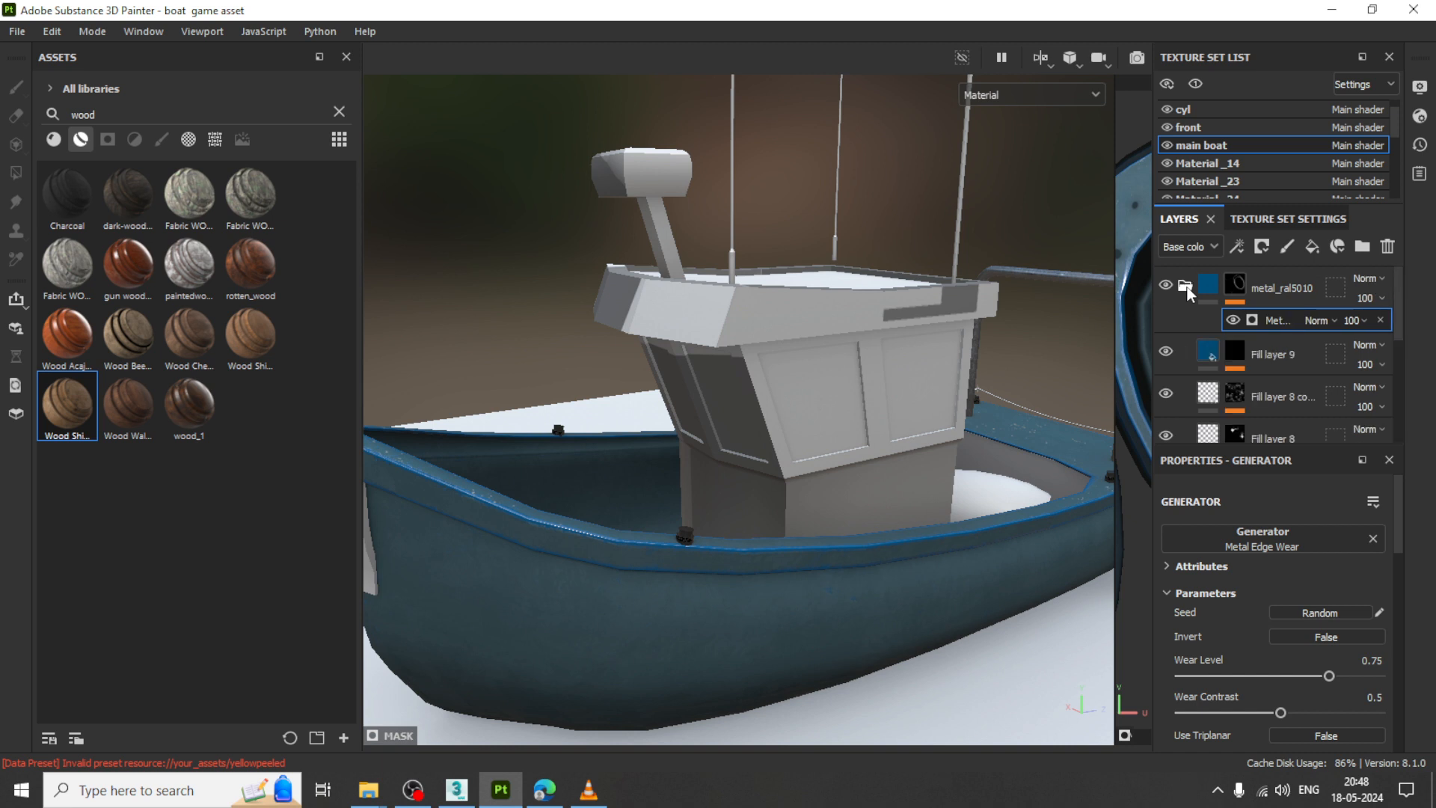
click(1187, 288)
drag(67, 404, 601, 570)
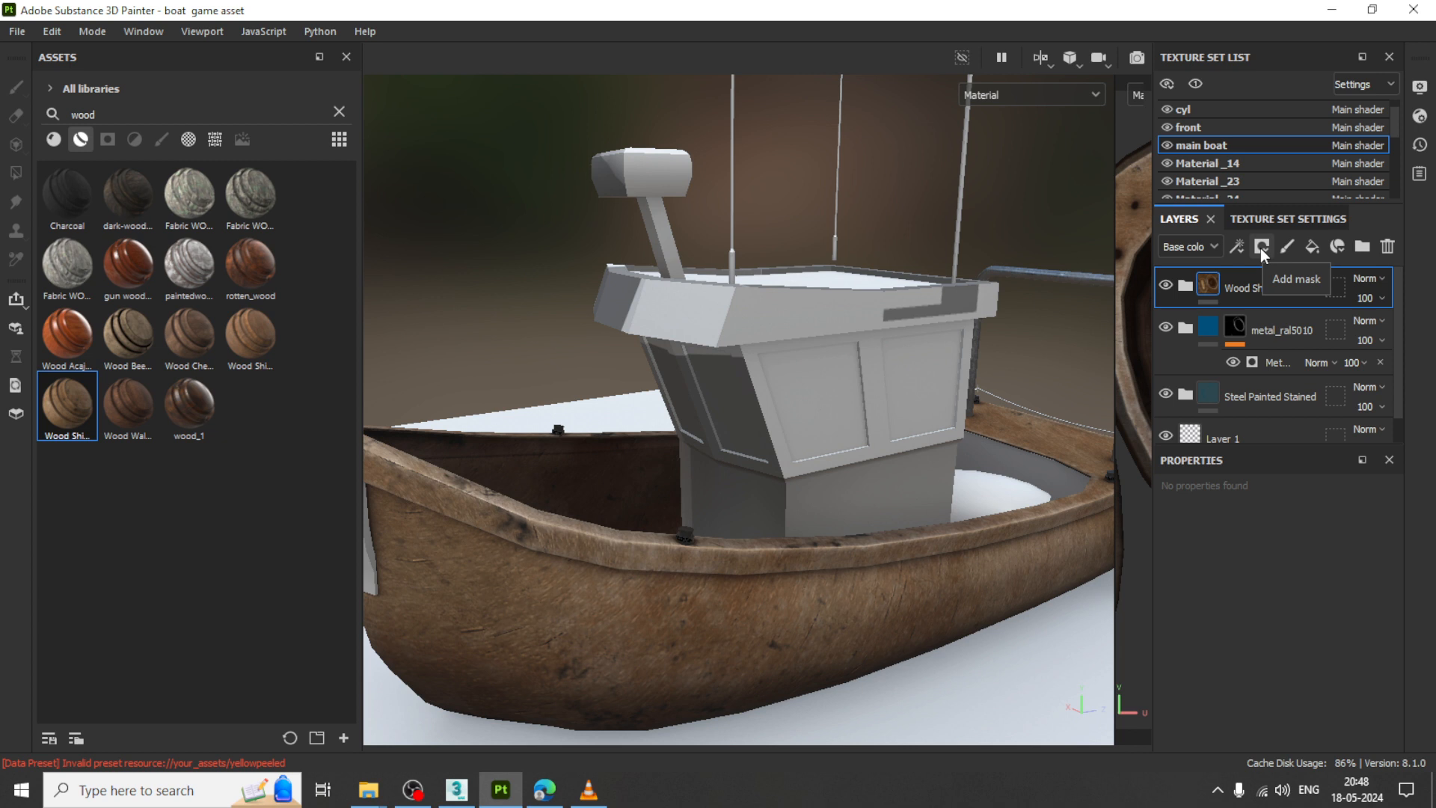
click(1182, 287)
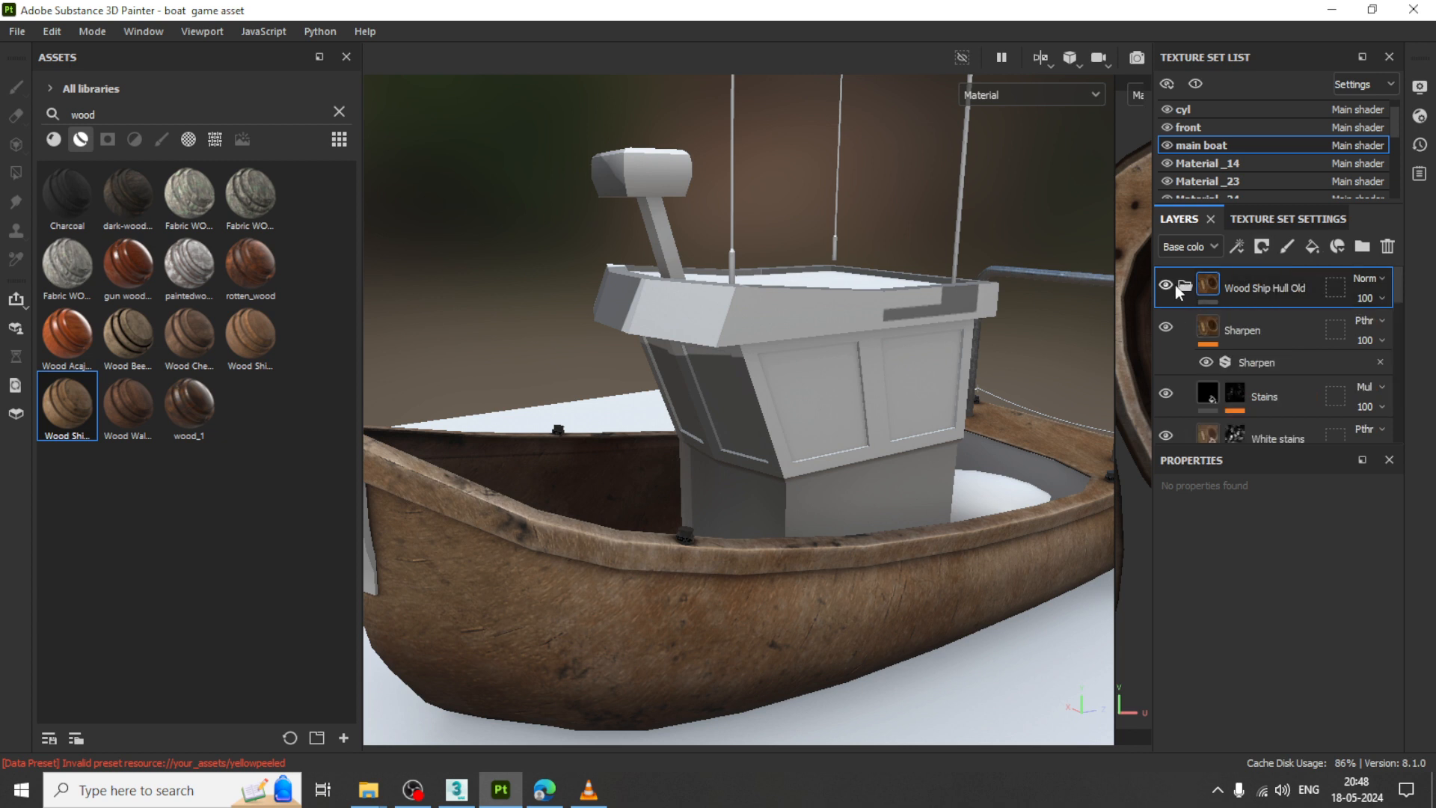
- Give the Wood Ship Hull Old layer group a black mask and pick the Polygon Fill tool for masking
click(1183, 285)
click(1260, 249)
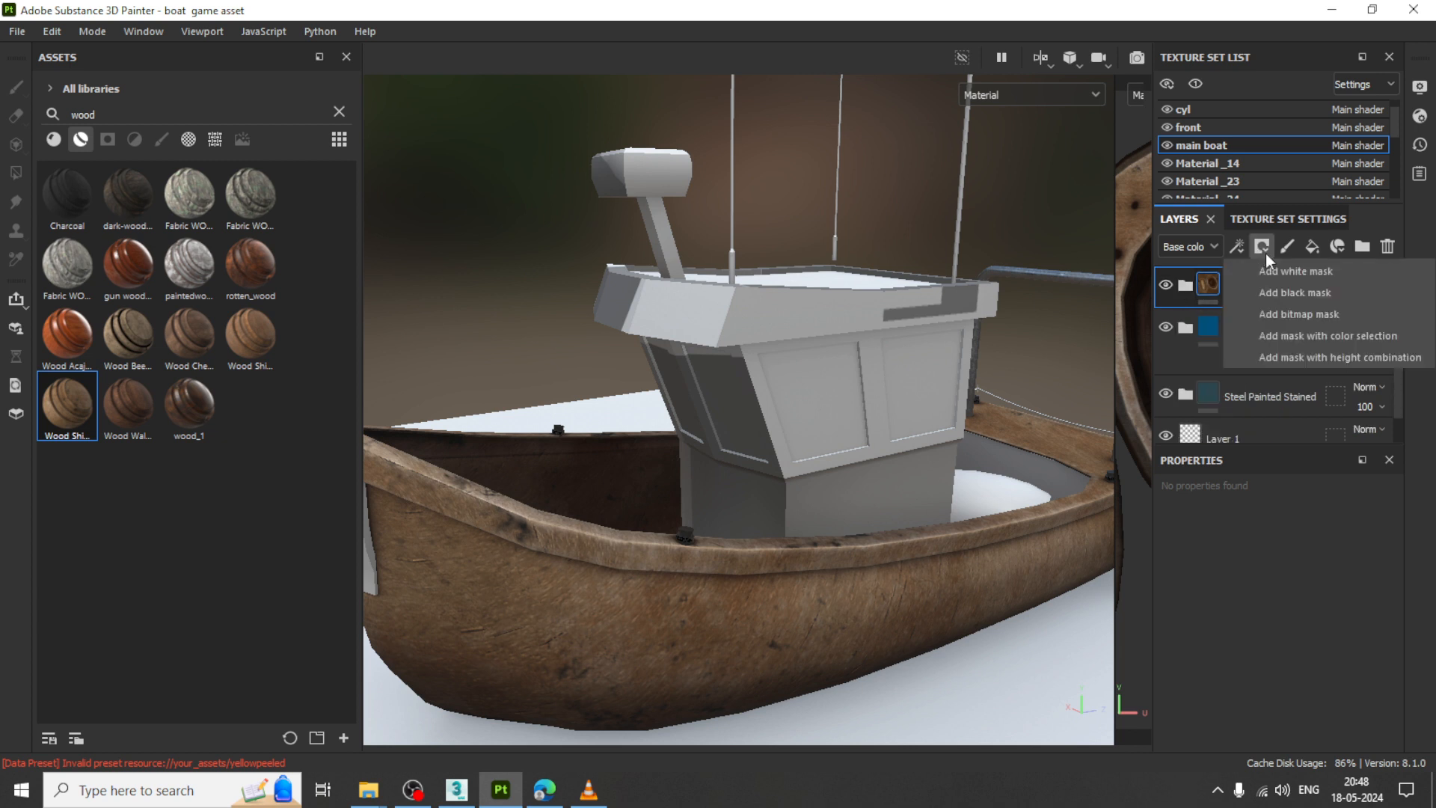
click(1319, 296)
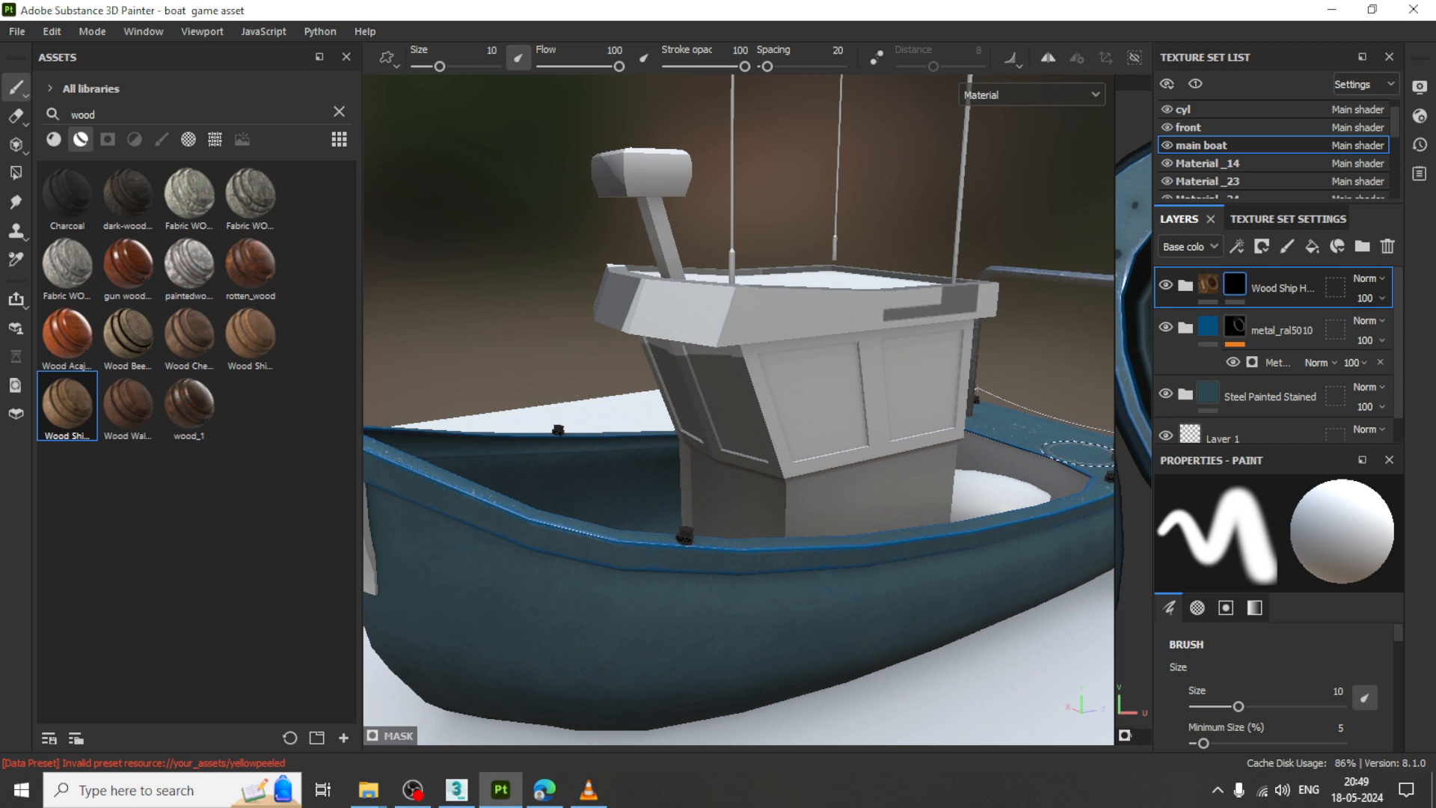
click(17, 171)
scroll(748, 554, up, 10)
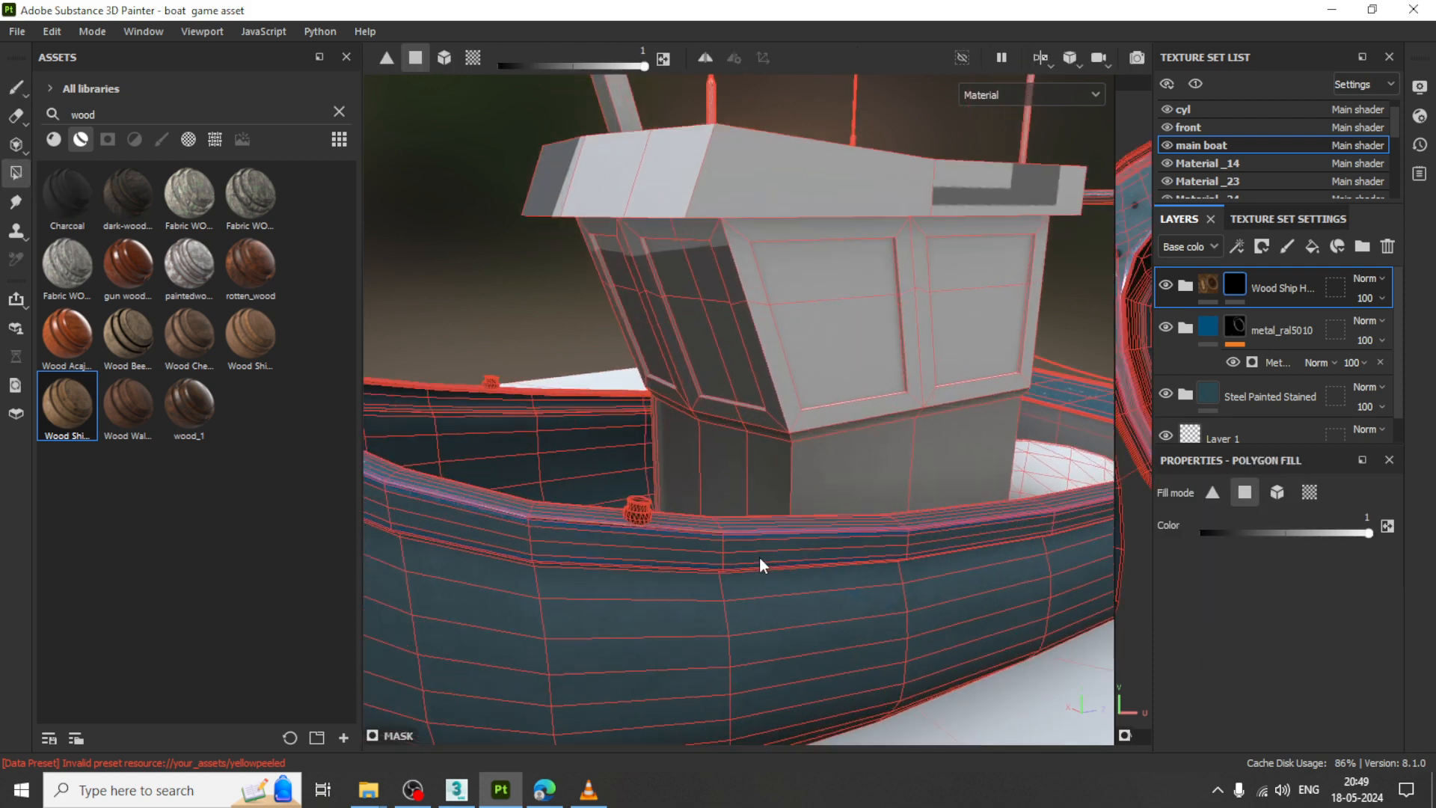
- Try filling hull polygons on the Wood Ship Hull Old mask with the fill color at 0
drag(1368, 532, 1152, 532)
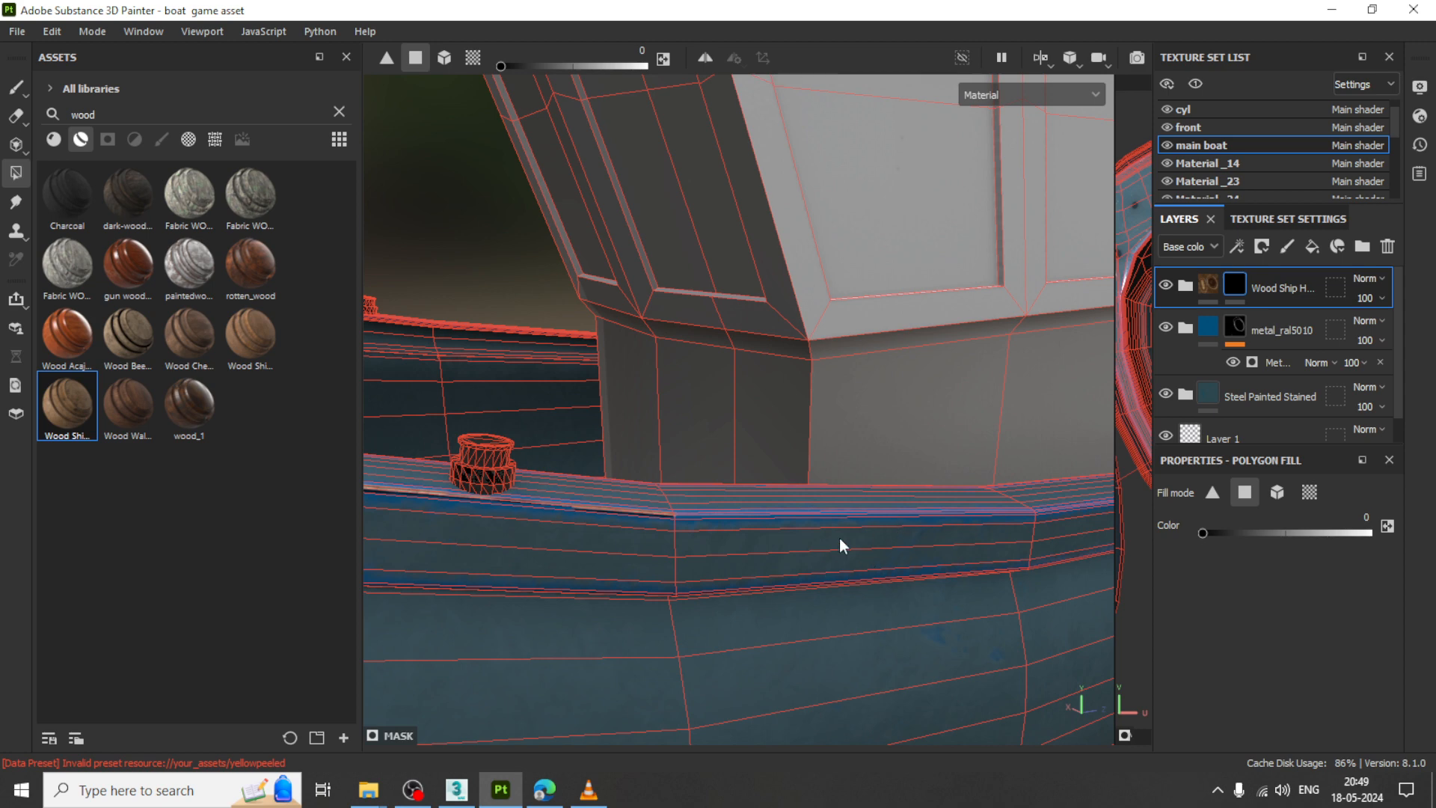
scroll(708, 528, up, 3)
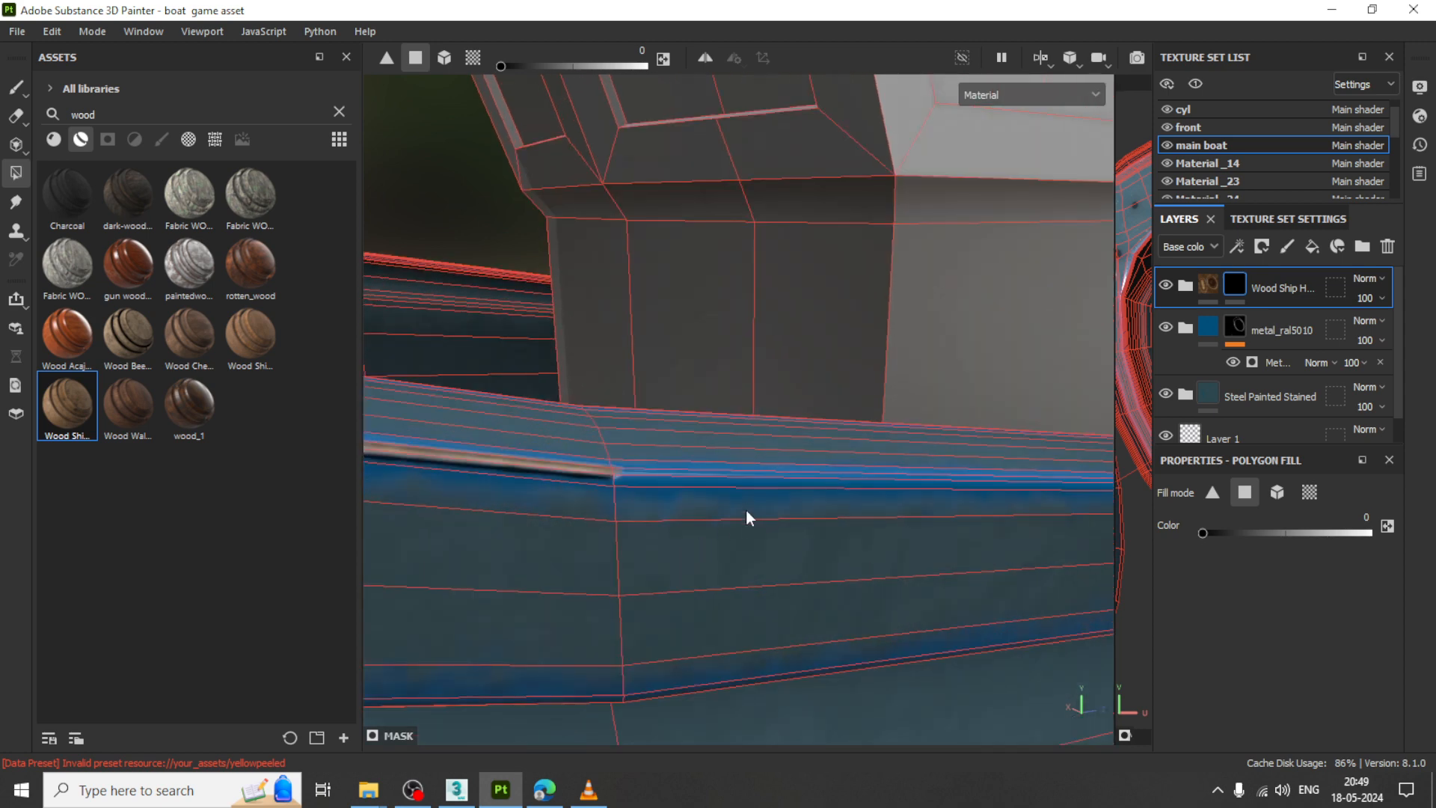
alt+drag(739, 487, 774, 701)
scroll(580, 504, down, 8)
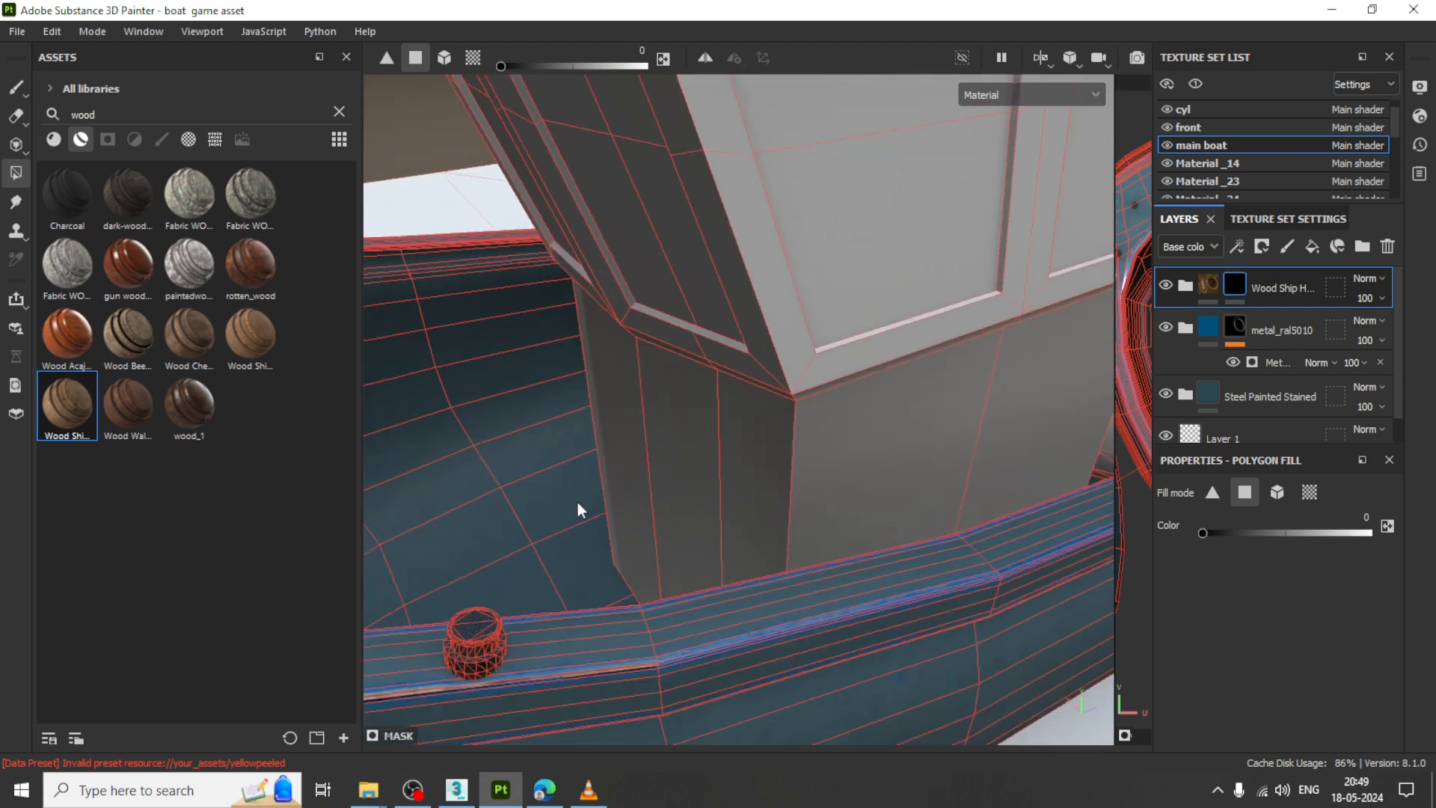
alt+drag(619, 514, 850, 546)
alt+drag(770, 469, 736, 449)
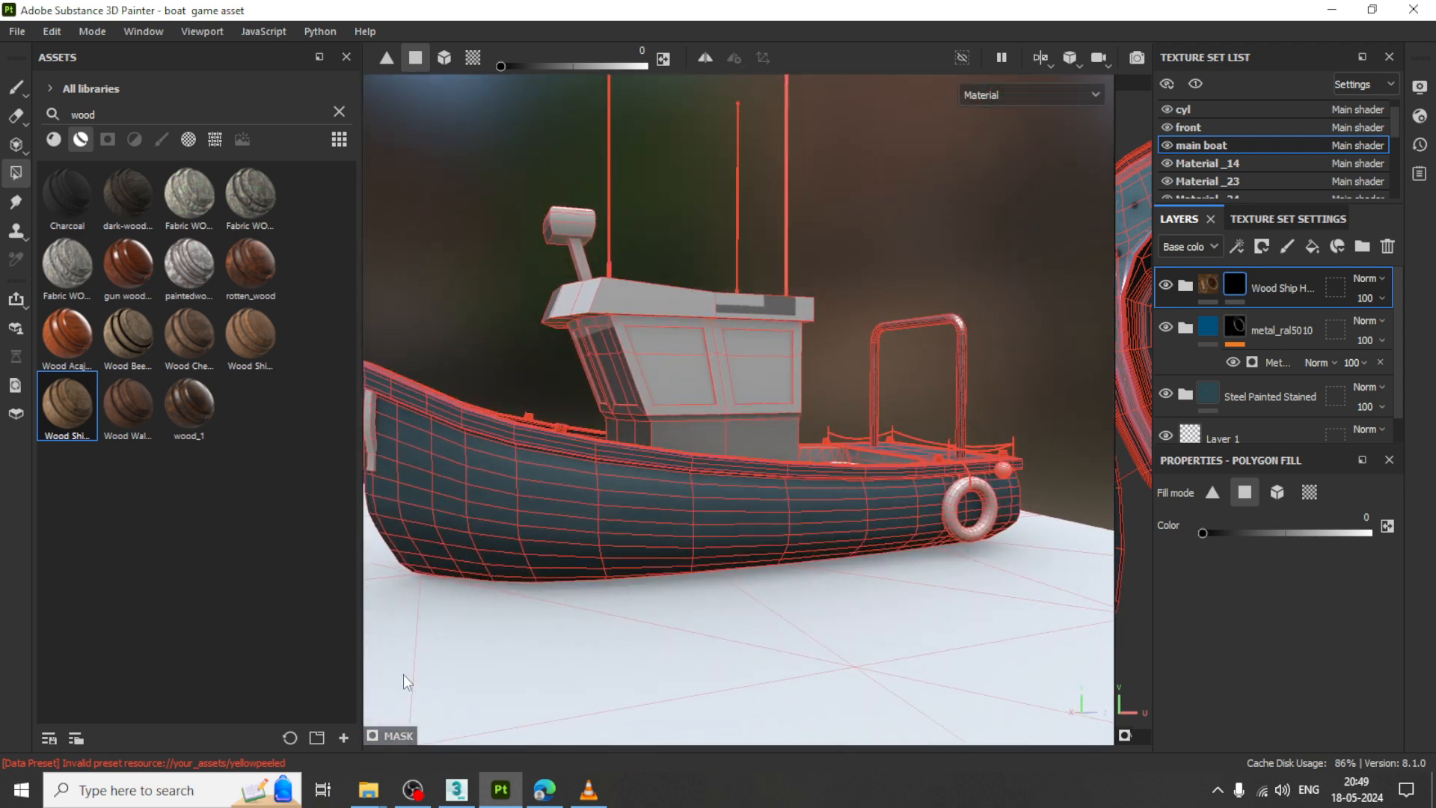
drag(446, 640, 622, 455)
scroll(589, 462, up, 1)
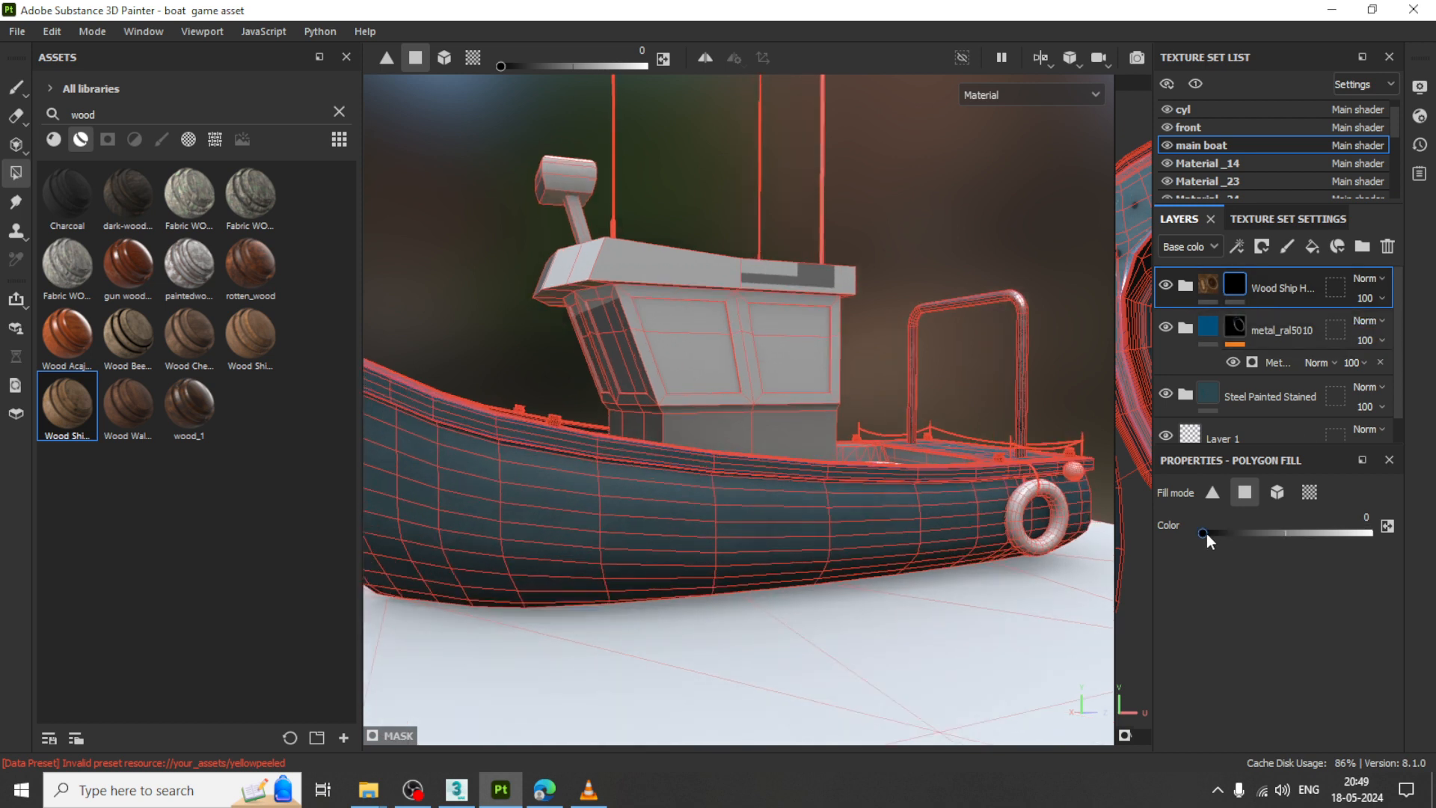
- Set the Polygon Fill color to 1 and reveal wood on a patch of the hull's inner floor near the bow
drag(1202, 532, 1369, 533)
drag(469, 660, 805, 613)
key(ctrl+z)
scroll(648, 558, up, 3)
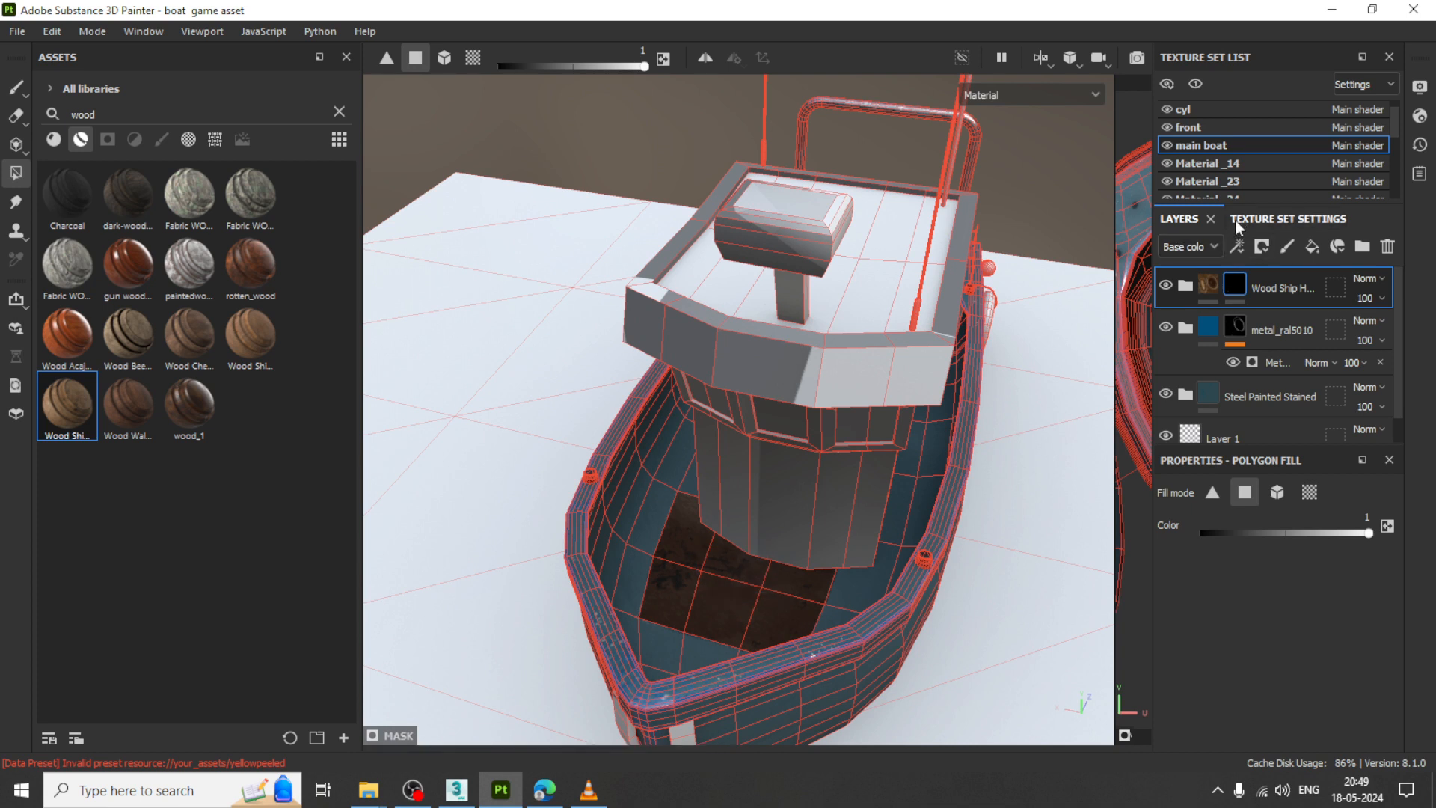
- Hide the front, cyl, Material_14 and Material_23 texture sets
click(1165, 126)
click(1167, 110)
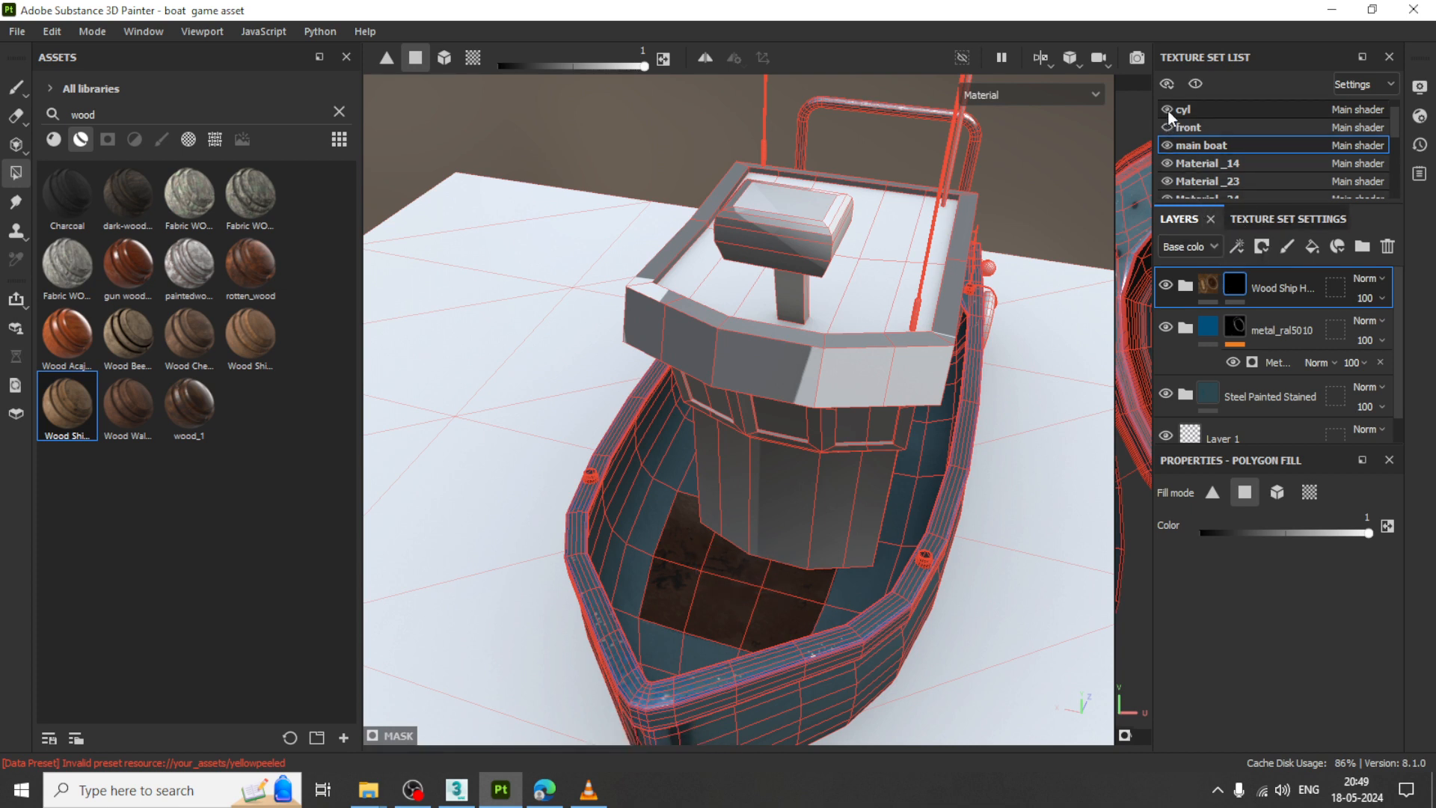
click(1166, 163)
click(1166, 181)
scroll(1166, 180, down, 2)
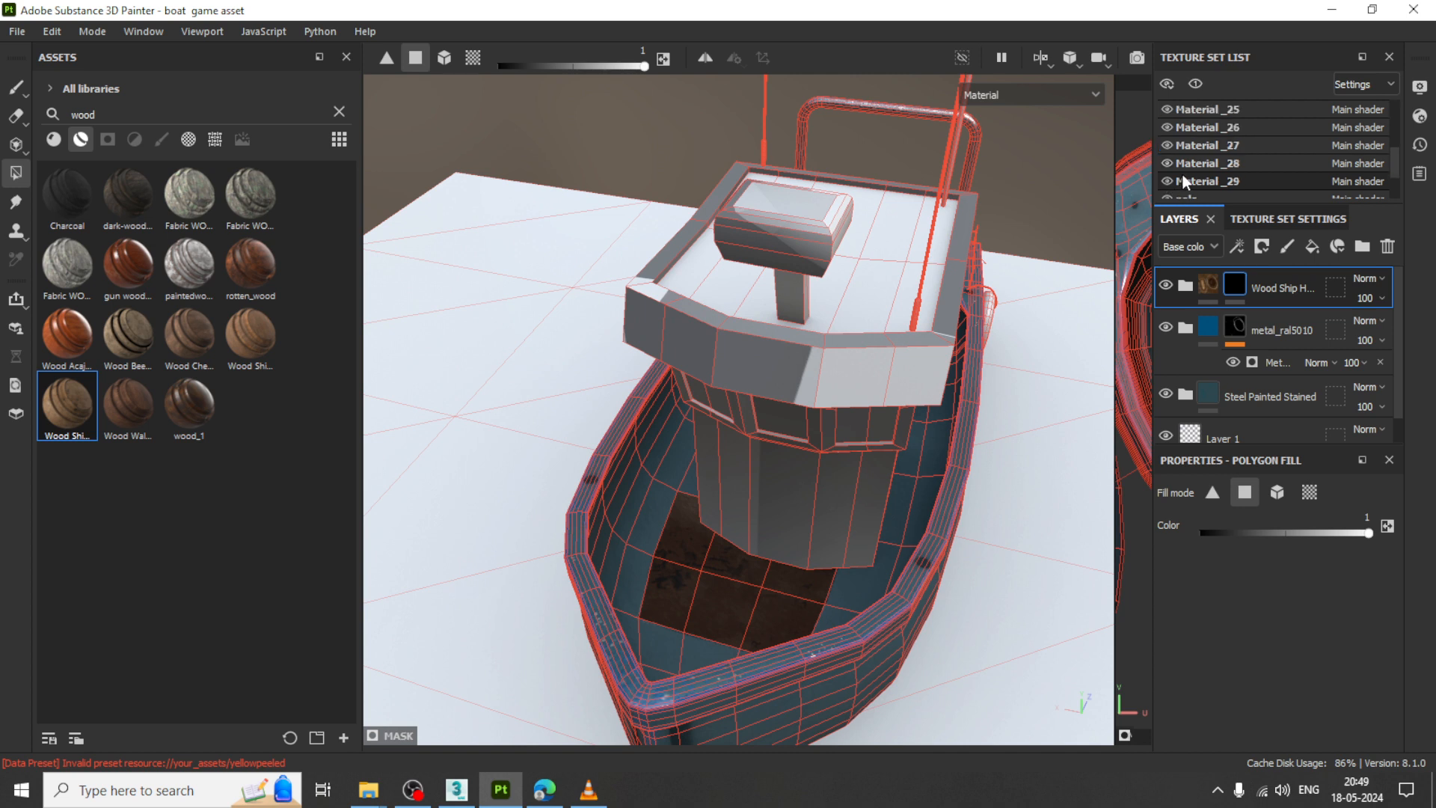
- Hide the Material_25 through Material_29, pole, strings and tube texture sets to expose the hull interior
click(1168, 181)
click(1169, 163)
click(1169, 146)
click(1168, 128)
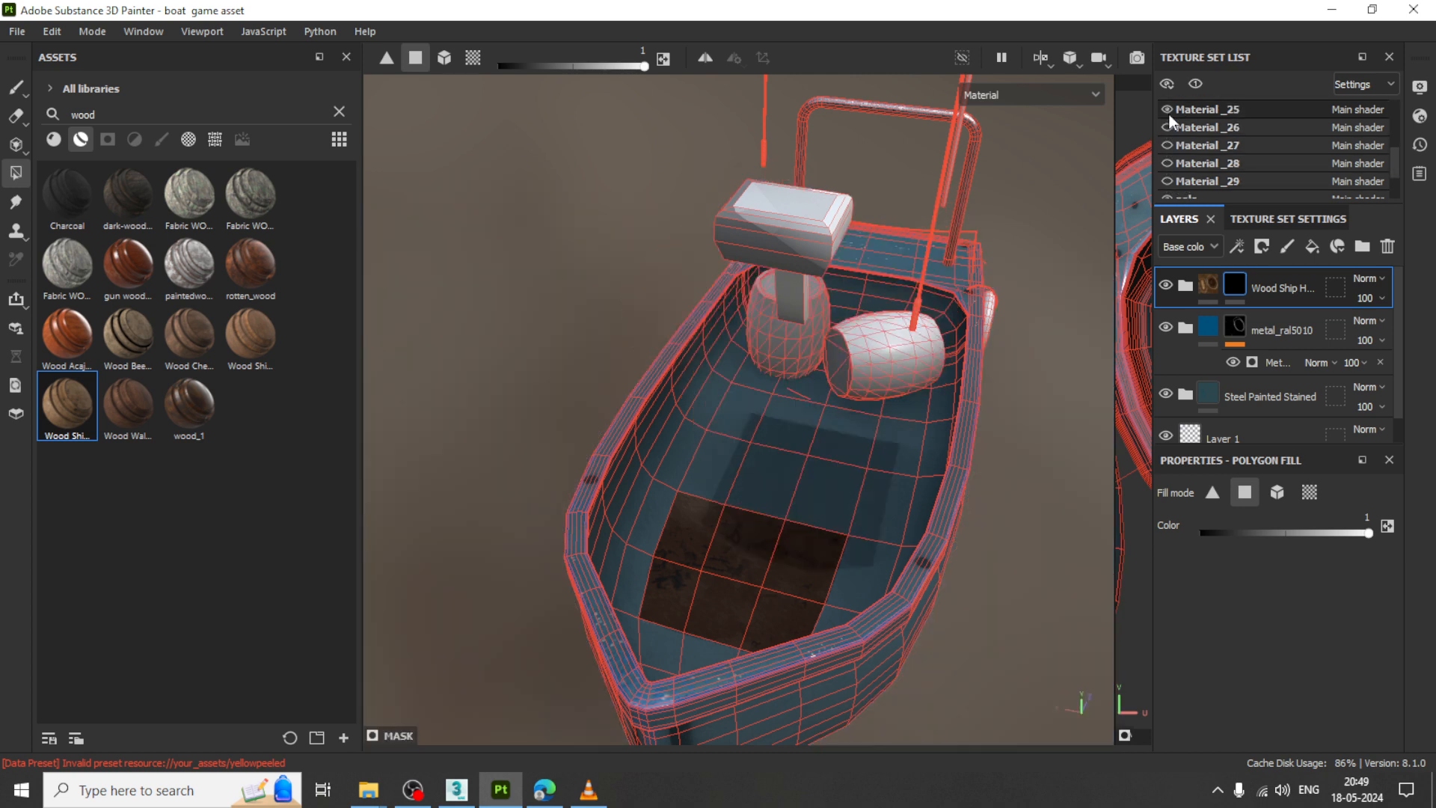
click(1169, 110)
scroll(1181, 149, down, 1)
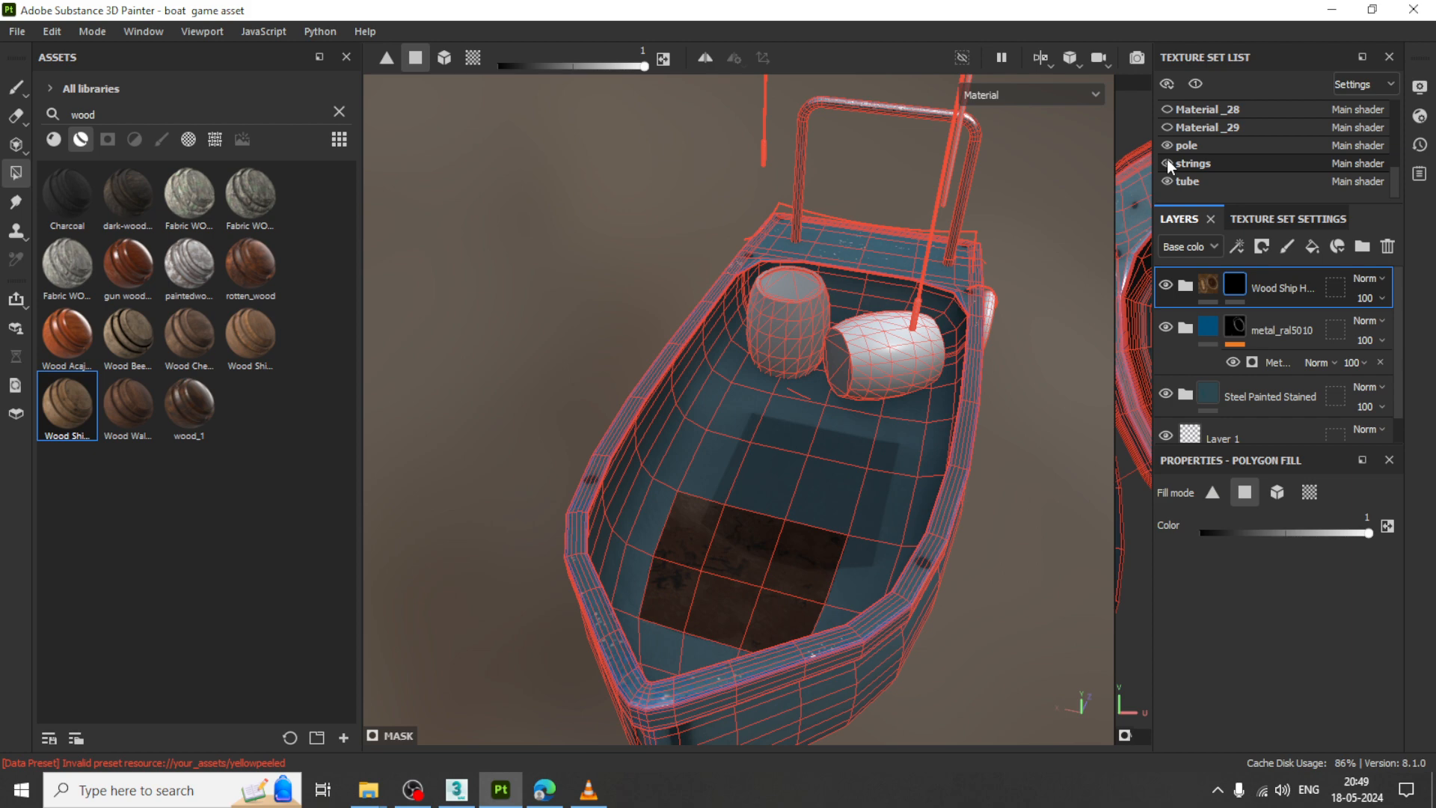
click(1168, 163)
click(1168, 181)
click(1168, 146)
- Fill the inner floor polygons from midship to the bow with wood on the Wood Ship Hull Old mask
alt+drag(963, 311, 716, 454)
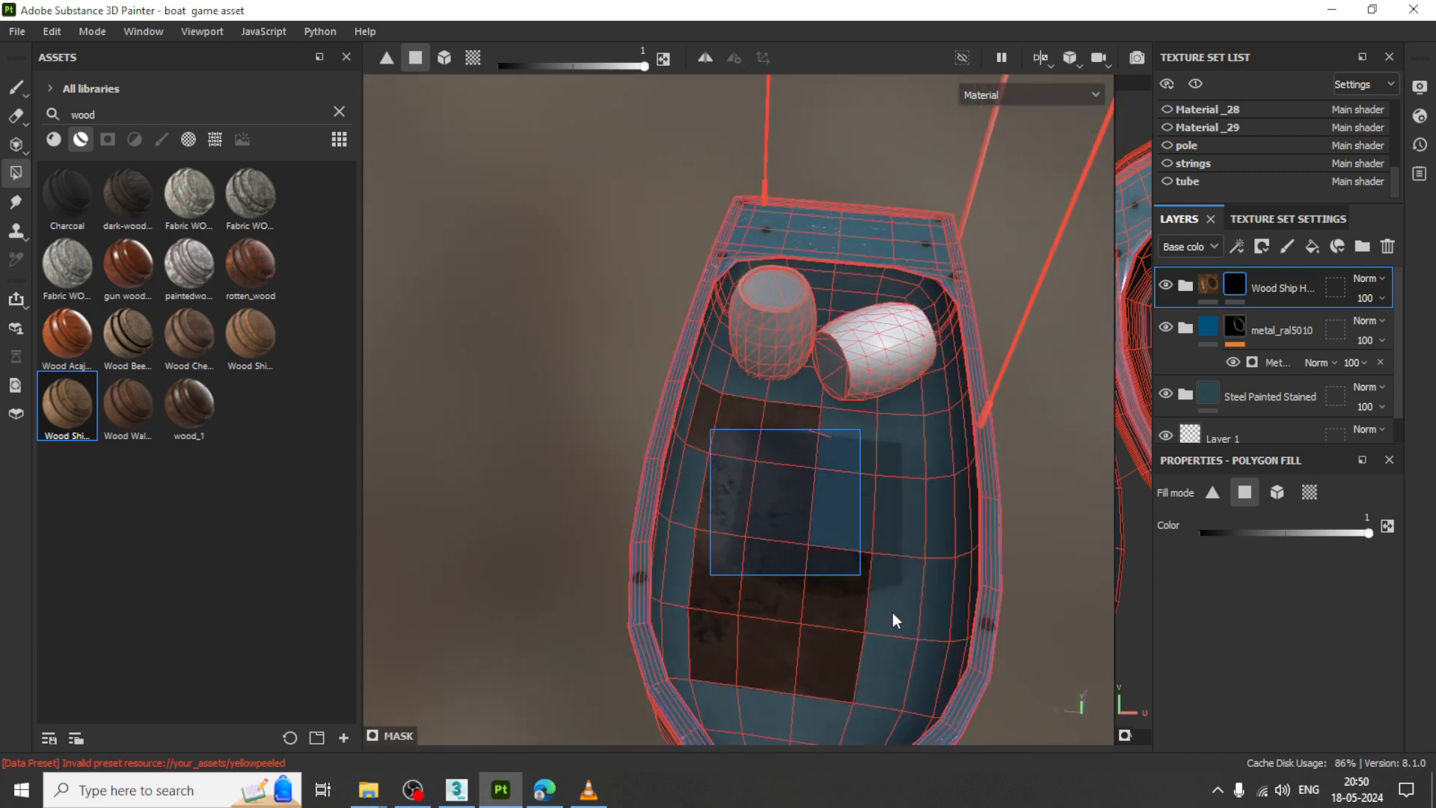
alt+drag(955, 577, 732, 709)
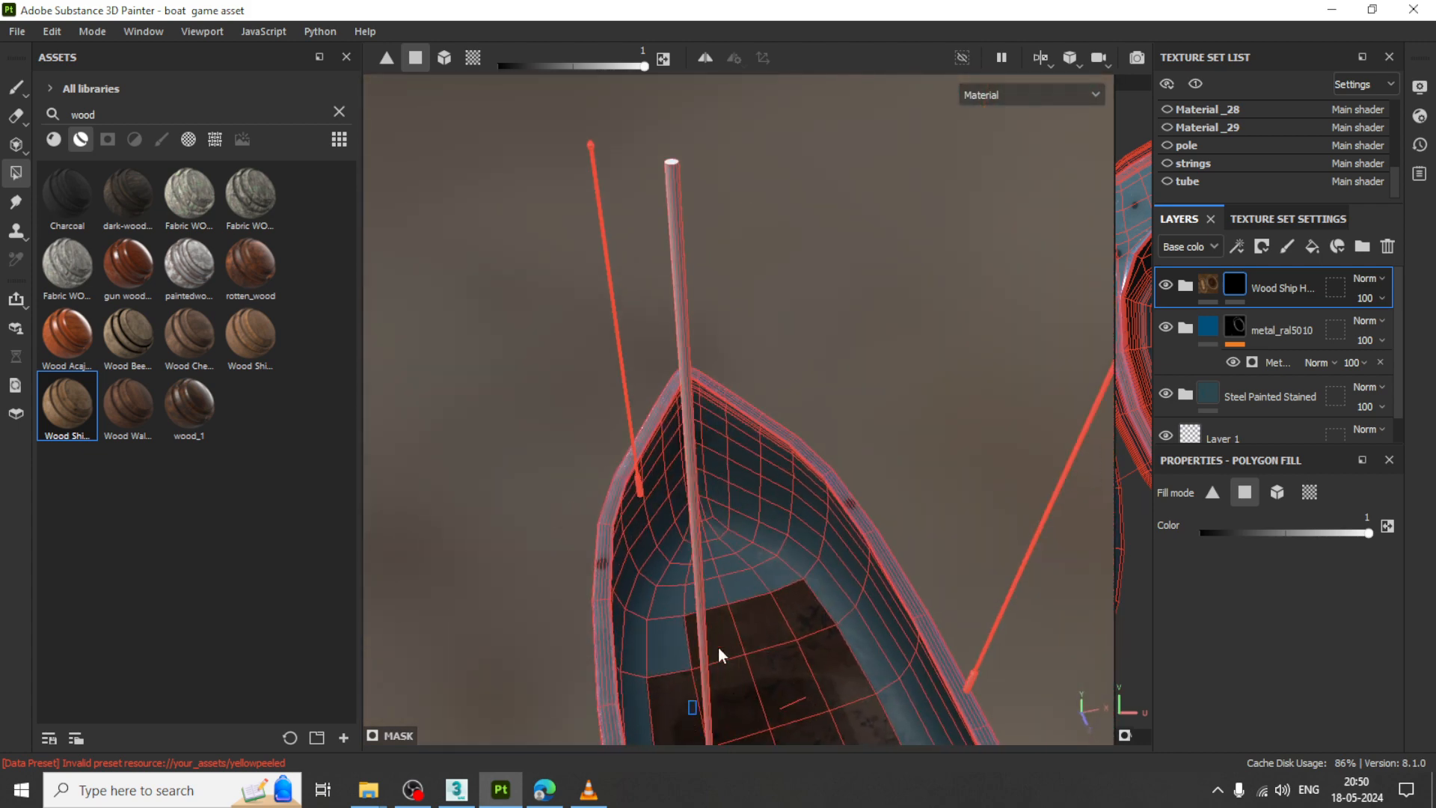
drag(718, 647, 748, 473)
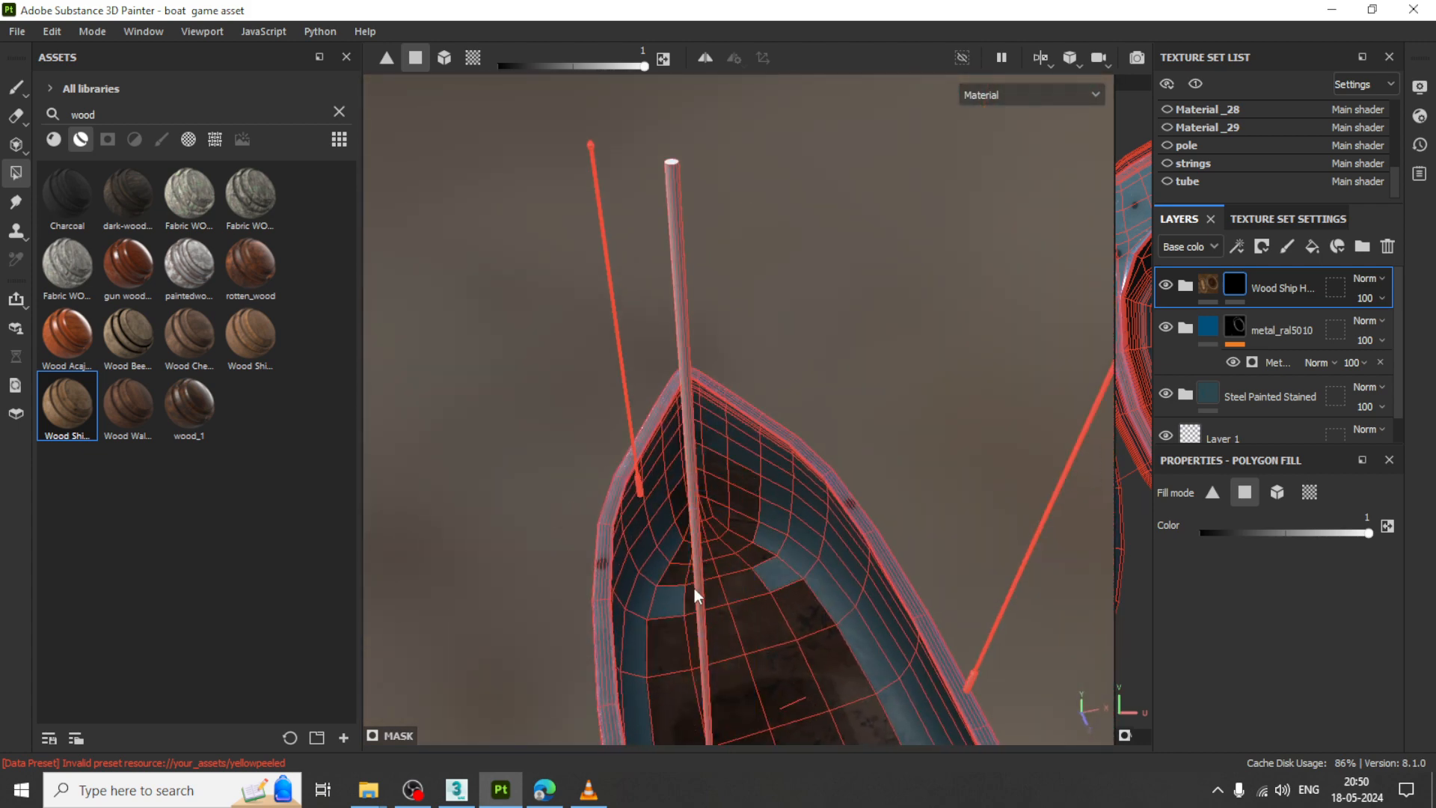
- Fill the upper rail polygons along one side of the hull with wood on the mask
alt+drag(694, 588, 1032, 444)
alt+middle_drag(816, 581, 966, 97)
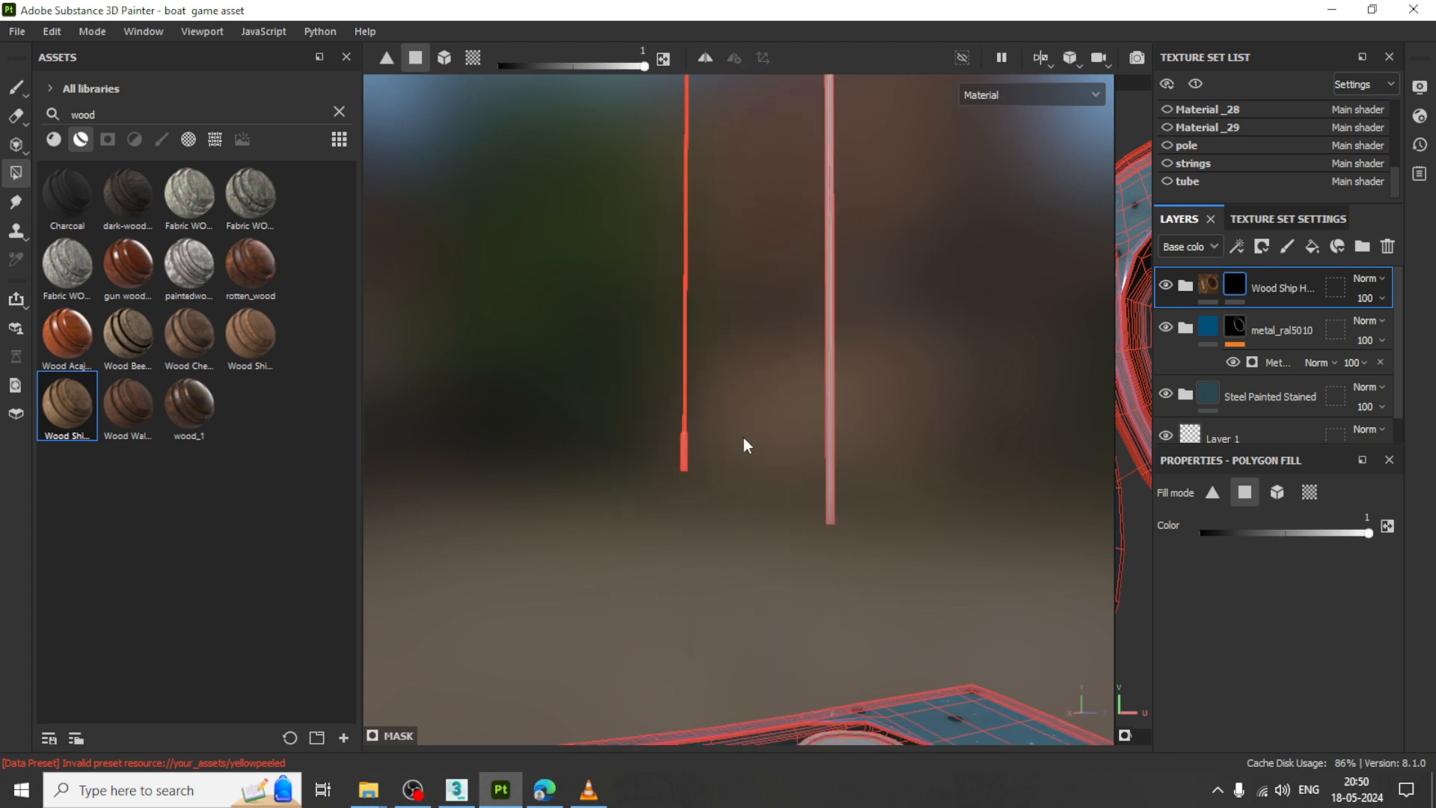
alt+drag(743, 445, 932, 574)
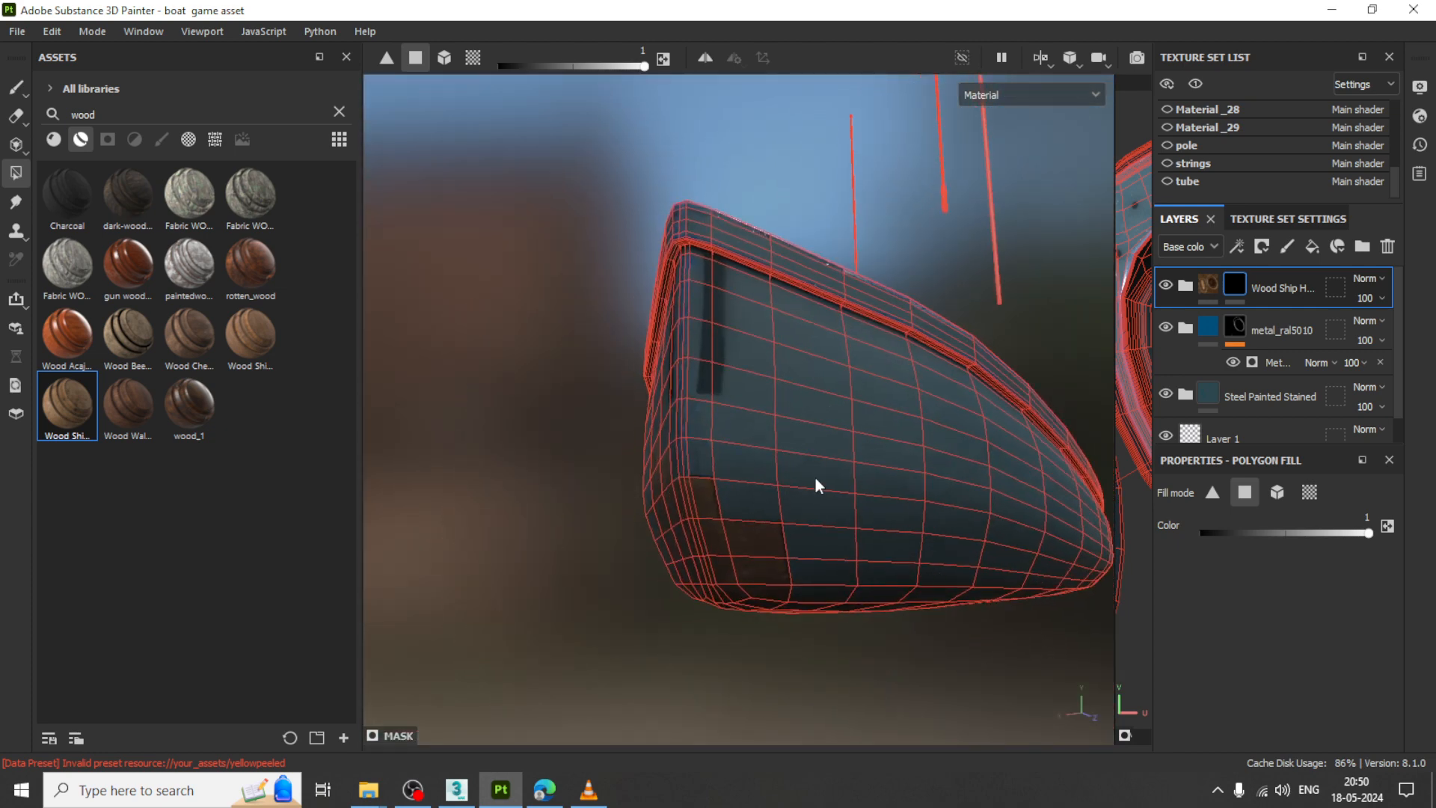
alt+drag(816, 484, 679, 454)
drag(822, 470, 1049, 497)
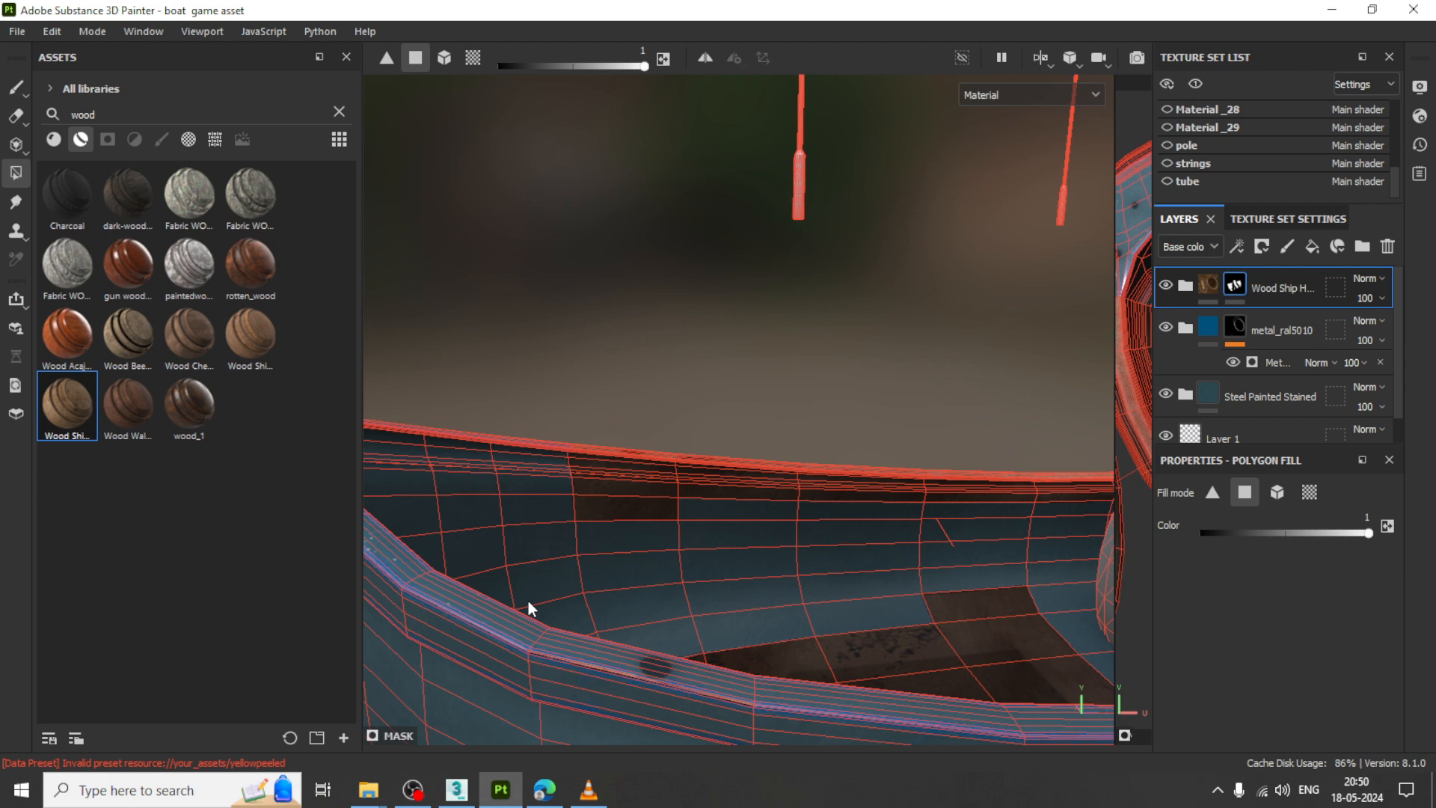
- Extend the wood fill along the same side's rail between bow and stern
scroll(783, 527, down, 3)
alt+middle_drag(692, 486, 775, 548)
alt+drag(776, 548, 651, 497)
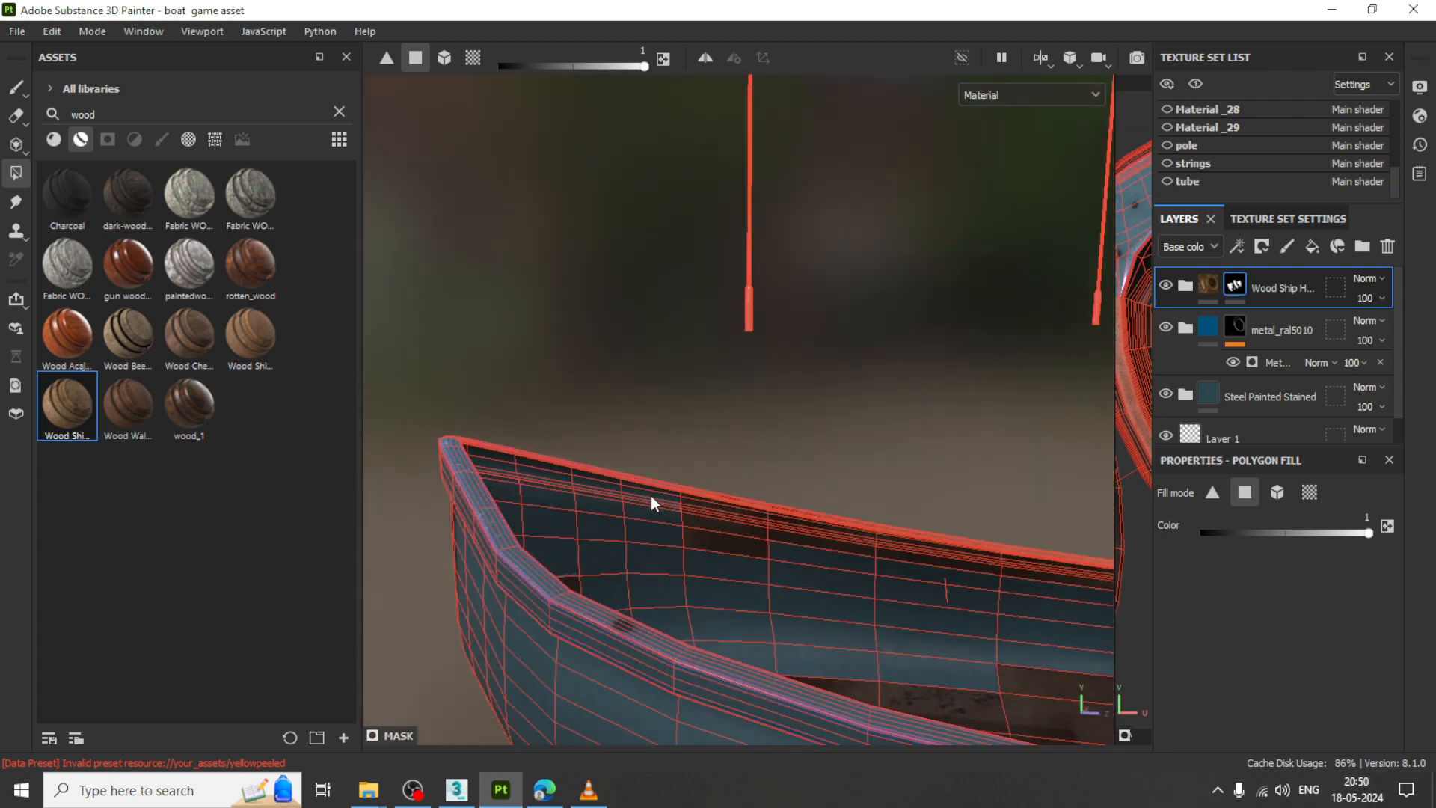
alt+middle_drag(523, 415, 563, 464)
drag(685, 509, 1196, 566)
alt+drag(877, 578, 798, 590)
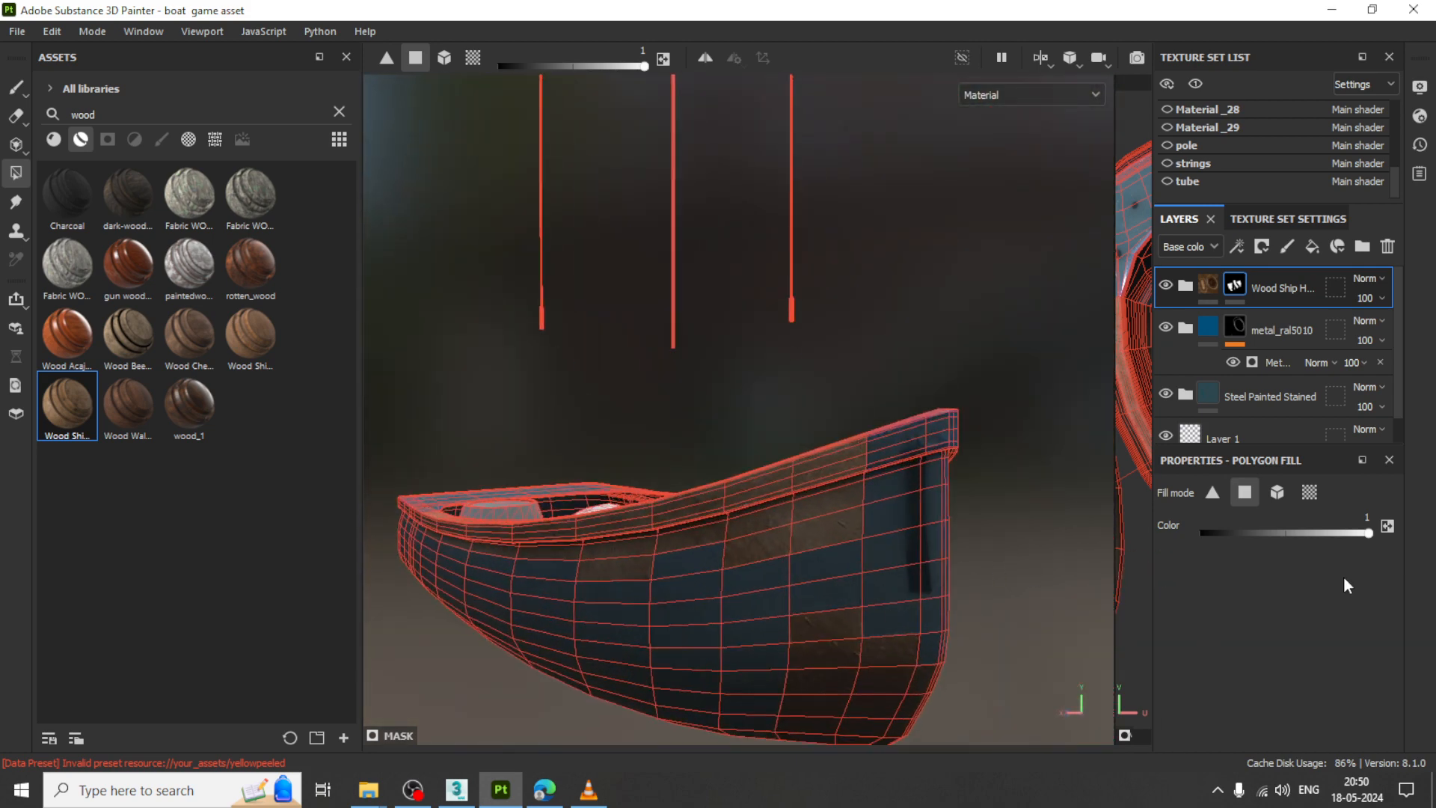
- Set the fill color to 0 and remove the stray wood patches from the outer hull below the rail near the bow
drag(1368, 536, 1201, 534)
alt+drag(581, 621, 882, 639)
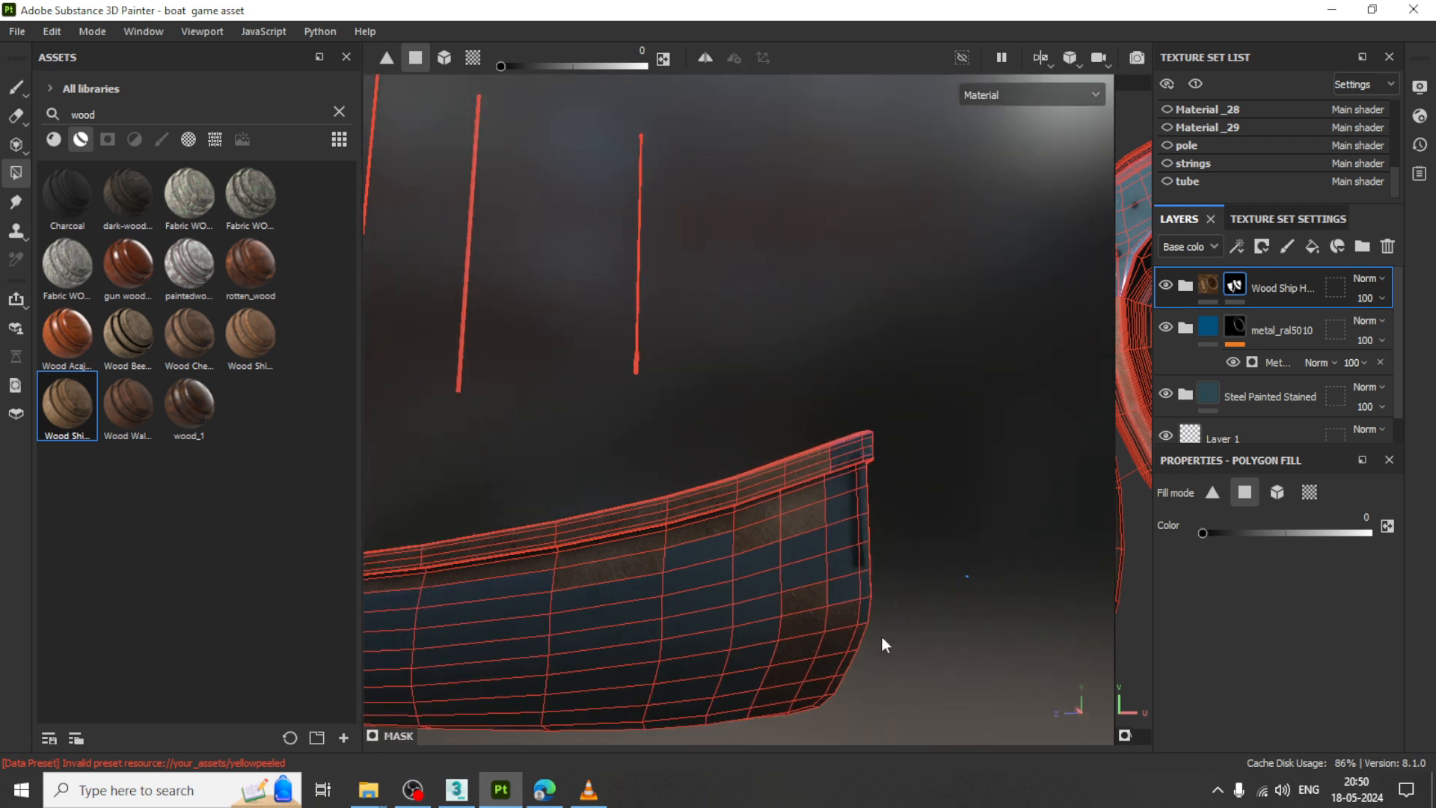
drag(967, 576, 745, 727)
drag(896, 524, 740, 598)
alt+drag(860, 497, 786, 500)
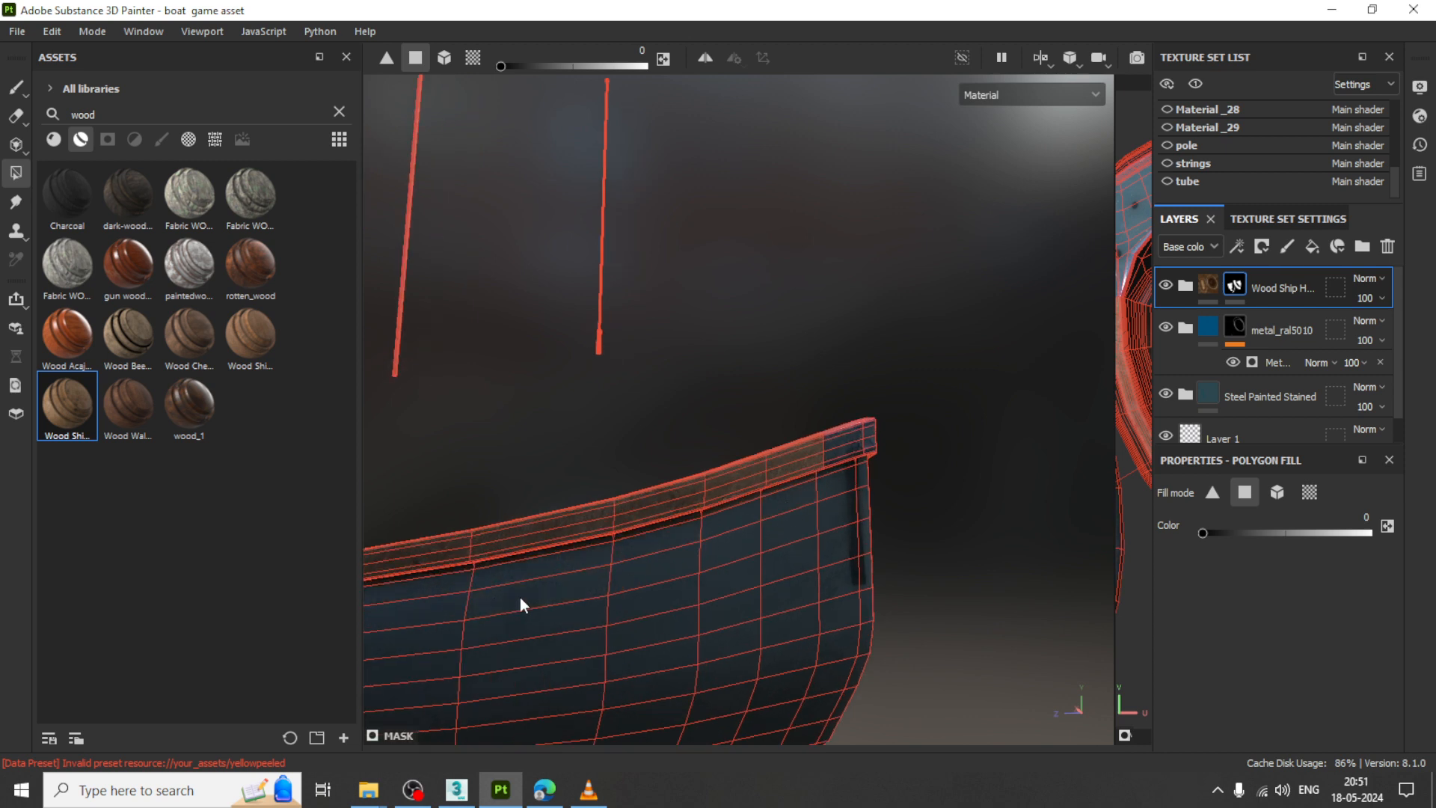
alt+drag(519, 597, 680, 529)
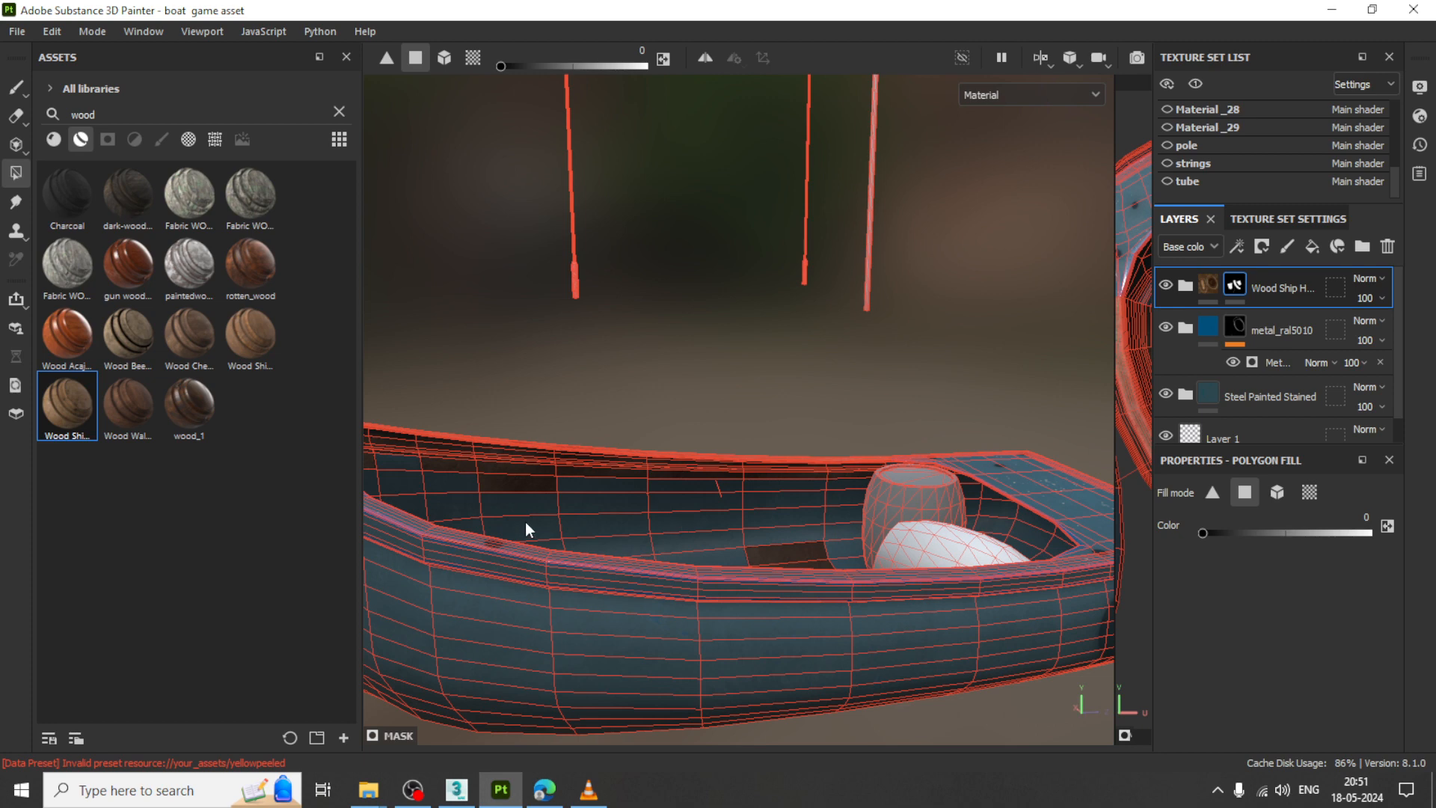
- Try removing wood from the inner rail near the barrels with the fill color at 0
alt+drag(599, 588, 791, 459)
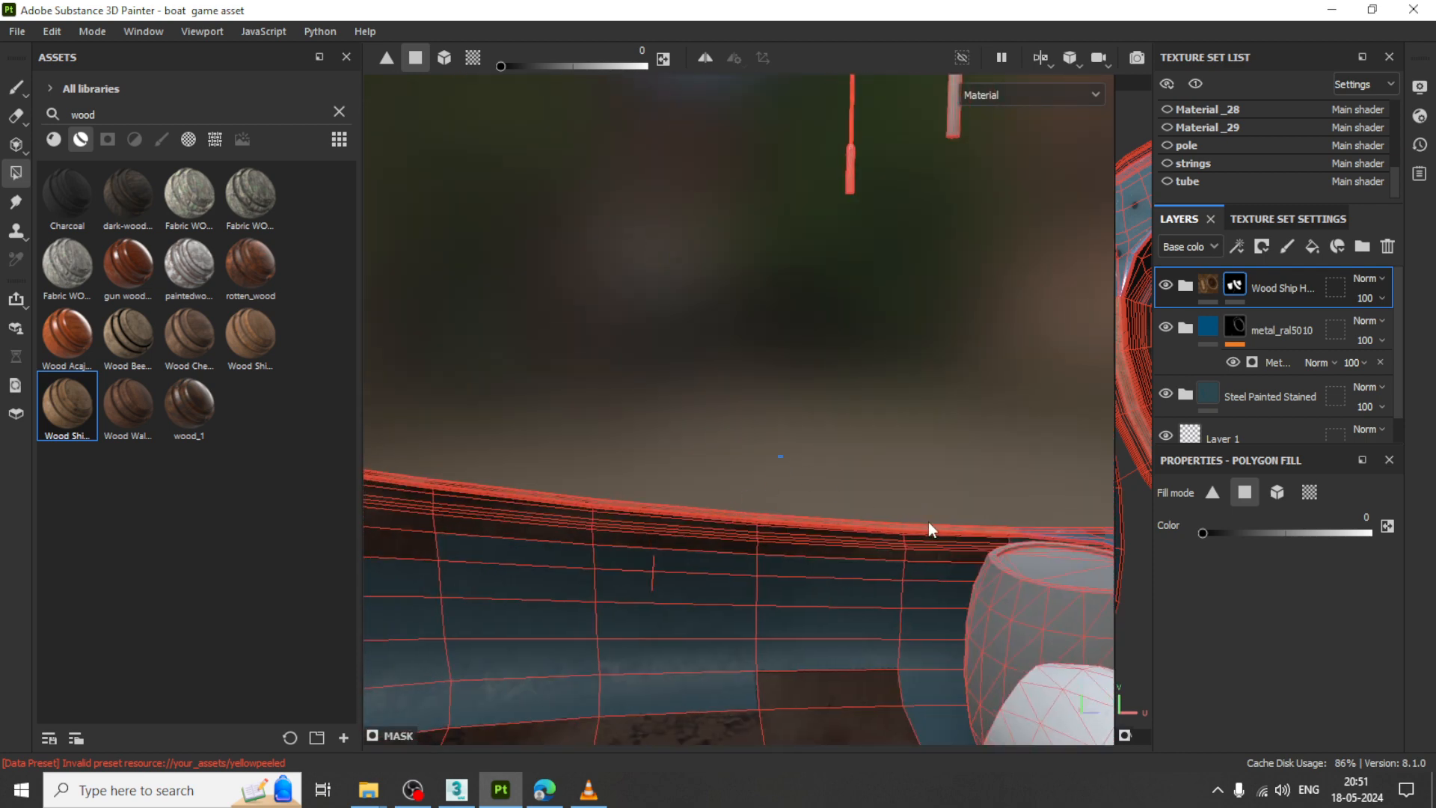
drag(927, 522, 1004, 542)
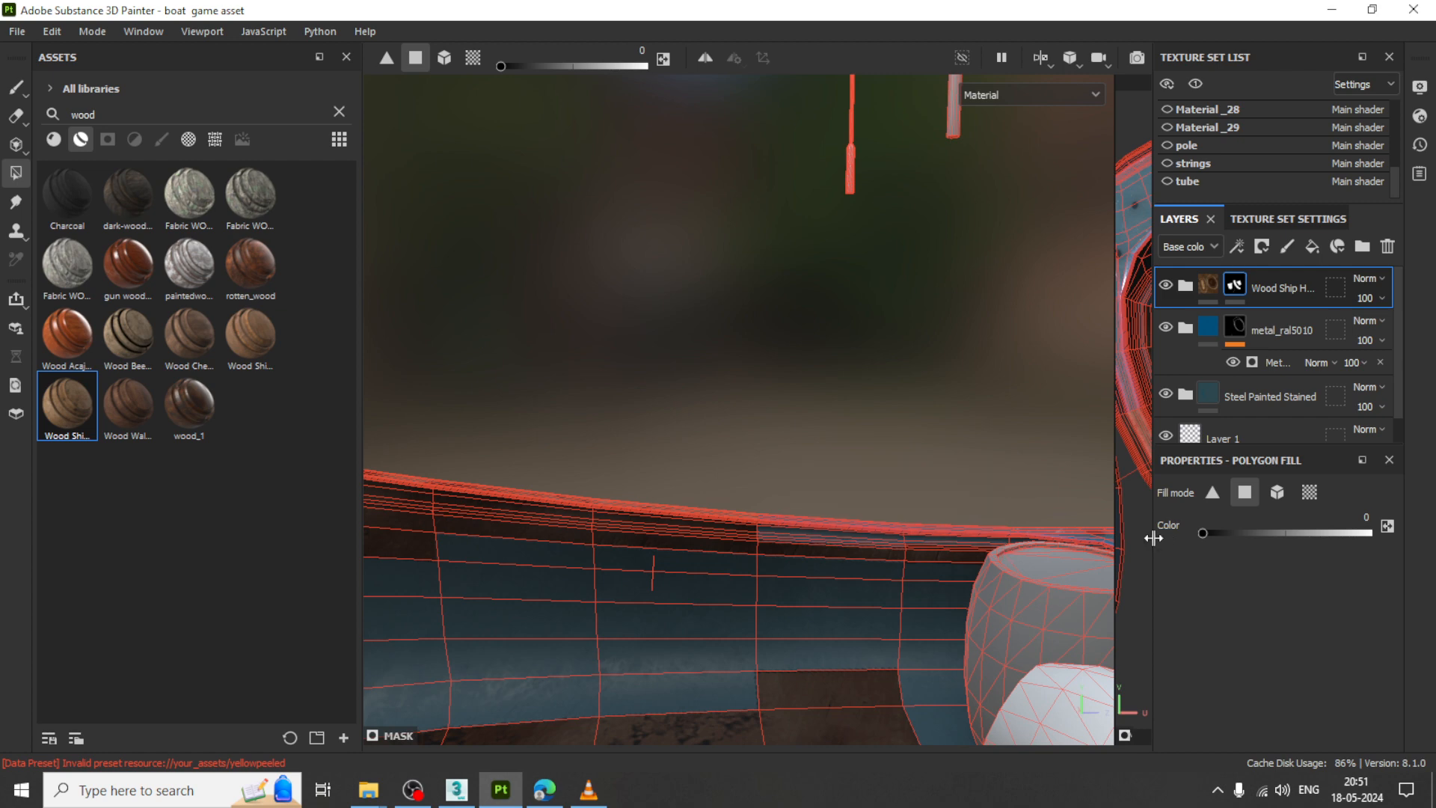
drag(1202, 532, 1369, 533)
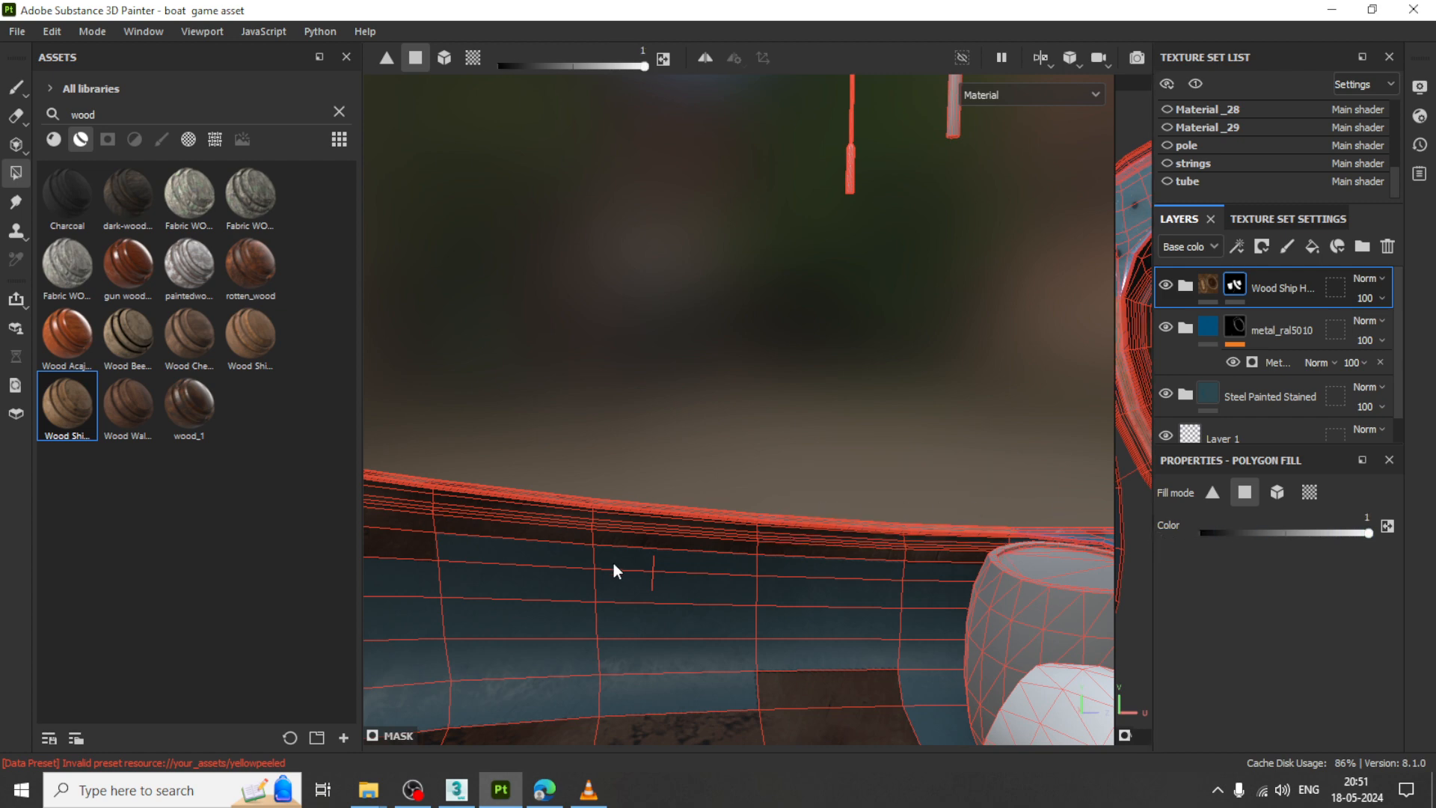
- Remove the stray wood strip from the outer hull just below the rail toward the stern, using fill color 0
alt+drag(614, 564, 891, 561)
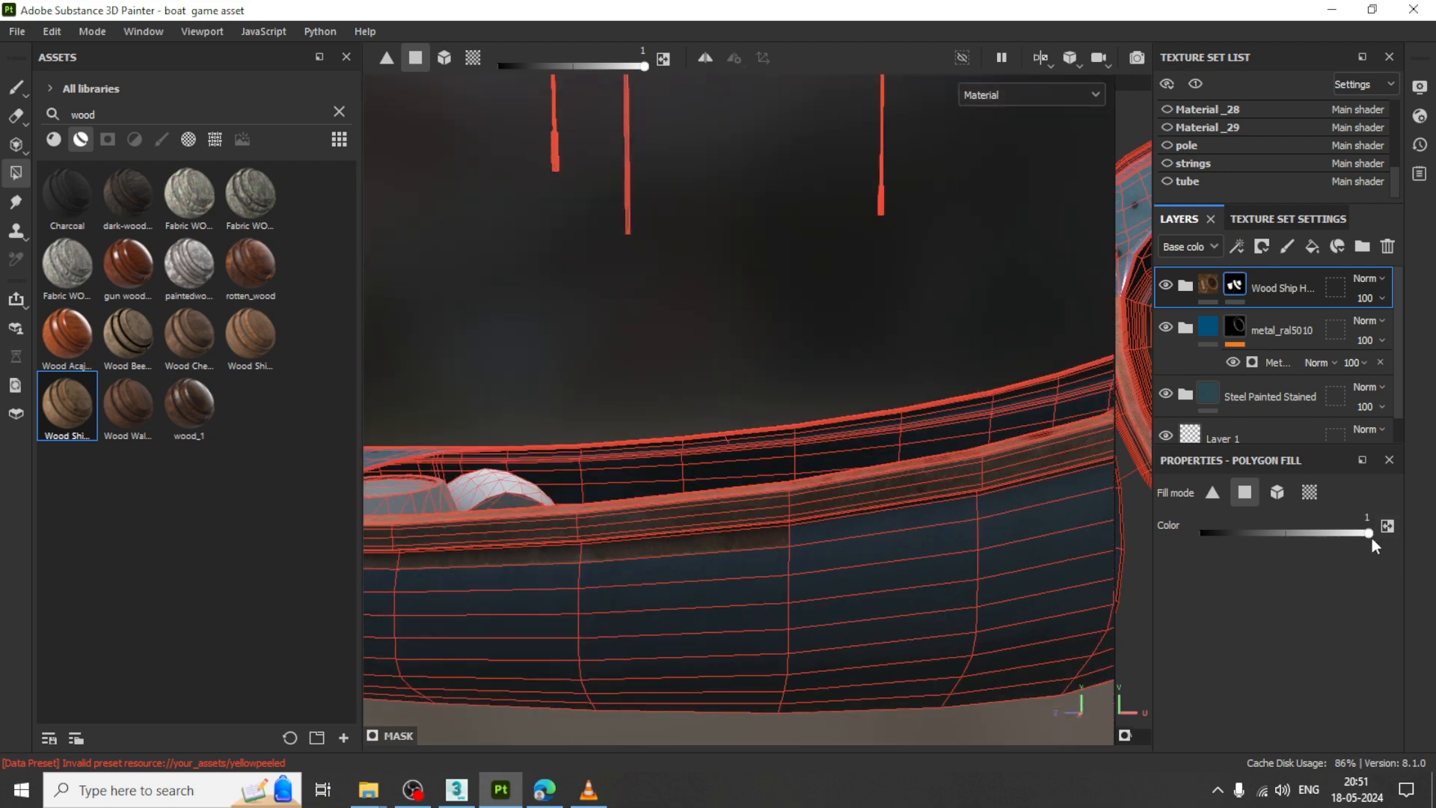
drag(1369, 534, 1110, 526)
alt+drag(606, 516, 721, 572)
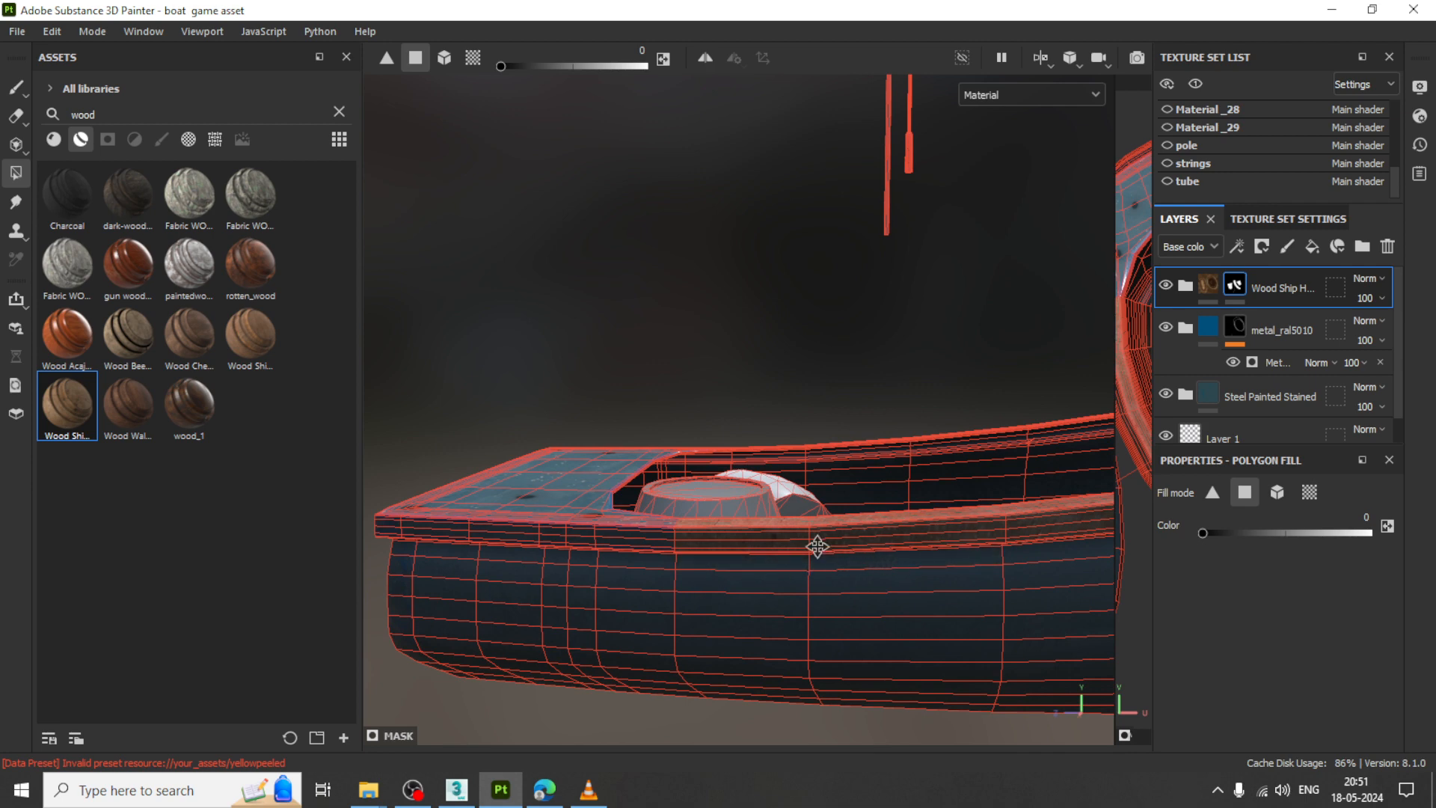
alt+drag(814, 545, 898, 568)
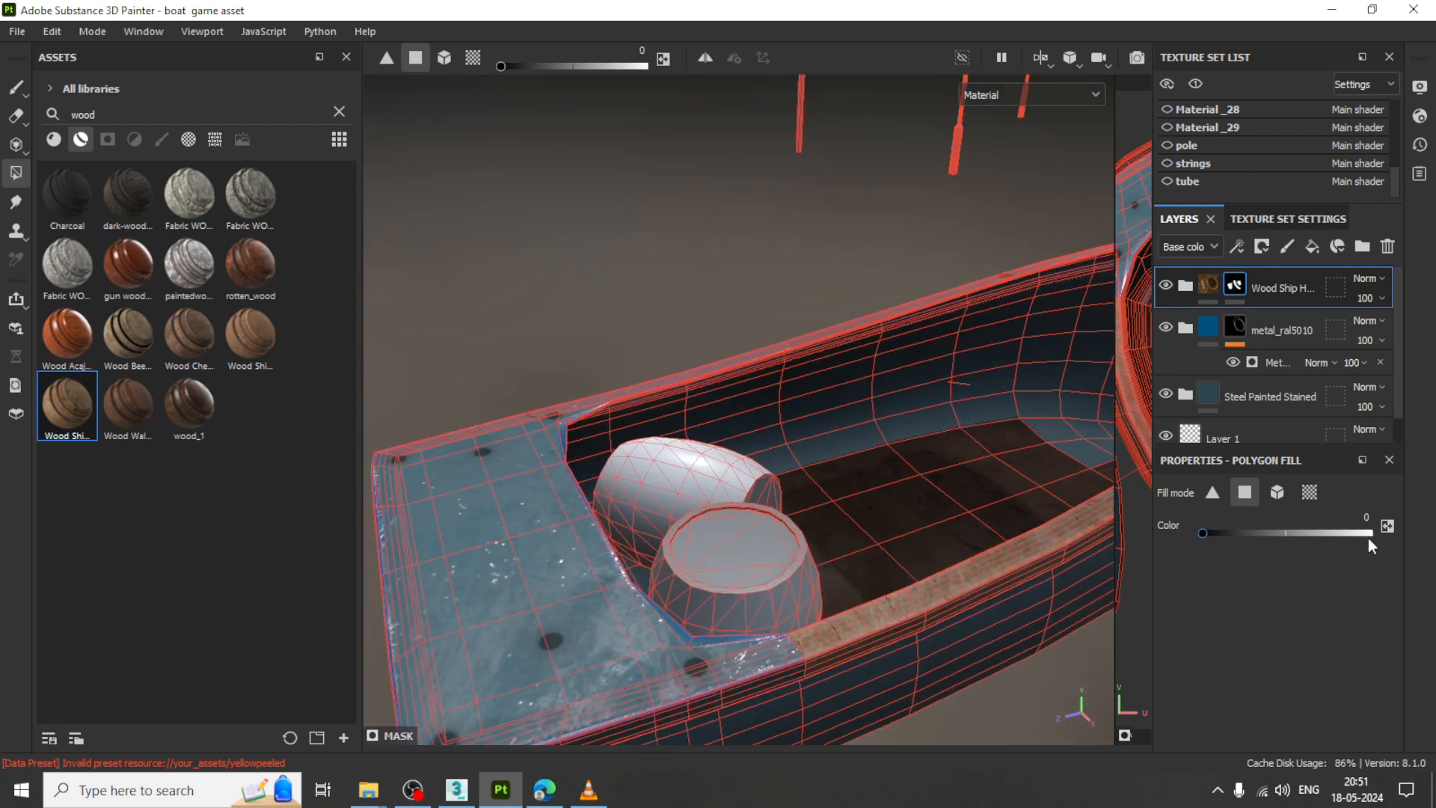
- Set the fill color to 1 and fill the inner panels of the stern deck with wood
click(1213, 532)
drag(1229, 532, 1371, 533)
alt+drag(786, 533, 941, 482)
click(806, 465)
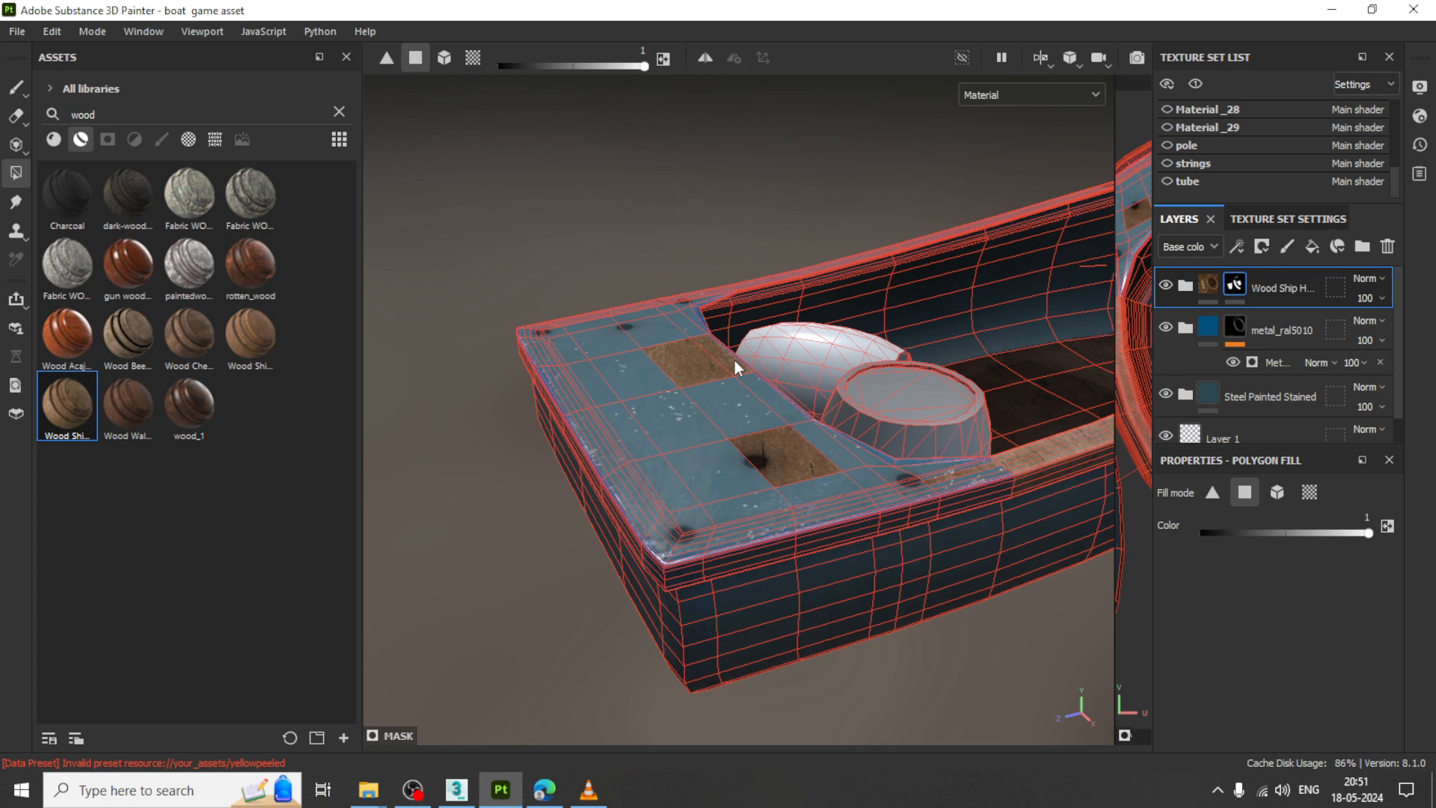
click(699, 464)
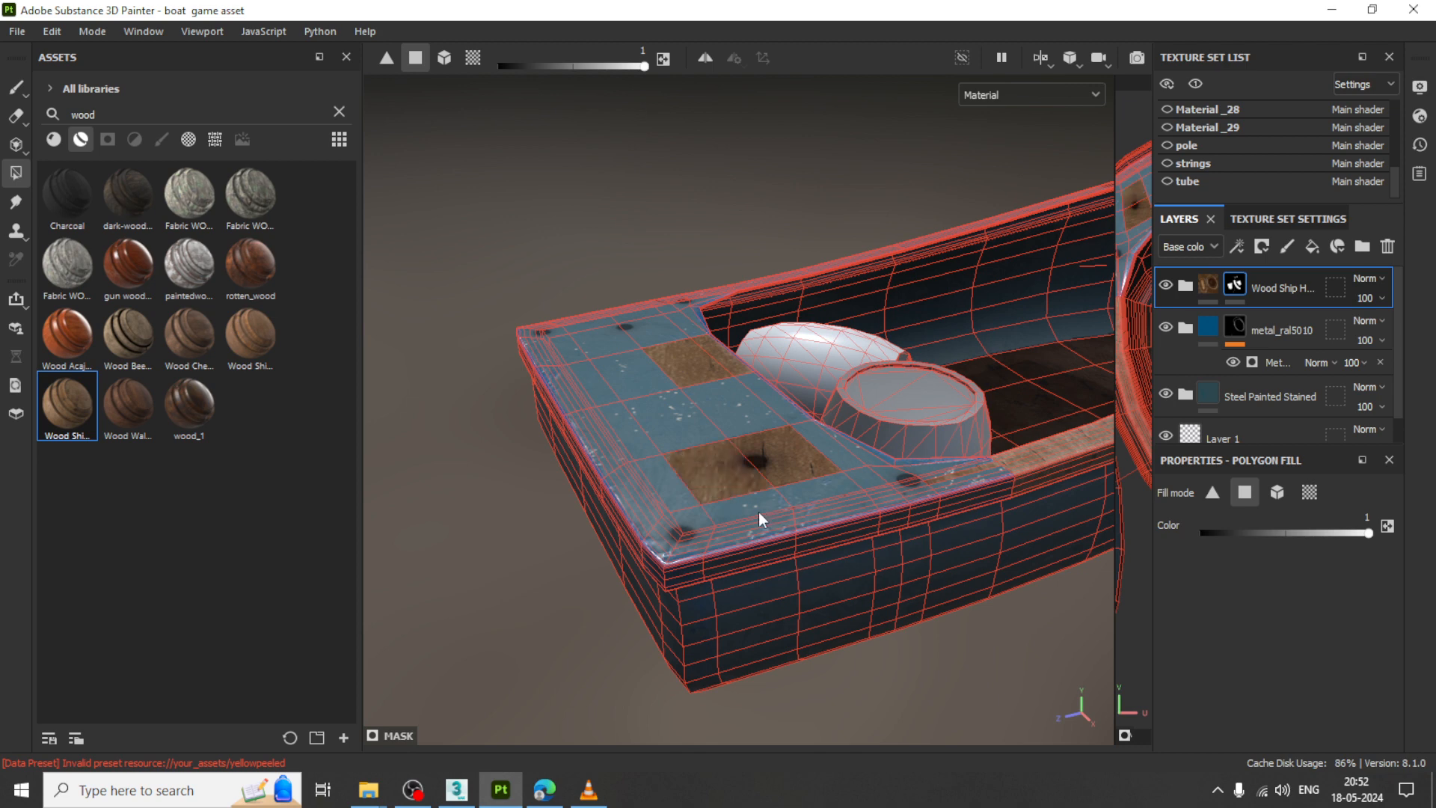
alt+drag(949, 488, 823, 343)
click(793, 352)
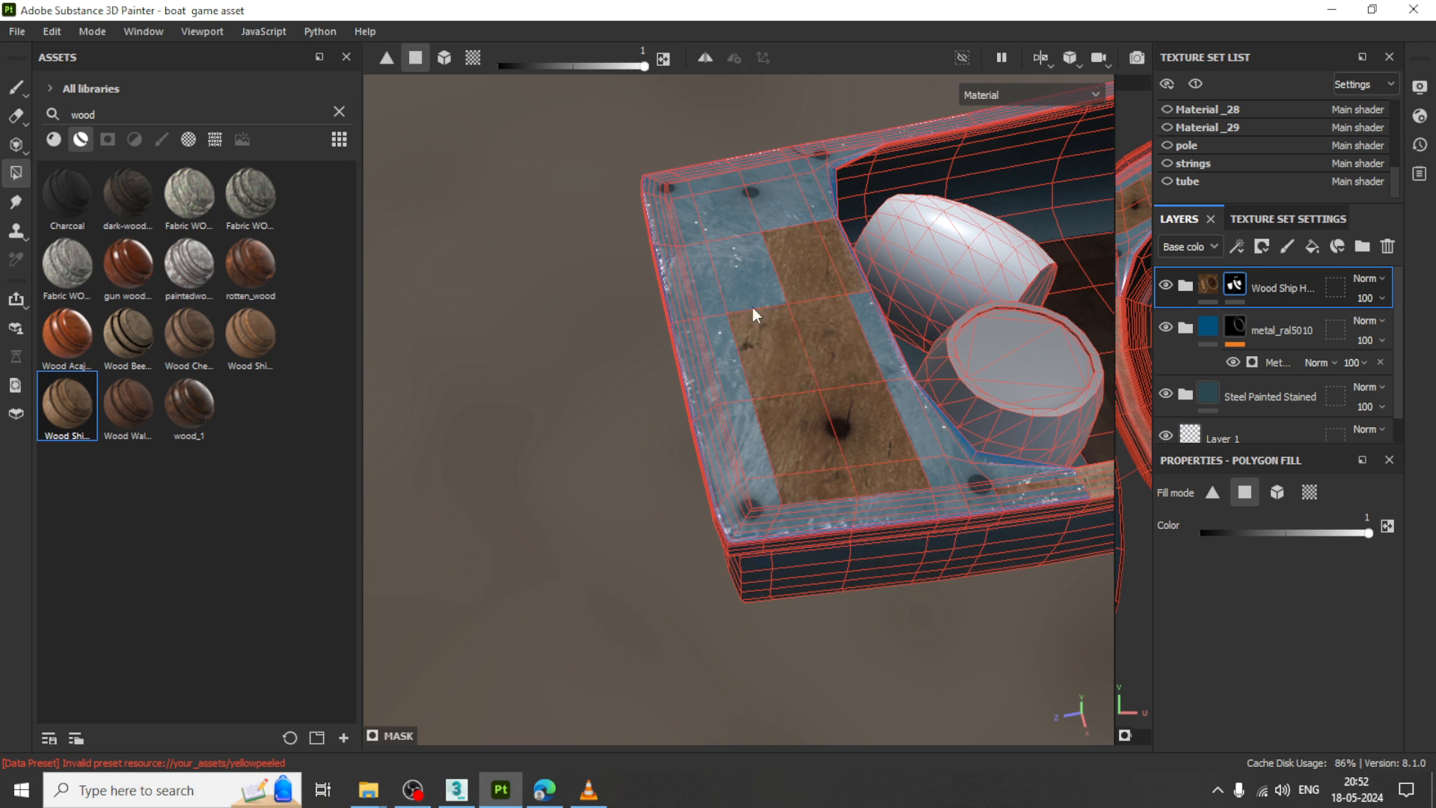
click(733, 266)
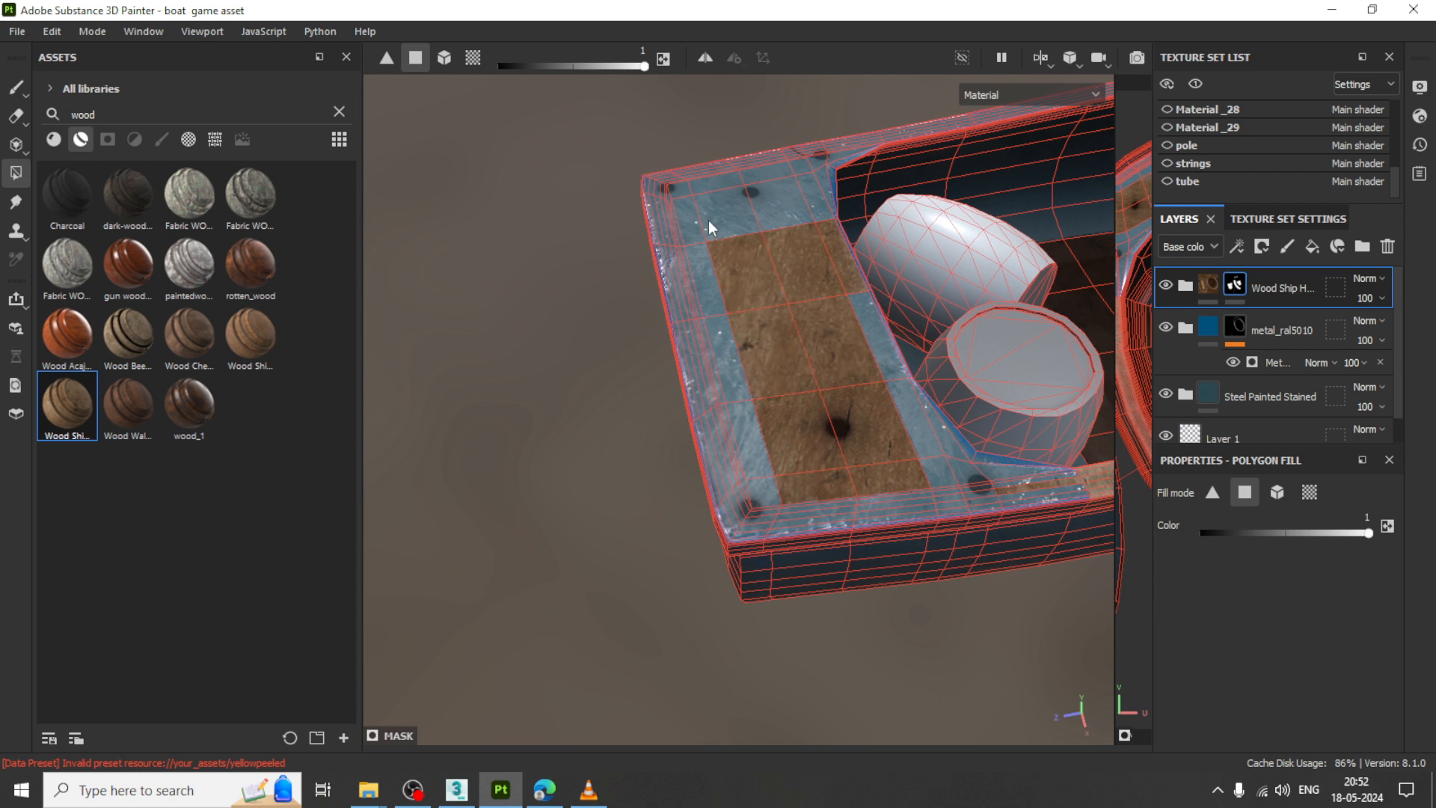
click(870, 319)
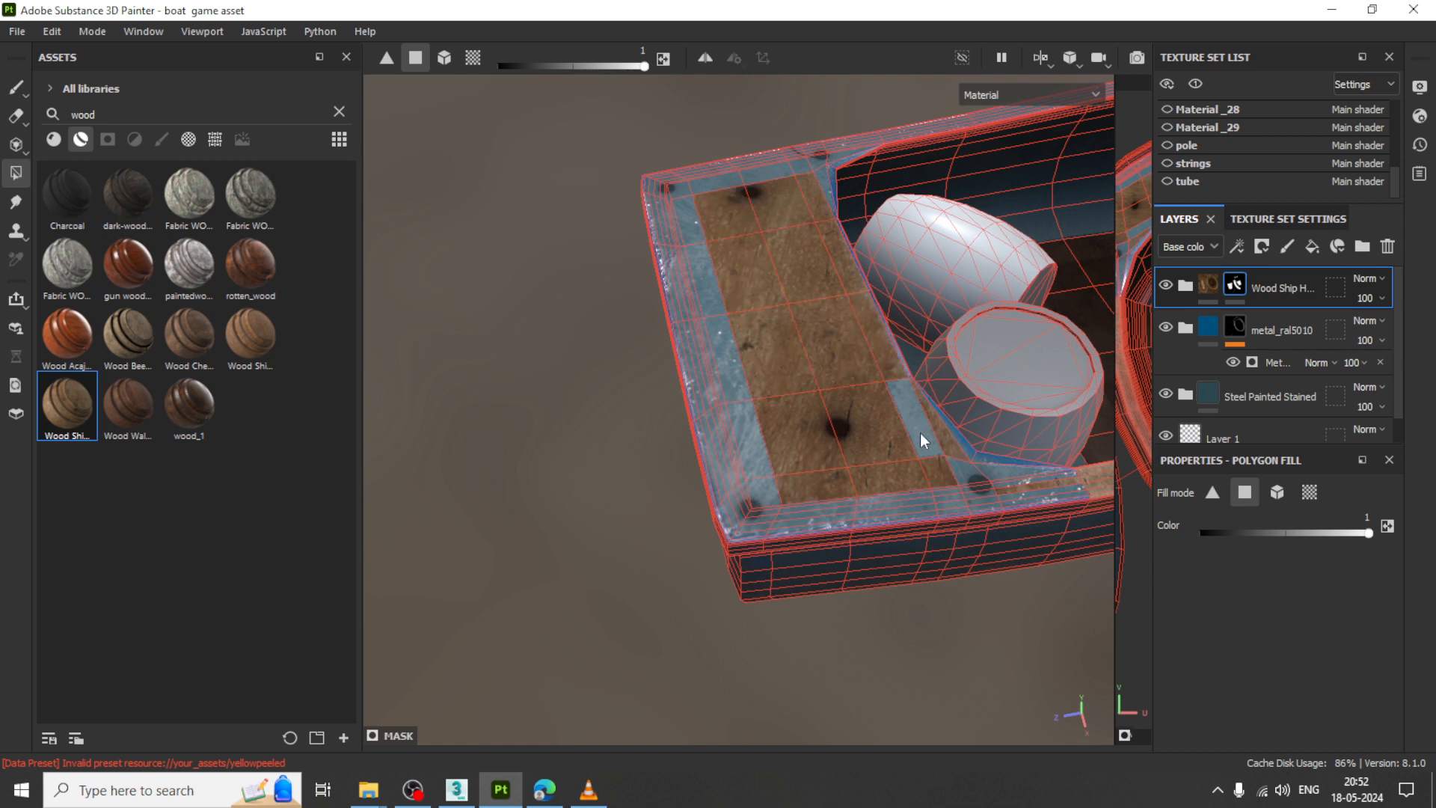
- Fill the remaining border of the stern deck and its outer rim with wood
alt+drag(940, 461, 903, 458)
scroll(905, 475, up, 6)
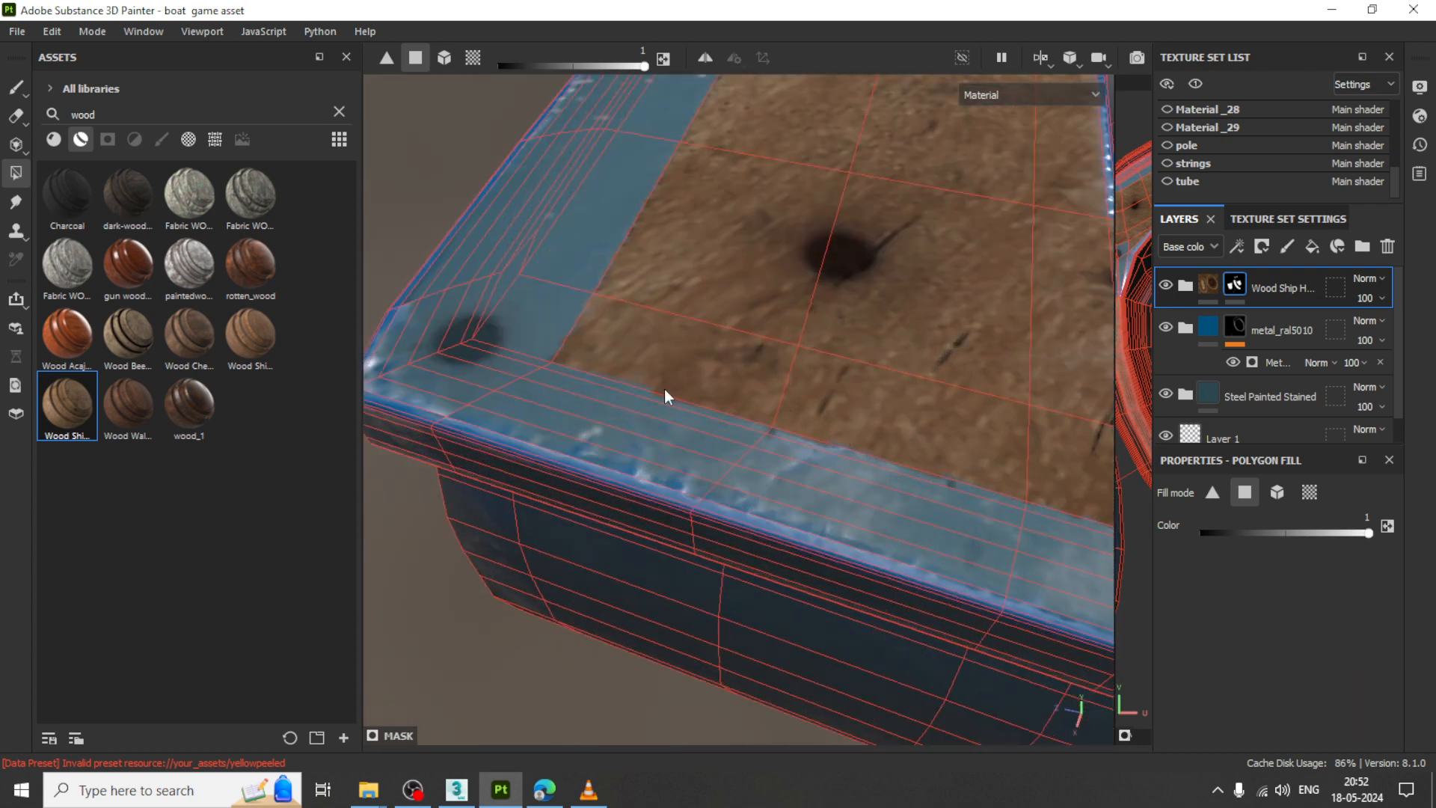
drag(673, 369, 1004, 564)
alt+right_drag(780, 474, 705, 476)
alt+drag(751, 379, 763, 303)
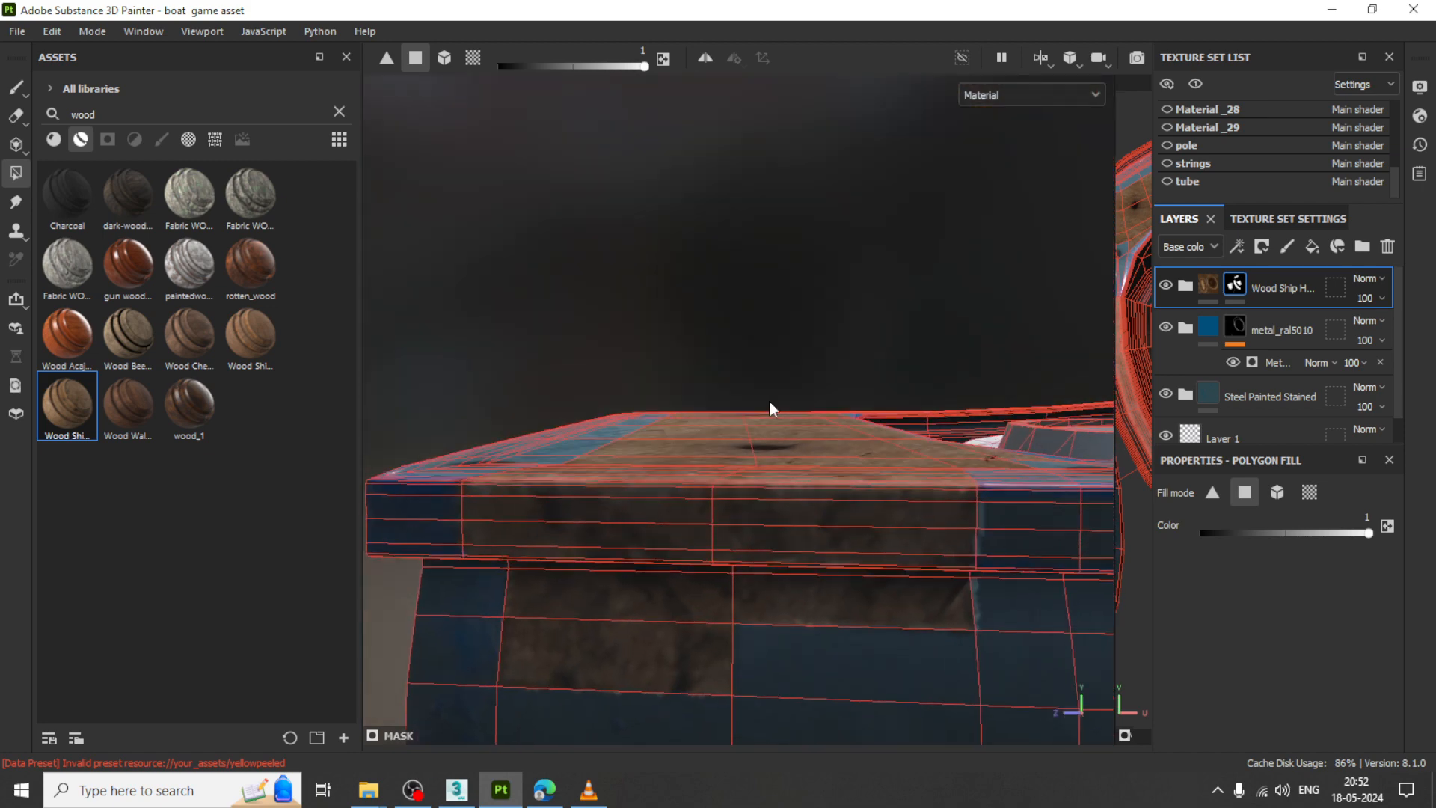
alt+right_drag(769, 402, 627, 237)
alt+drag(702, 453, 819, 496)
alt+drag(614, 495, 1122, 456)
- Extend the wood fill along the other side's rail from the stern to the bow
alt+middle_drag(793, 501, 972, 419)
alt+right_drag(643, 329, 670, 347)
alt+drag(669, 348, 763, 333)
alt+middle_drag(858, 446, 646, 461)
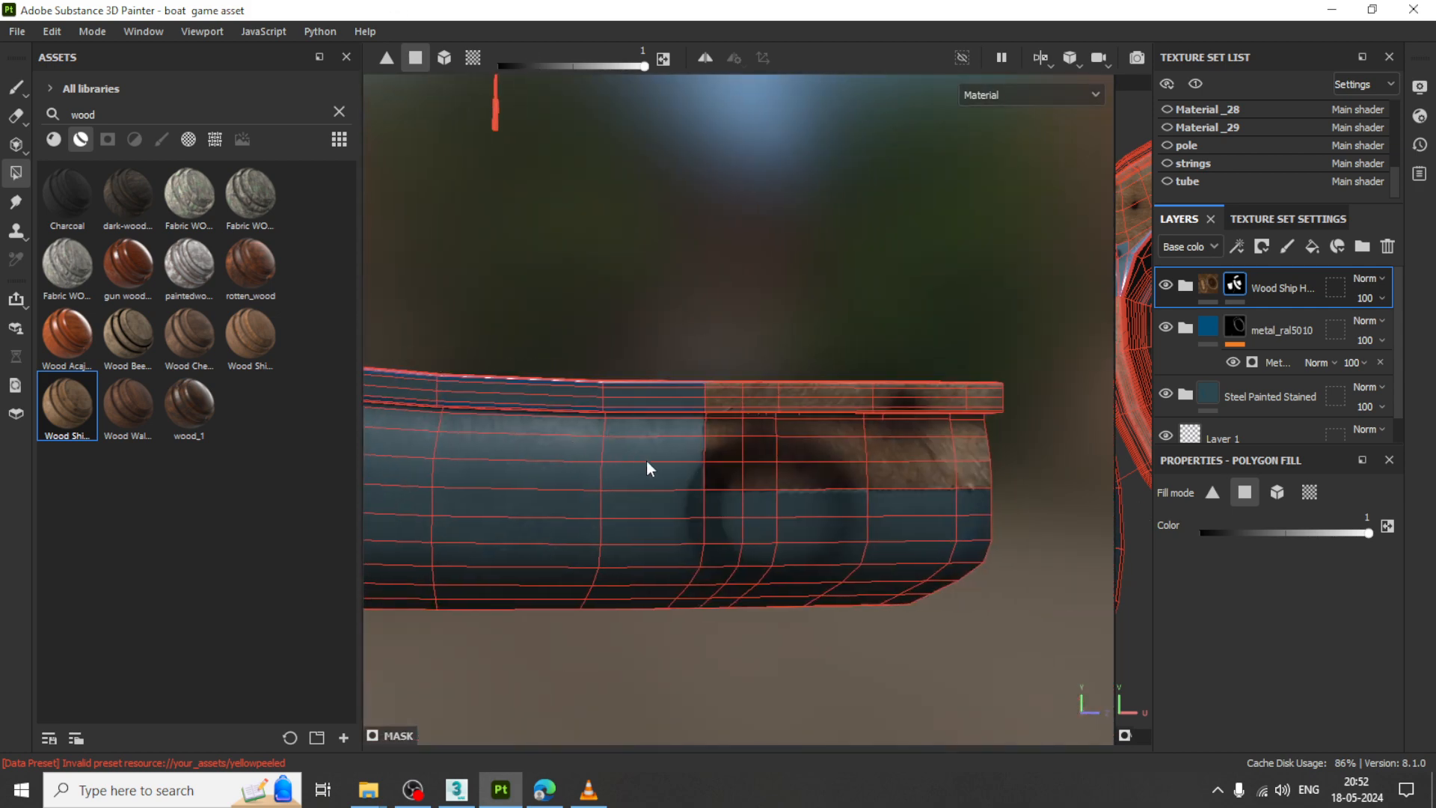
alt+drag(646, 461, 820, 496)
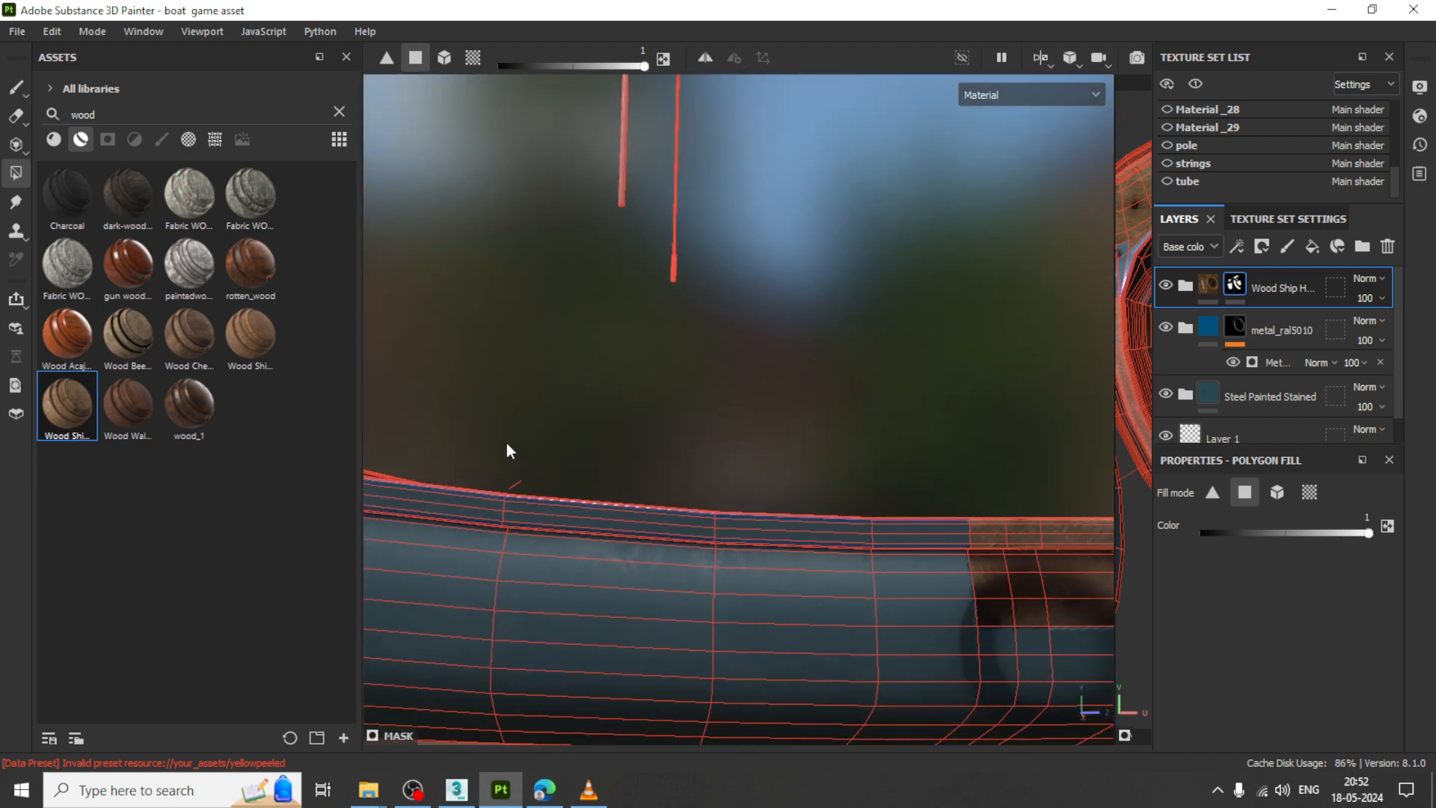
drag(483, 424, 963, 546)
alt+drag(602, 550, 779, 452)
drag(424, 351, 942, 549)
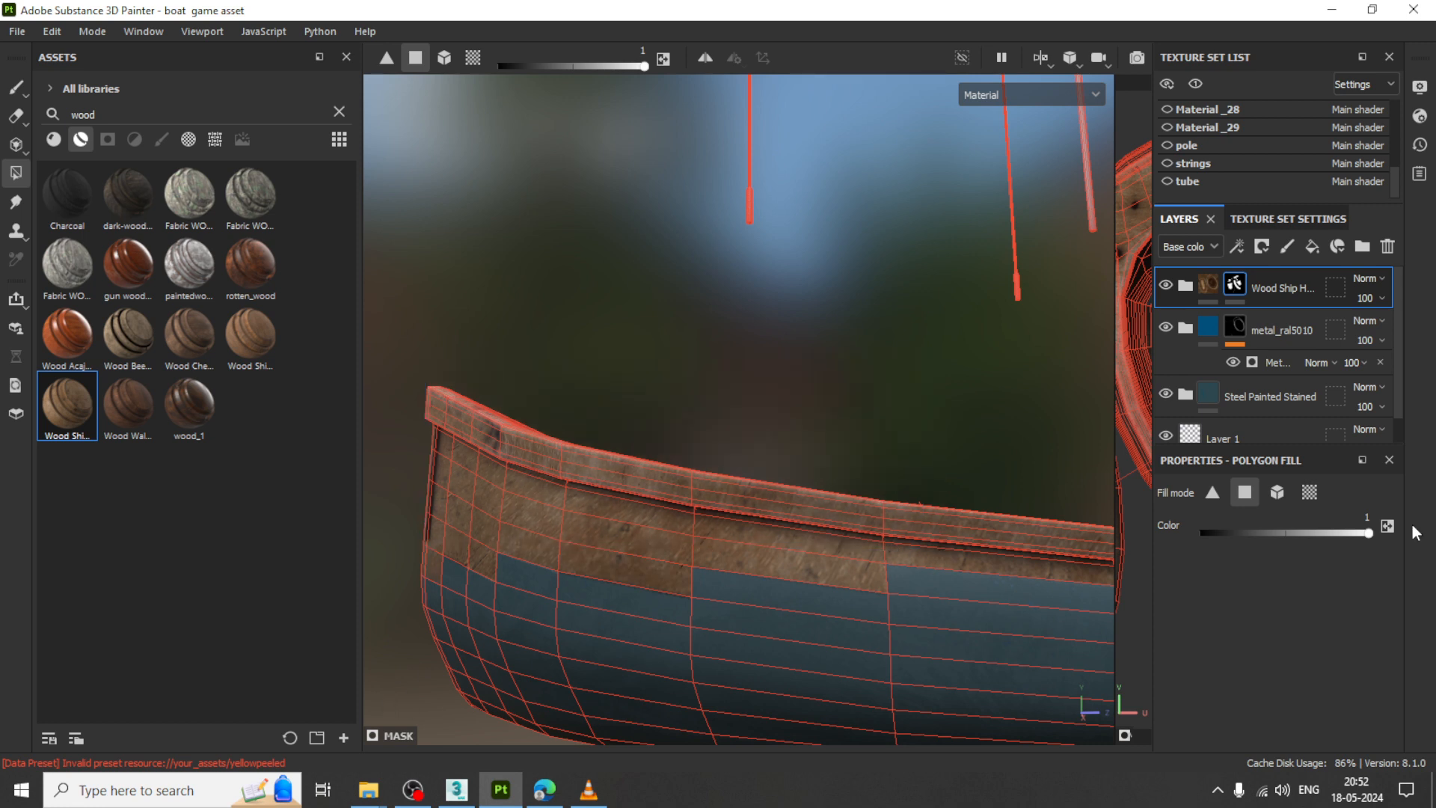
- Set the fill color to 0 and remove the stray wood panels from the outer hull below the rail near the bow
drag(1369, 532, 1169, 532)
drag(389, 666, 454, 451)
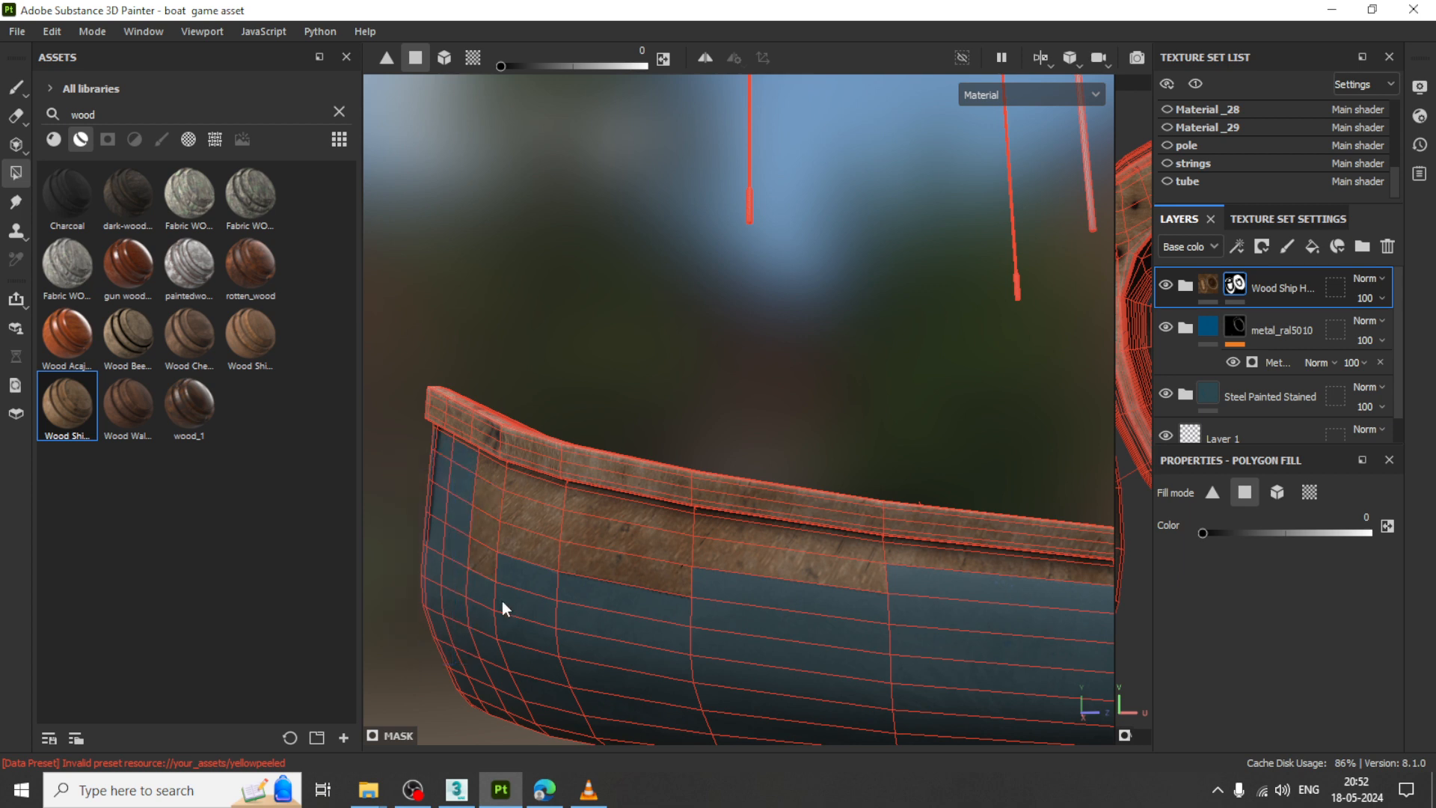
drag(413, 658, 541, 498)
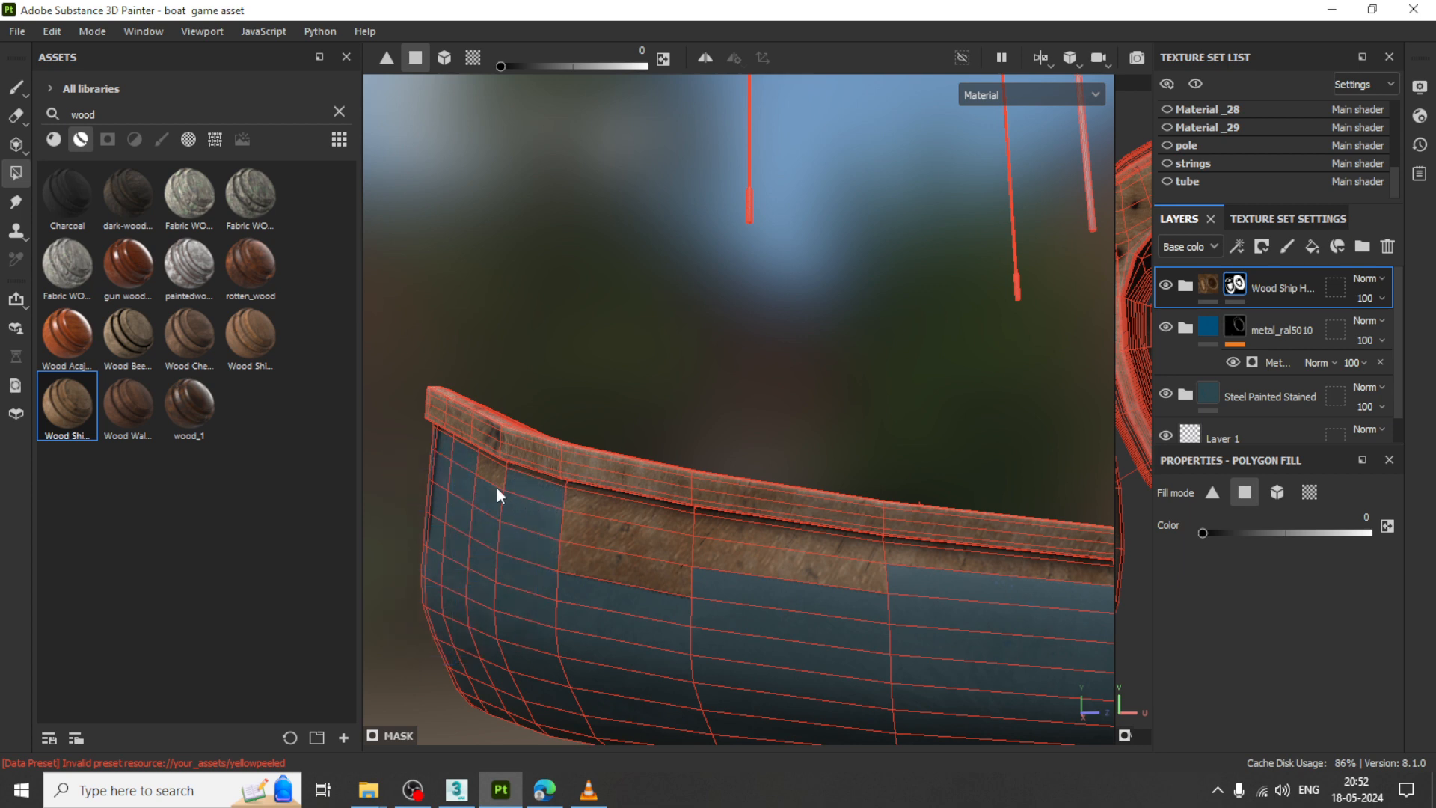
click(607, 516)
click(622, 571)
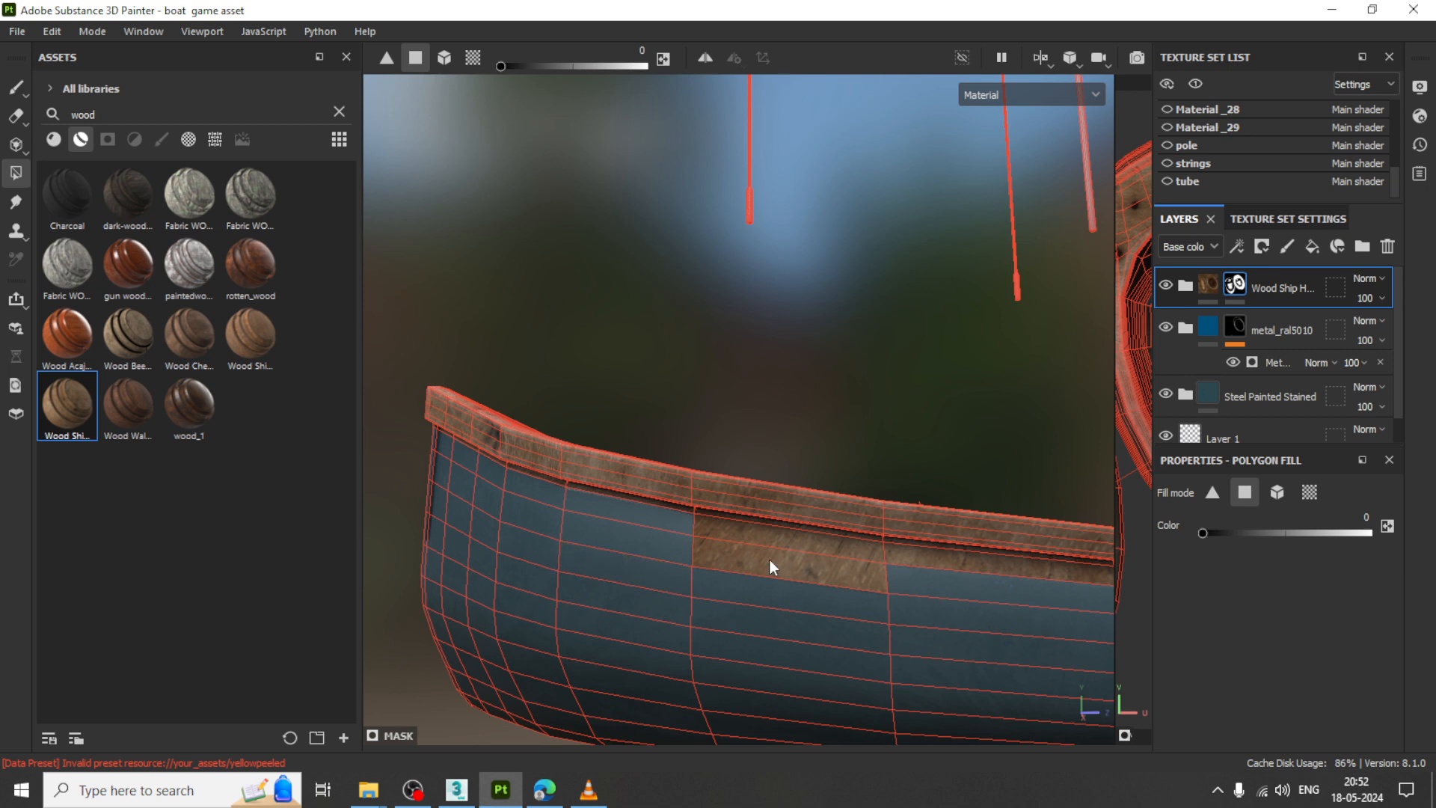
click(769, 560)
click(779, 535)
click(948, 560)
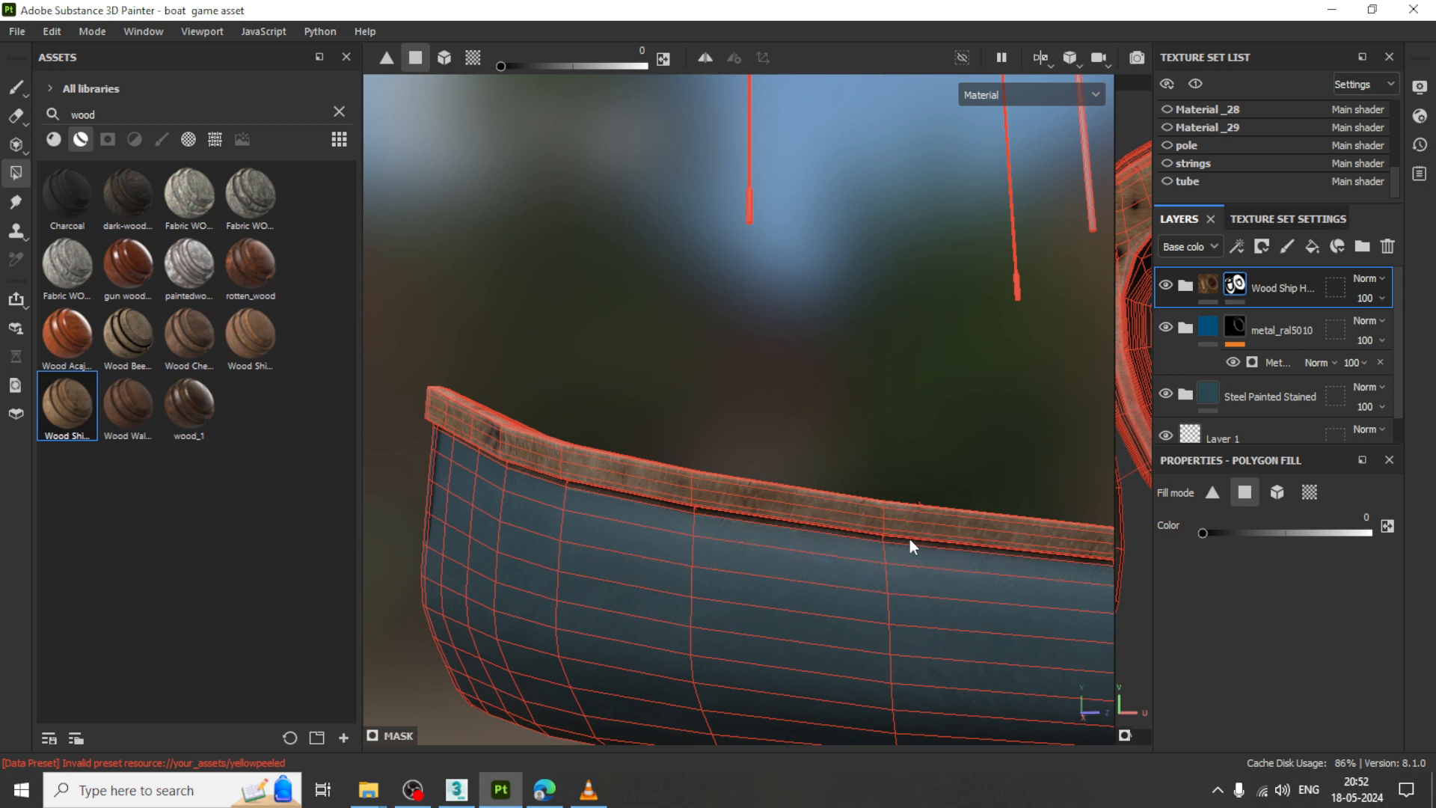
- Remove the thin leftover wood strips directly under the rail along the bow section
scroll(910, 539, up, 5)
click(846, 528)
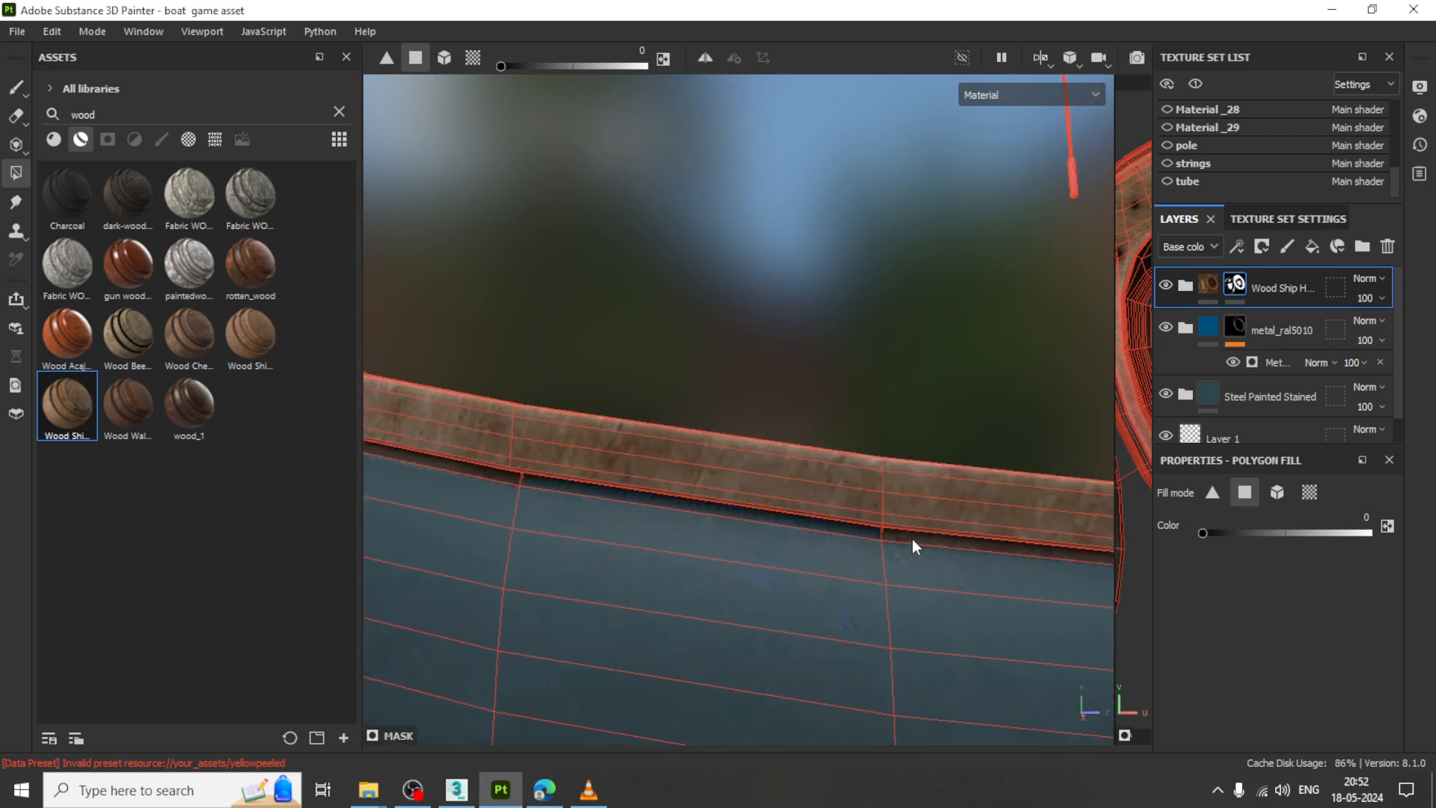
click(912, 537)
alt+middle_drag(549, 494, 893, 550)
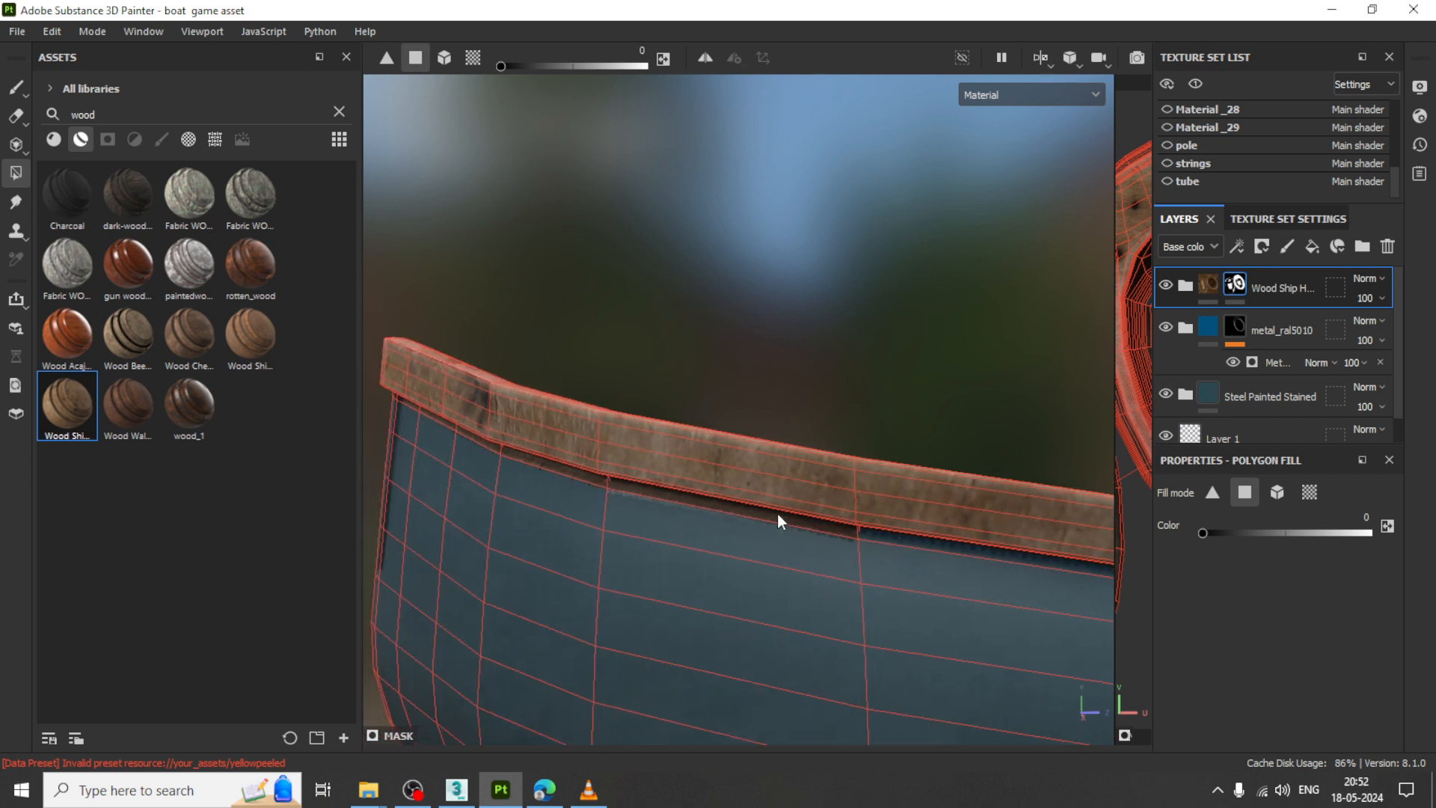
click(778, 513)
click(586, 473)
alt+drag(603, 519, 659, 508)
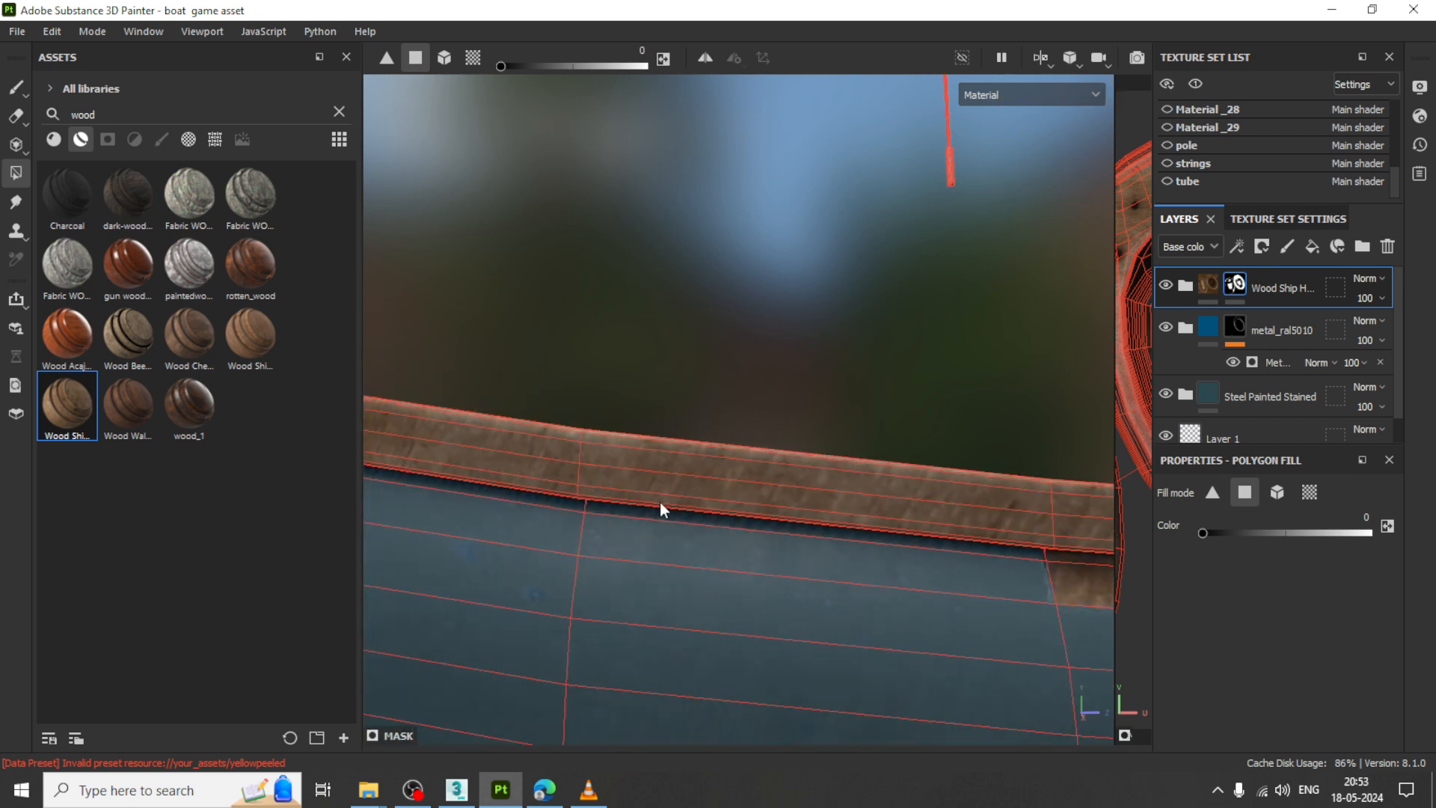
- Remove the stray wood strip and its thin upper edge from the hull below the rail amidships
alt+middle_drag(794, 562, 415, 553)
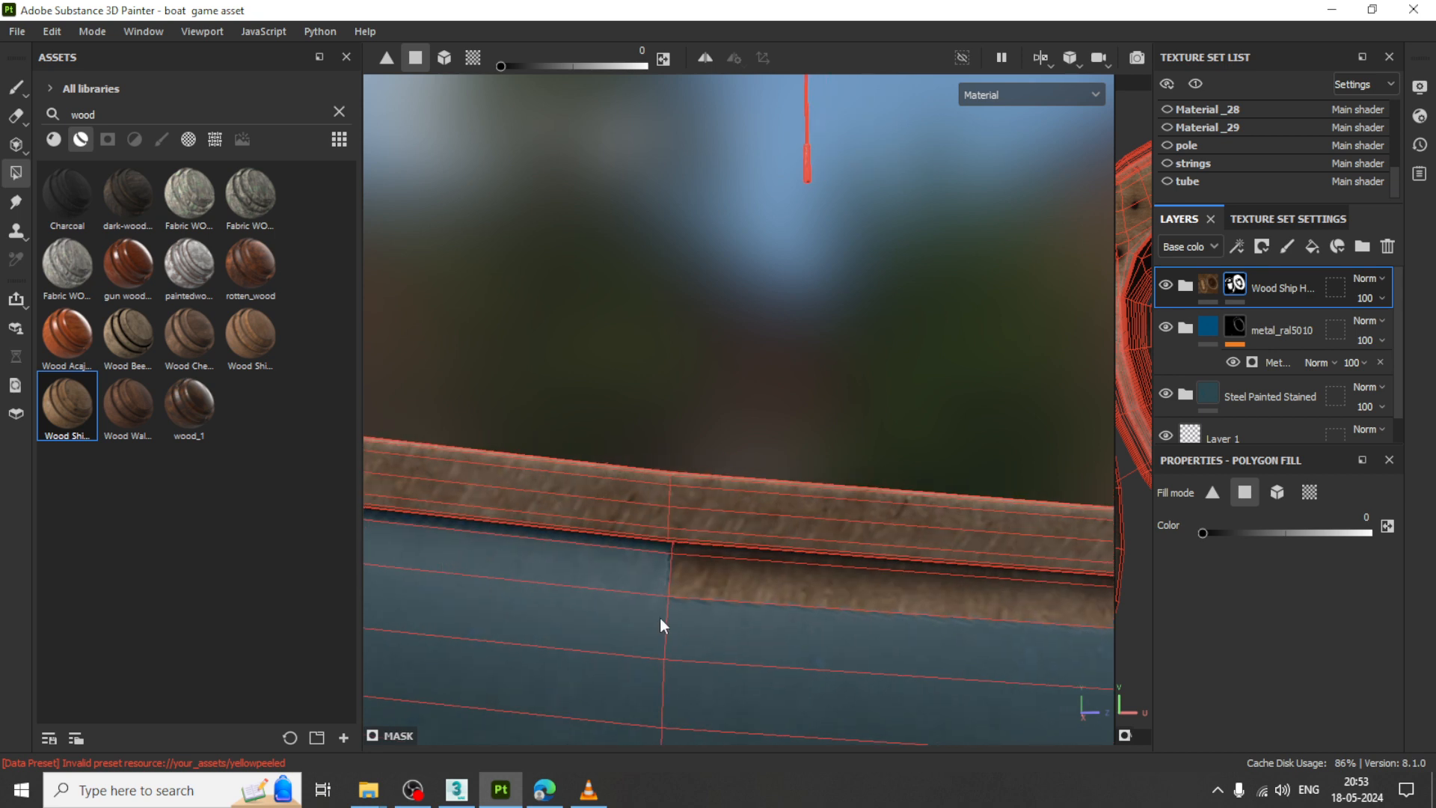
click(715, 562)
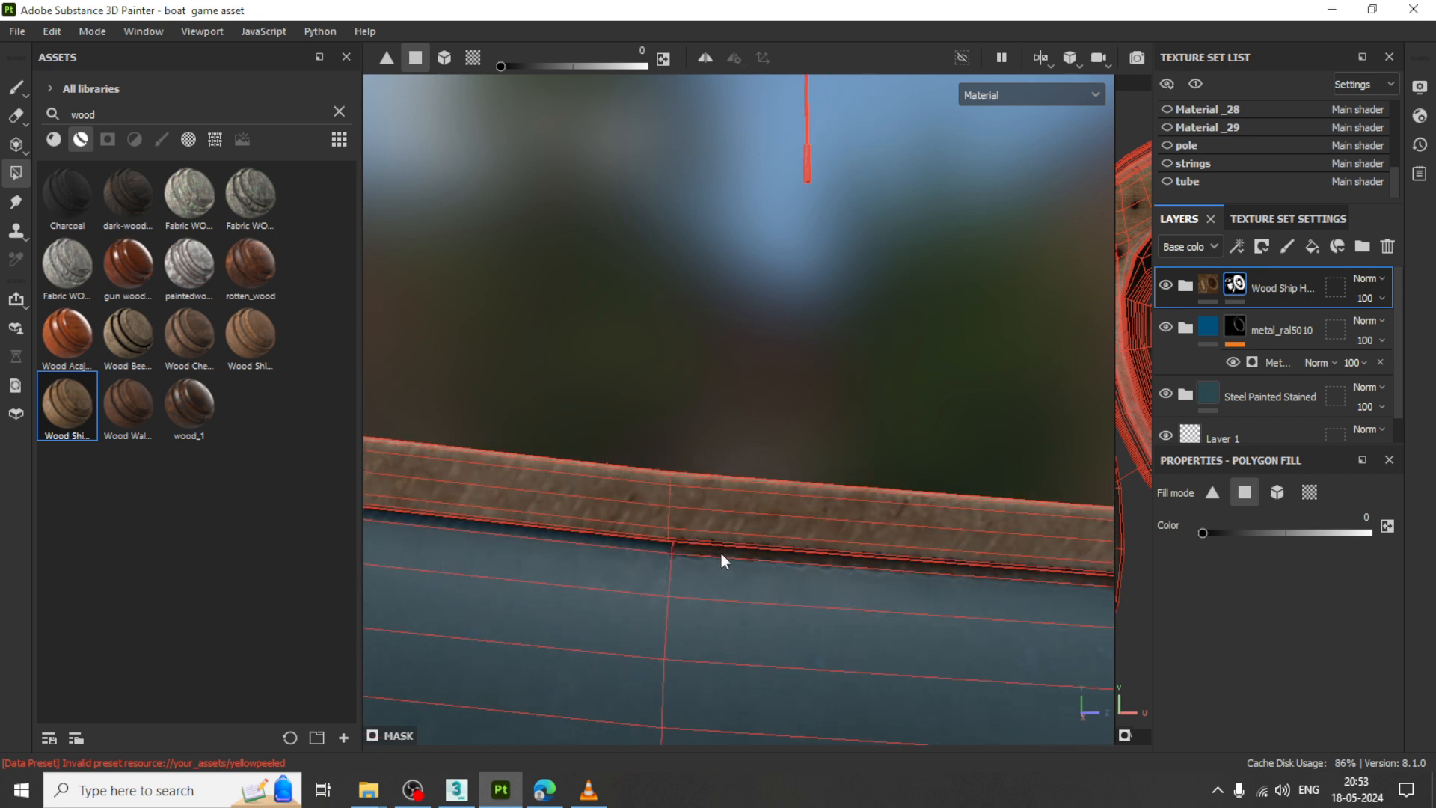
alt+drag(946, 612, 794, 553)
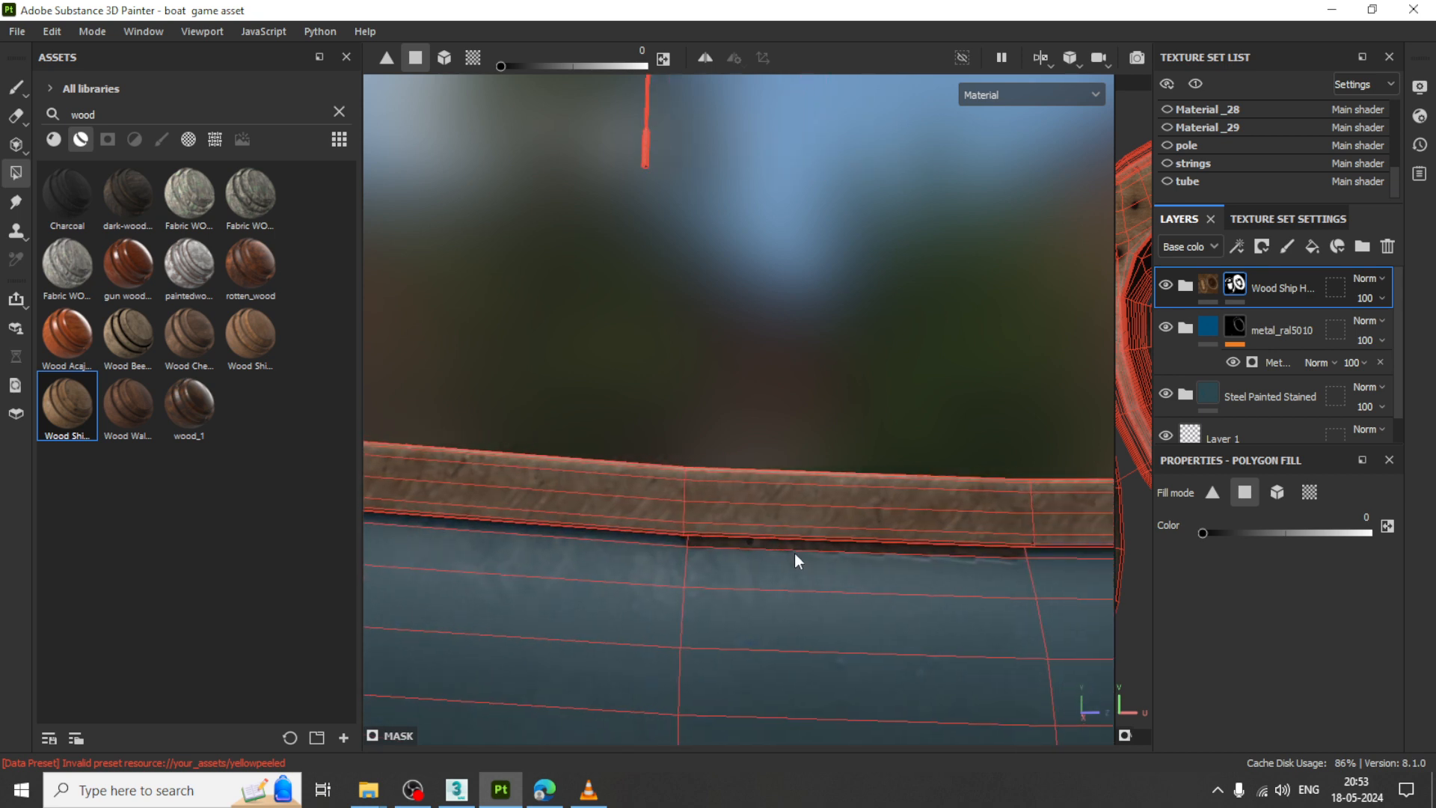
click(811, 545)
- Remove the stray wood panels from the hull side below the rail near the stern
alt+middle_drag(993, 574, 605, 556)
alt+middle_drag(866, 596, 818, 544)
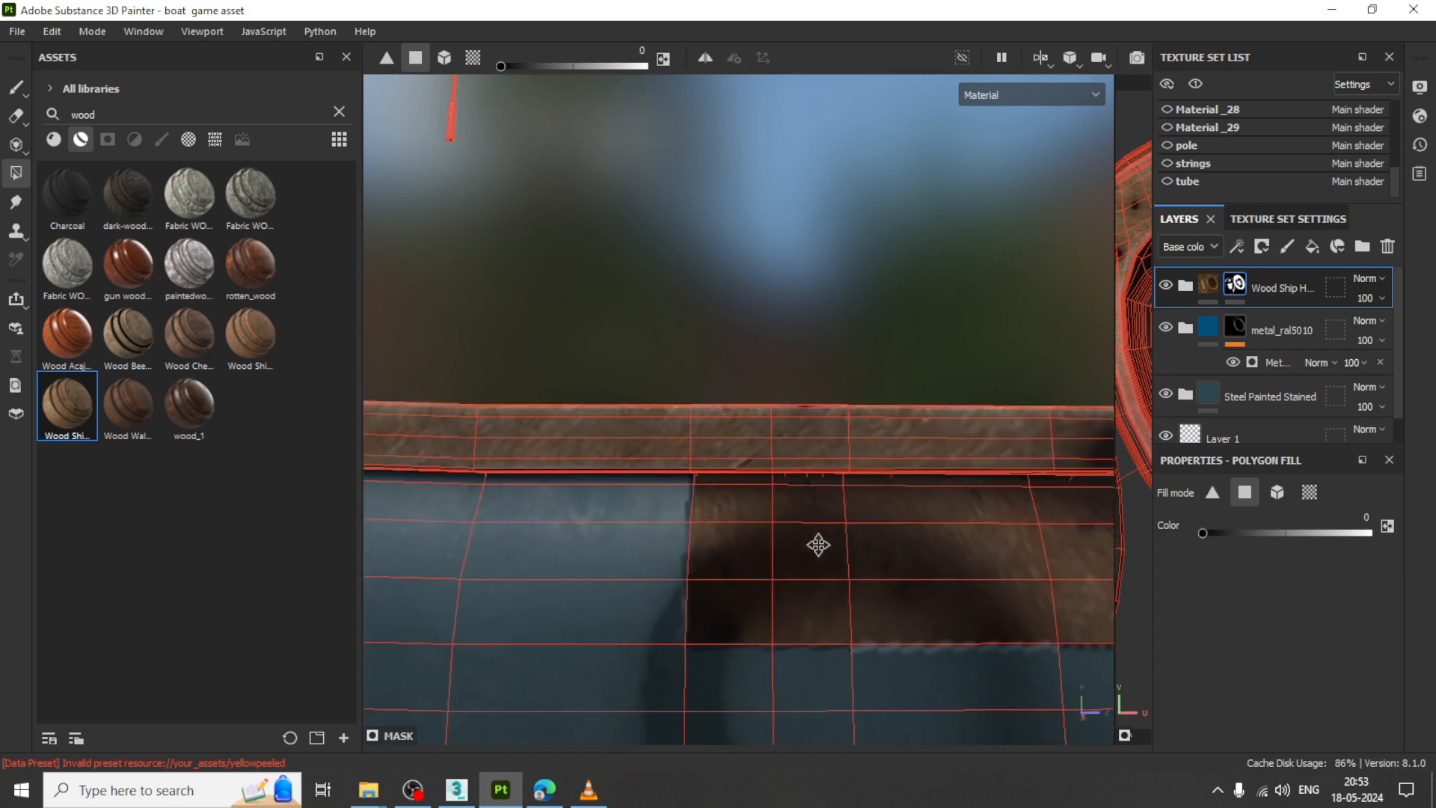
click(733, 542)
click(734, 503)
click(803, 506)
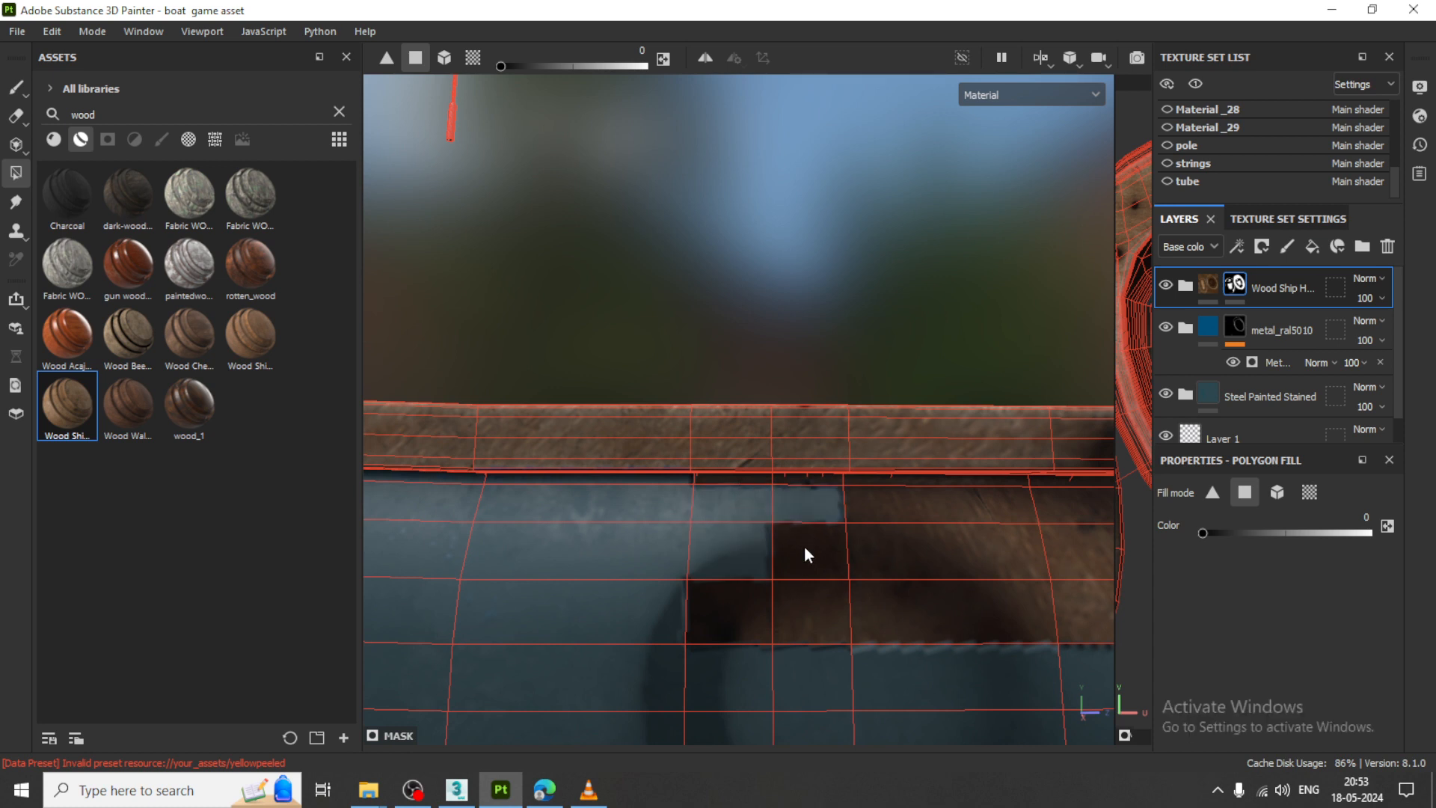
click(804, 554)
click(814, 602)
click(958, 559)
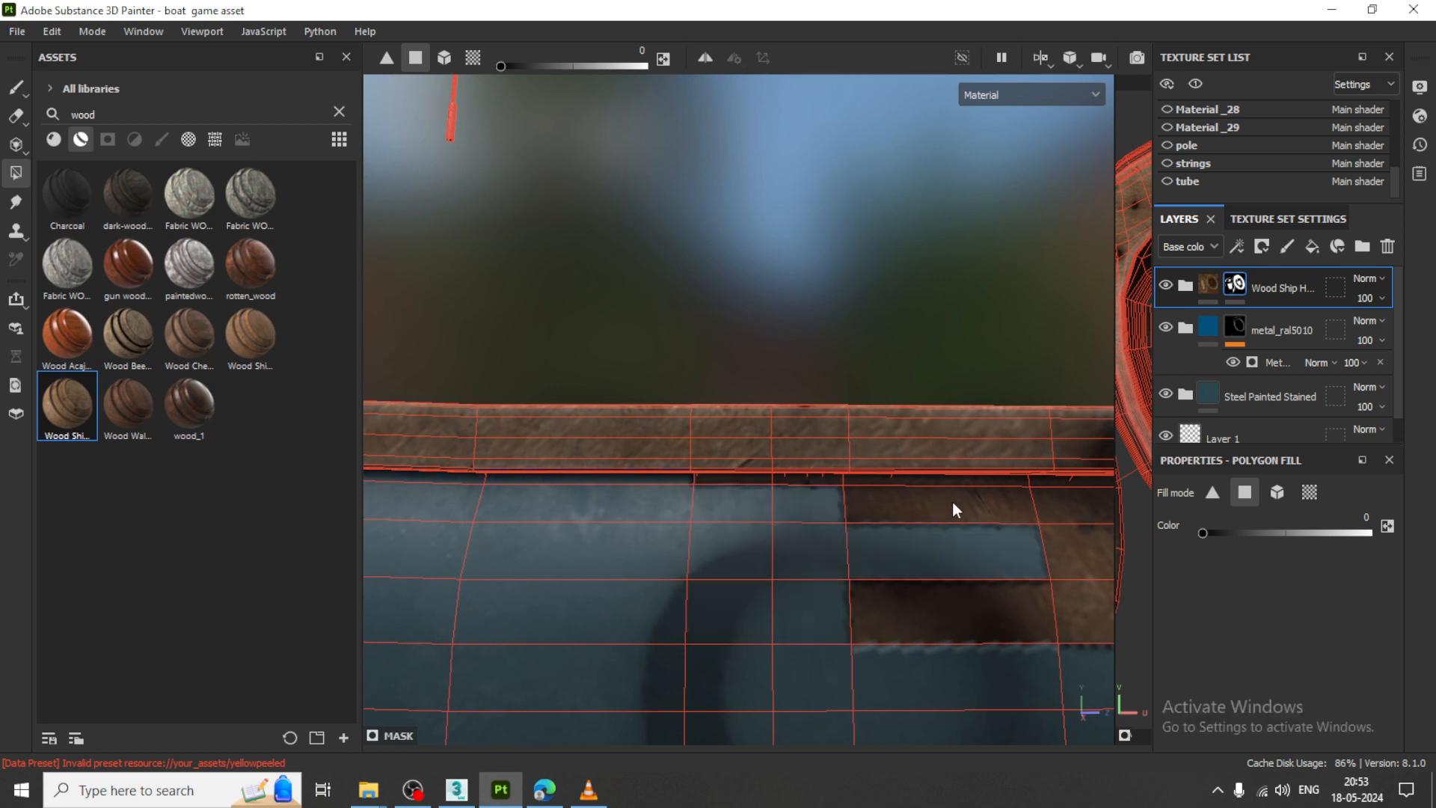
click(953, 503)
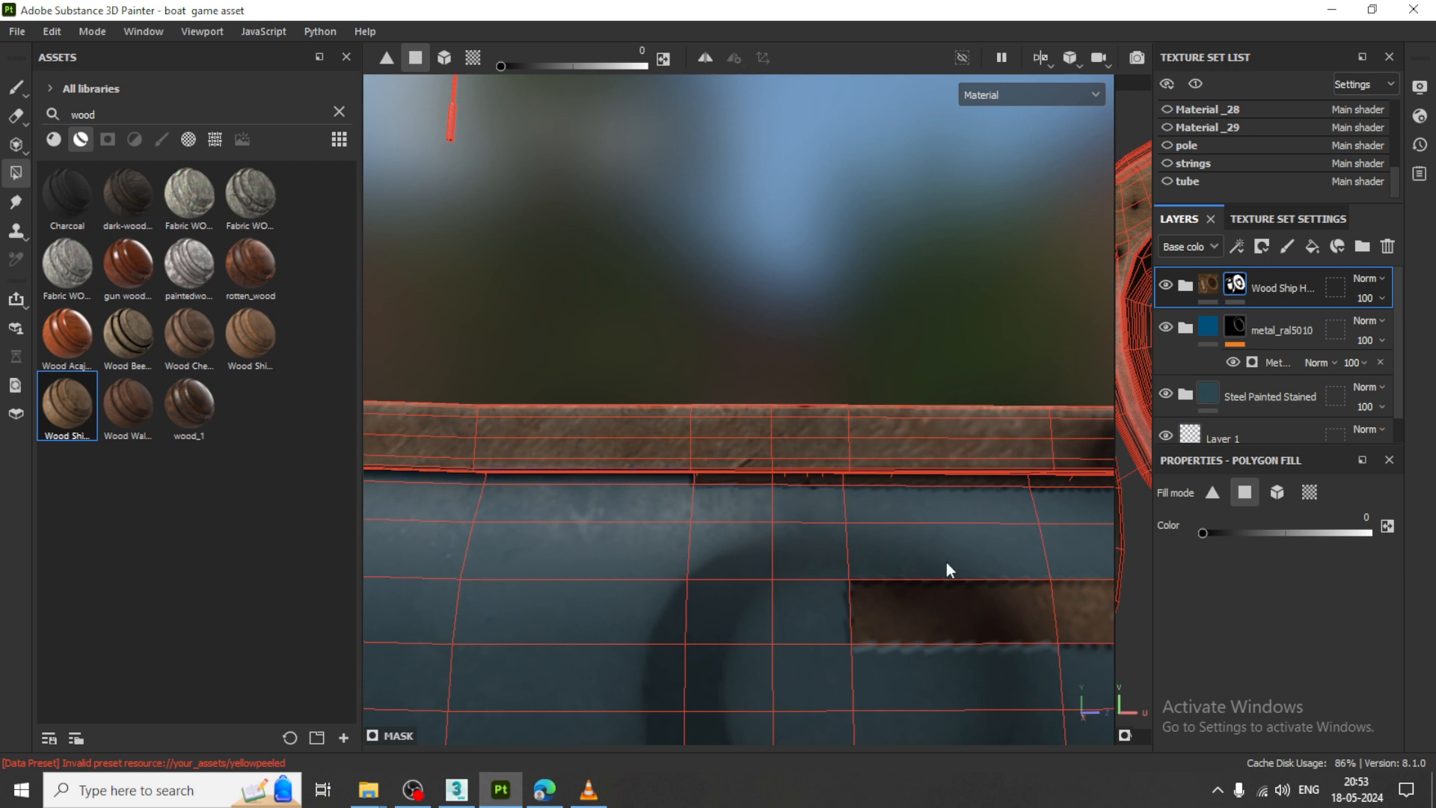
click(970, 602)
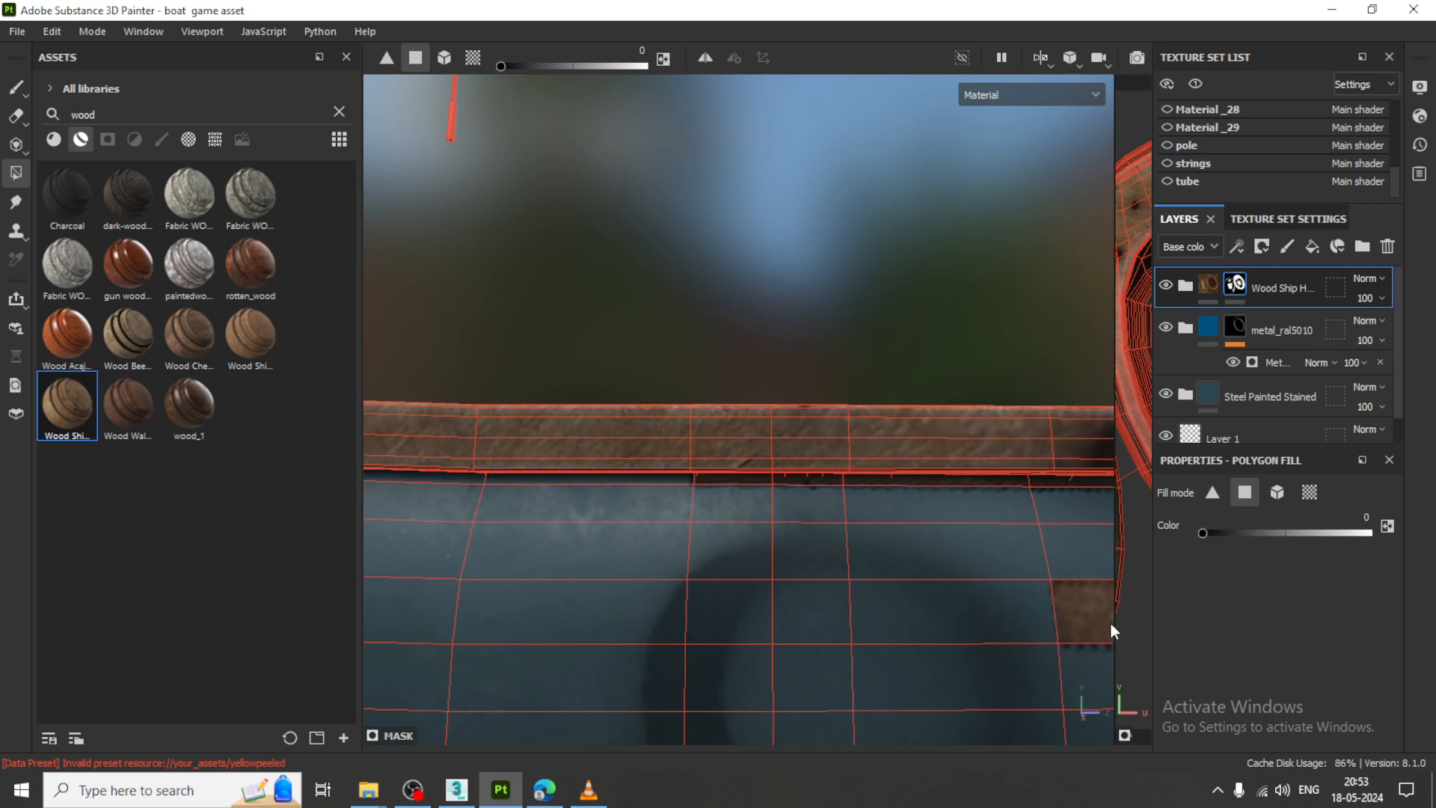
- Clear the thin wood strips left directly under the rail near the stern
scroll(816, 519, up, 2)
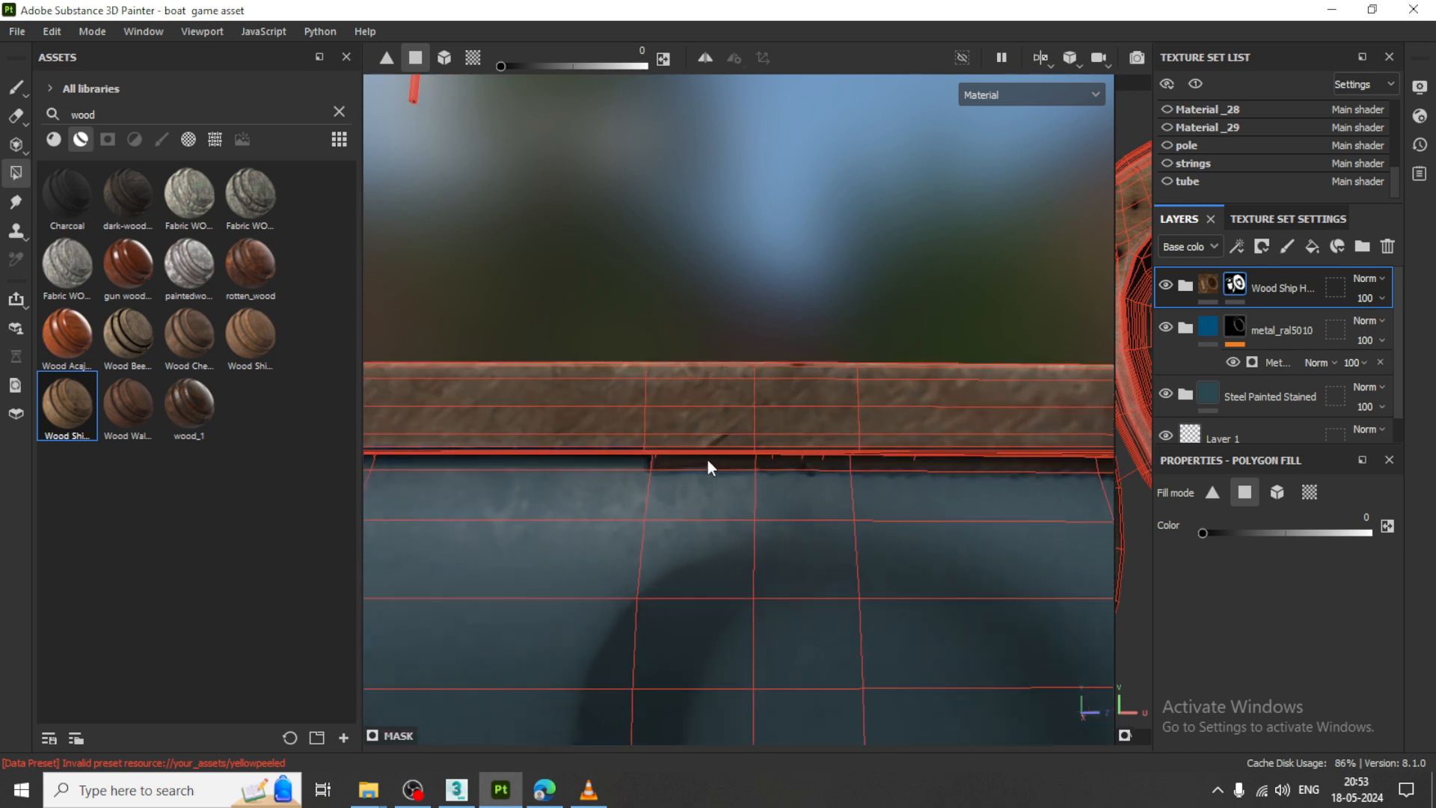
click(821, 462)
click(900, 463)
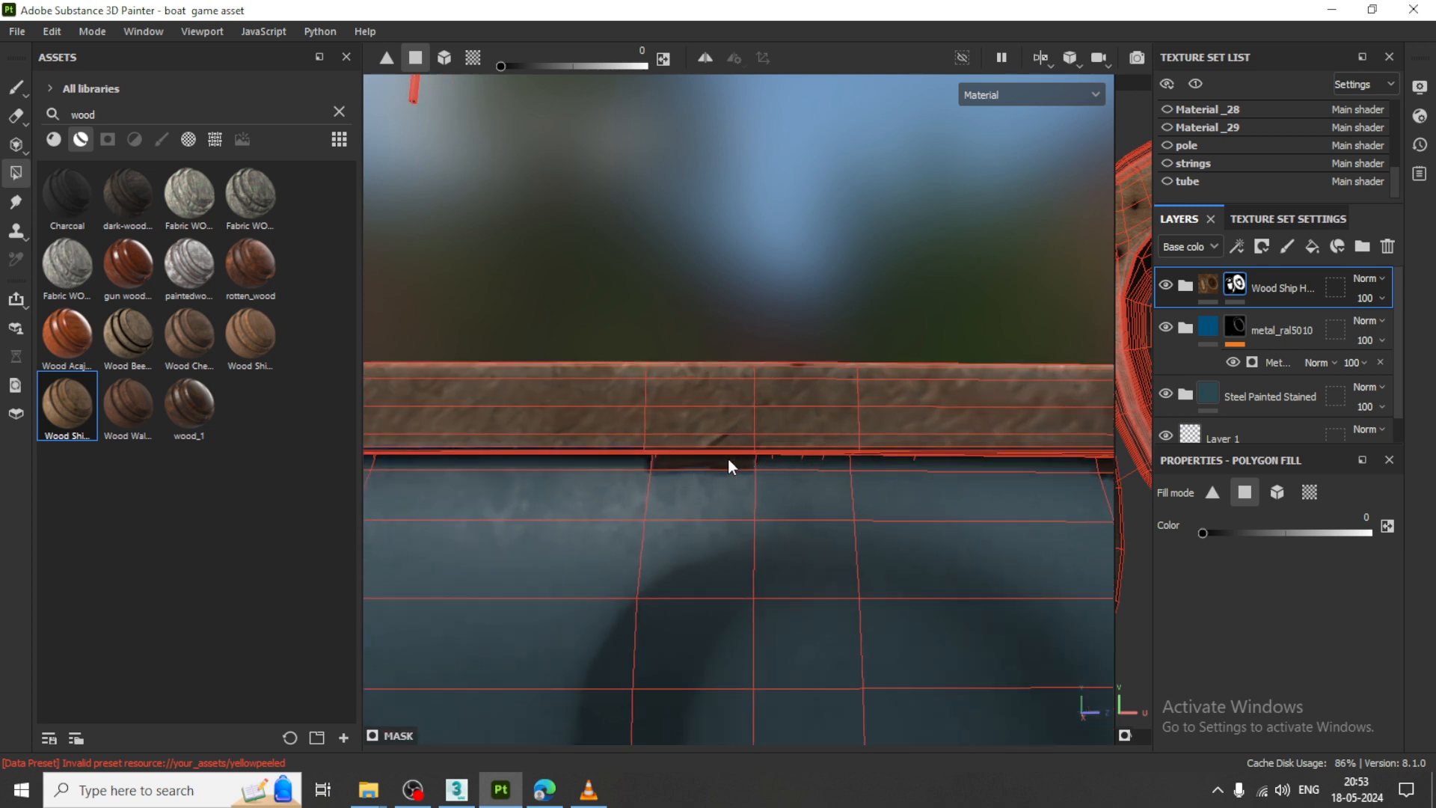
click(728, 459)
- Remove the remaining wood under the rail and down the hull side at the stern corner
alt+middle_drag(796, 516, 538, 534)
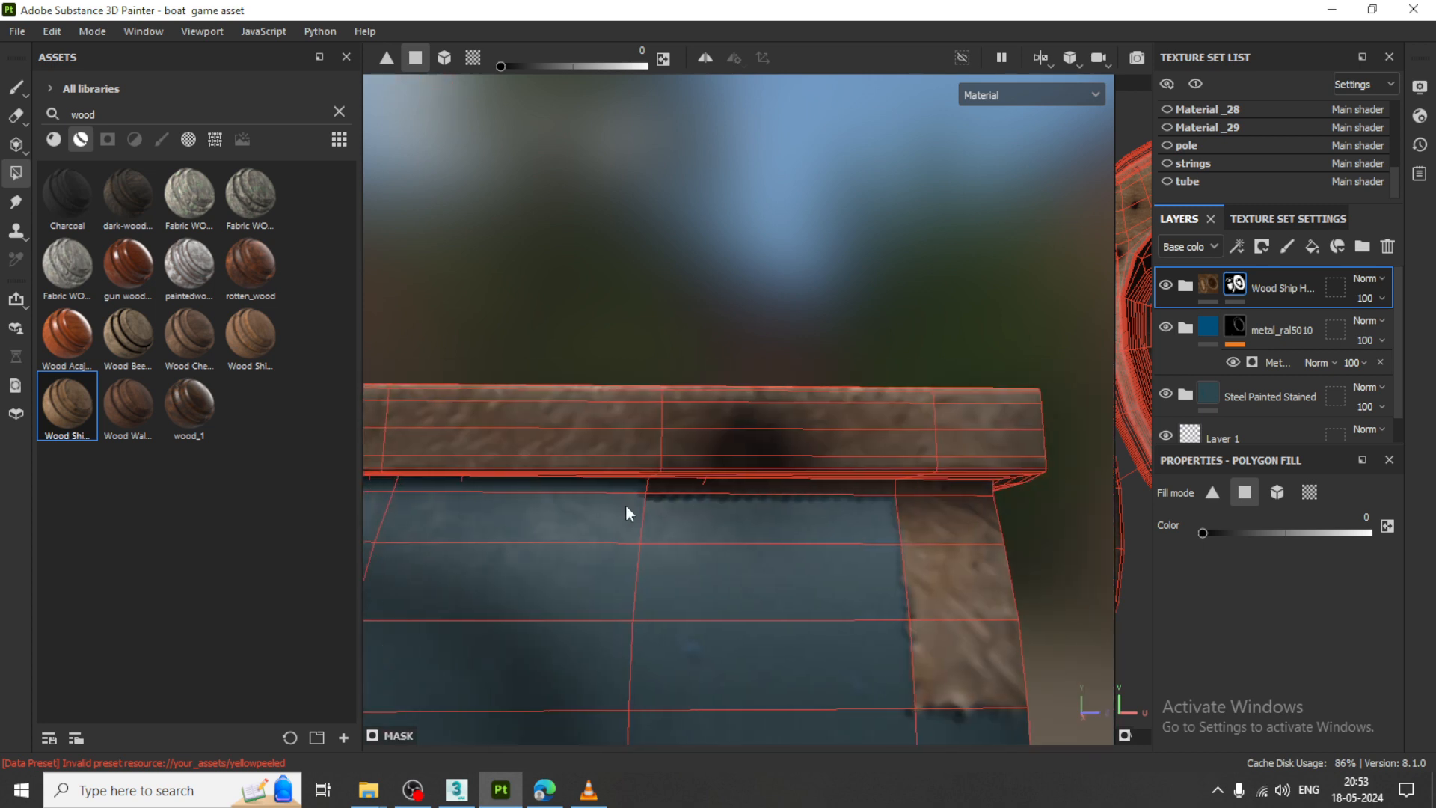
click(725, 489)
click(936, 489)
click(940, 526)
click(944, 595)
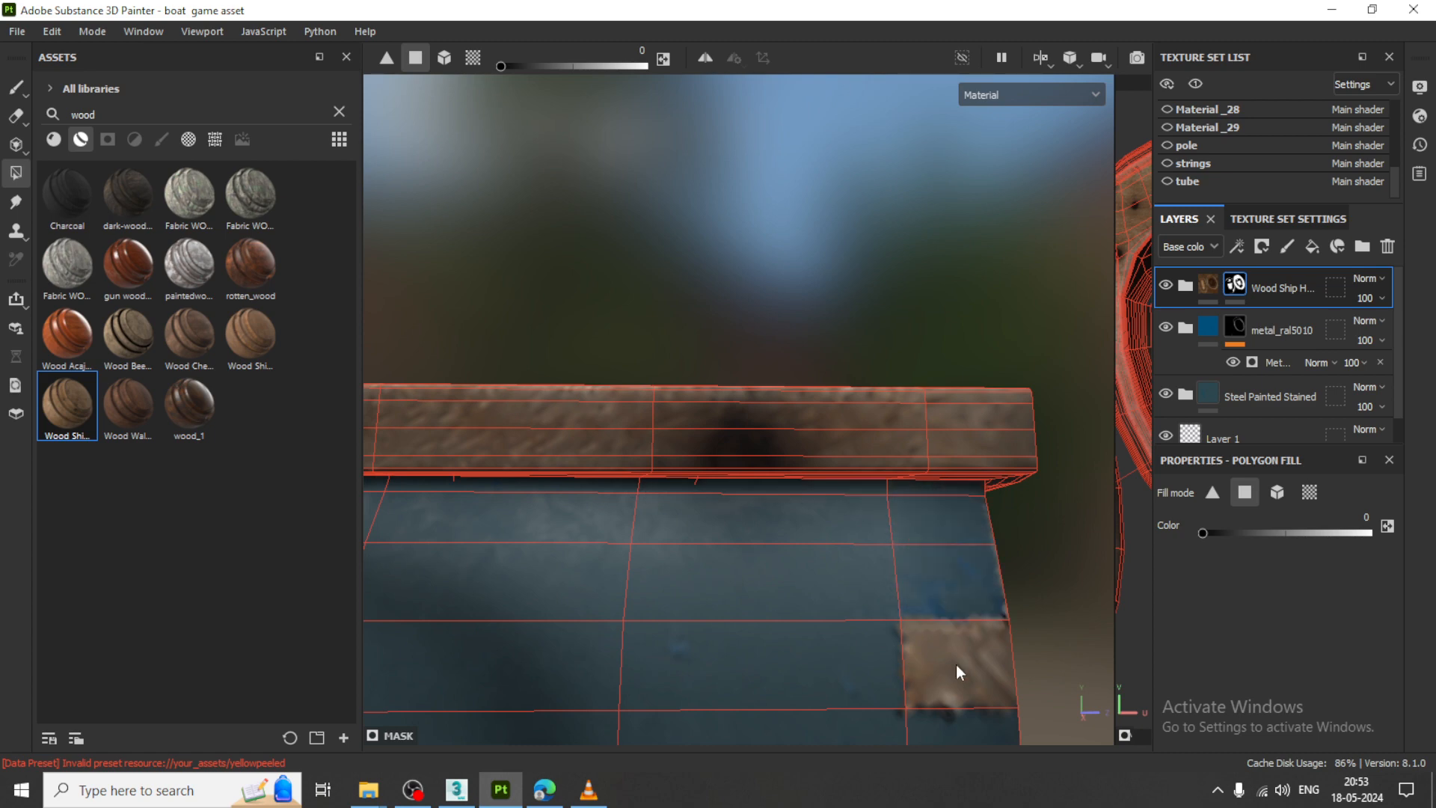
click(956, 664)
- Remove the stray wood panels from the near half of the transom below the rim
scroll(955, 649, down, 2)
alt+drag(1029, 649, 642, 519)
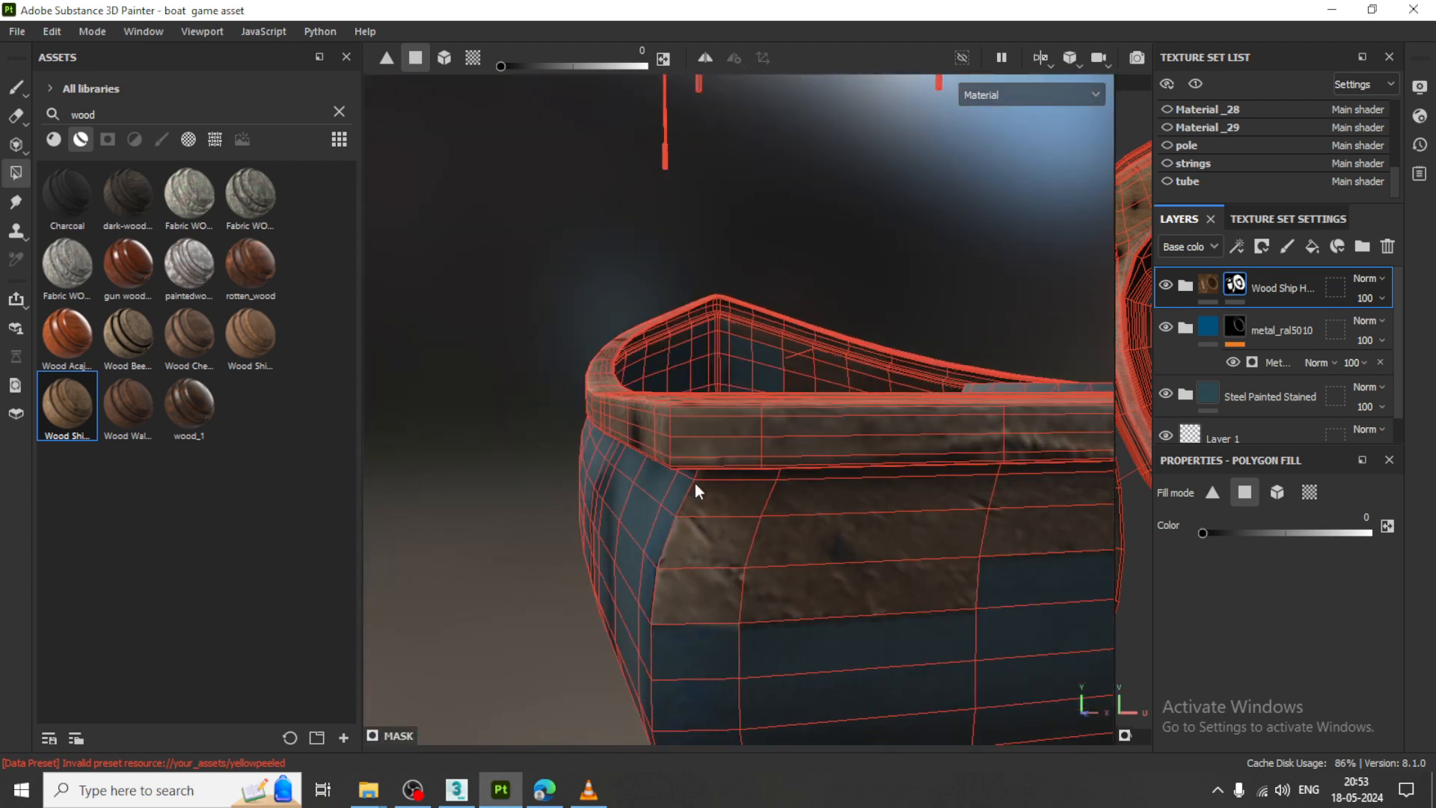
click(724, 492)
click(715, 557)
click(815, 587)
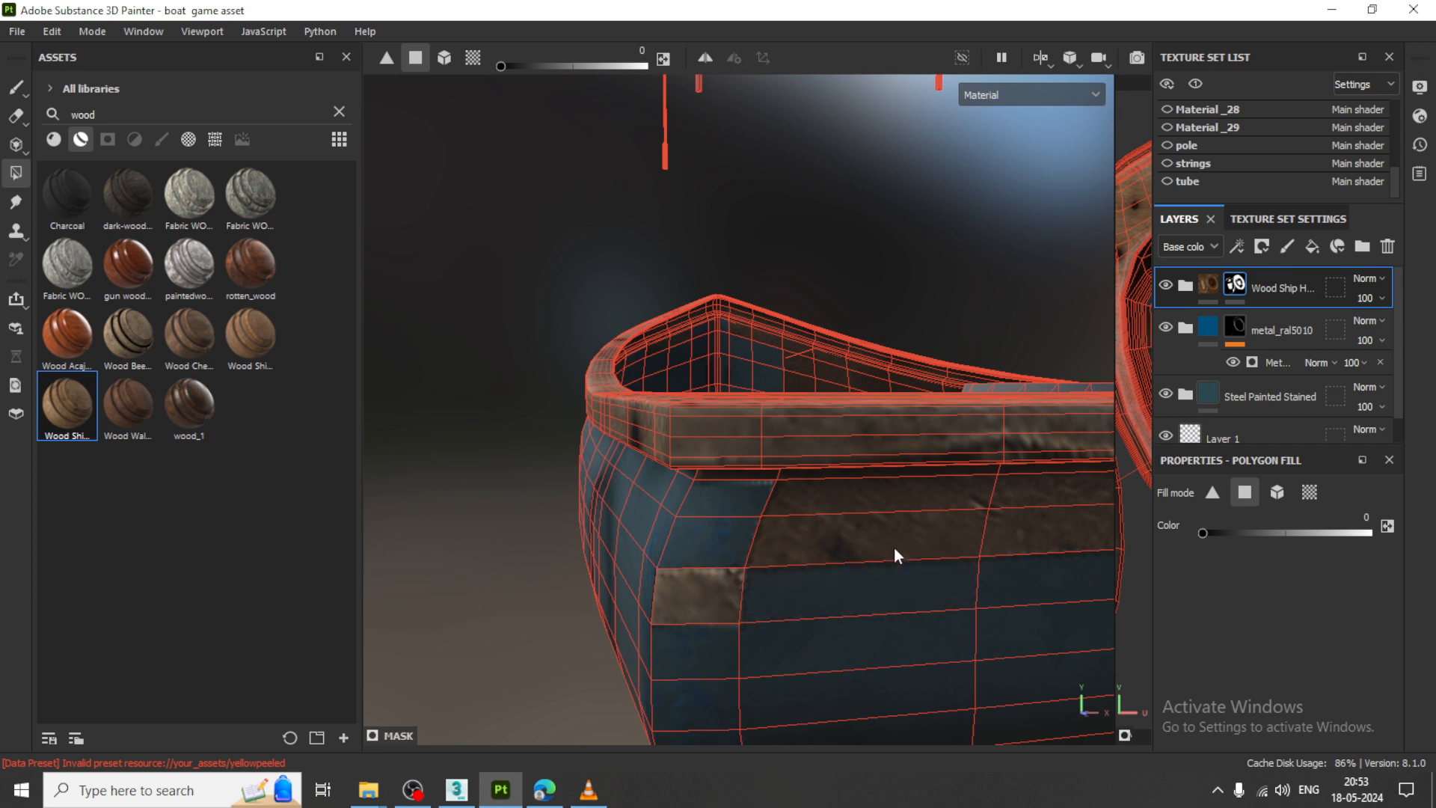
click(895, 546)
click(884, 499)
click(696, 594)
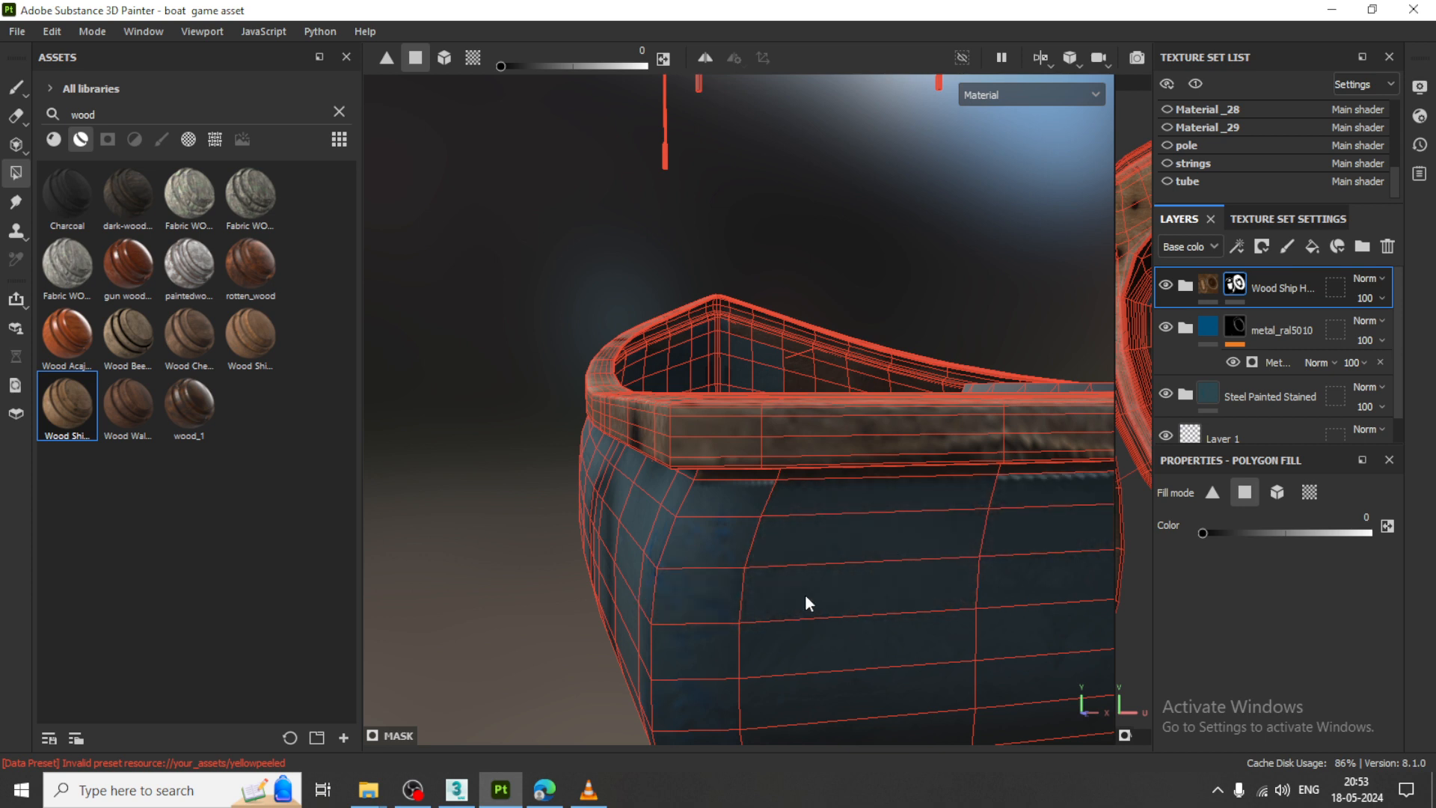
- Remove the stray wood panels from the rest of the transom and around the far stern corner
mouse_move(805, 593)
alt+mouse_down()
mouse_move(409, 556)
mouse_move(882, 493)
alt+mouse_up()
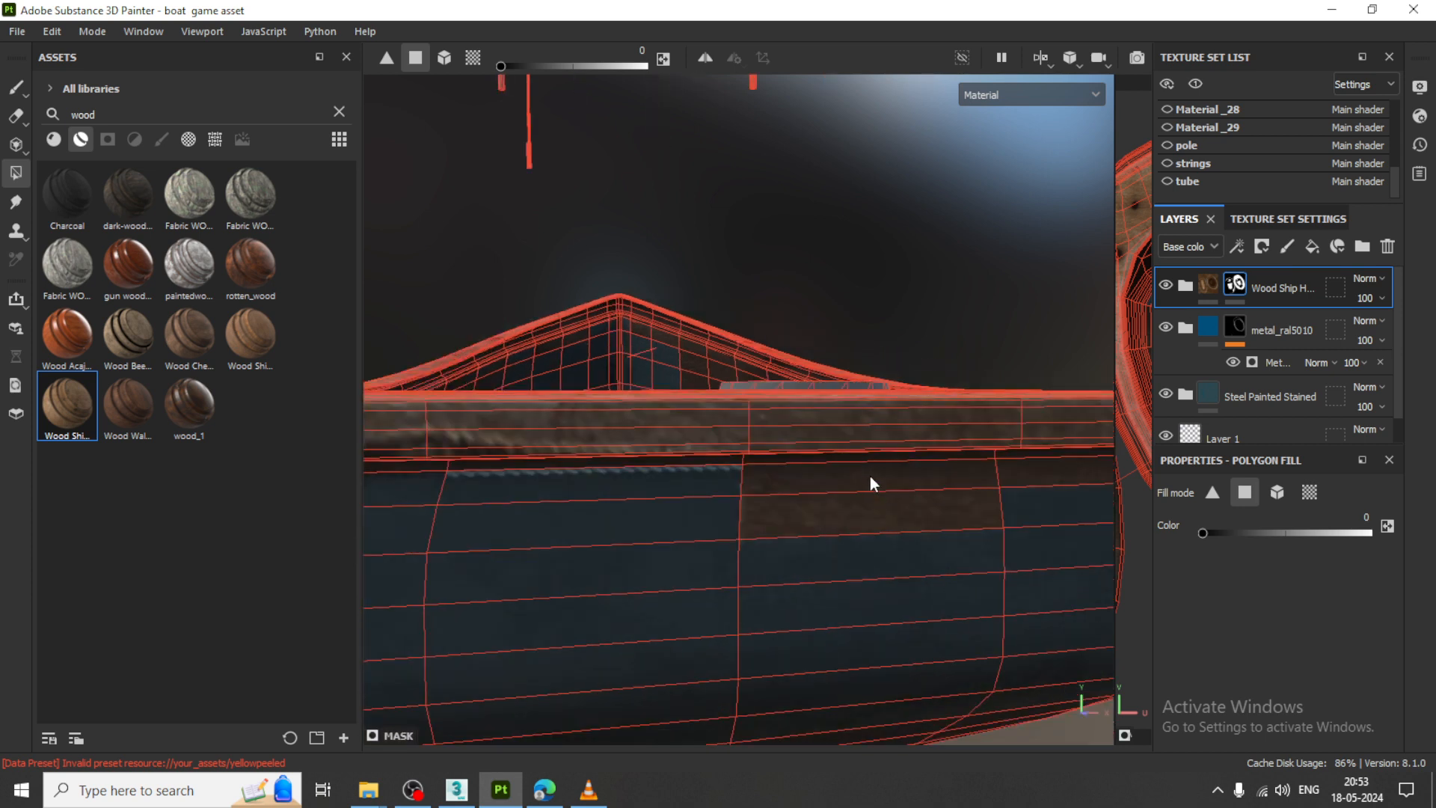
click(883, 516)
alt+drag(674, 459, 230, 434)
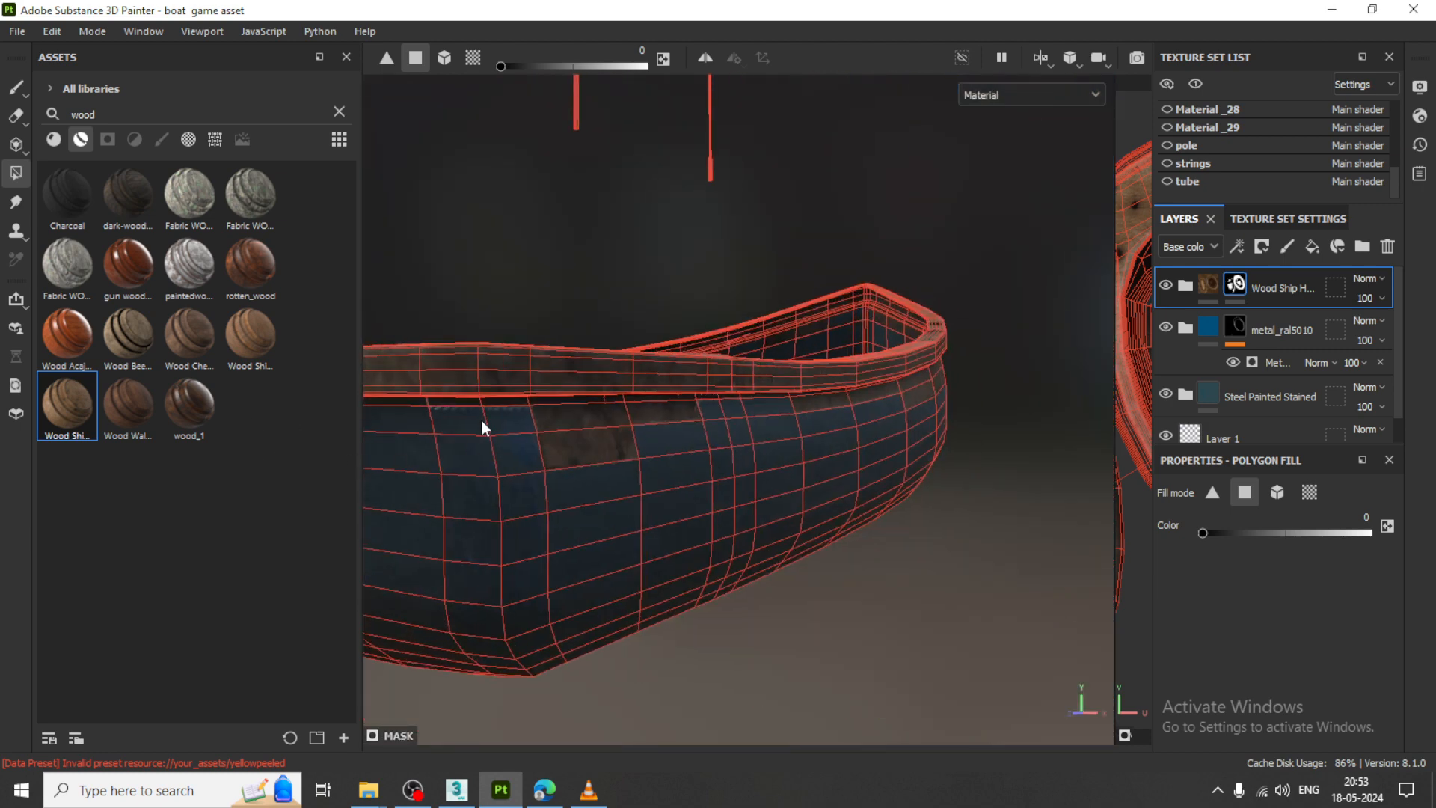
click(586, 446)
mouse_move(653, 406)
alt+mouse_down()
mouse_move(733, 470)
mouse_move(778, 484)
mouse_move(532, 426)
mouse_move(433, 532)
mouse_move(503, 526)
alt+mouse_up()
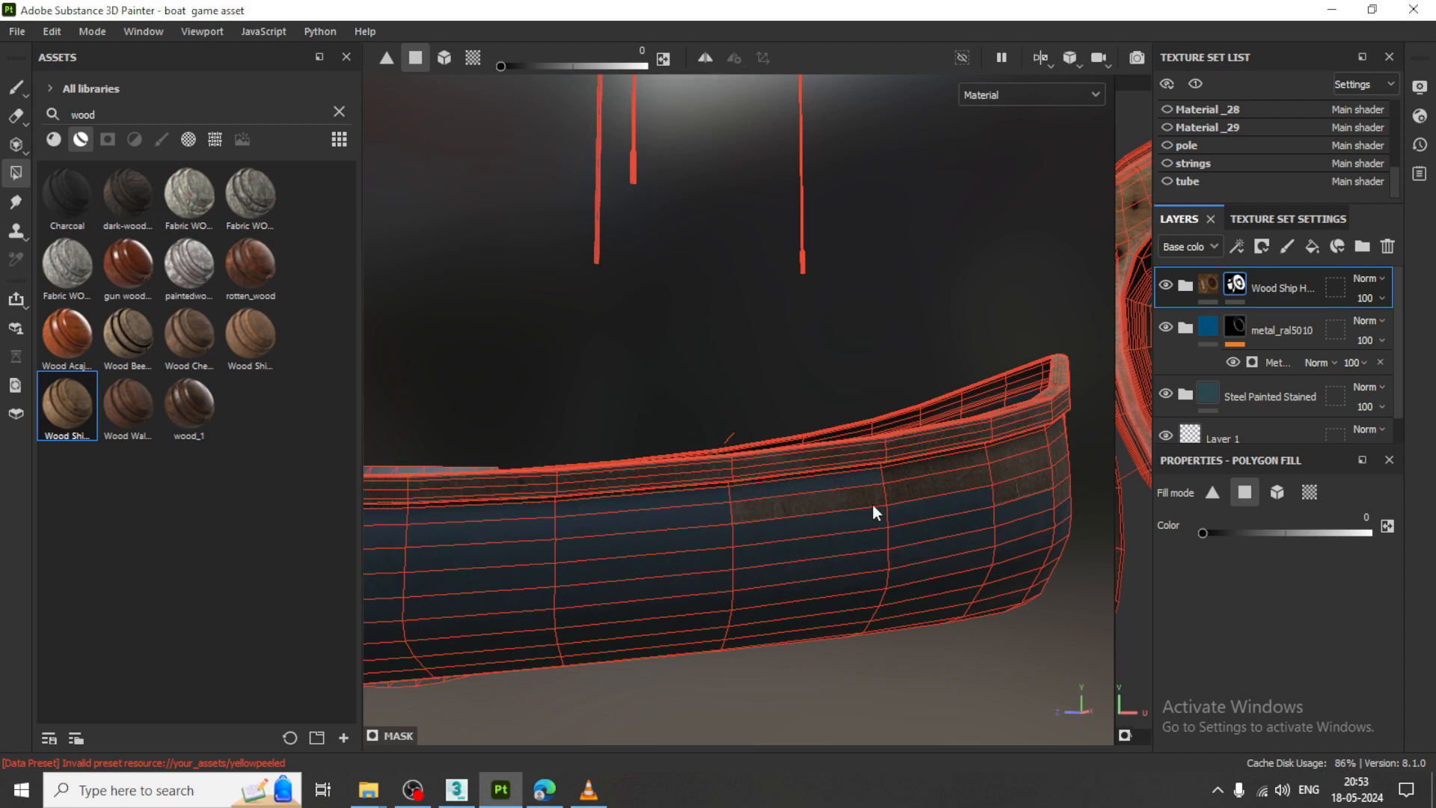
- Remove the stray wood panels from the outer hull side near the bow
alt+drag(872, 513, 785, 509)
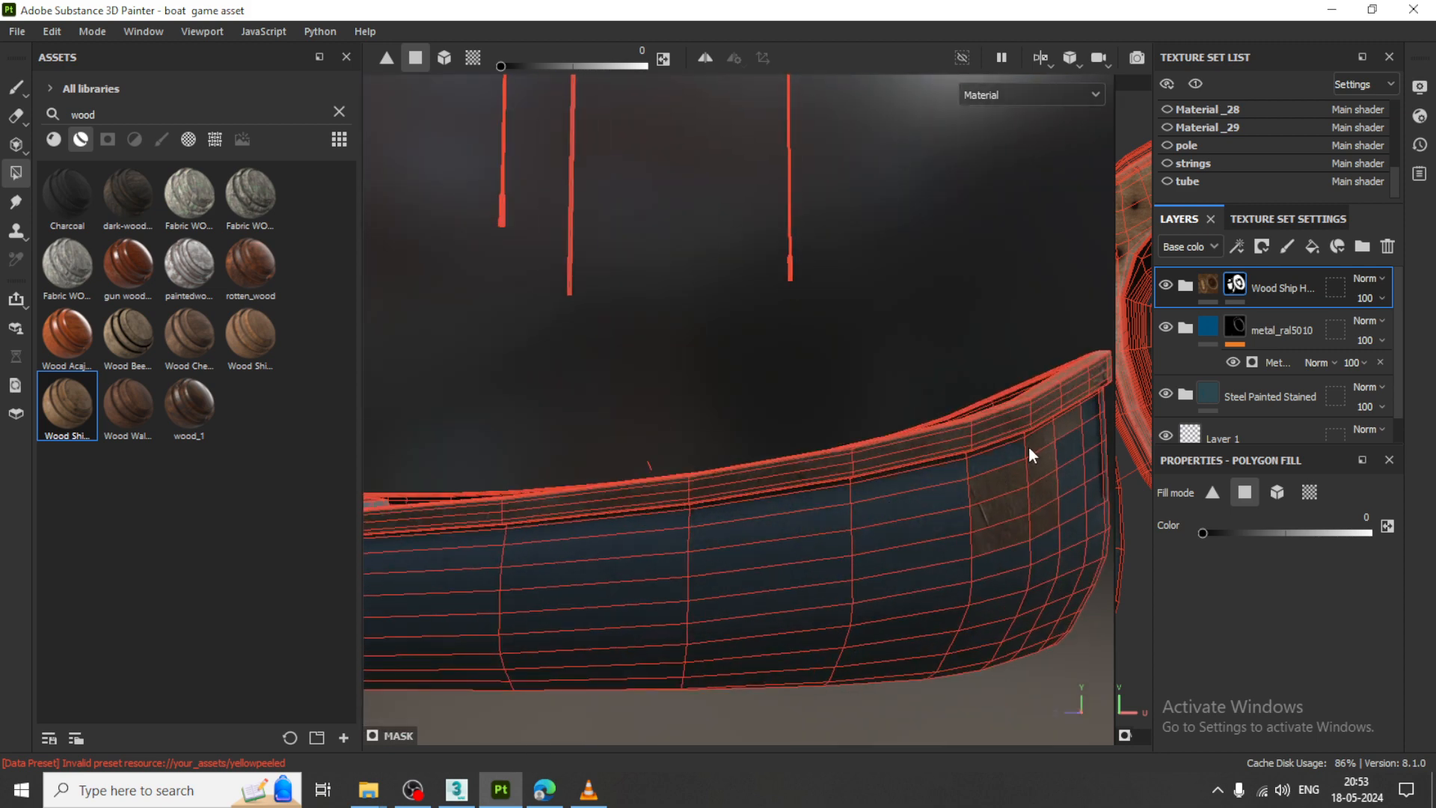
alt+drag(1080, 474, 930, 524)
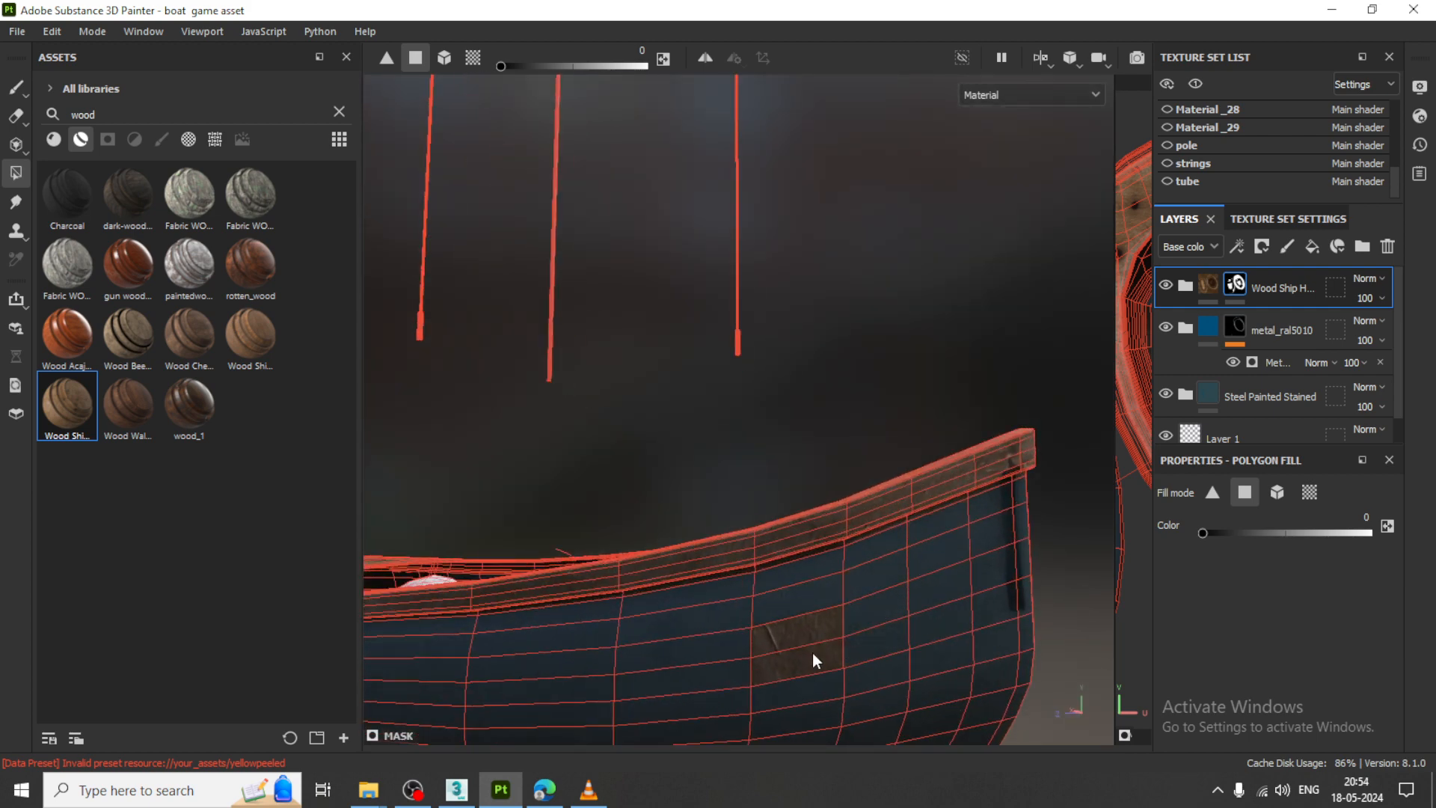
alt+drag(817, 631, 779, 591)
- Set the mask fill colour to 1 and fill wood onto the painted inner hull panels near the bow pole
scroll(768, 508, up, 2)
scroll(742, 552, up, 4)
drag(1191, 532, 1369, 532)
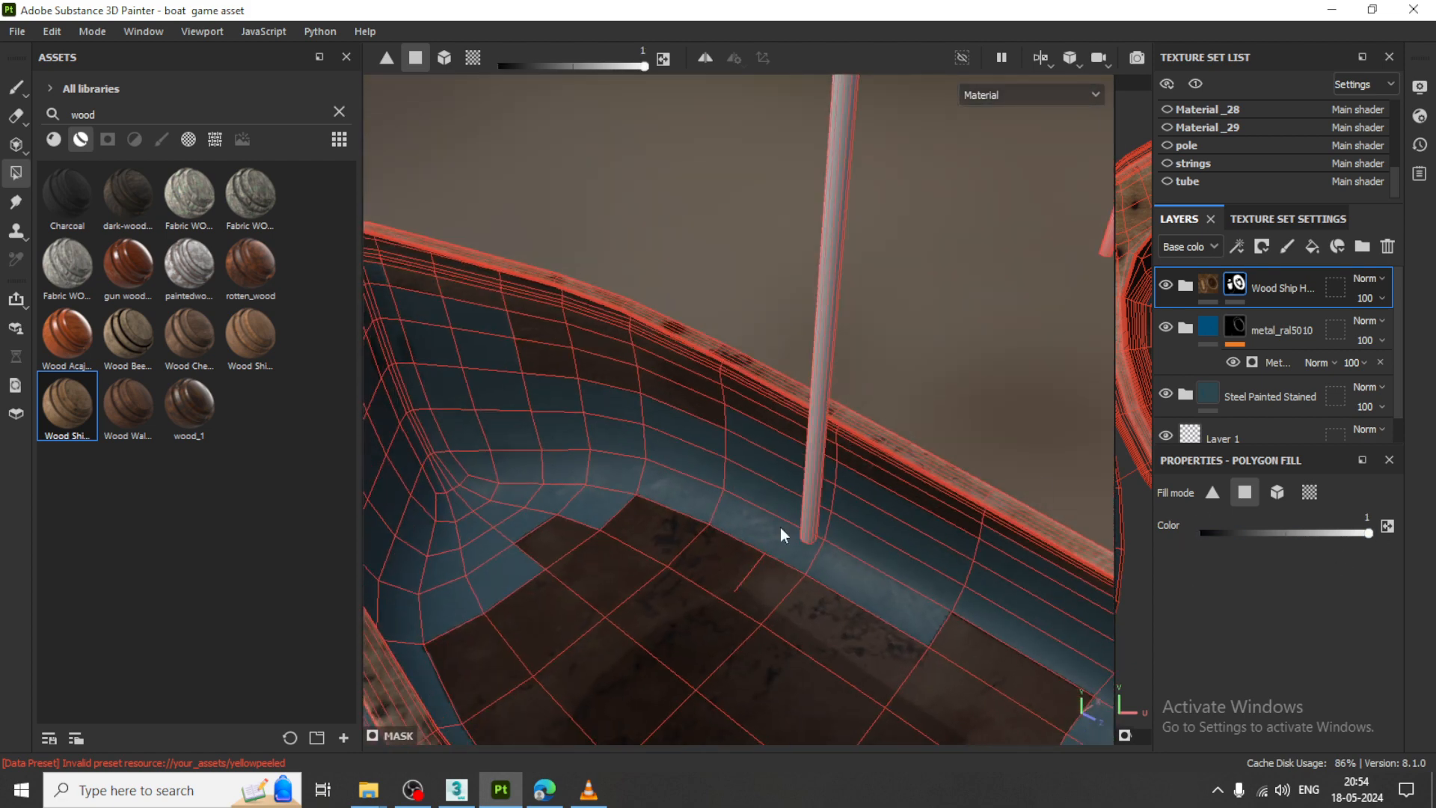
click(732, 519)
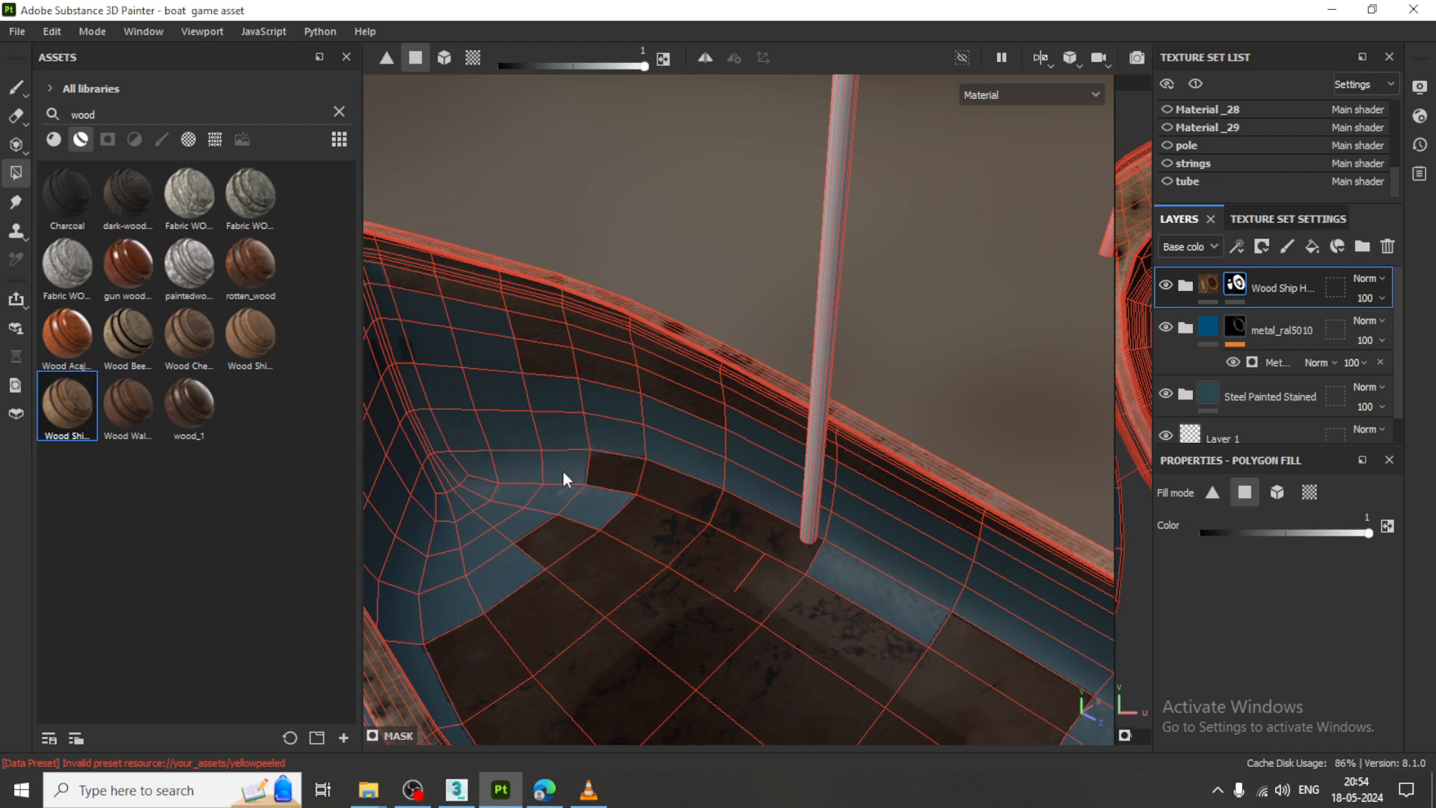
click(777, 446)
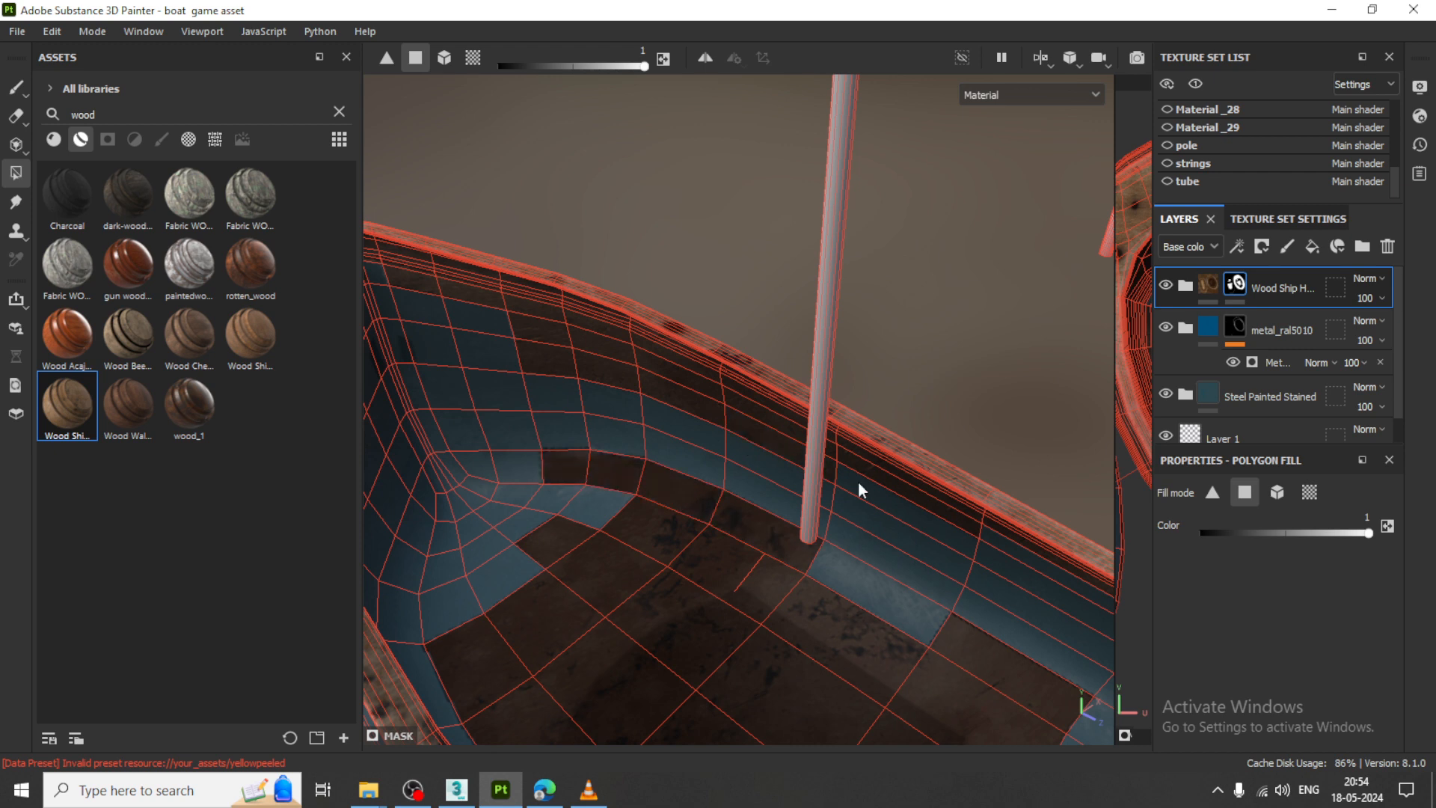
click(900, 504)
click(779, 472)
click(751, 491)
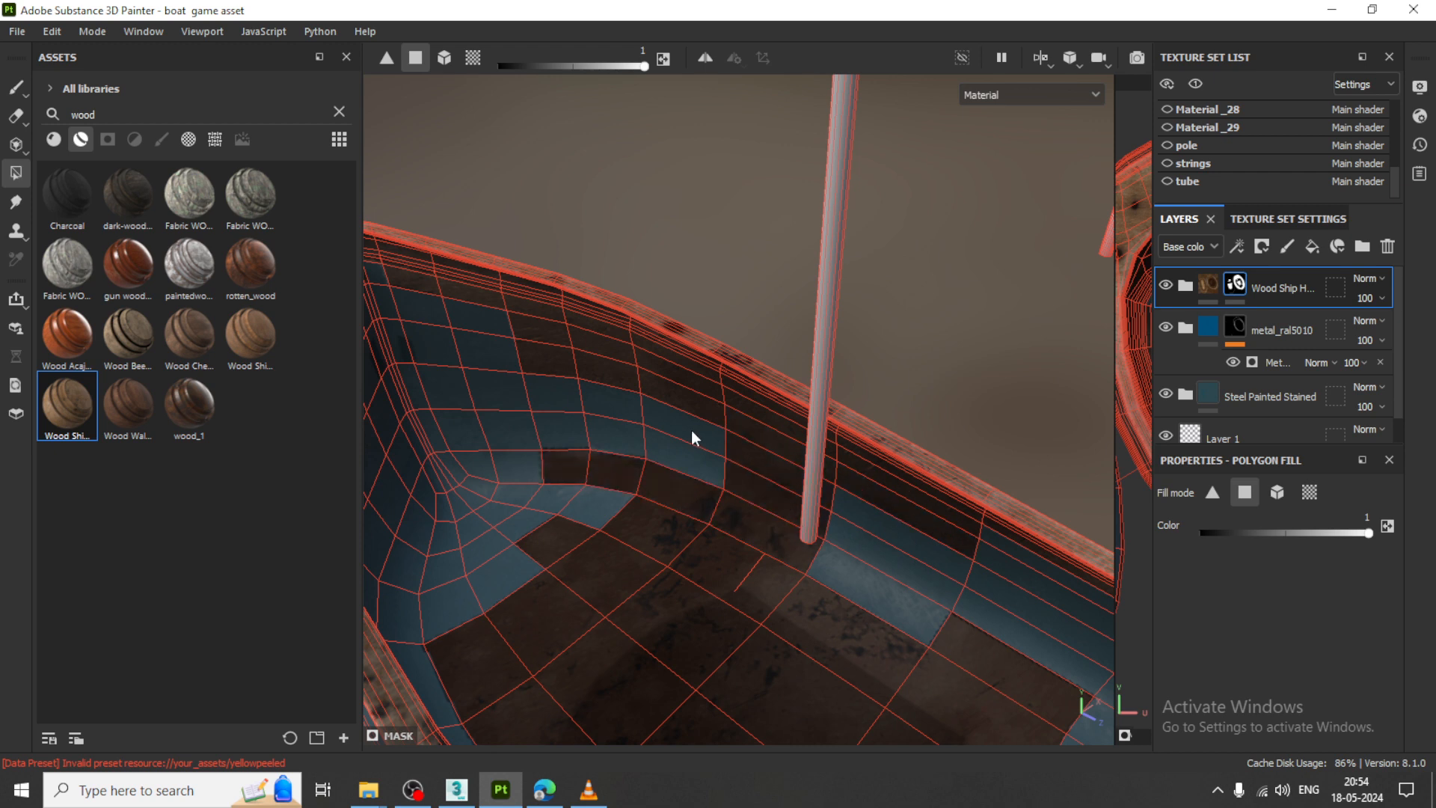
click(900, 523)
- Extend the wood over the remaining painted panels of the inner side wall between the bow and the barrels
scroll(914, 548, down, 1)
scroll(919, 562, down, 3)
alt+drag(918, 560, 1074, 492)
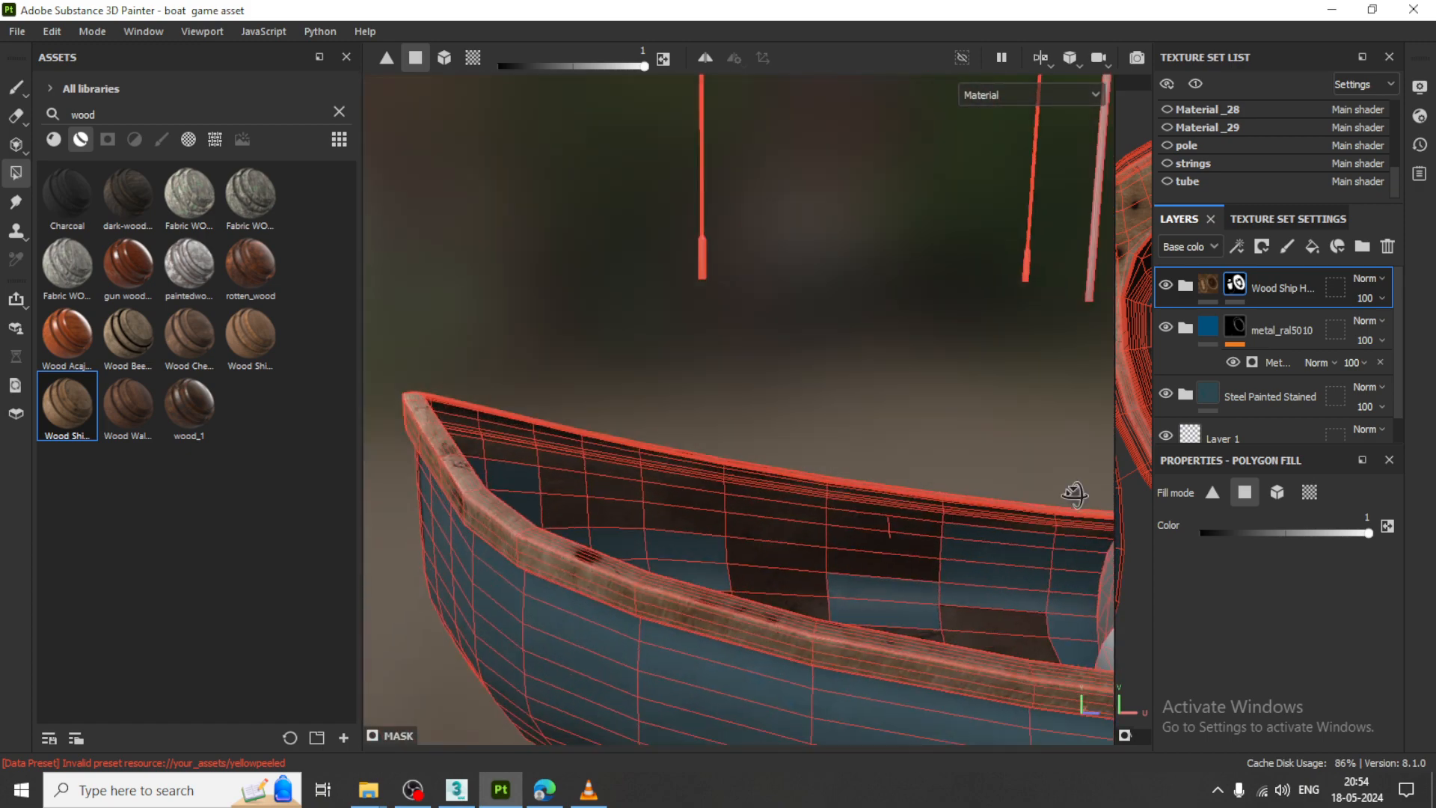
alt+drag(449, 455, 1026, 554)
alt+drag(771, 557, 805, 426)
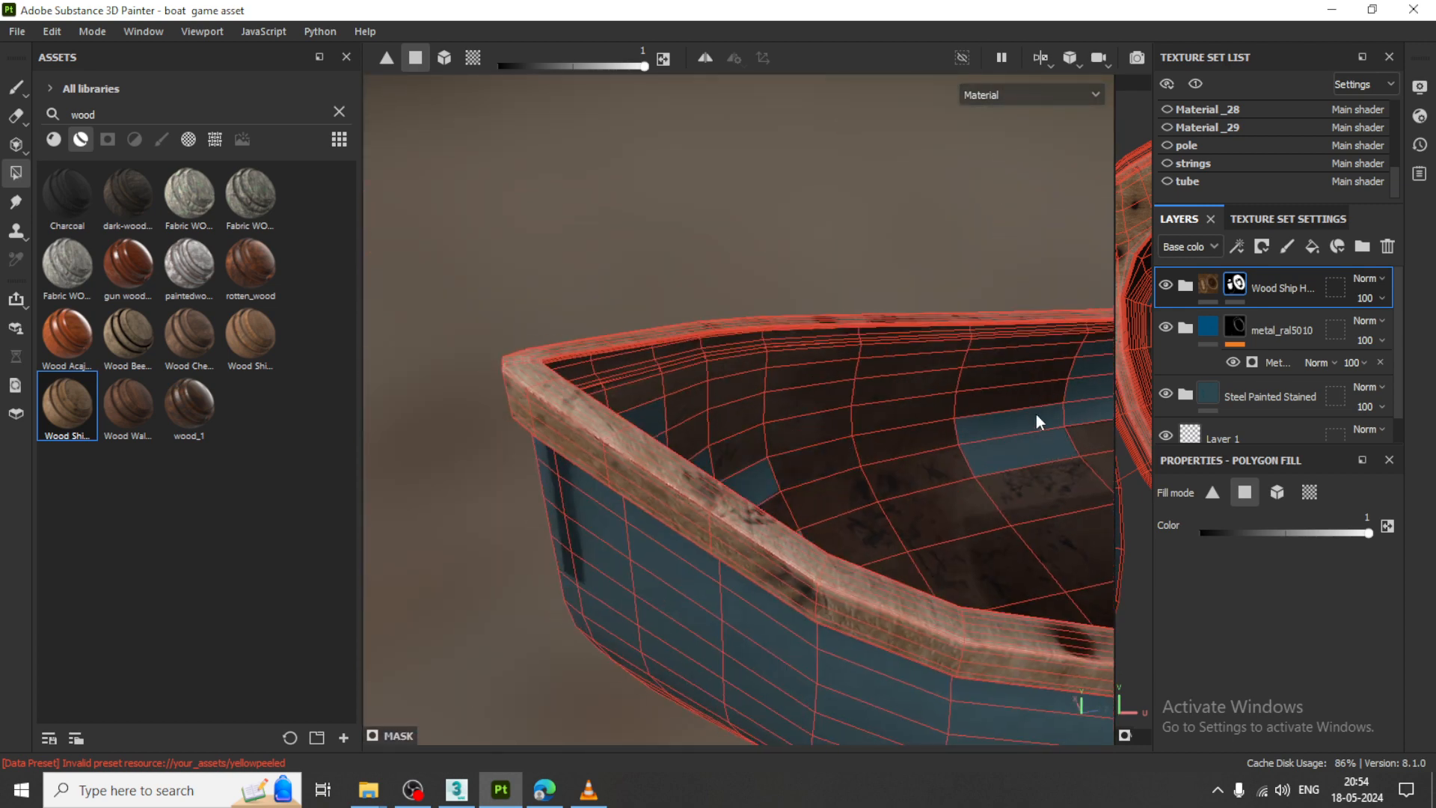
alt+drag(1036, 417, 640, 537)
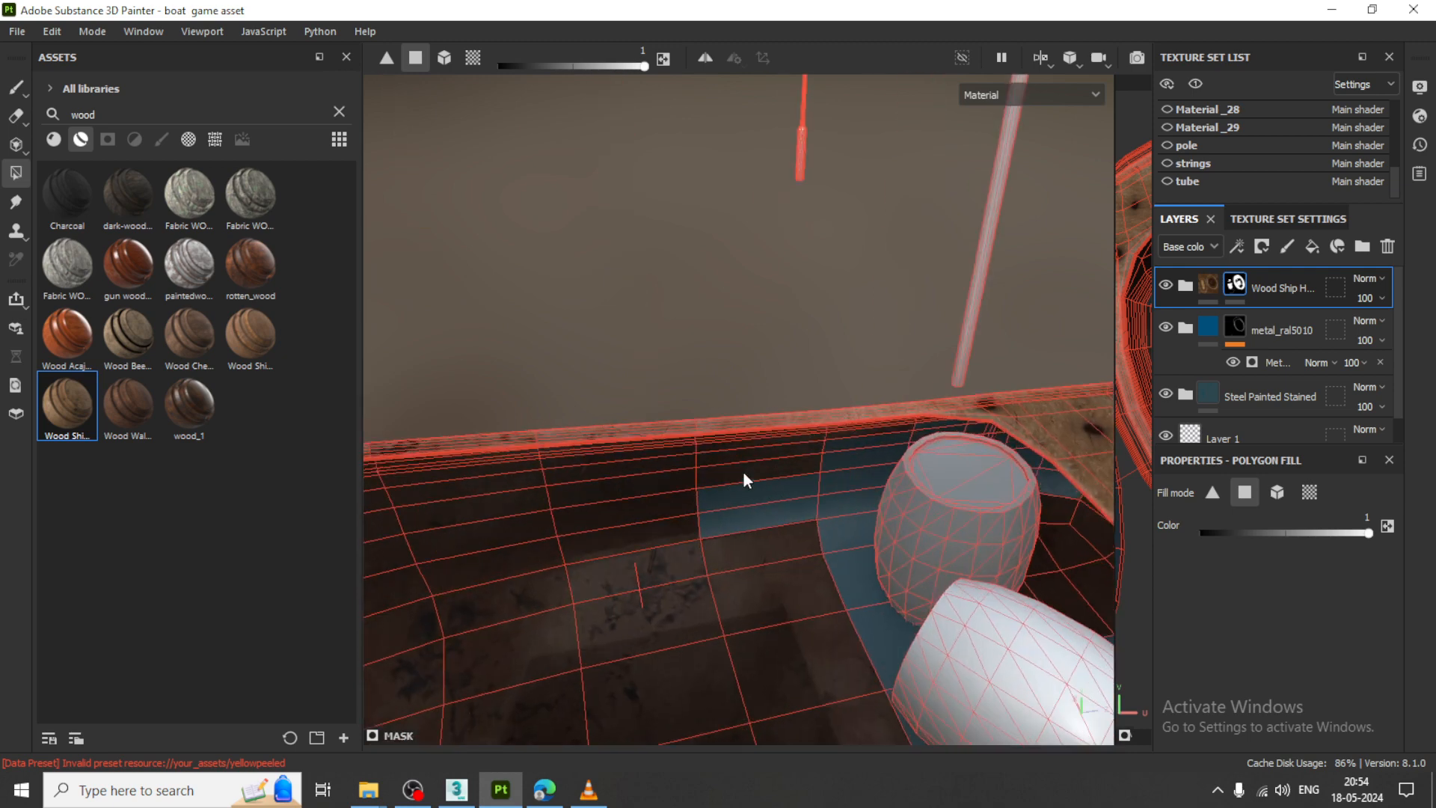
click(743, 516)
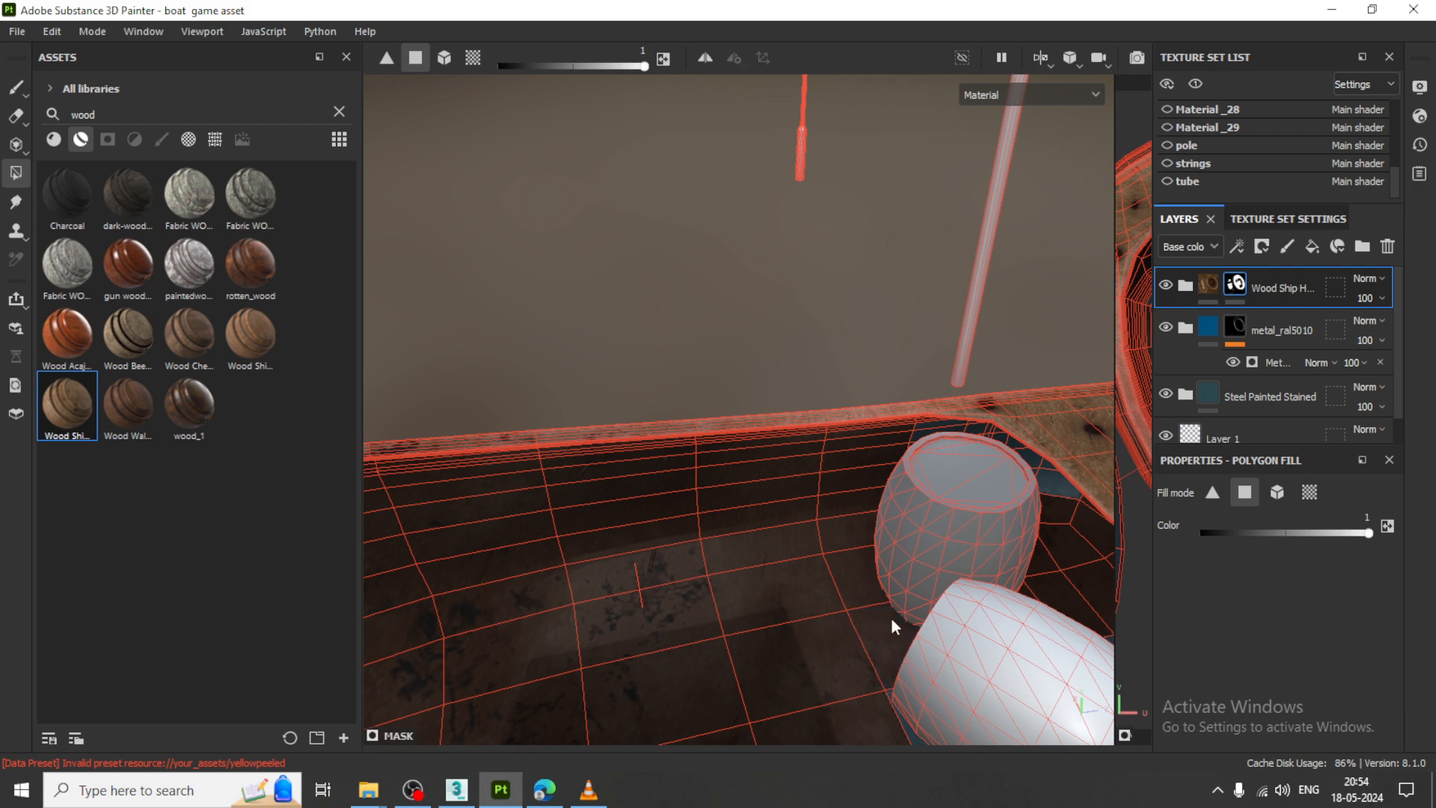
- Fill wood onto the painted interior panels around the barrels, beneath the stern deck and inside the bow
alt+drag(892, 618, 599, 564)
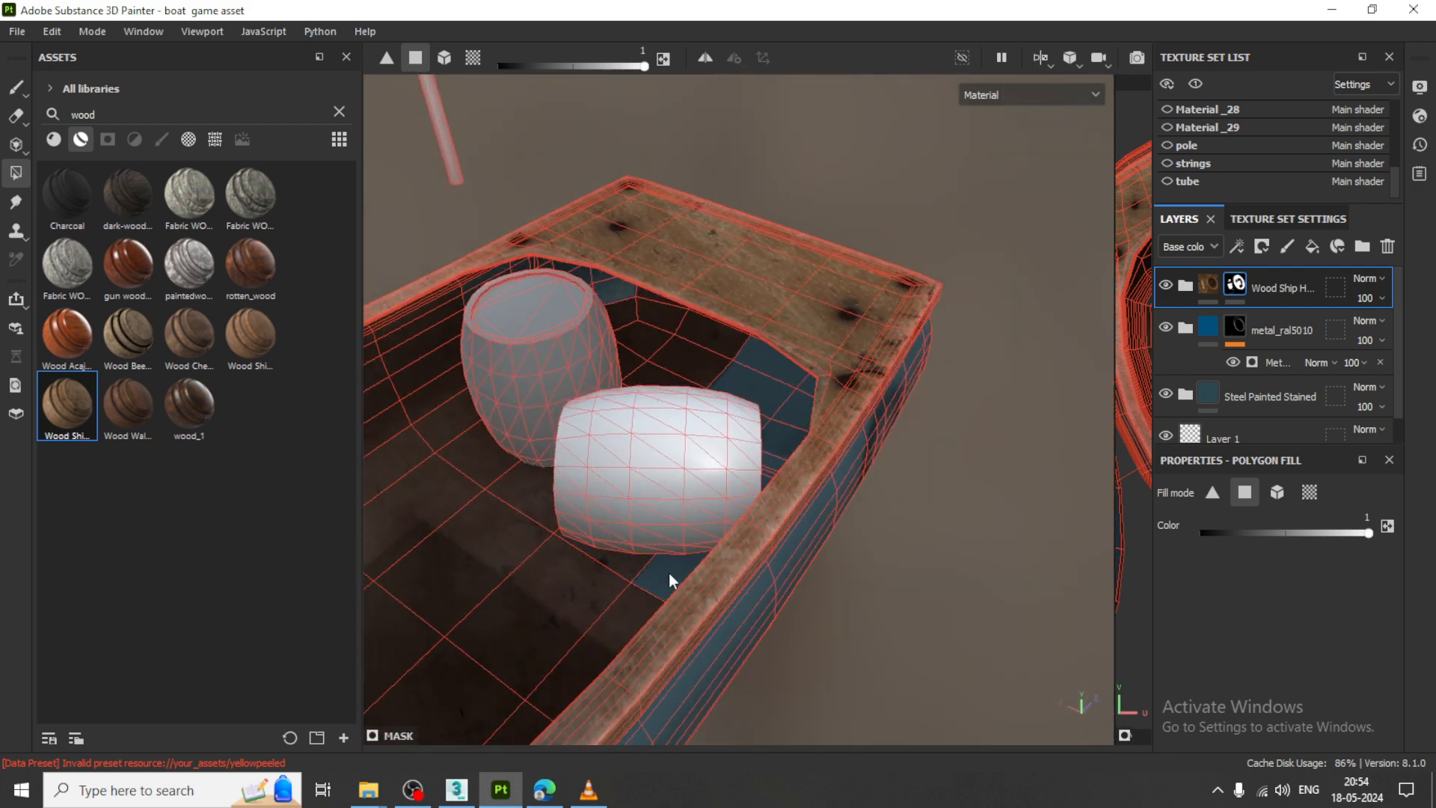
scroll(668, 566, down, 3)
alt+drag(709, 531, 782, 510)
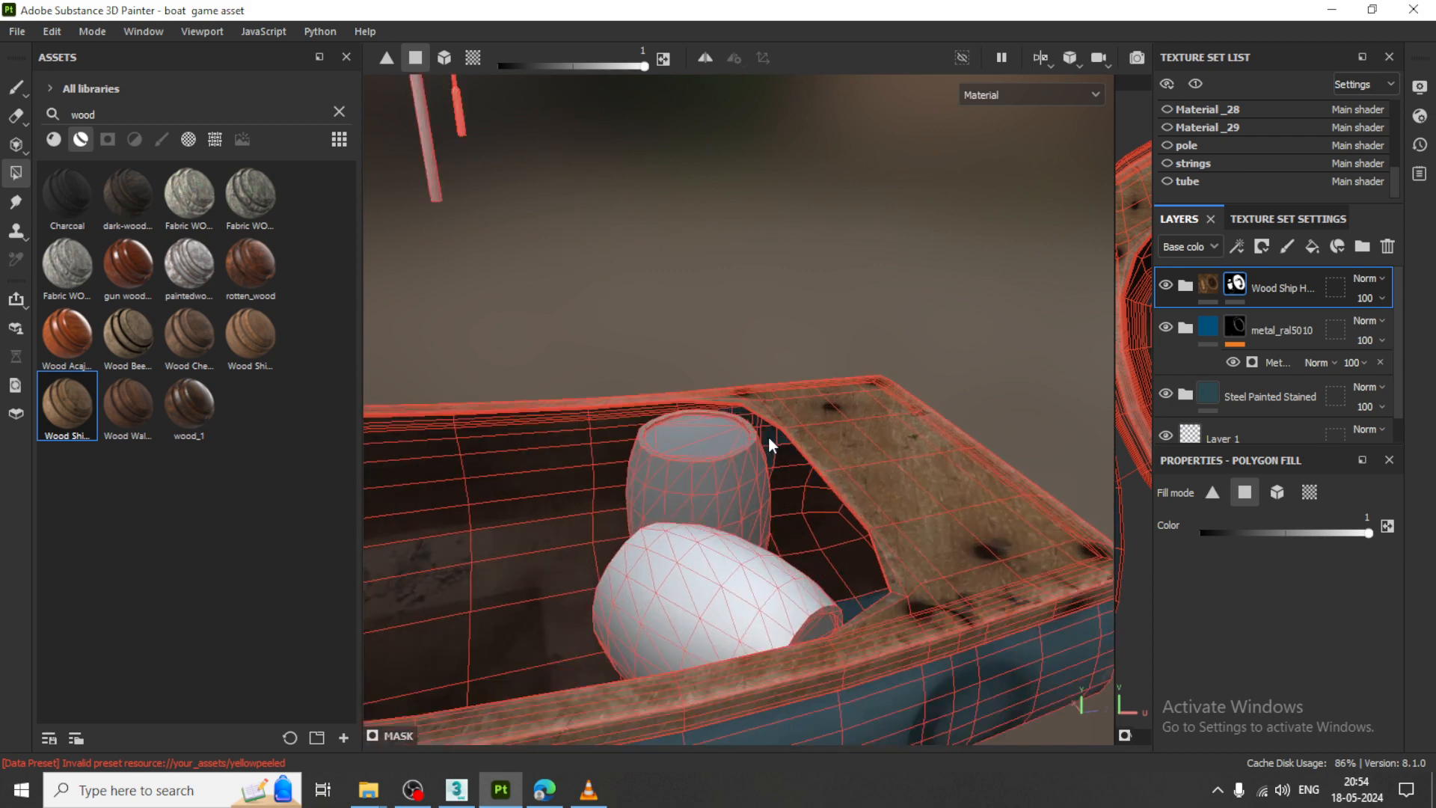
alt+drag(886, 518, 638, 521)
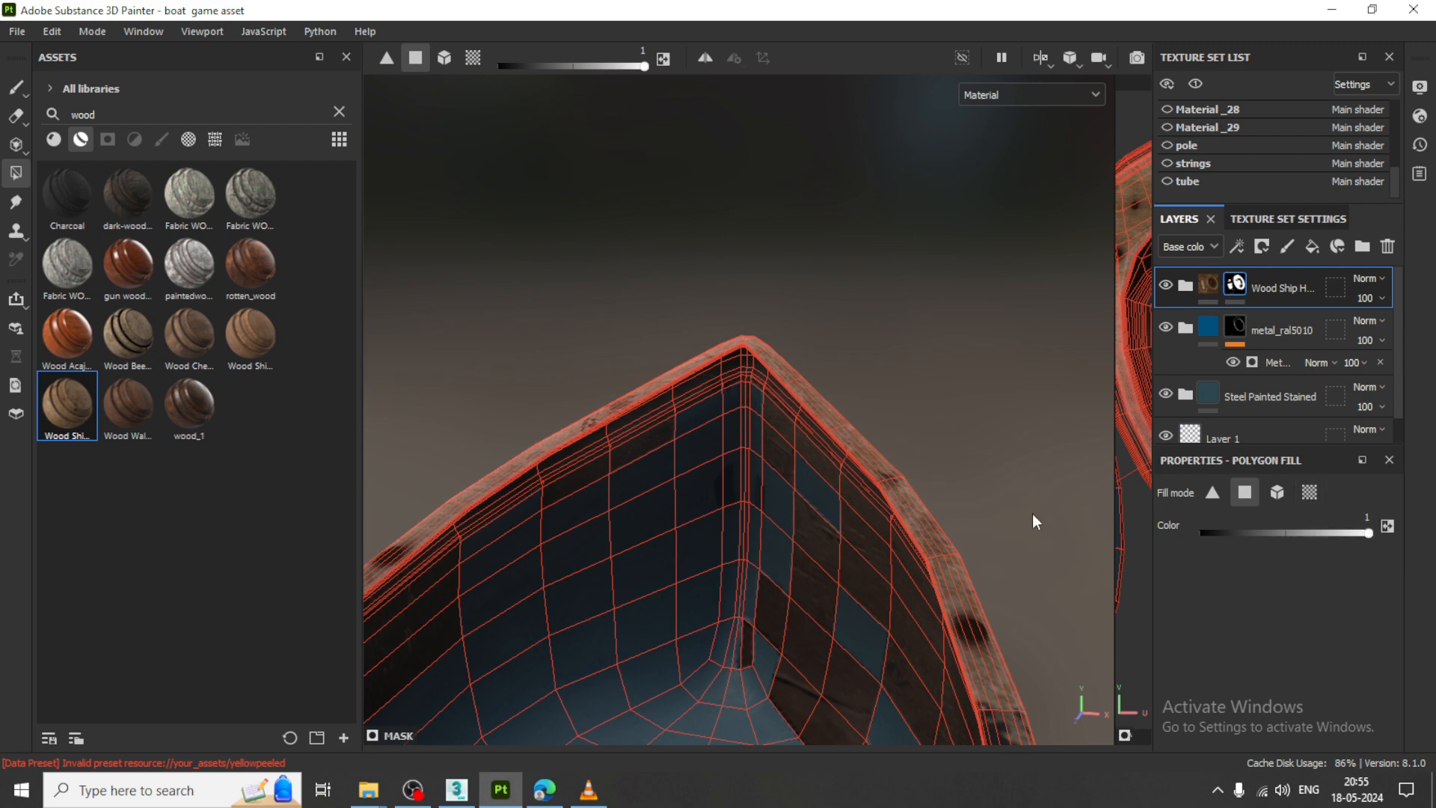
- Make the cyl, front, pole, strings, tube and Material _29 texture sets visible
scroll(774, 519, down, 8)
alt+drag(757, 558, 1047, 506)
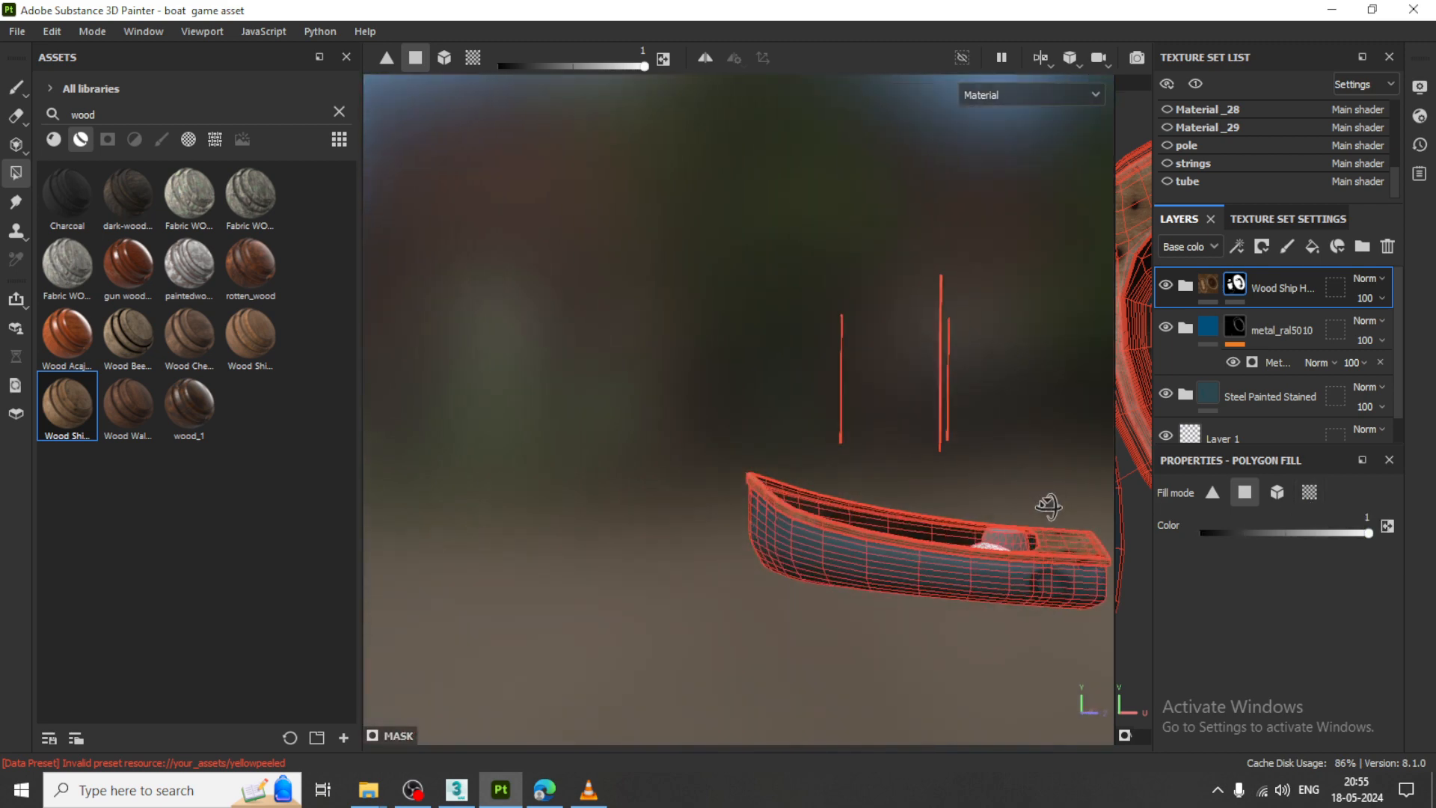
alt+middle_drag(973, 475, 714, 501)
scroll(810, 518, up, 5)
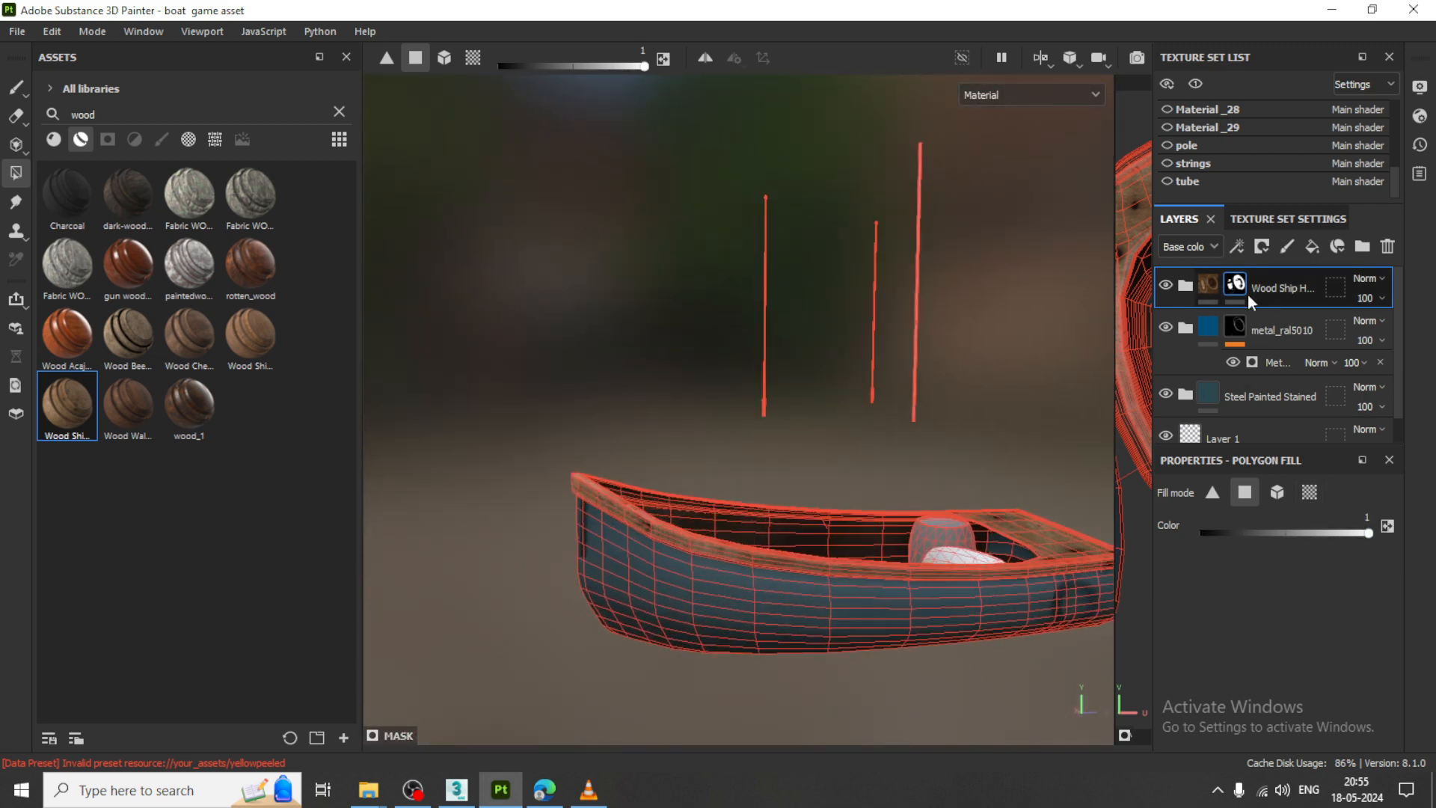
scroll(1171, 150, up, 5)
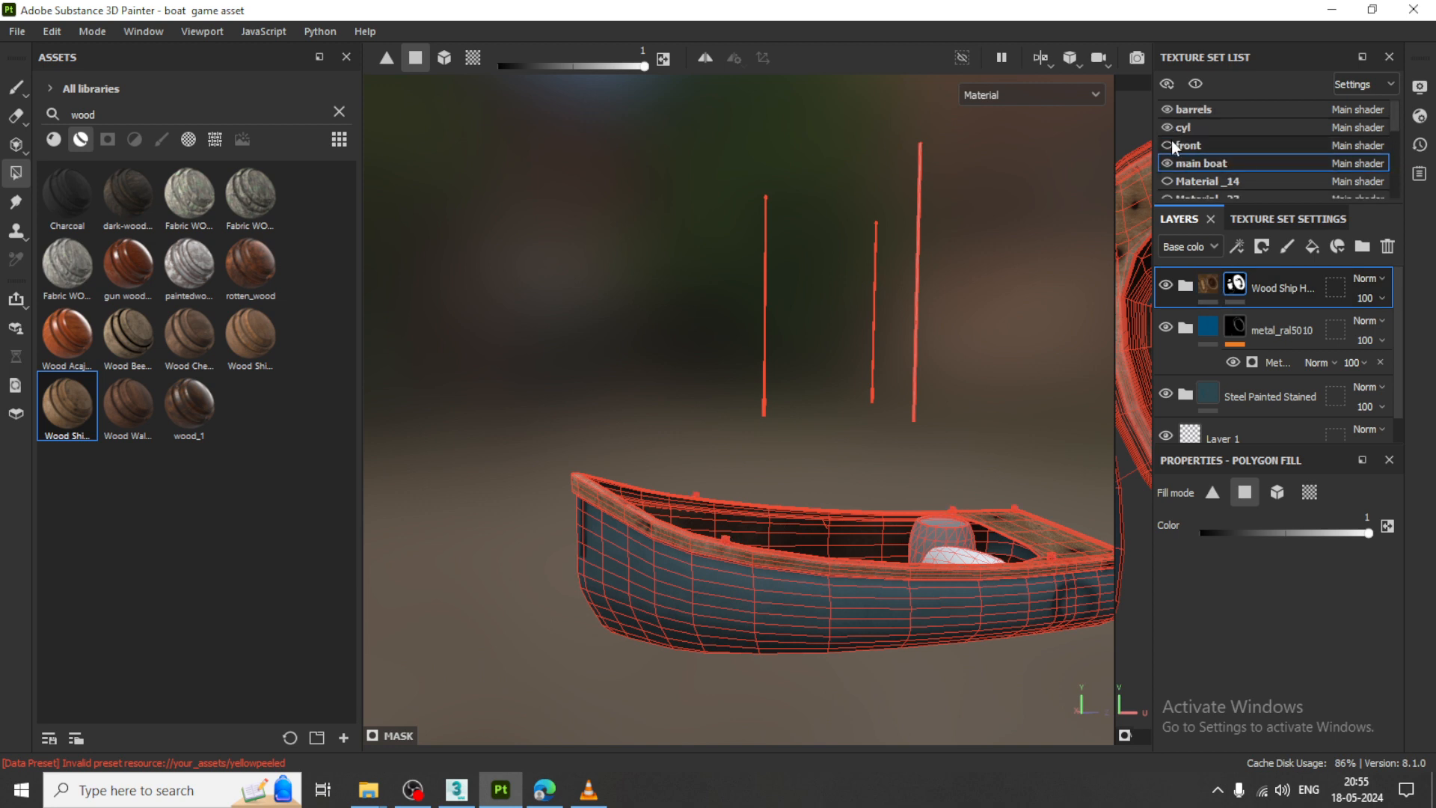
scroll(1170, 166, down, 5)
click(1167, 164)
scroll(1168, 174, down, 1)
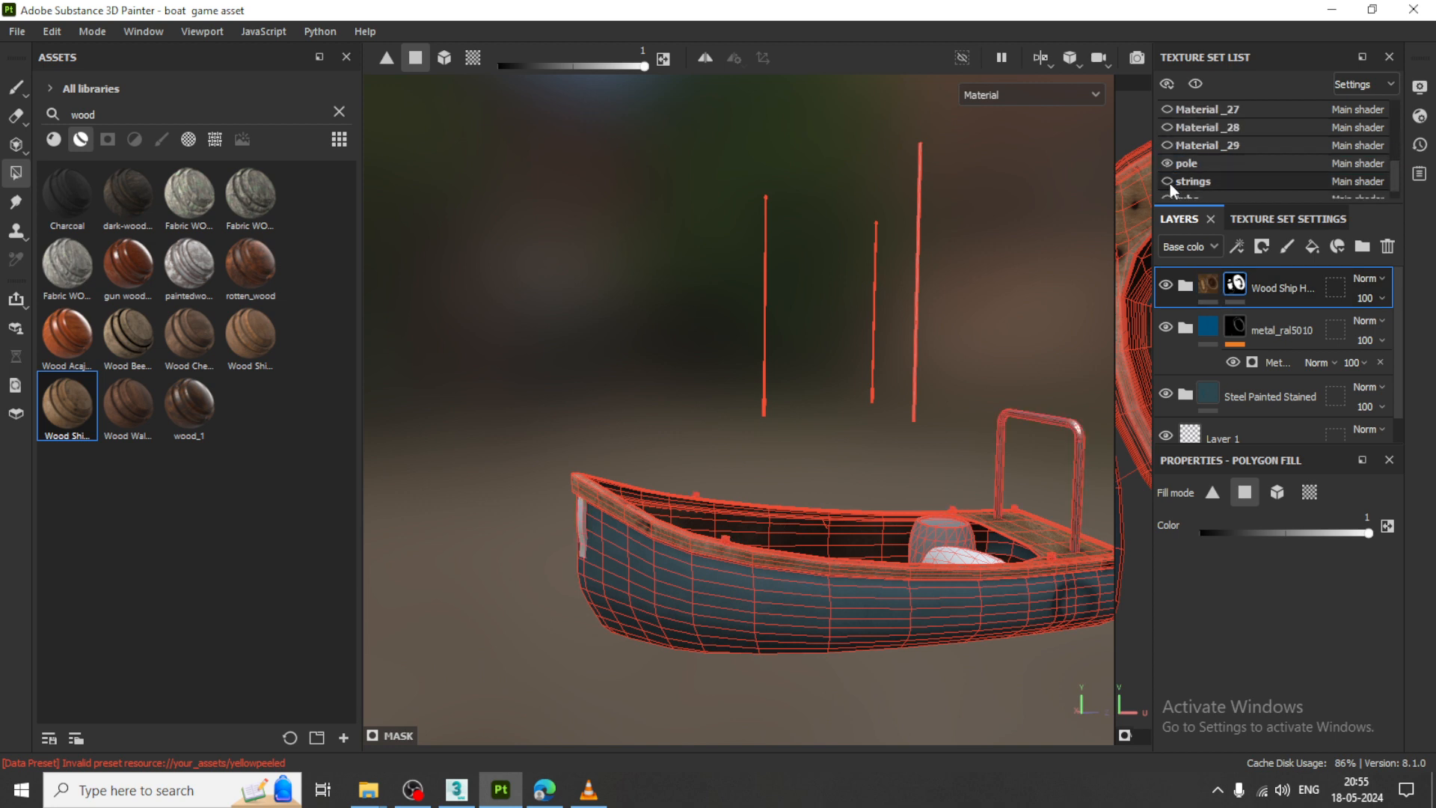
click(1166, 181)
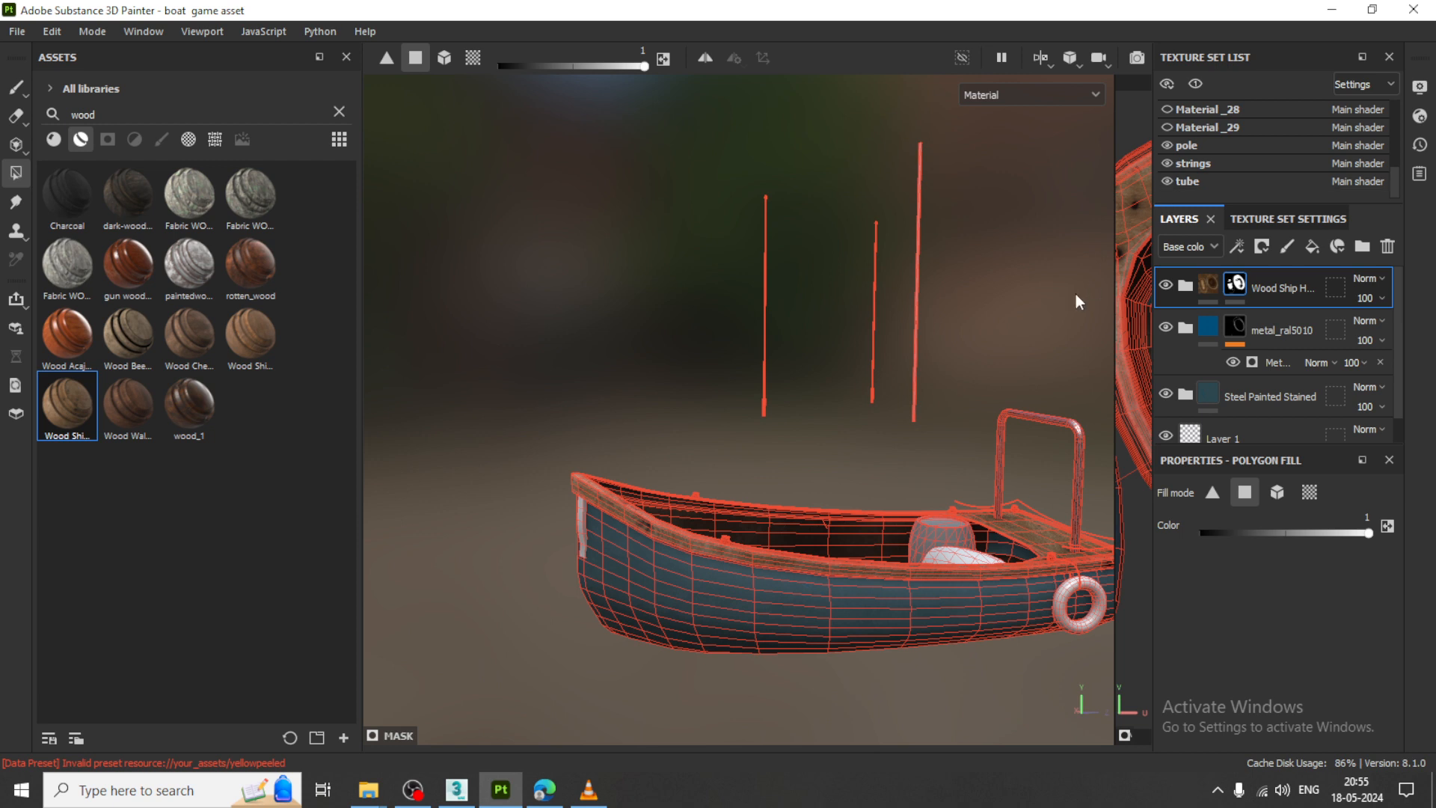
click(1167, 128)
- Make the Material _26, Material _27 and Material _28 texture sets visible
scroll(1174, 128, up, 3)
scroll(1172, 132, up, 4)
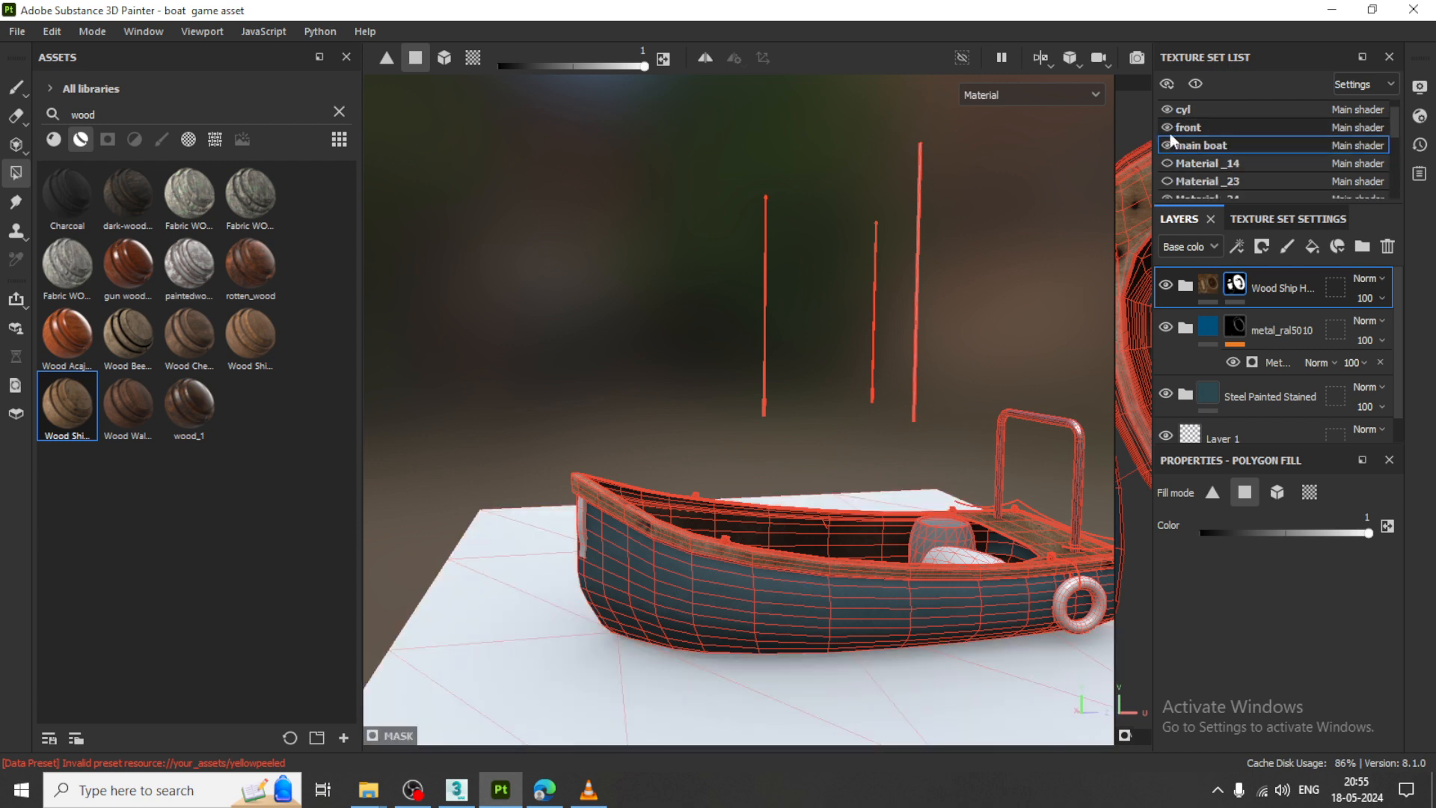
scroll(1179, 160, down, 3)
click(1169, 163)
click(1168, 146)
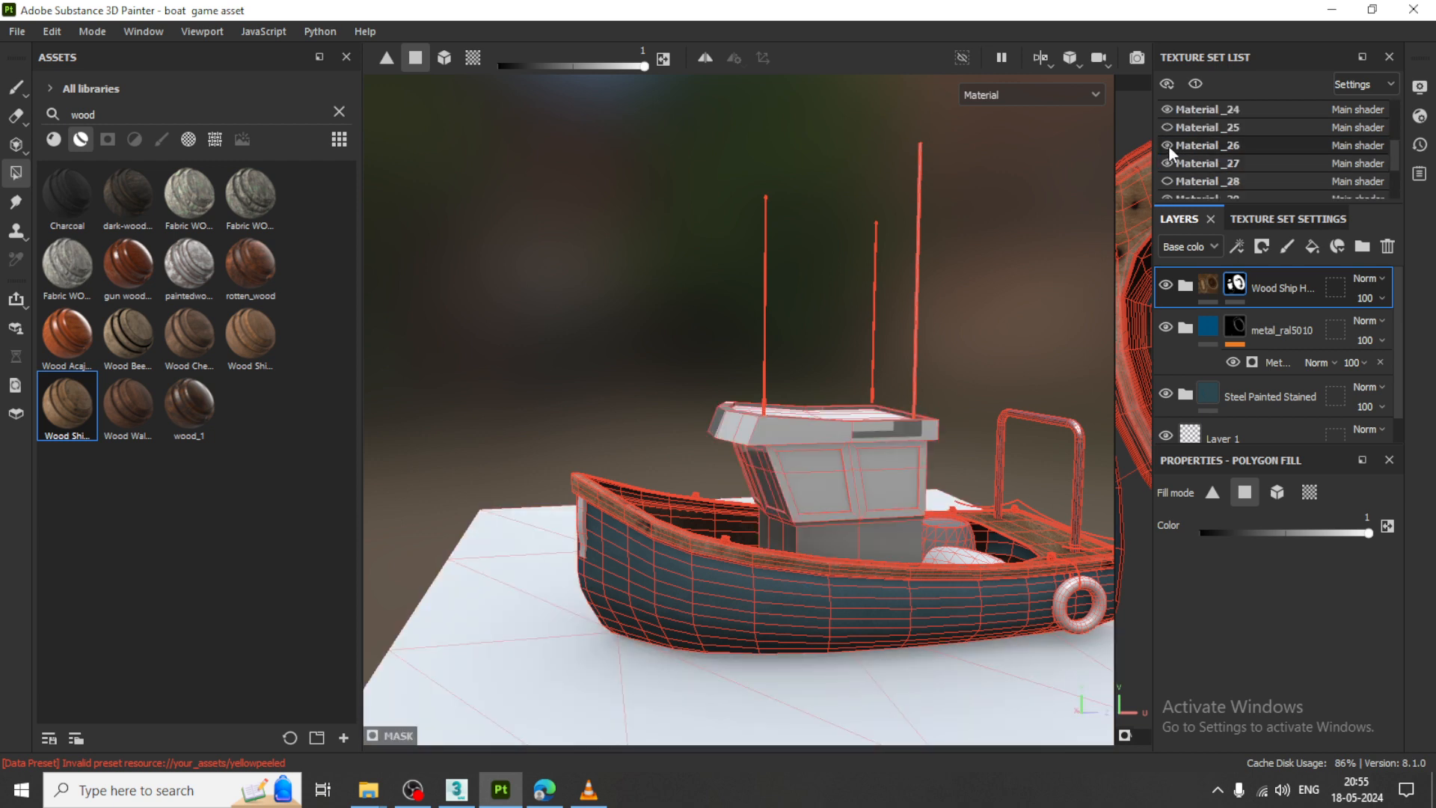
click(1167, 182)
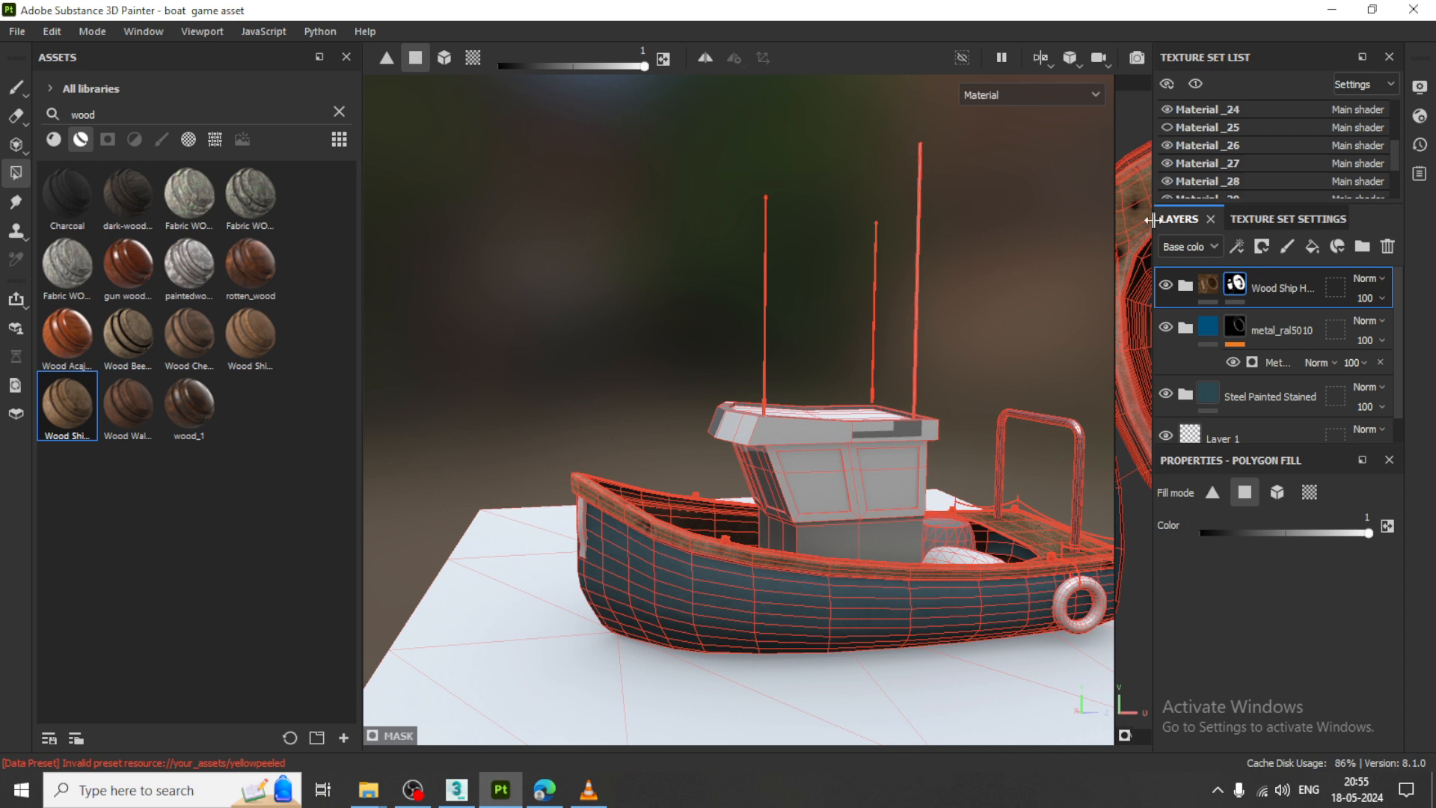
- Set the wood mask's fill colour to 0 and clear the leftover wood patch from the outer hull near the bow
click(1210, 331)
scroll(847, 555, up, 5)
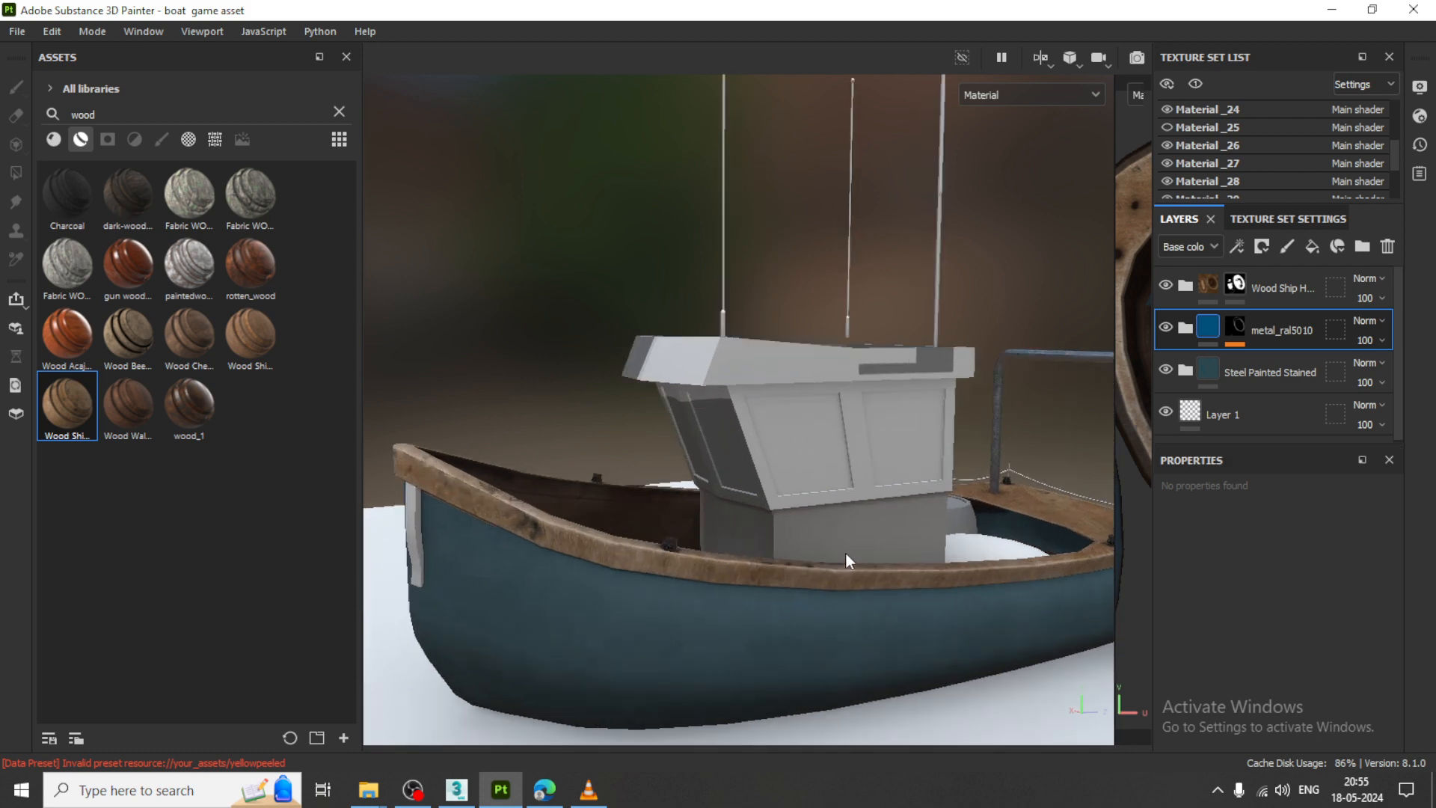
alt+drag(770, 540, 853, 546)
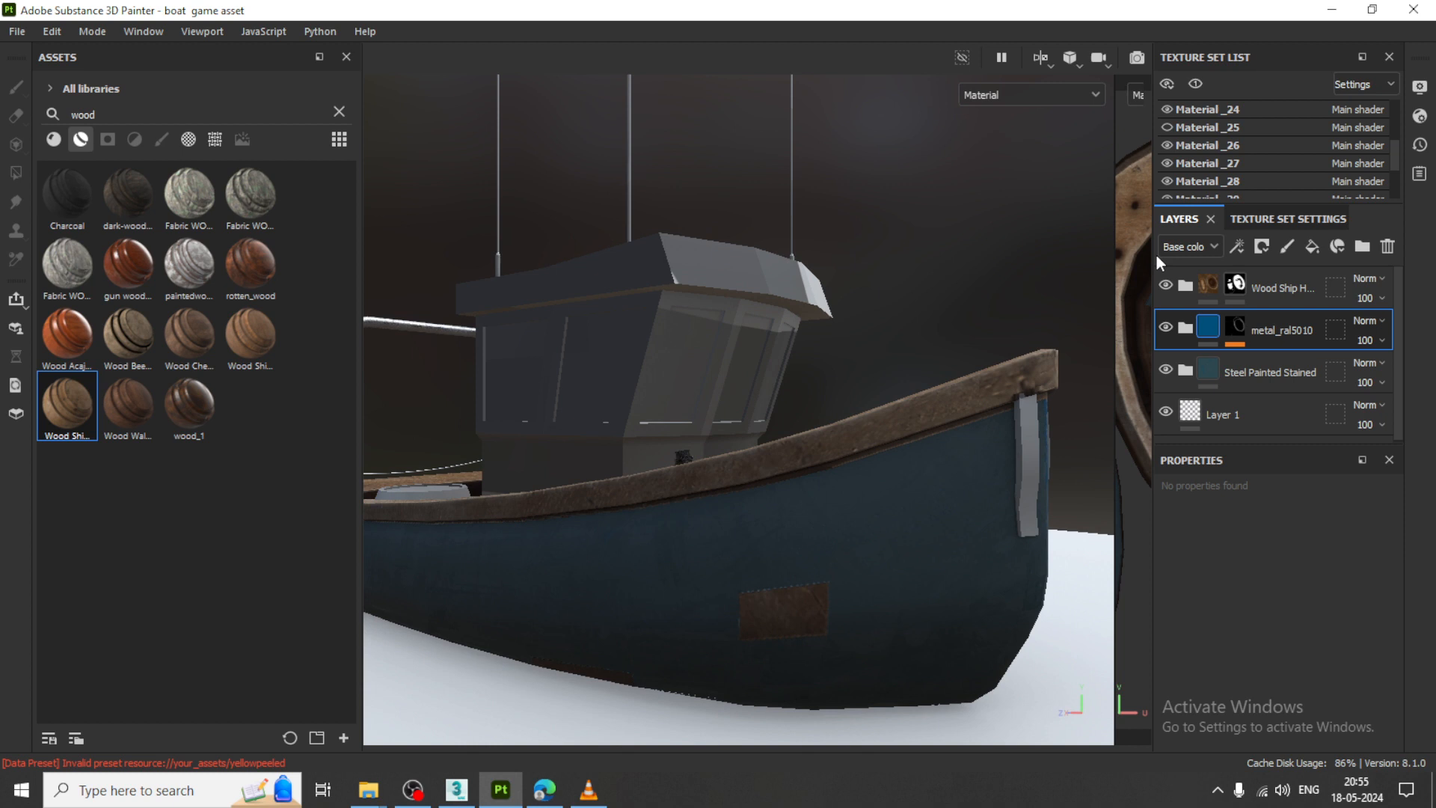
click(1235, 286)
key(4)
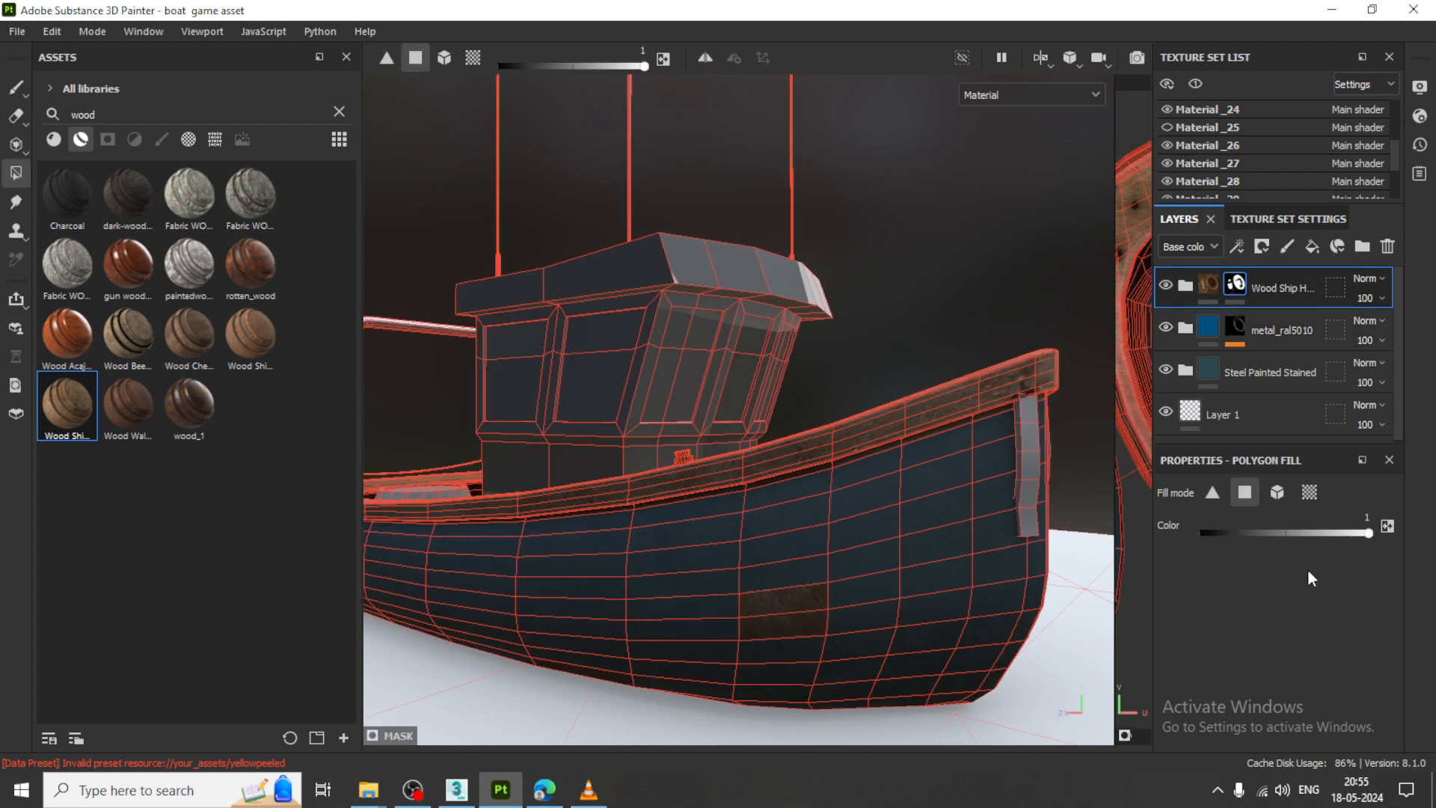
drag(1369, 532, 1072, 533)
click(801, 628)
- Clear the thin wood strips under the rail around the bow stem and its vertical fenders
scroll(891, 462, up, 3)
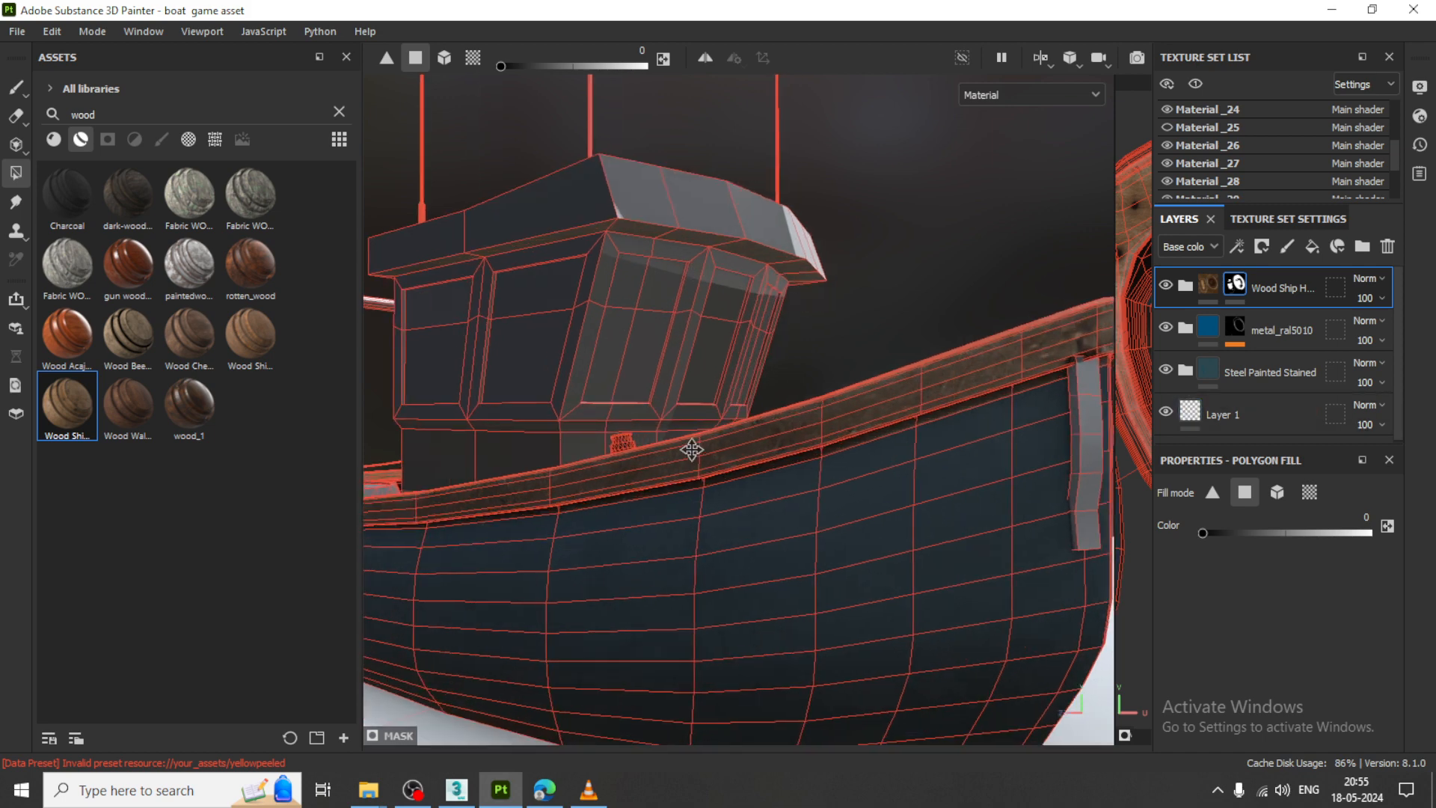
alt+drag(691, 449, 649, 448)
scroll(868, 422, up, 3)
alt+drag(890, 421, 766, 452)
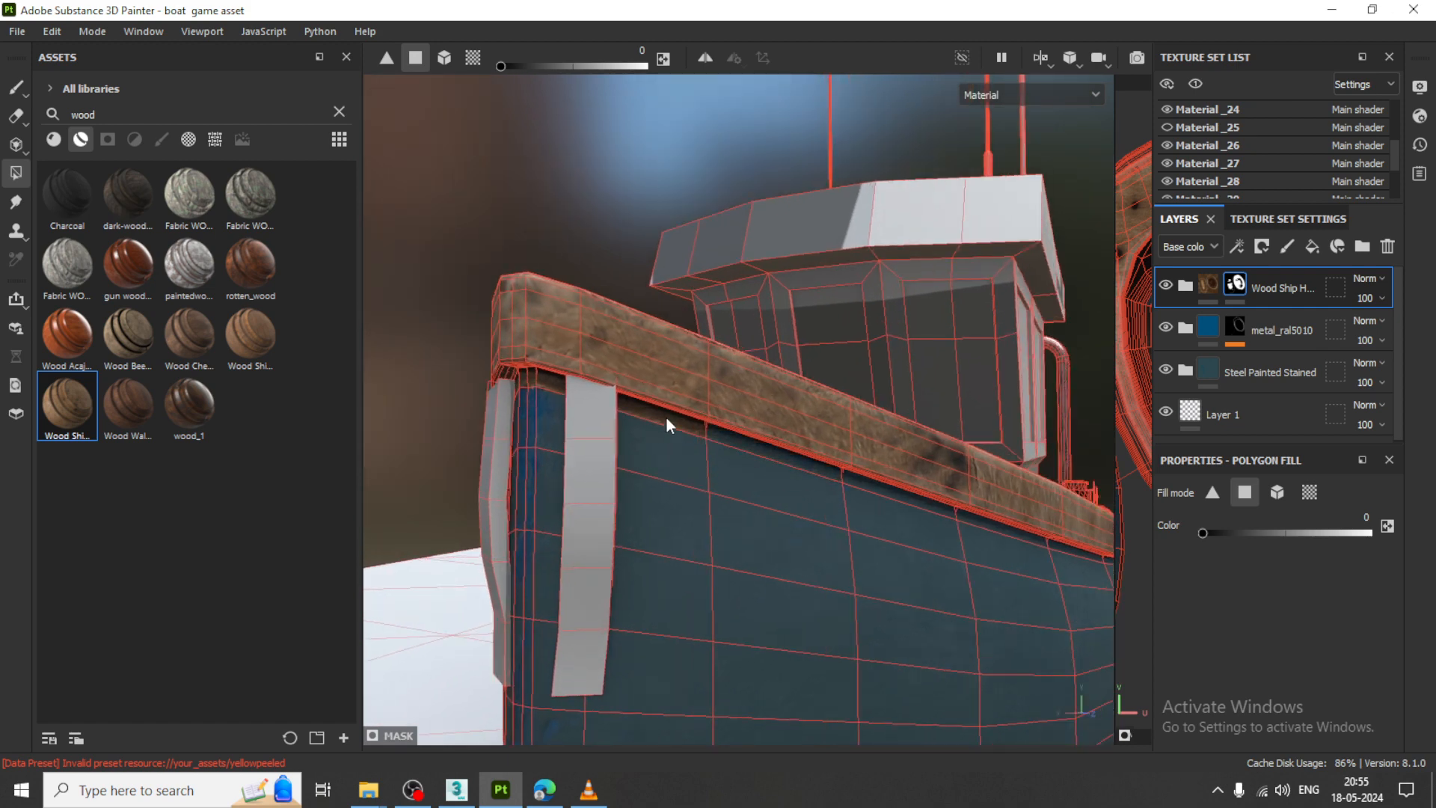
alt+drag(666, 416, 689, 493)
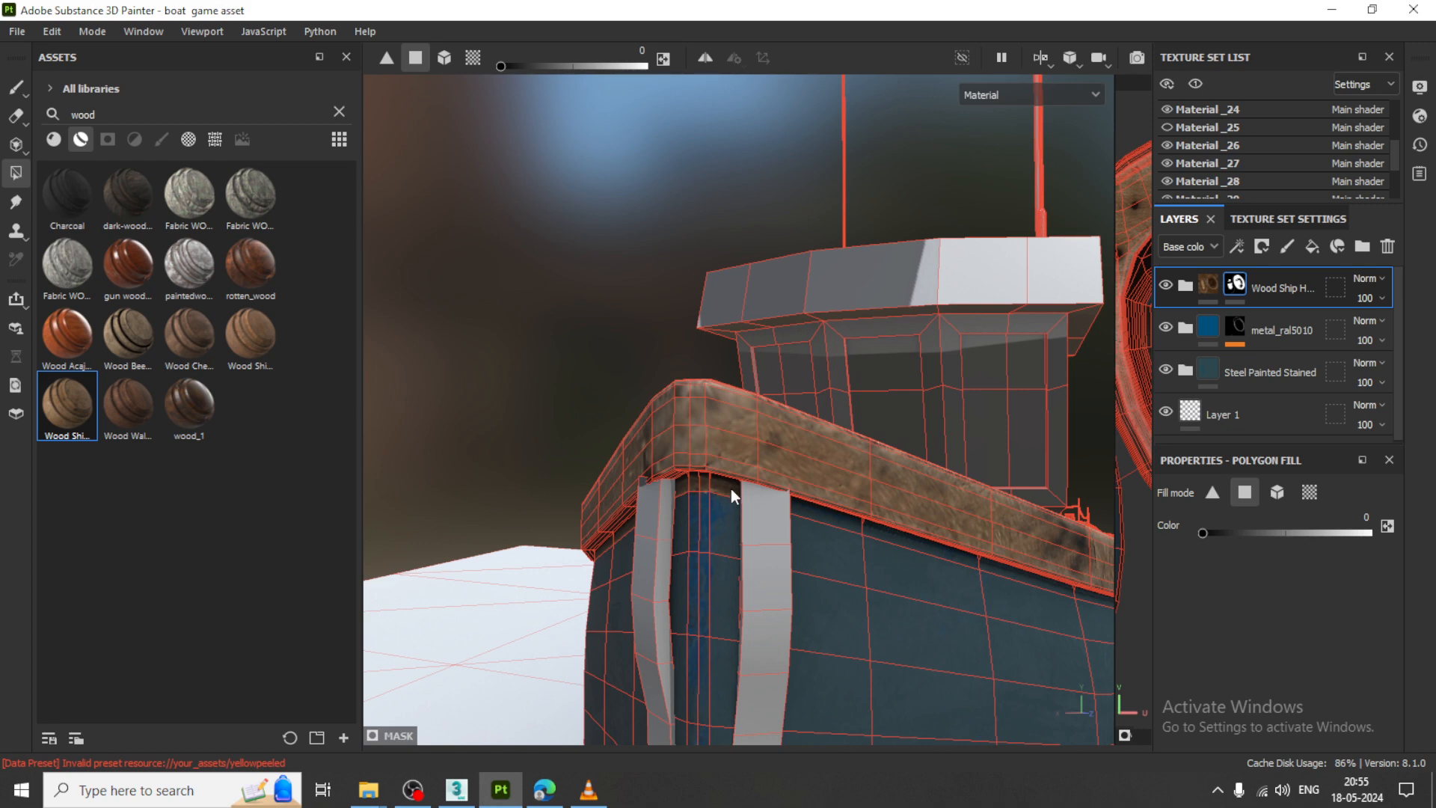
scroll(730, 488, up, 3)
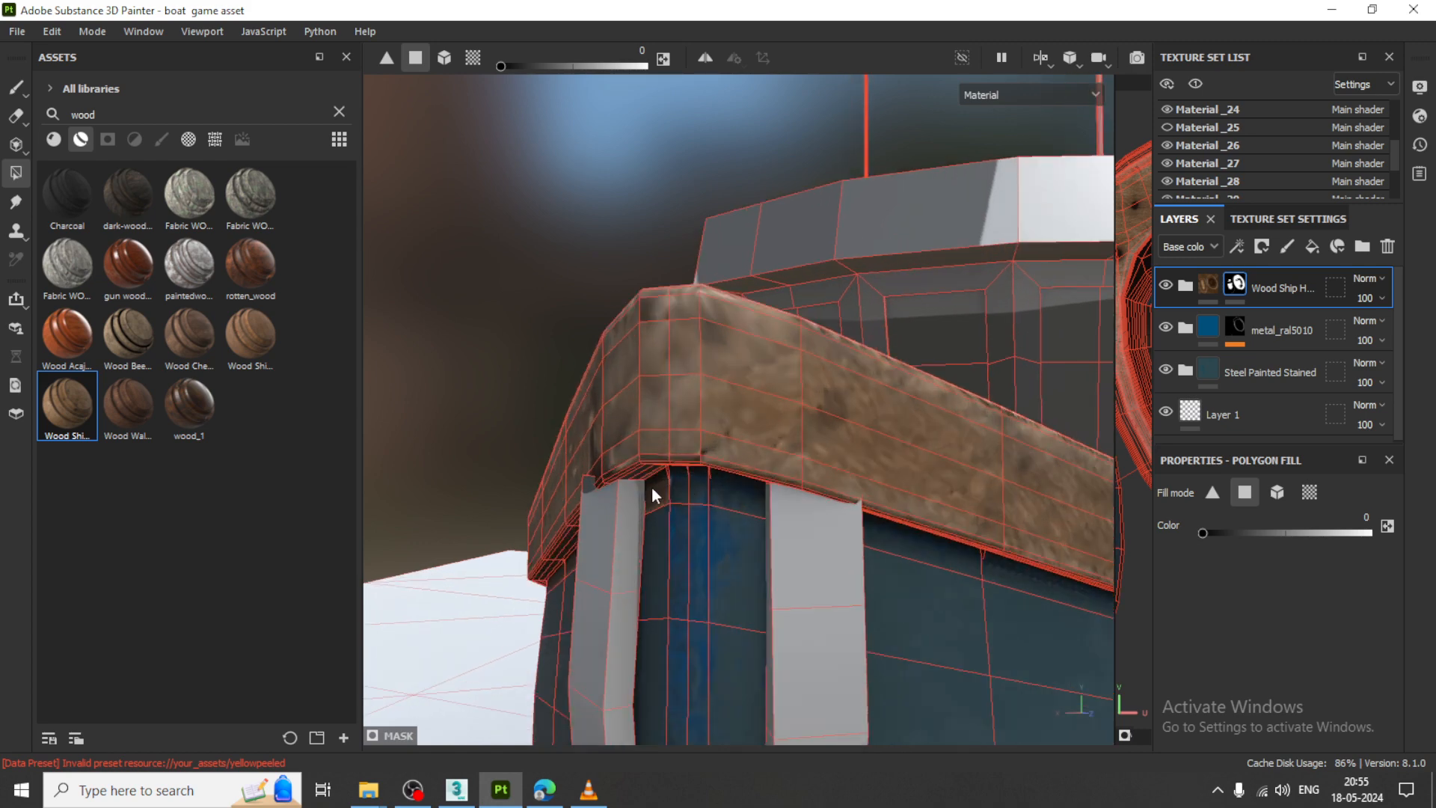
alt+drag(719, 517, 796, 493)
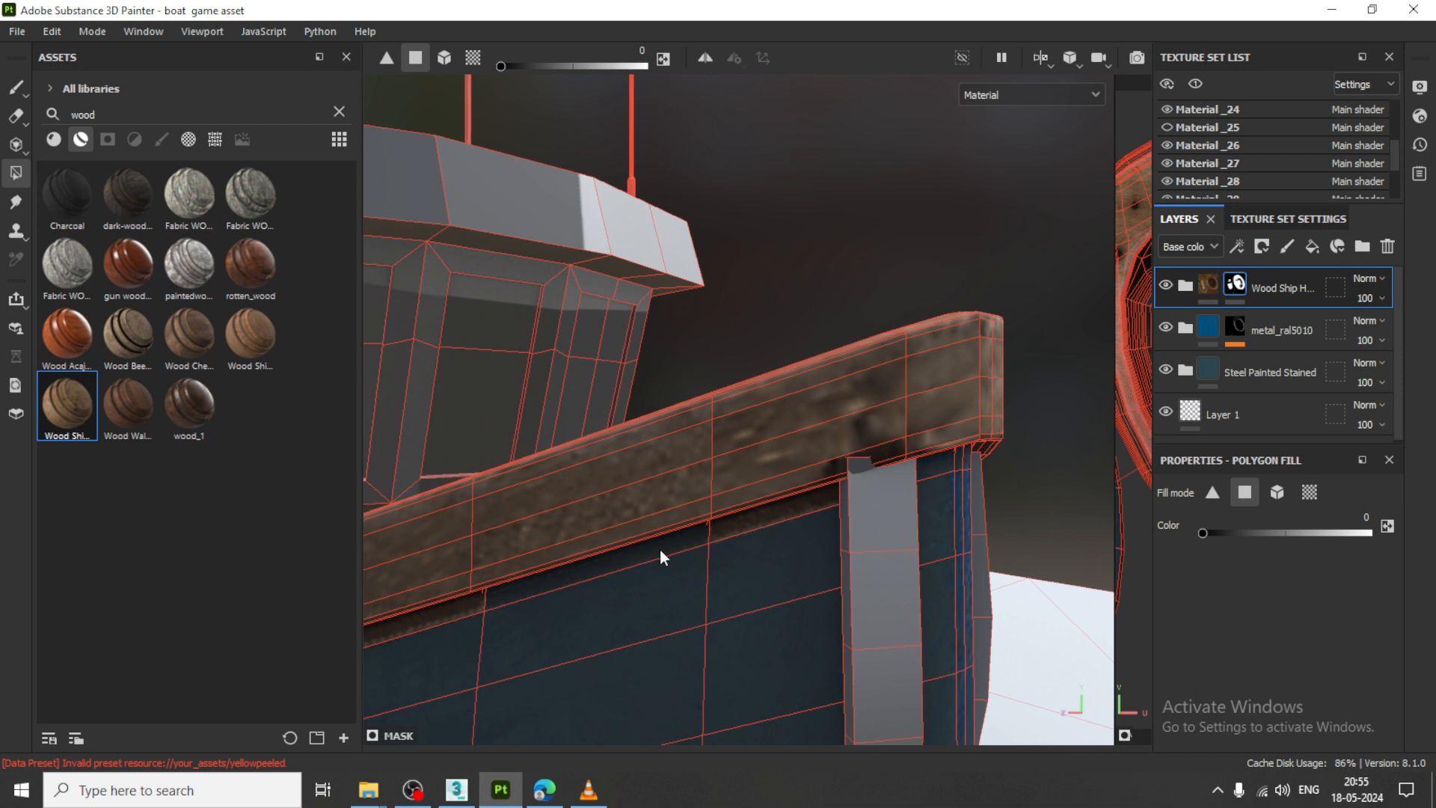
- Remove the wood strip directly under the rail between the bow fender and the front of the cabin
alt+middle_drag(576, 571, 817, 561)
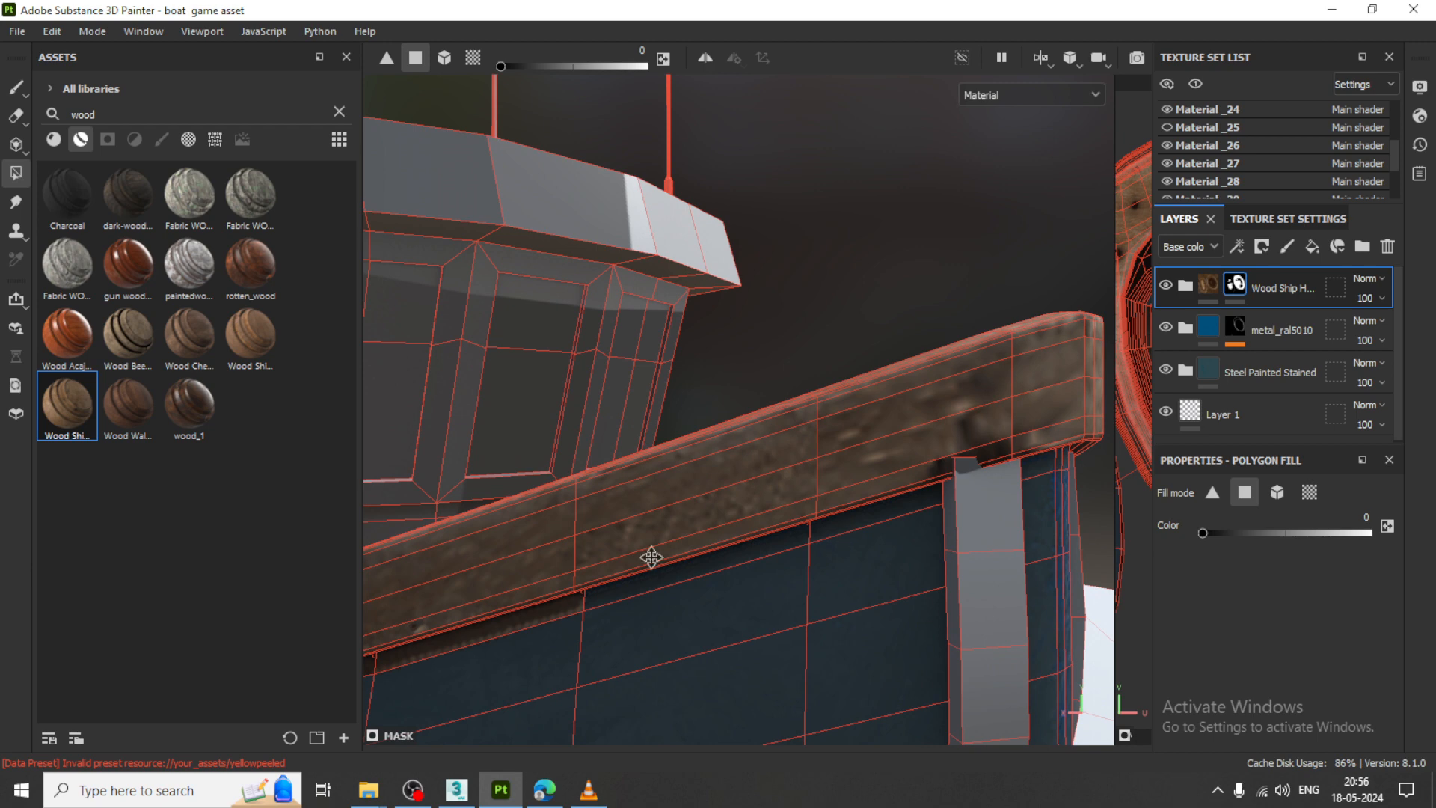
alt+middle_drag(651, 557, 794, 566)
click(757, 577)
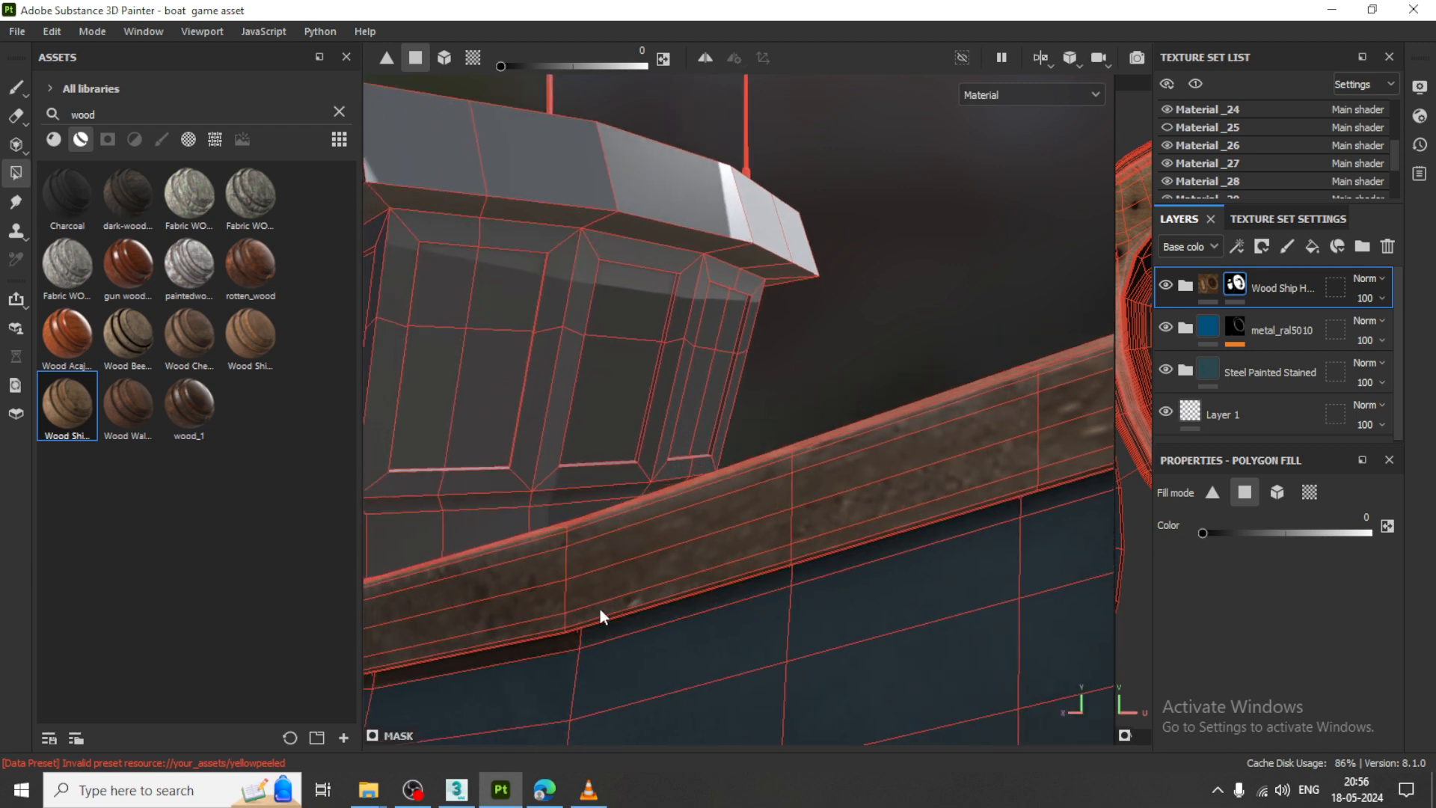
alt+middle_drag(967, 471, 1036, 449)
click(417, 791)
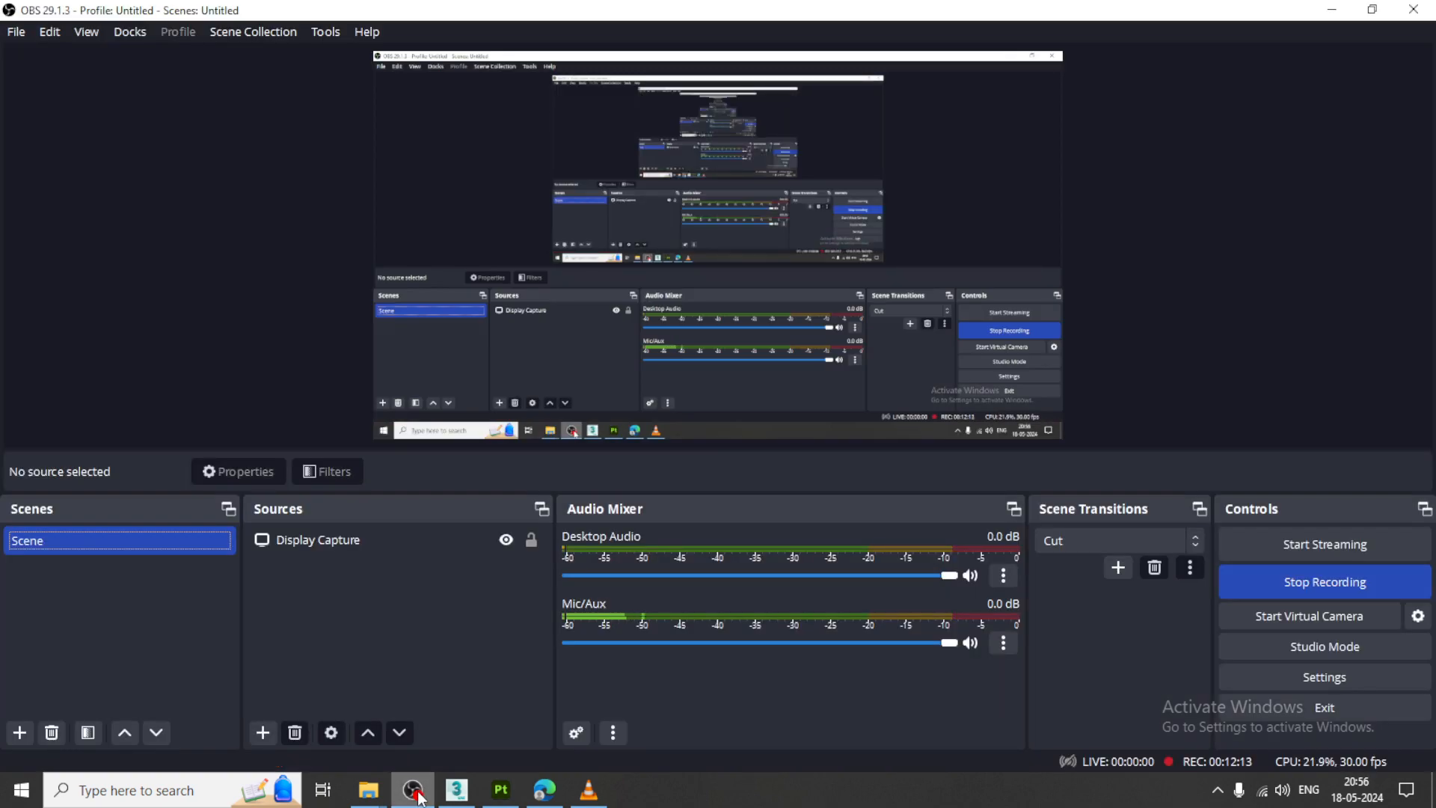
click(416, 791)
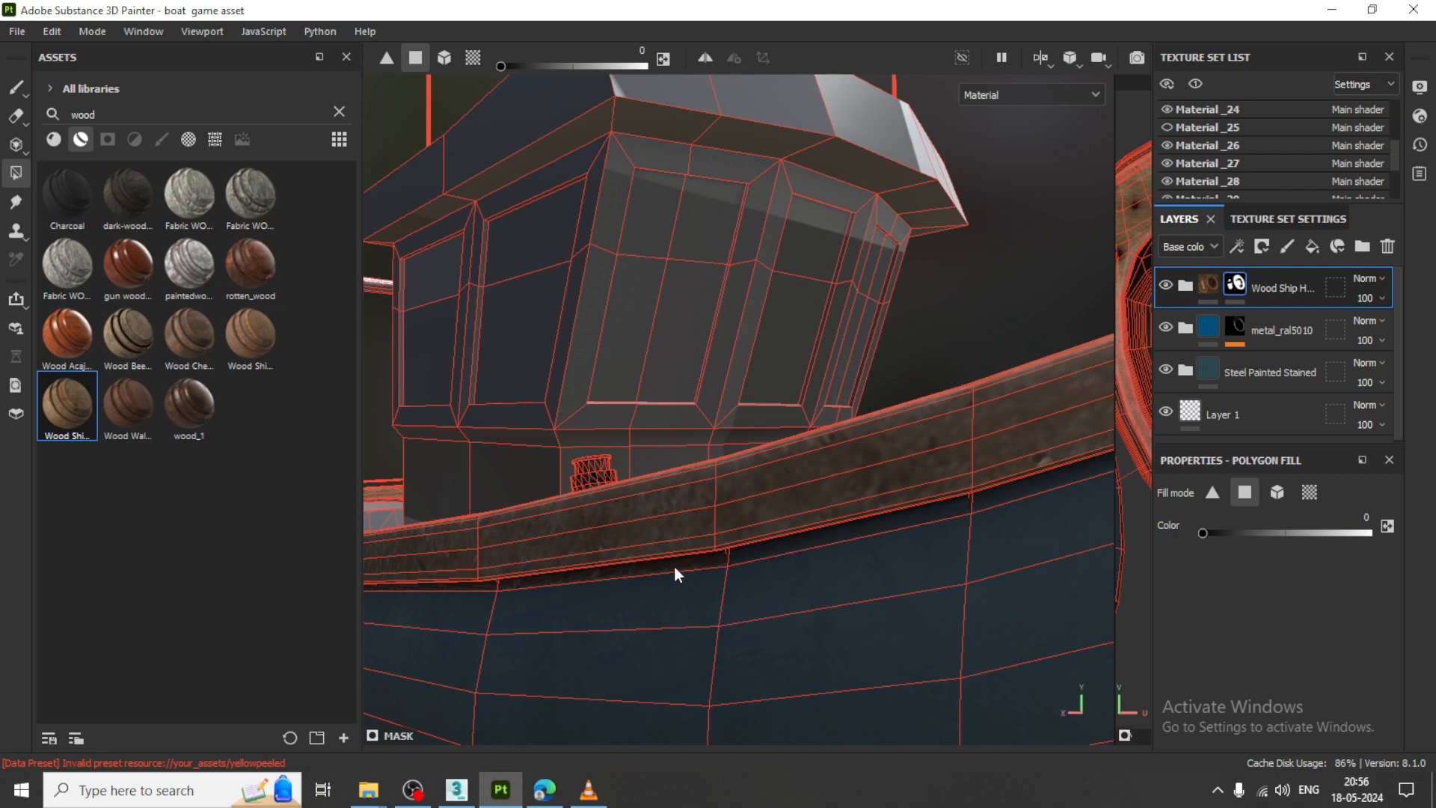
- Clear the remaining wood strip beneath the rail alongside the cabin
alt+drag(481, 568, 935, 540)
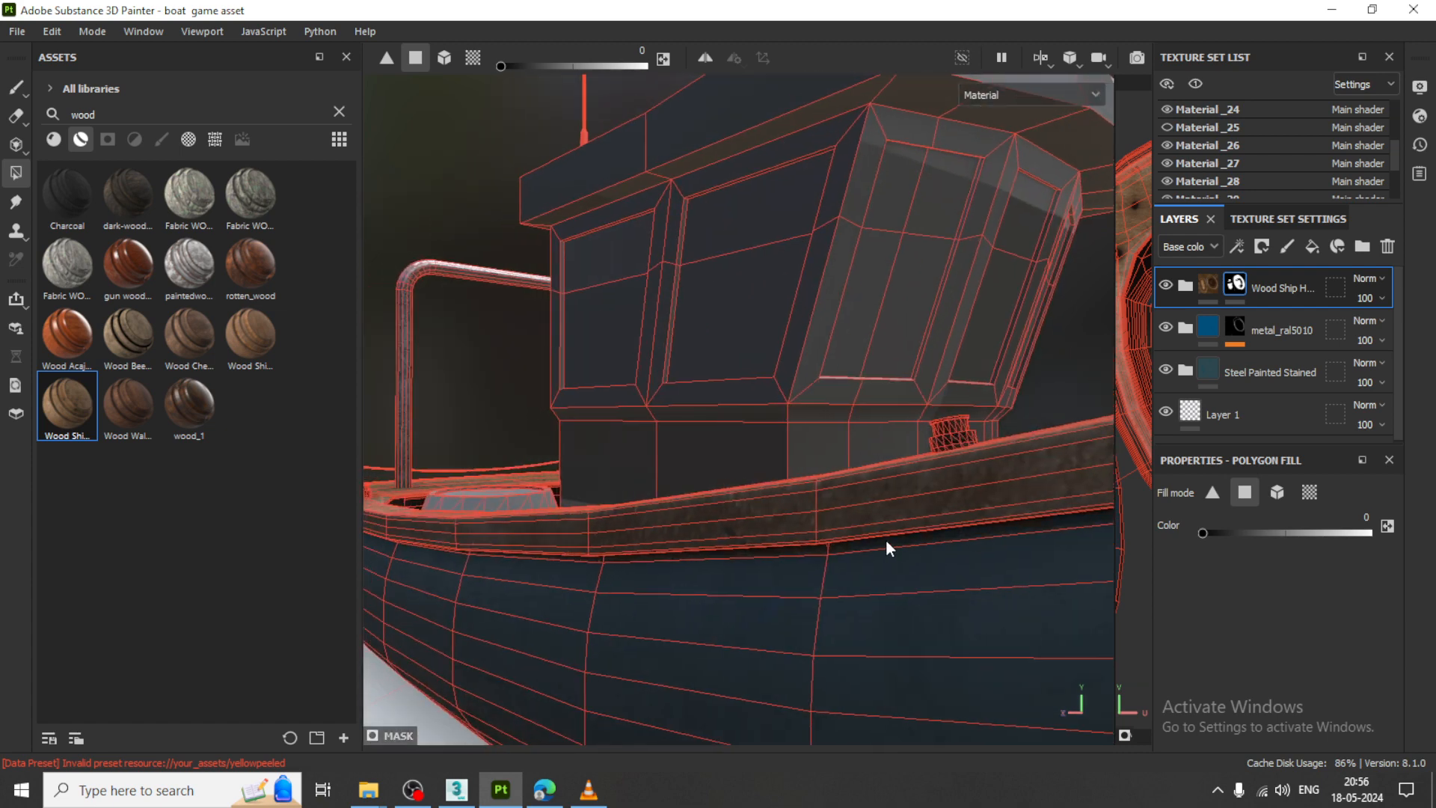
alt+drag(792, 549, 827, 526)
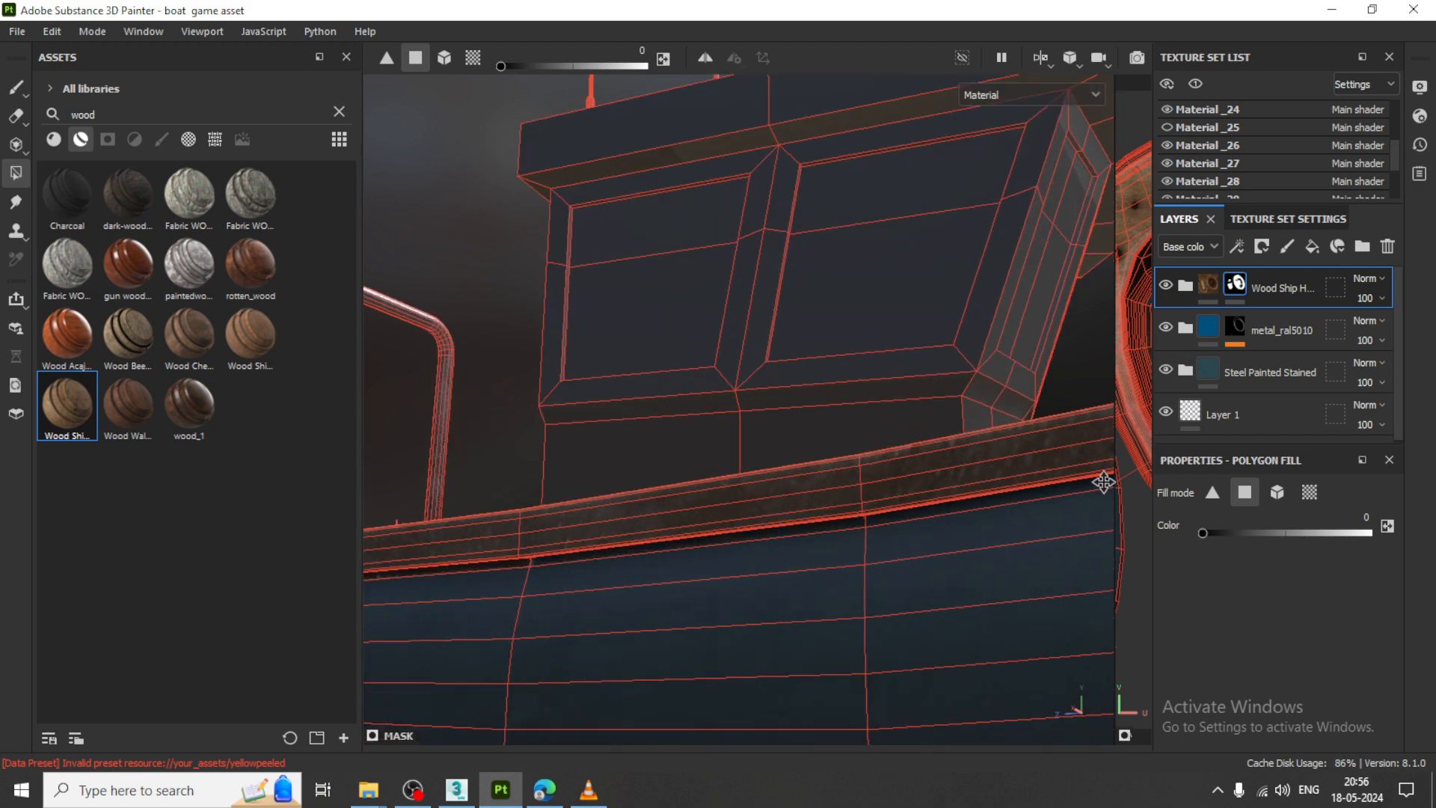
- Inspect the rail's lower edge and the whole boat from several angles for leftover wood on the painted hull
alt+drag(1104, 482, 868, 546)
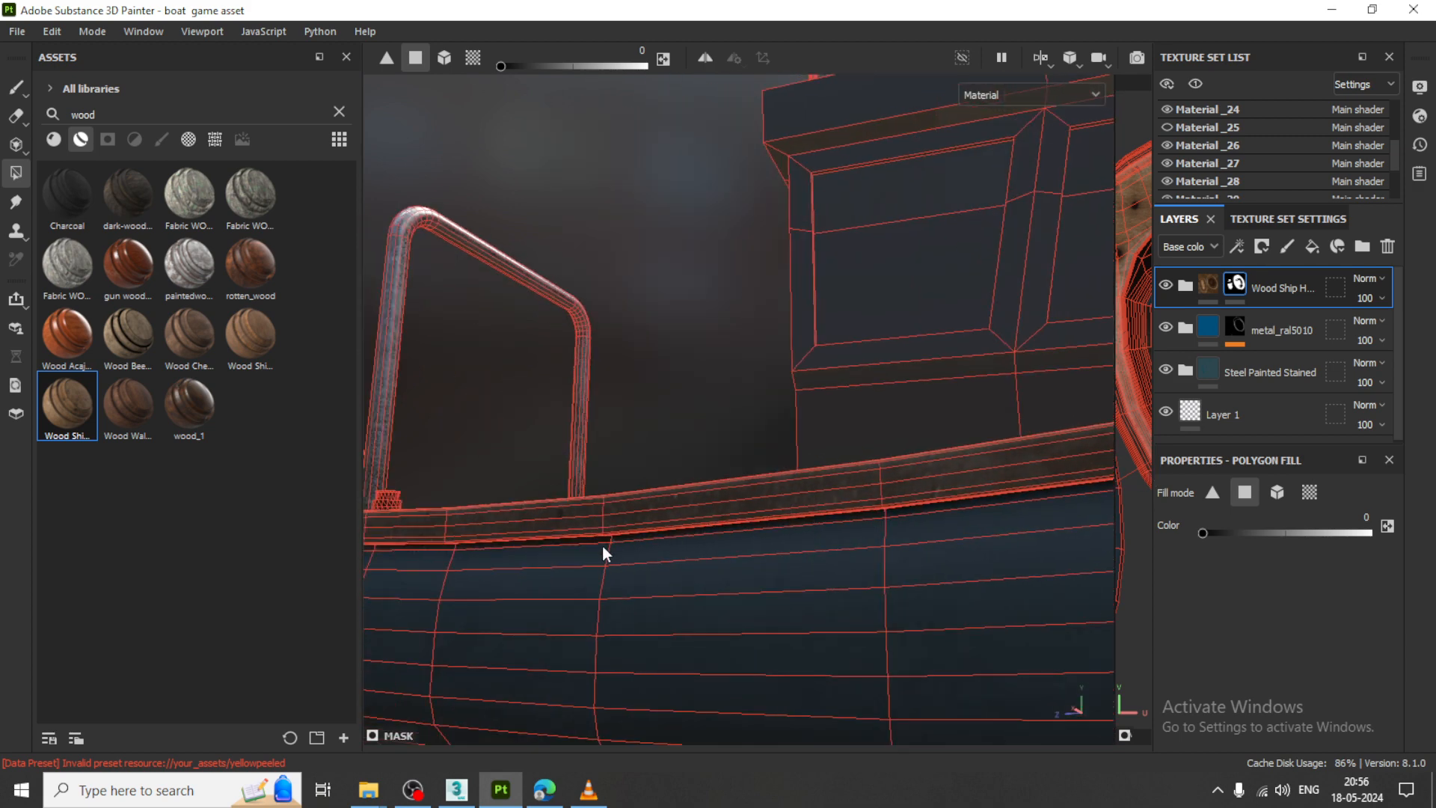
alt+drag(583, 564, 523, 486)
alt+middle_drag(528, 488, 897, 580)
alt+drag(898, 580, 766, 555)
scroll(764, 556, down, 3)
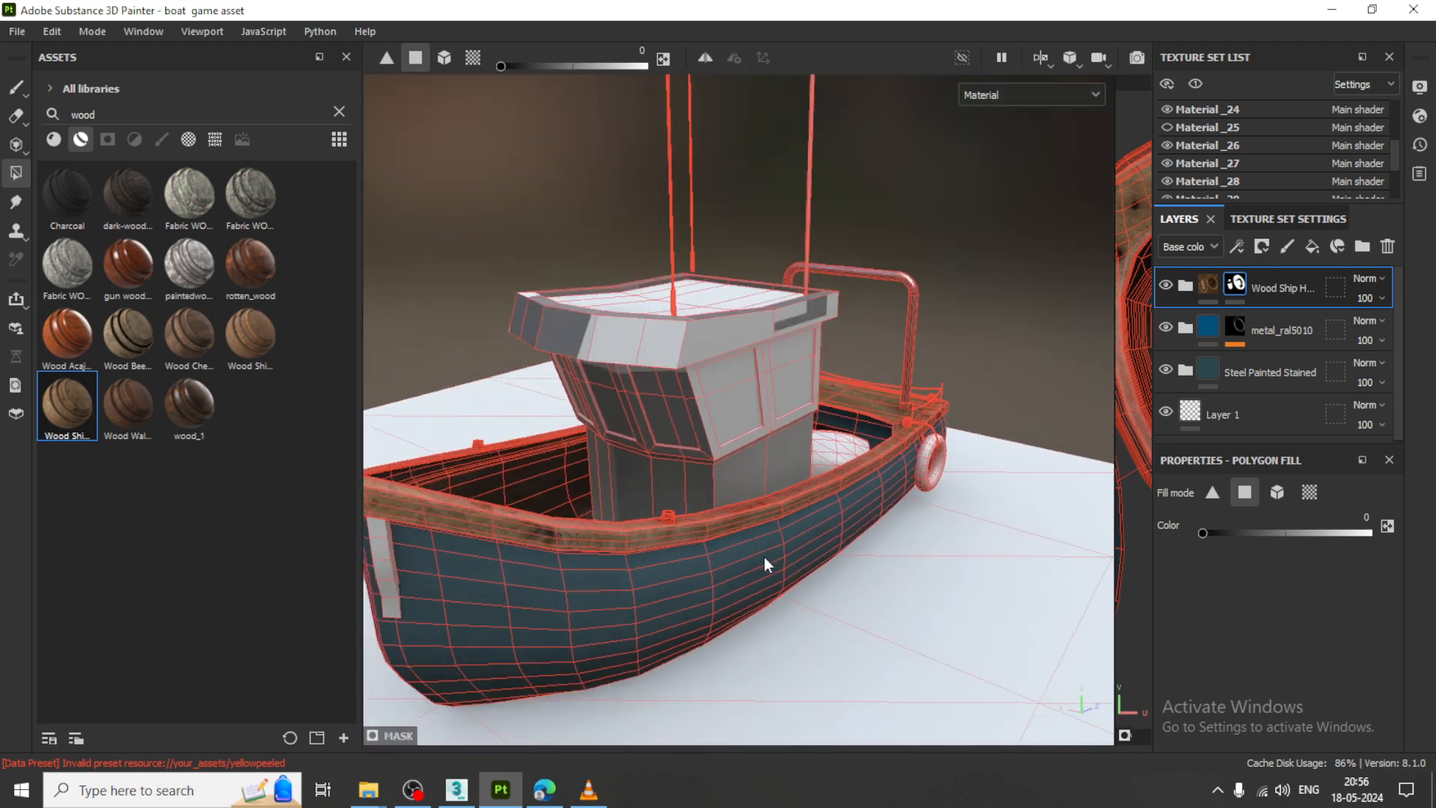
click(1281, 329)
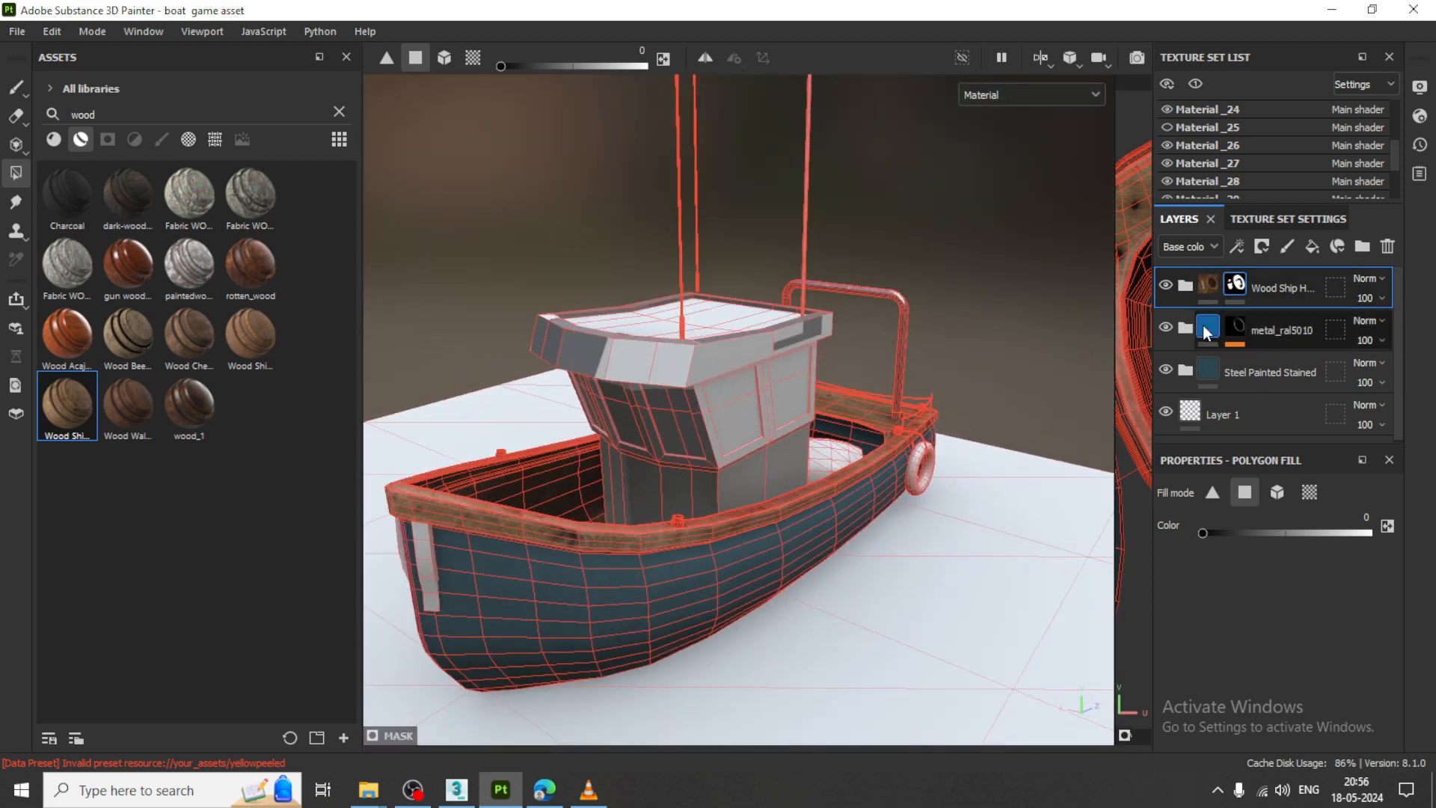
alt+drag(838, 537, 757, 510)
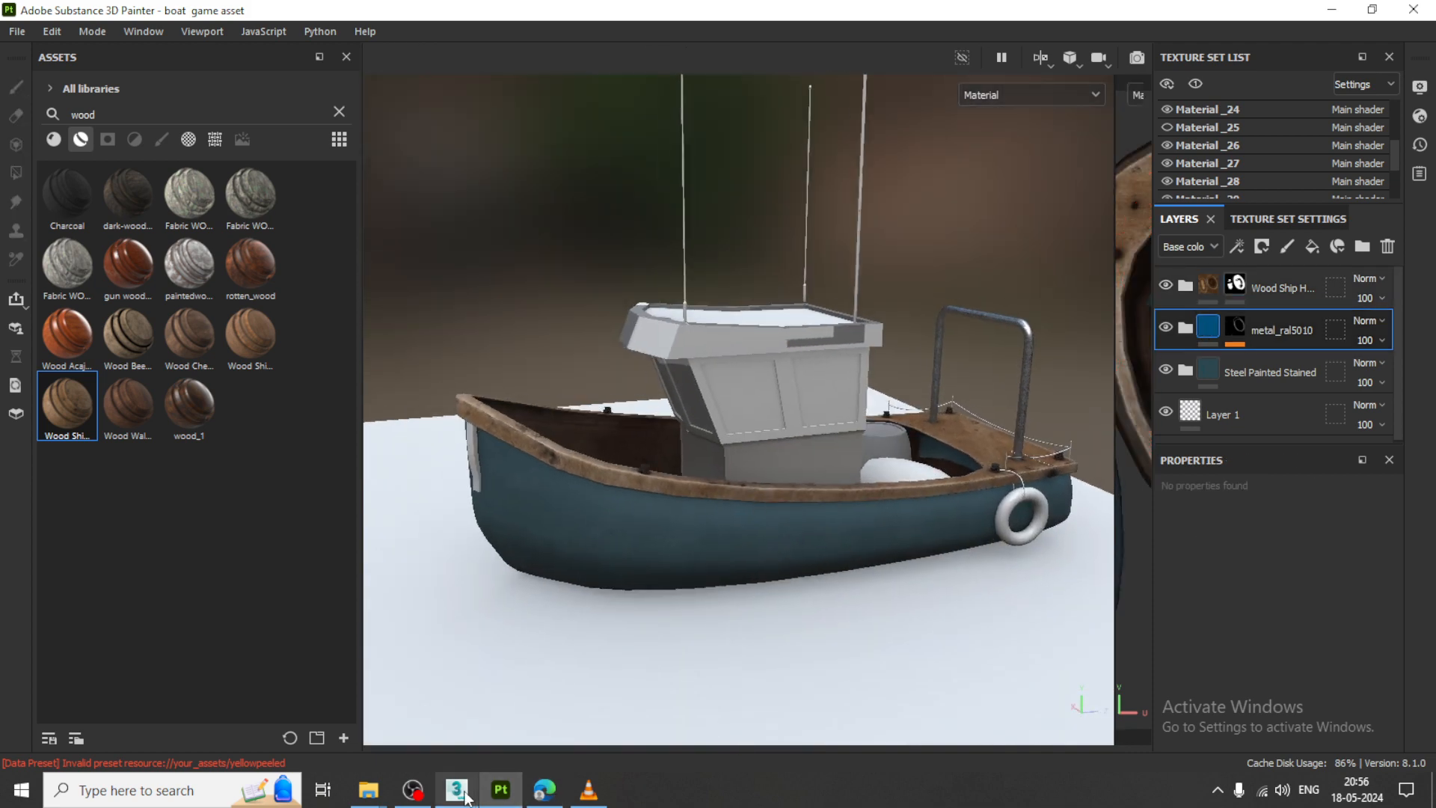
- Compare the textured boat with the shipp.png reference image open in 3ds Max
mouse_move(462, 795)
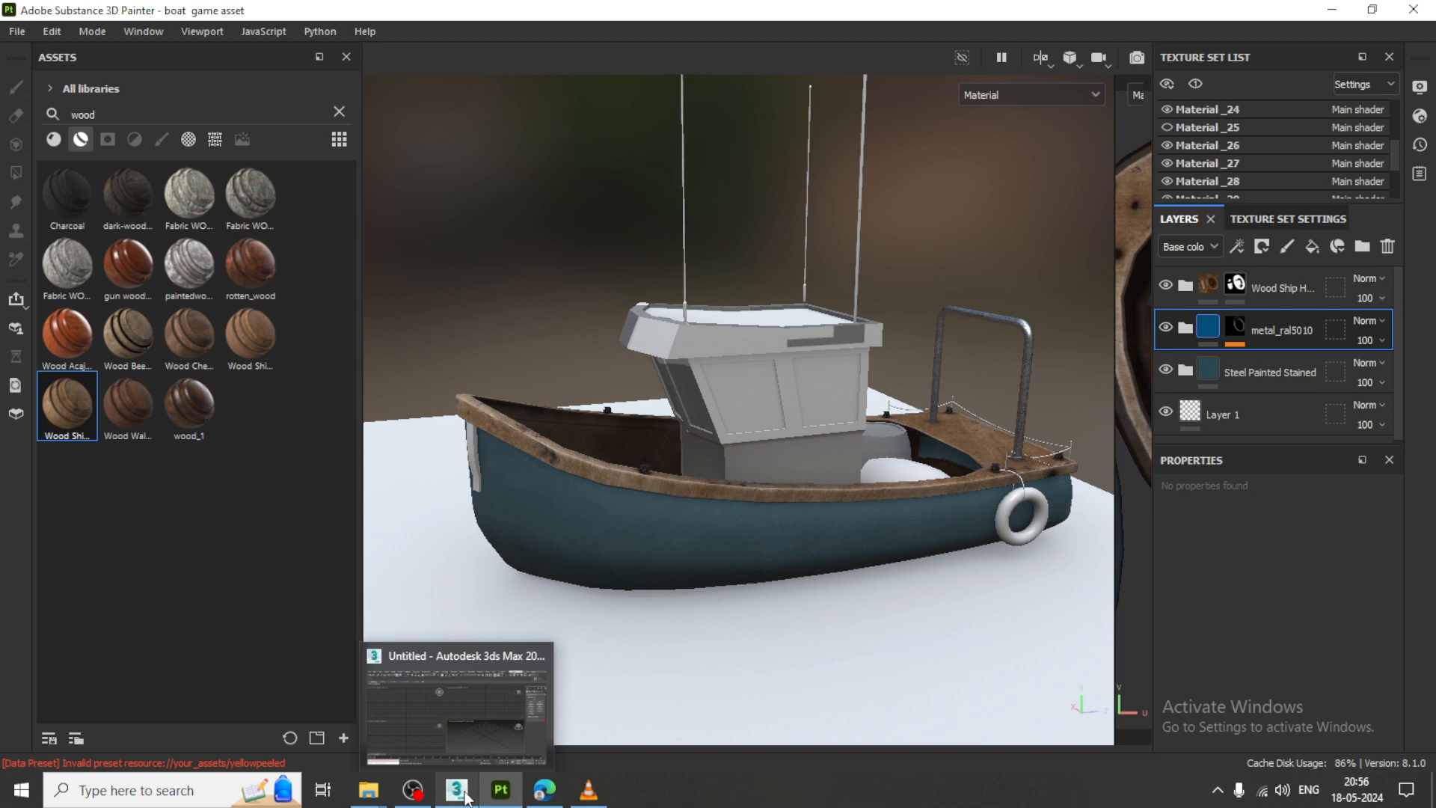
click(465, 798)
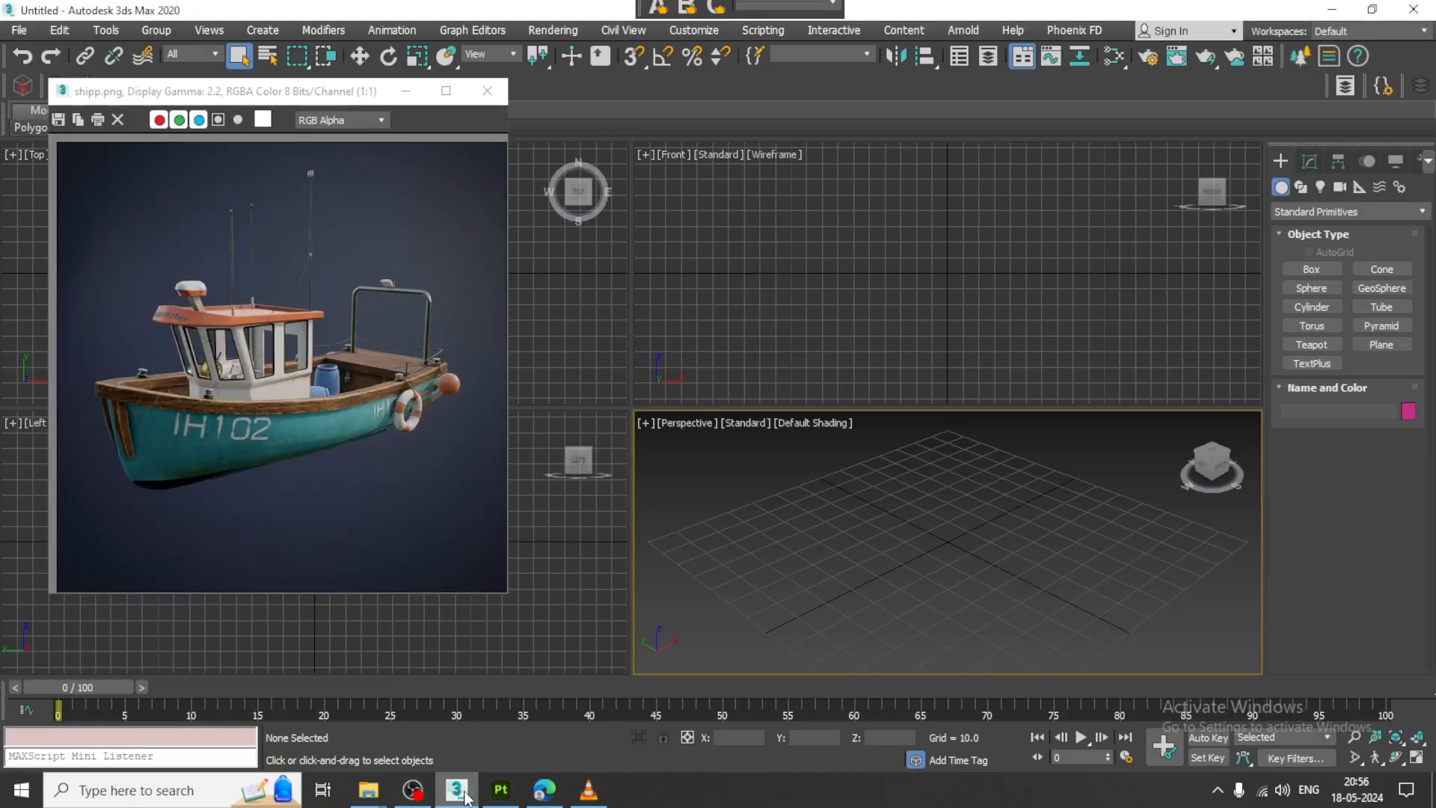
click(464, 797)
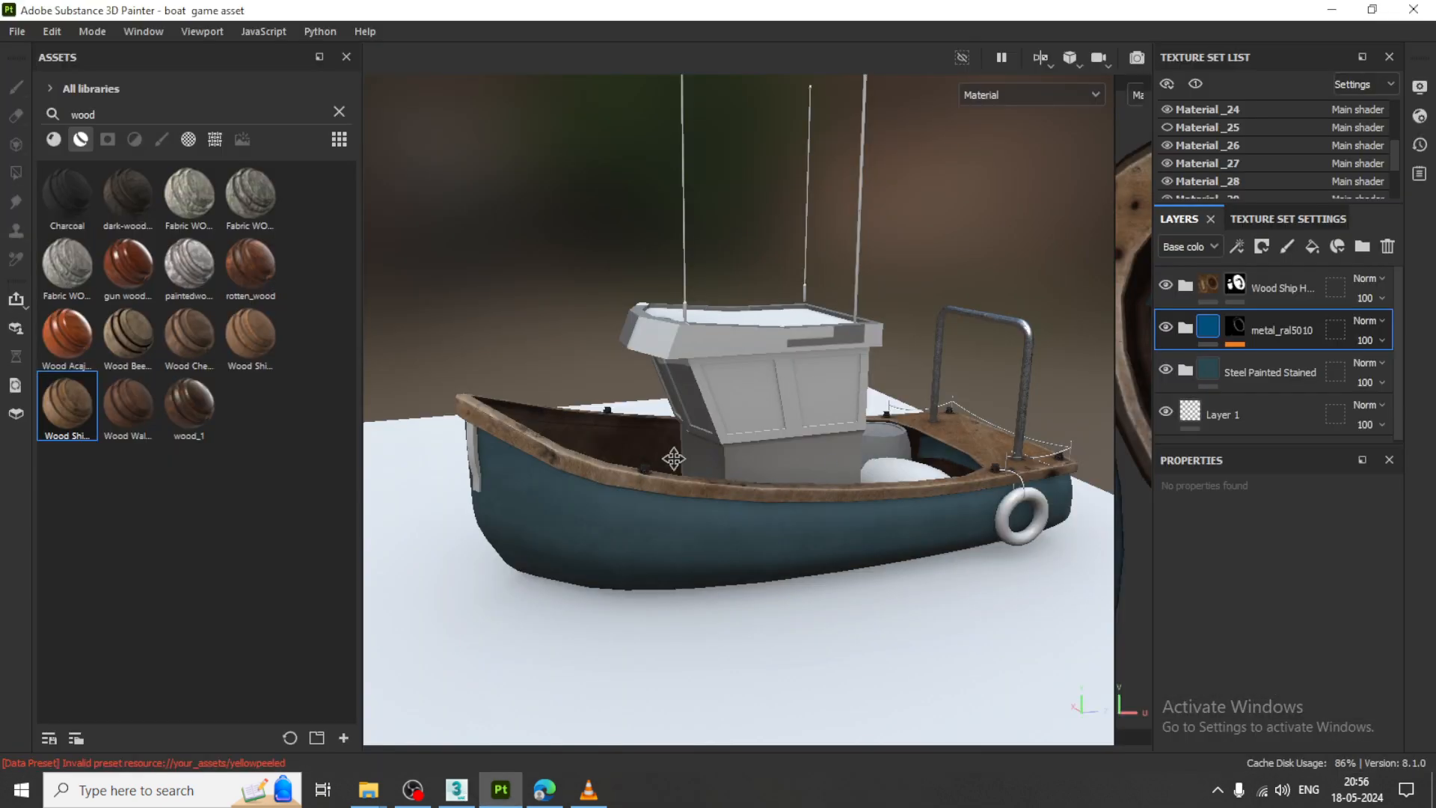
mouse_move(674, 458)
alt+mouse_down()
mouse_move(856, 491)
mouse_move(657, 496)
mouse_move(830, 472)
mouse_move(907, 584)
mouse_move(818, 514)
mouse_move(711, 513)
mouse_move(872, 509)
mouse_move(660, 510)
alt+mouse_up()
scroll(696, 546, up, 5)
mouse_move(660, 509)
alt+middle_down()
mouse_move(703, 516)
mouse_move(654, 533)
alt+middle_up()
alt+drag(654, 532, 753, 539)
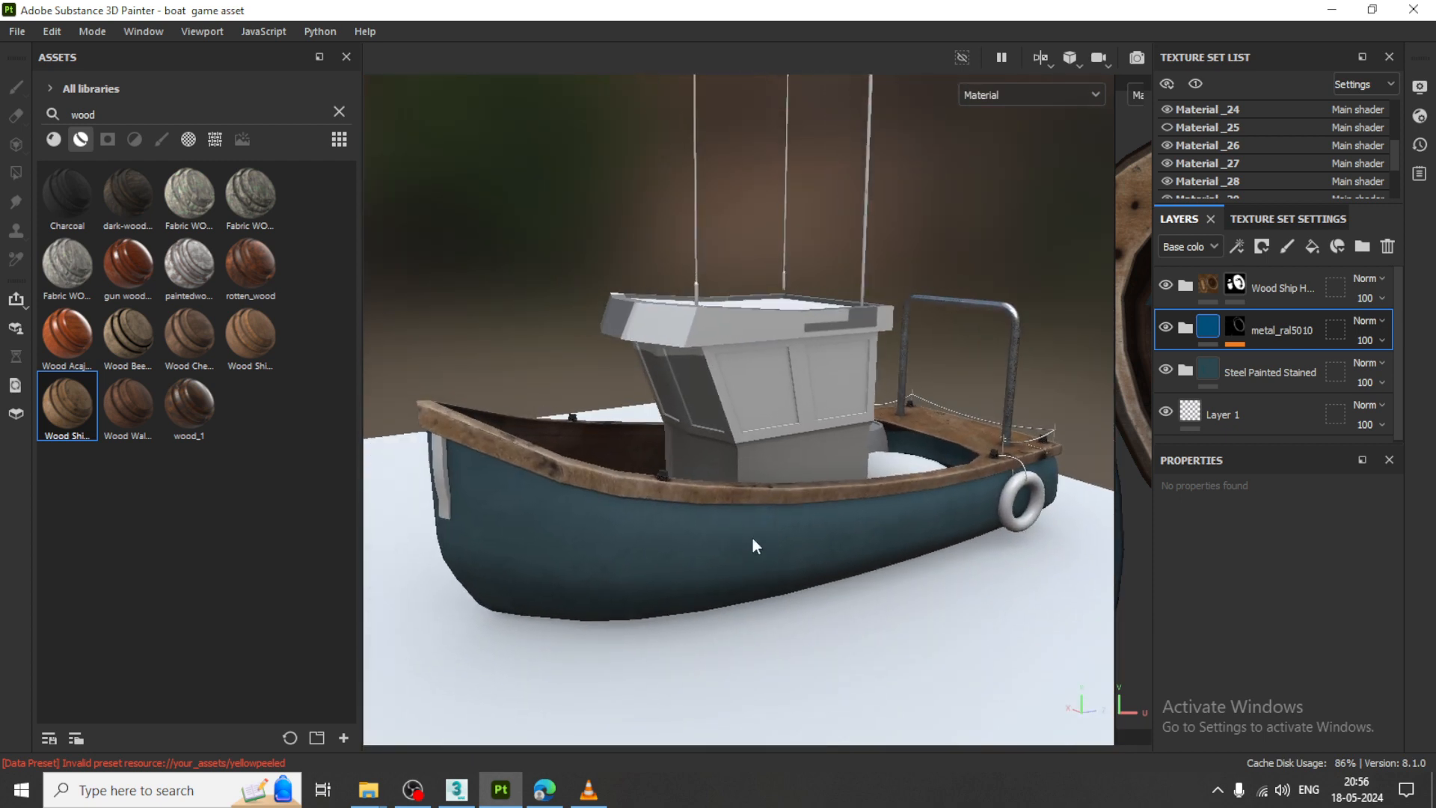
click(1186, 285)
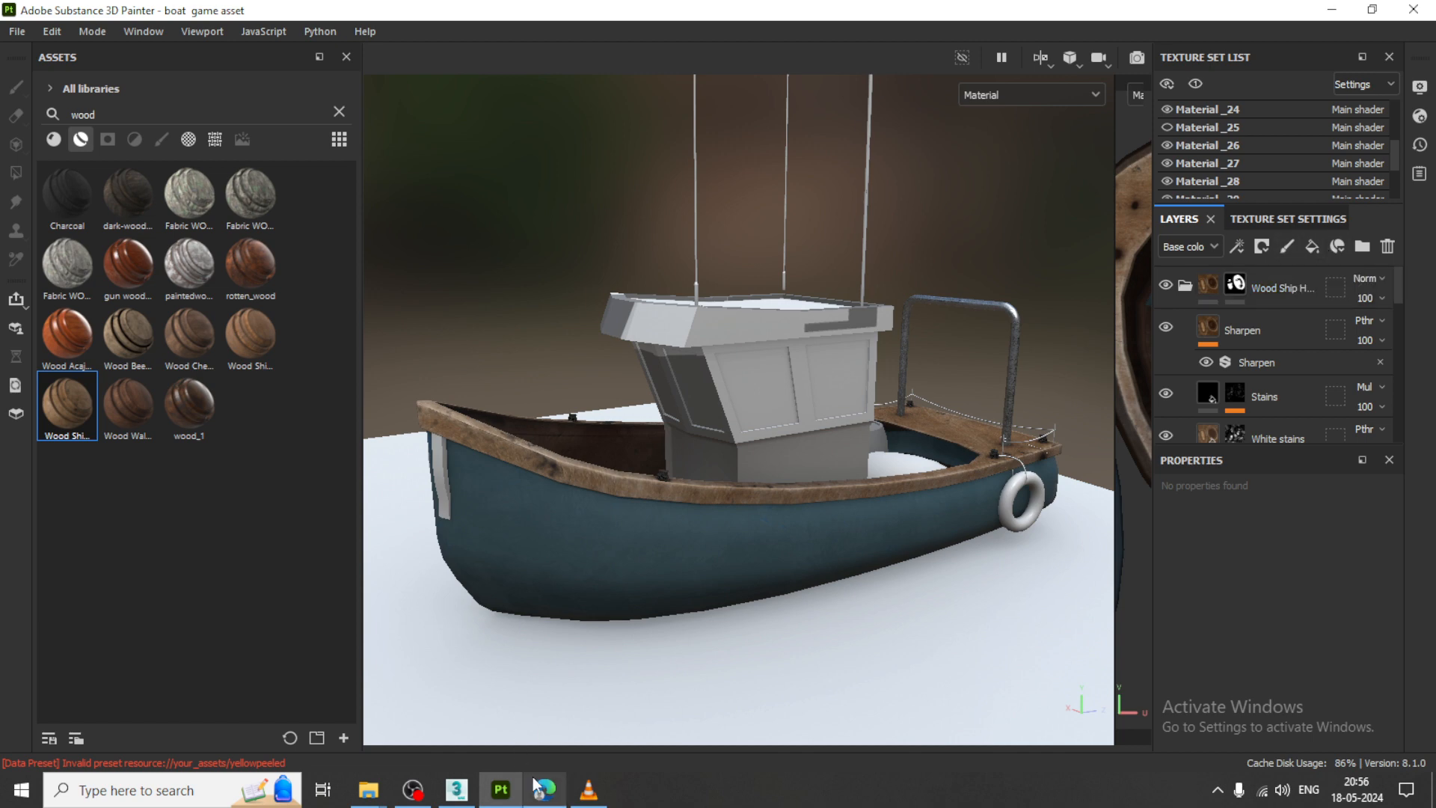
click(462, 793)
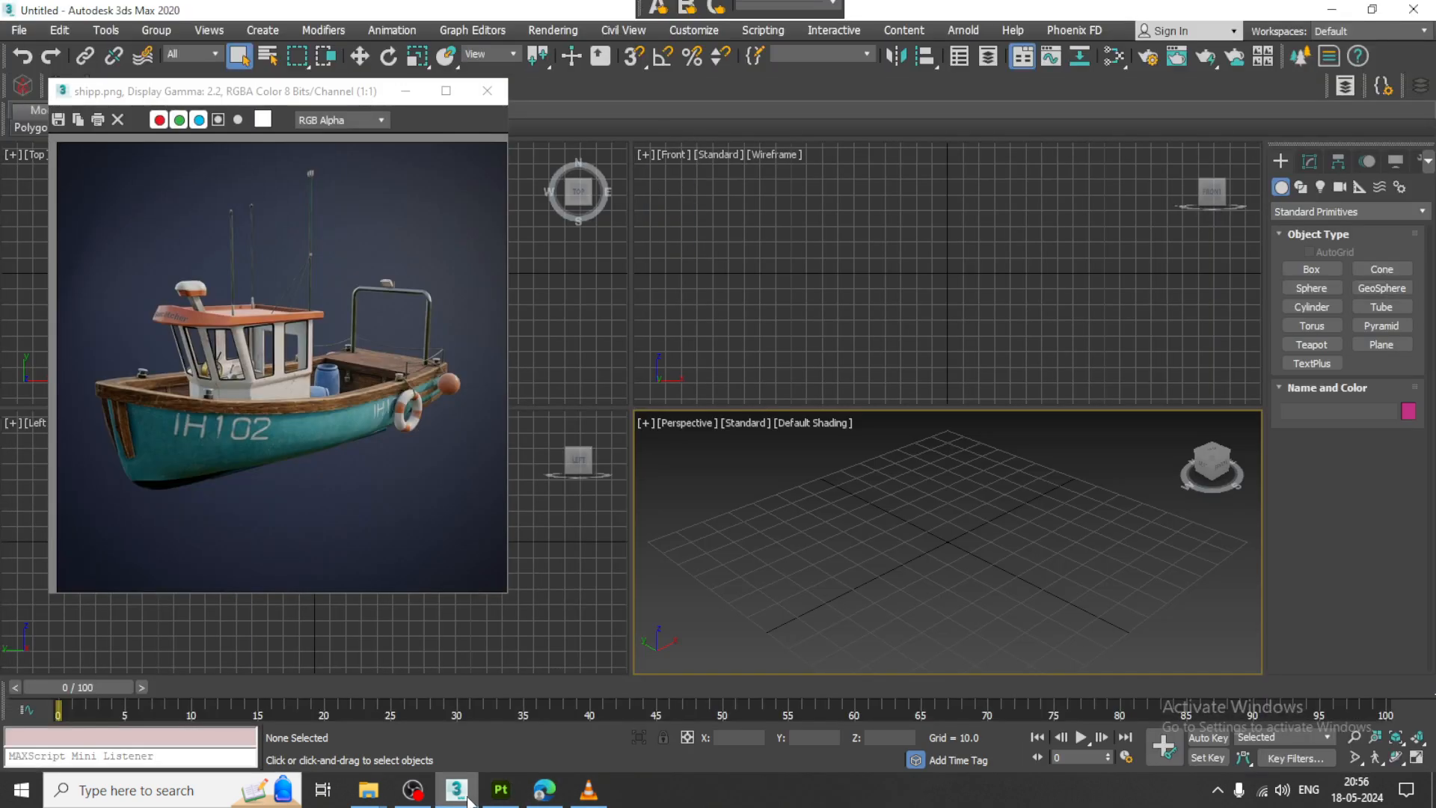
click(468, 799)
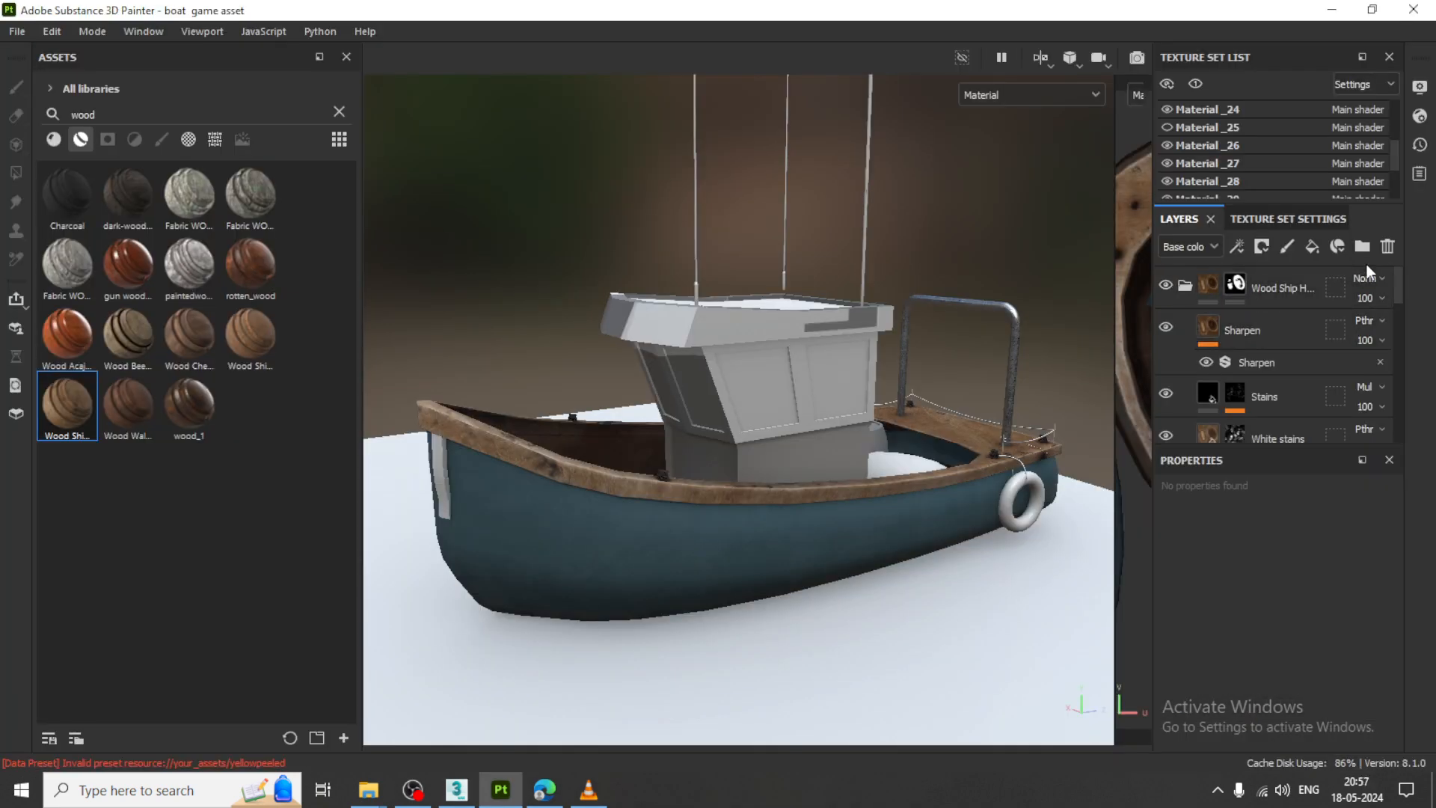
- Add a paint layer and move it to the top of the layer stack, above the wood material
click(1286, 250)
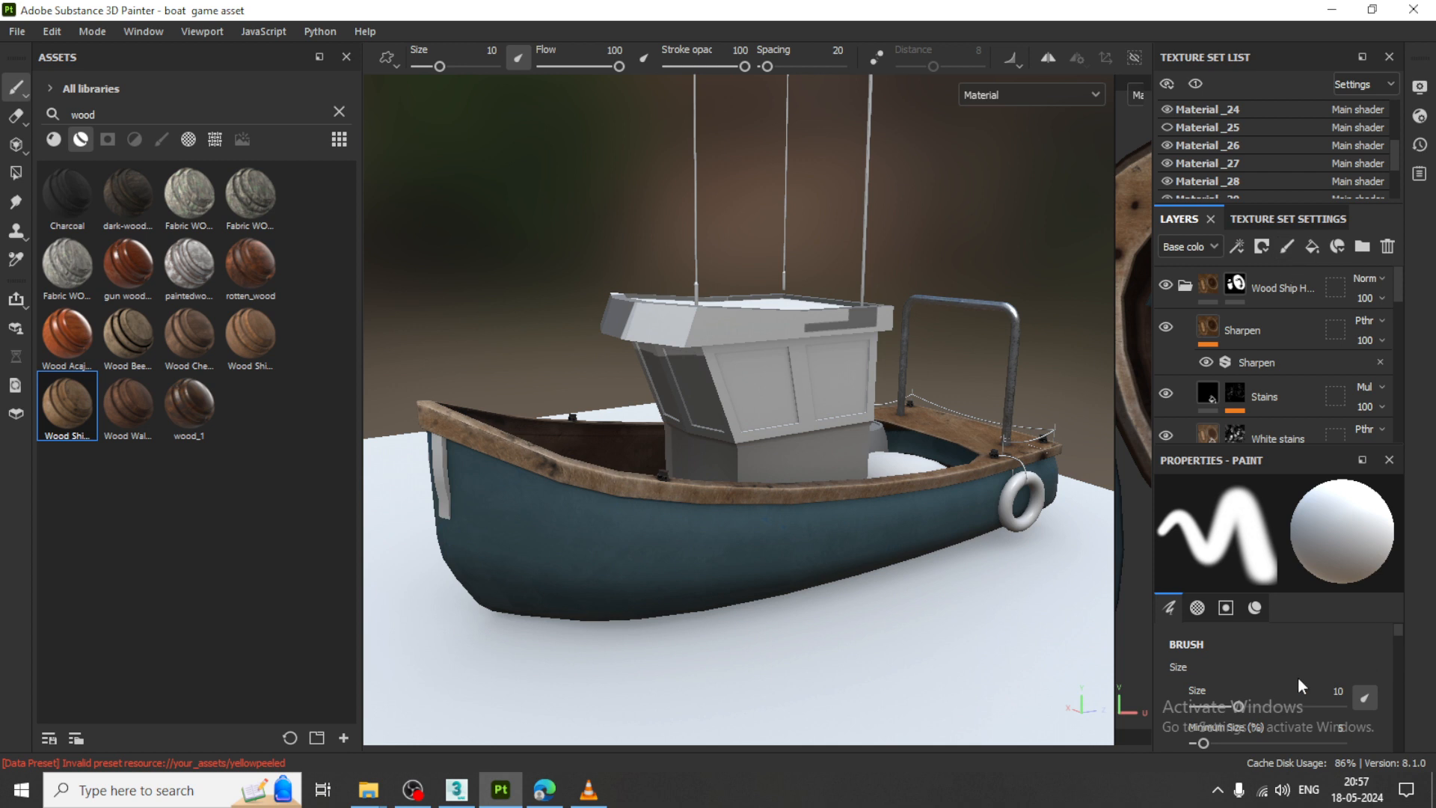
scroll(1309, 666, down, 3)
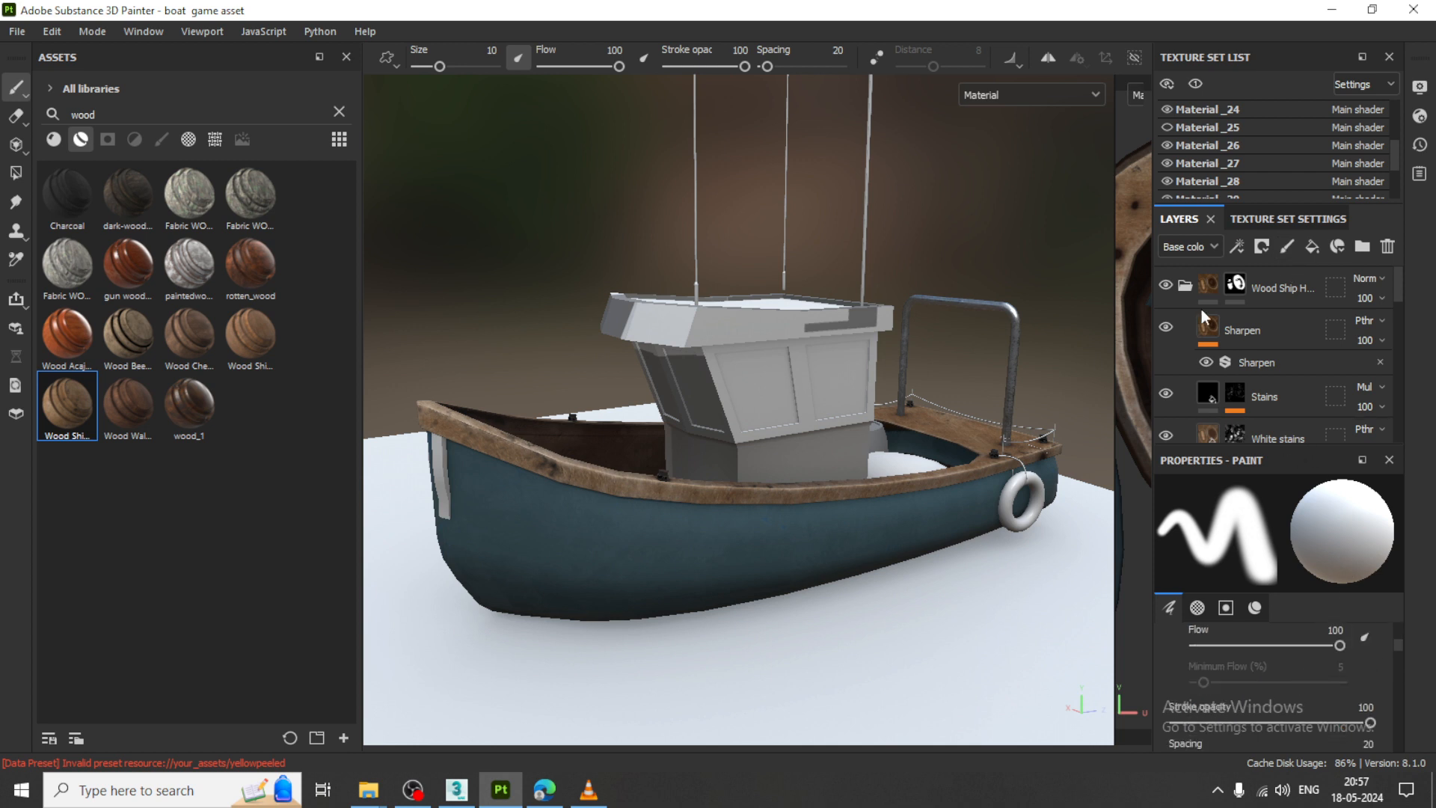
click(1185, 286)
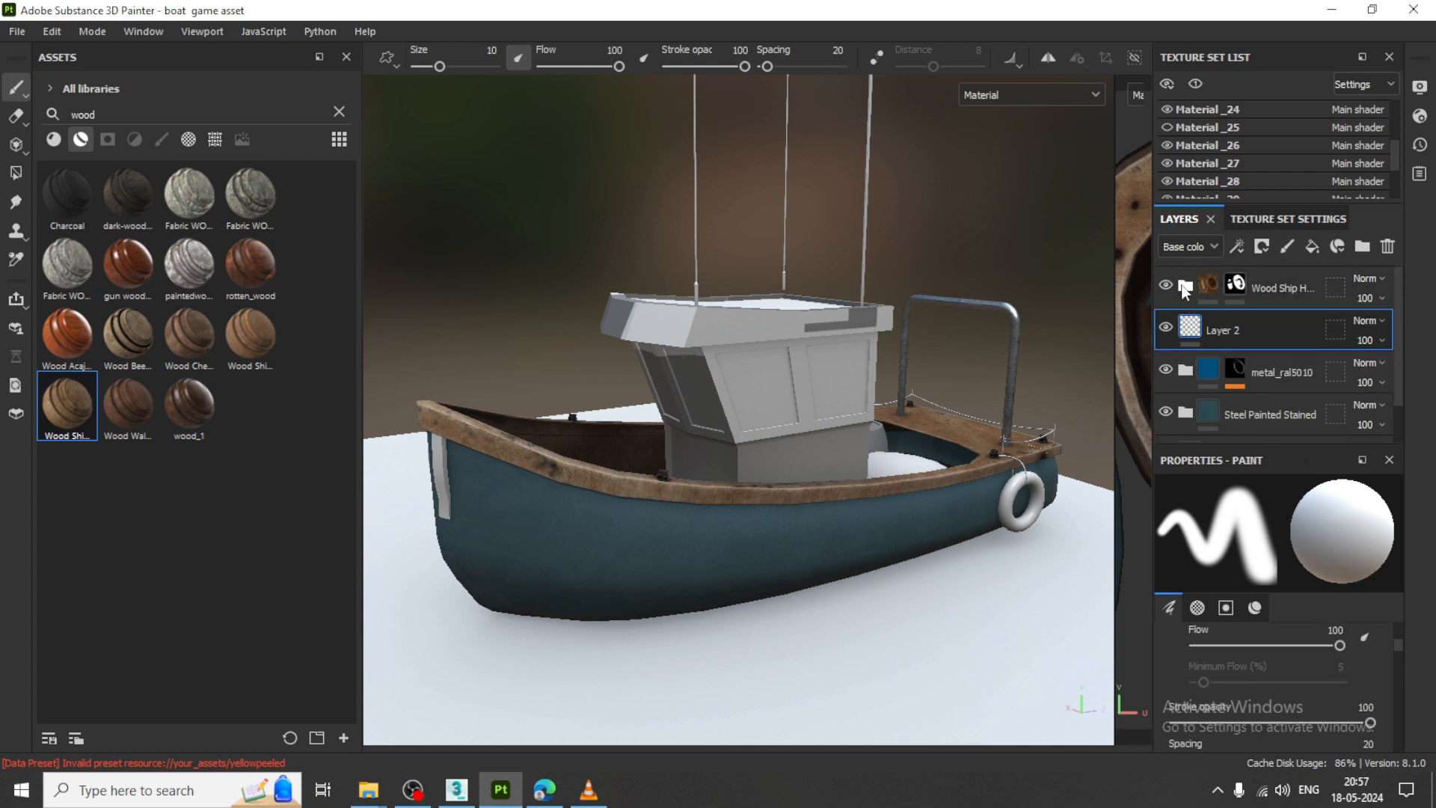
drag(1209, 326, 1236, 267)
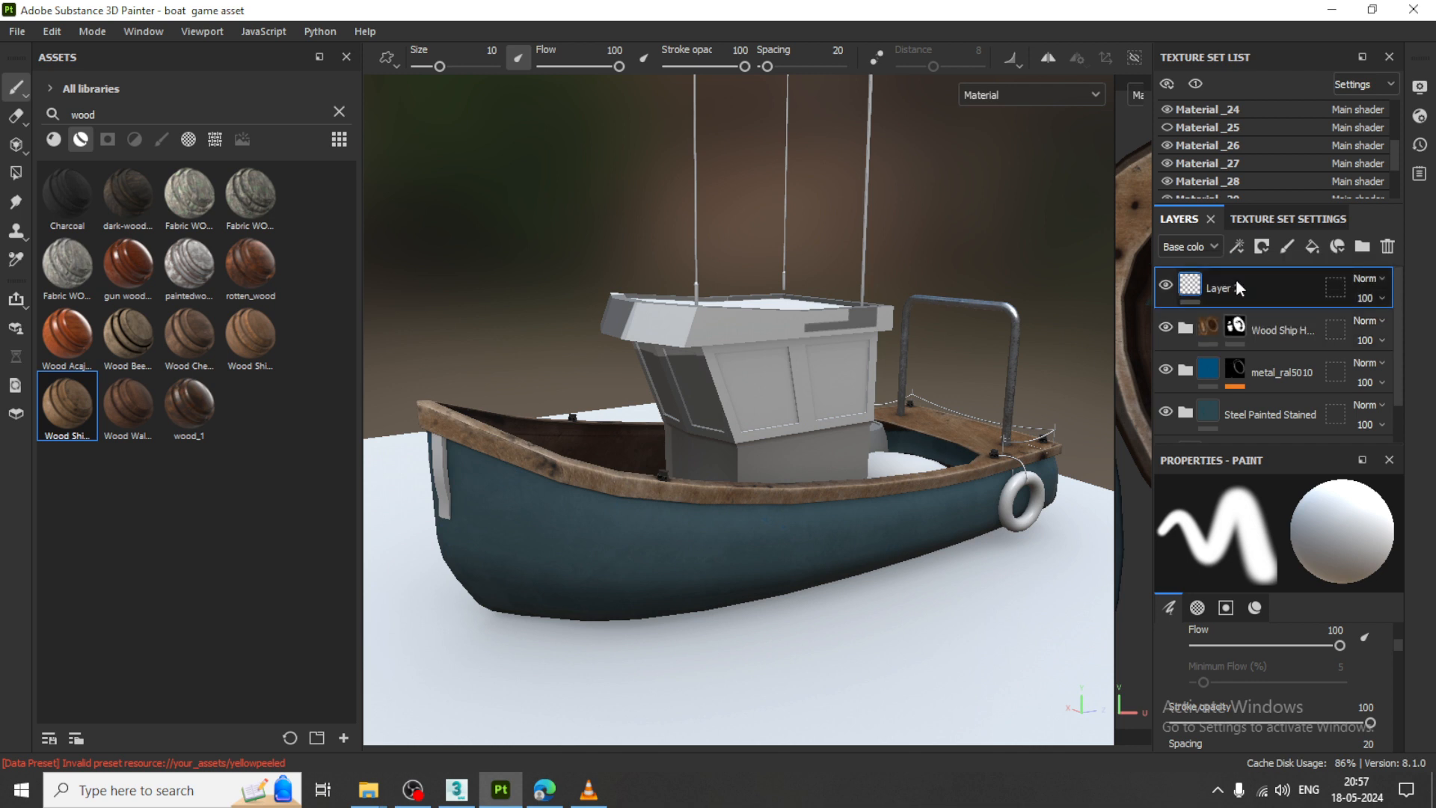
- Add a black mask to Layer 2, activate the Paint tool for it and enlarge the area showing the brush properties
click(1262, 247)
click(1301, 298)
key(4)
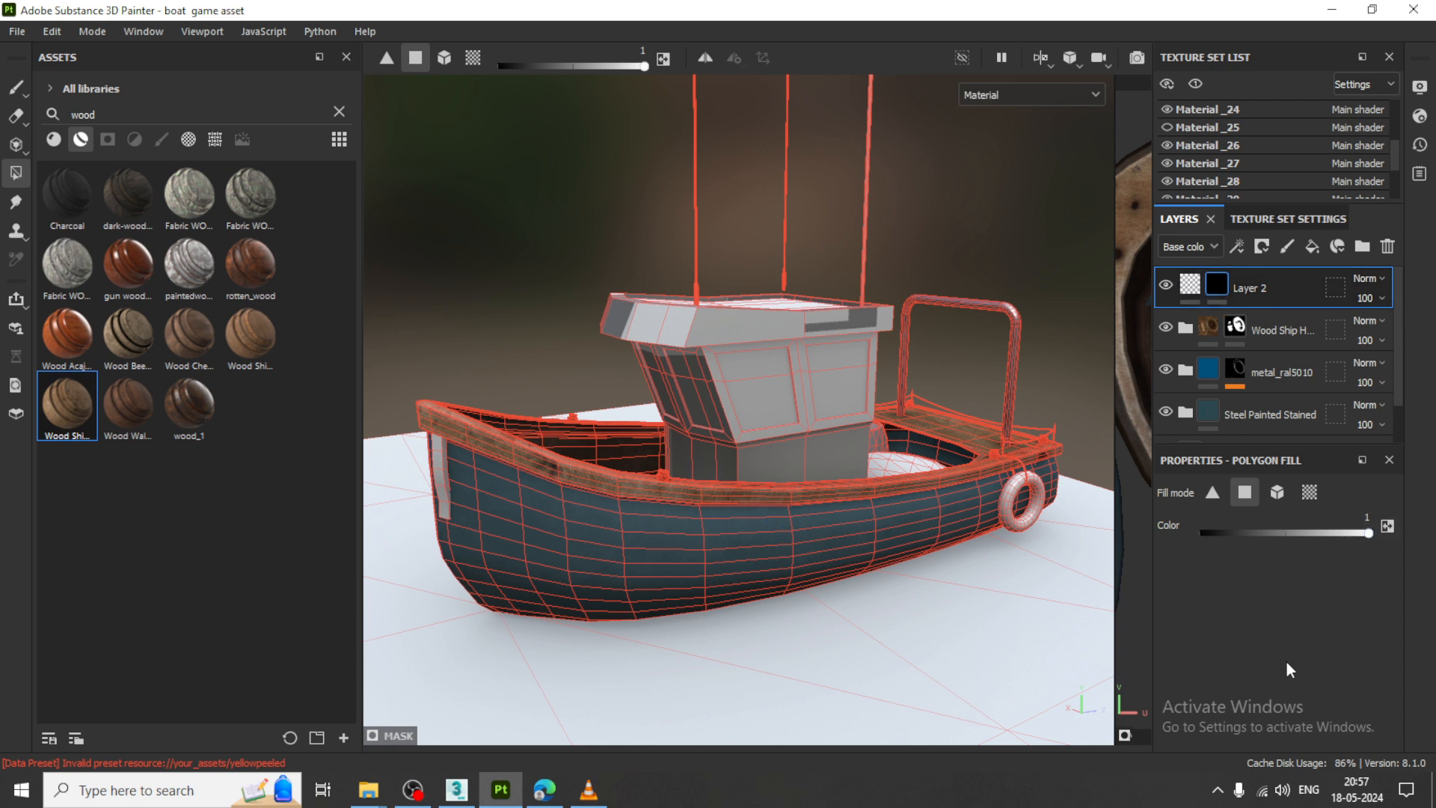
key(1)
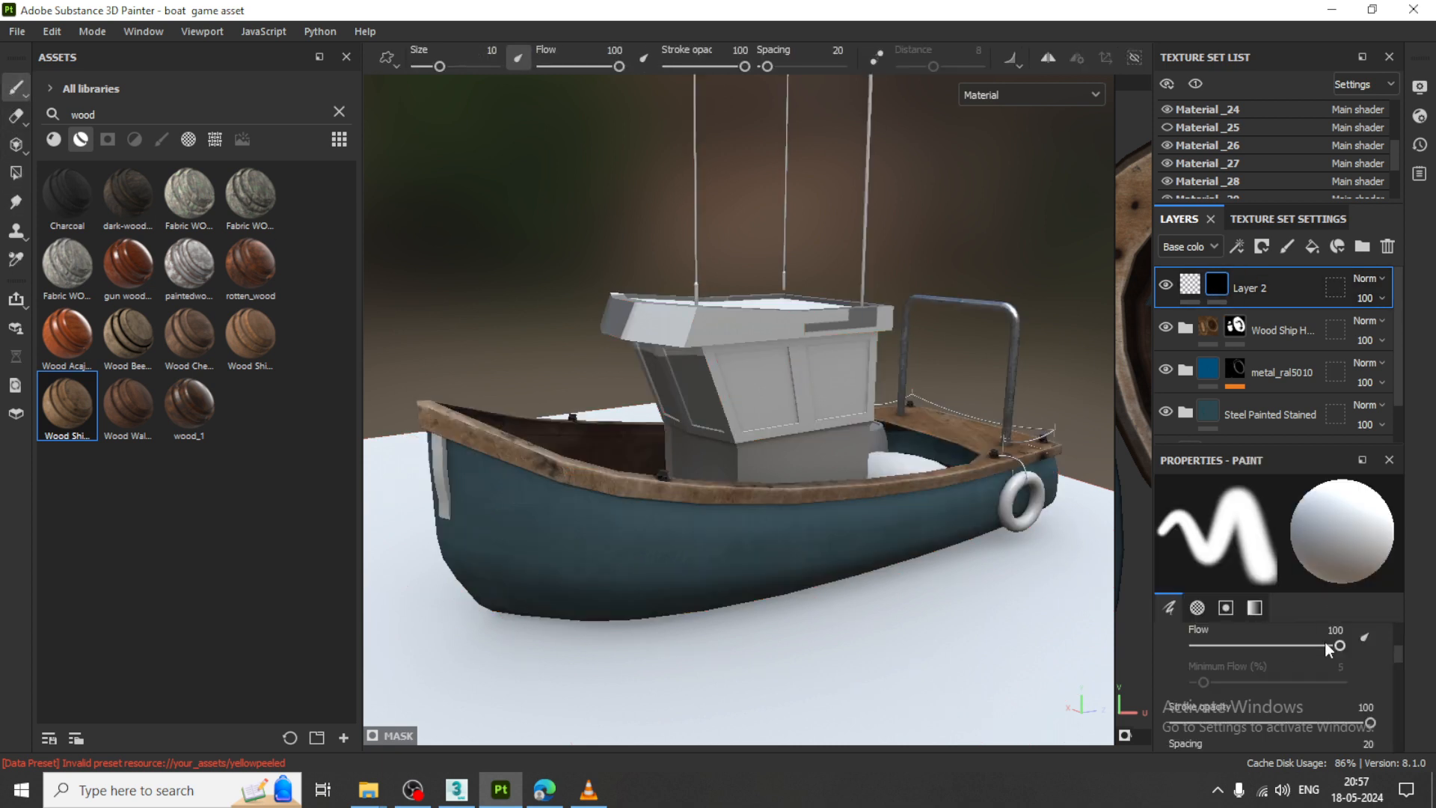
scroll(1320, 651, down, 2)
drag(1273, 442, 1276, 277)
mouse_move(1310, 587)
mouse_down()
mouse_move(1276, 603)
mouse_move(1273, 641)
mouse_move(1264, 528)
mouse_move(1197, 533)
mouse_move(1265, 681)
mouse_move(1224, 604)
mouse_move(1306, 600)
mouse_up()
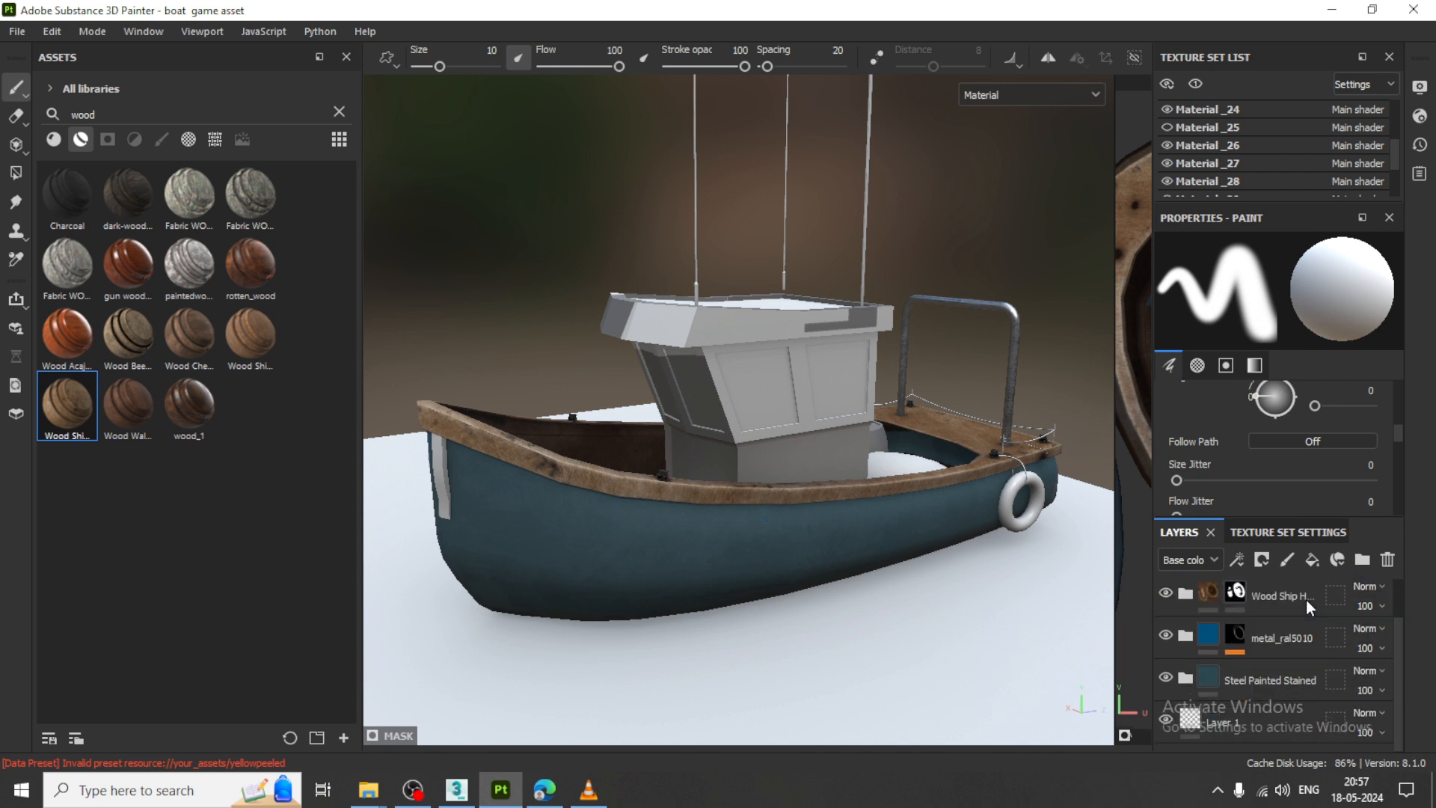
- Set the mask brush's alpha to Font Courier Prime
scroll(1234, 437, up, 3)
scroll(1241, 446, down, 8)
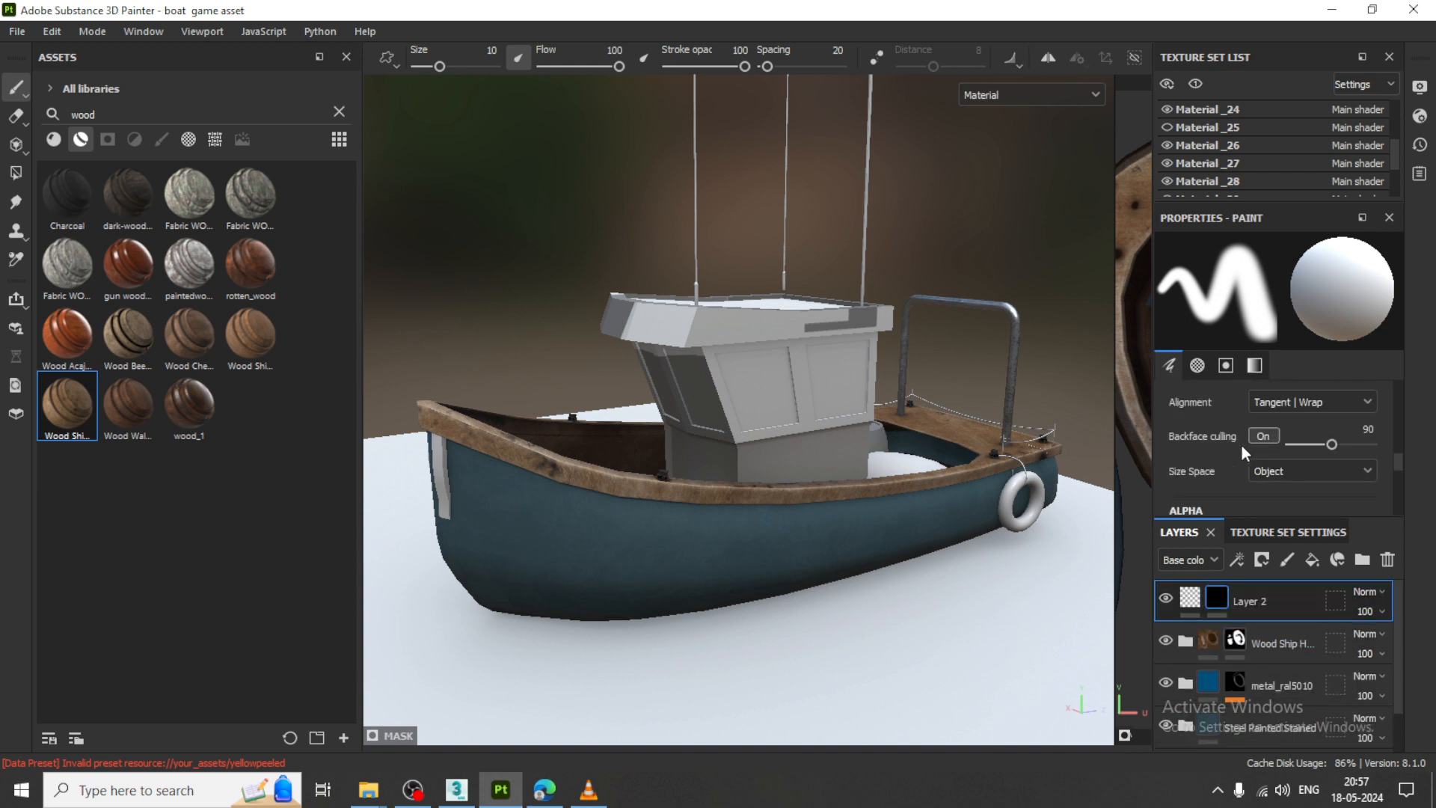
scroll(1242, 445, up, 2)
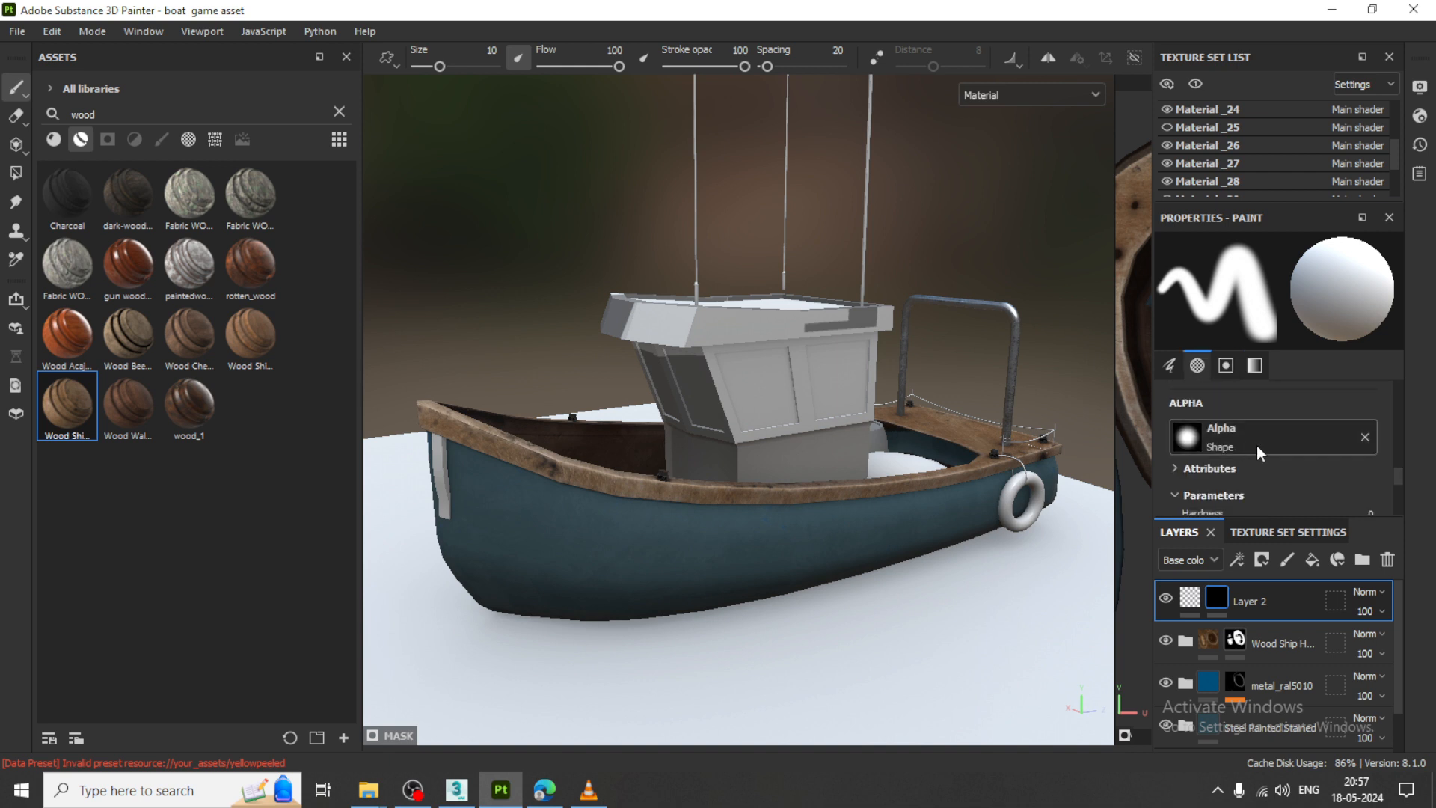
click(1257, 446)
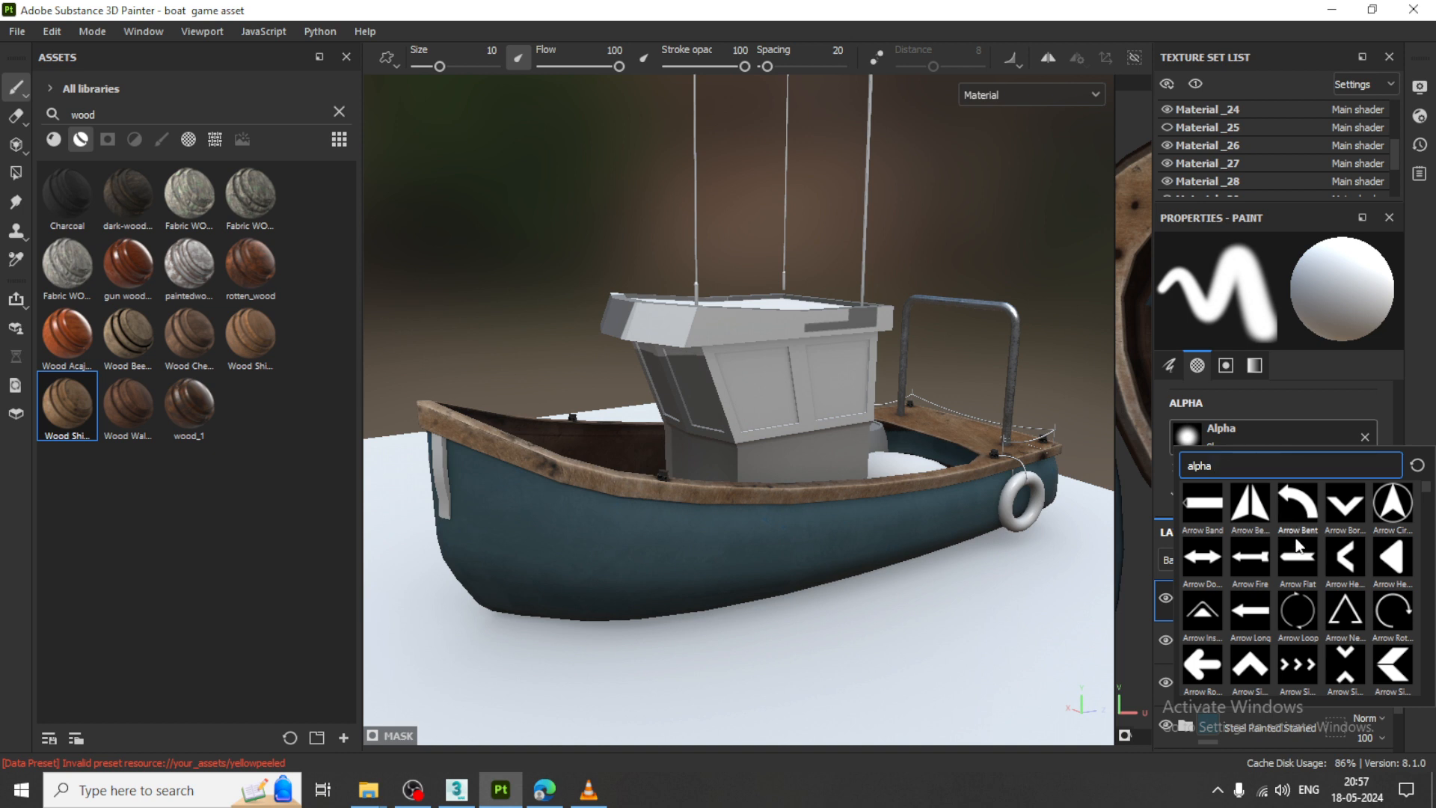
scroll(1302, 591, down, 3)
scroll(1302, 593, down, 3)
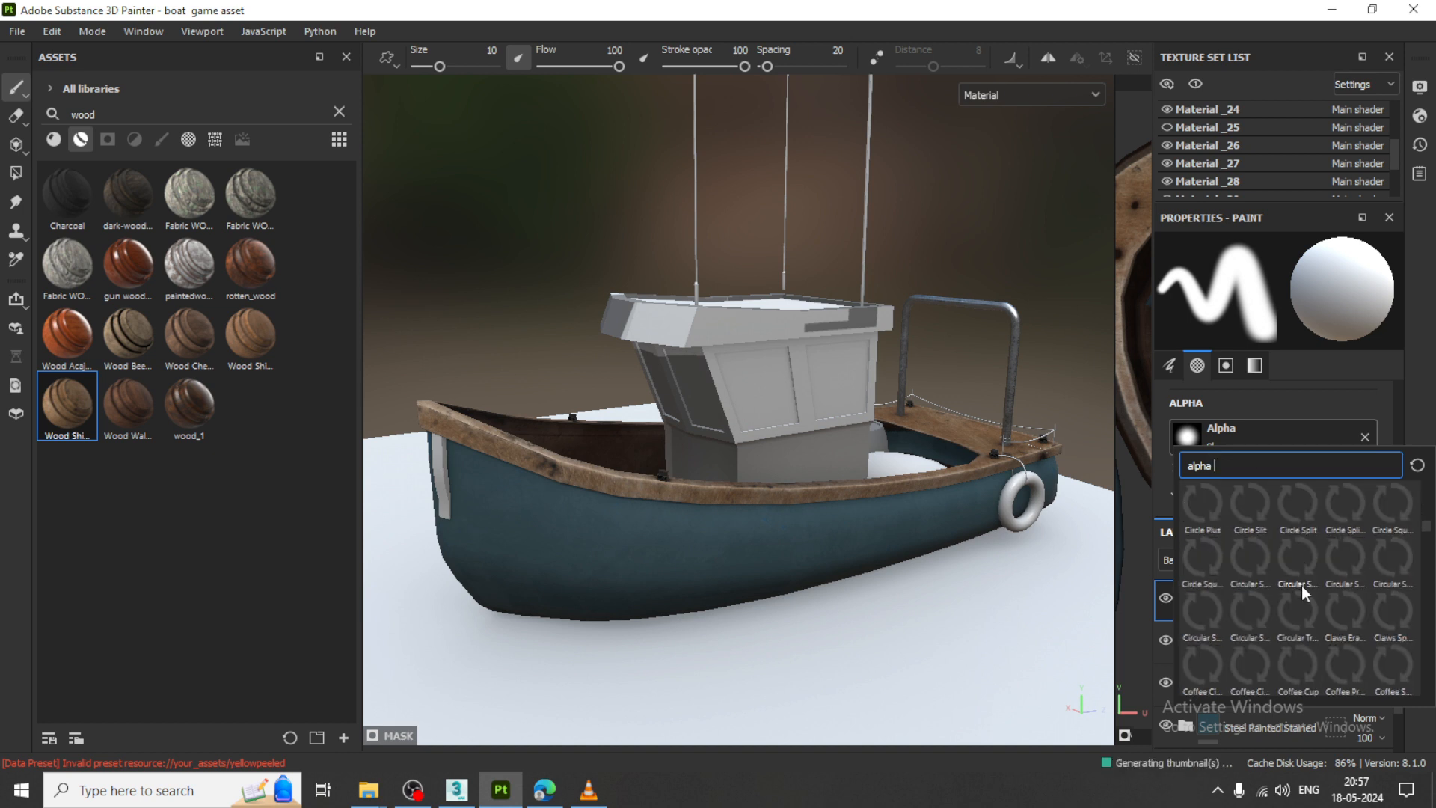
scroll(1302, 593, down, 8)
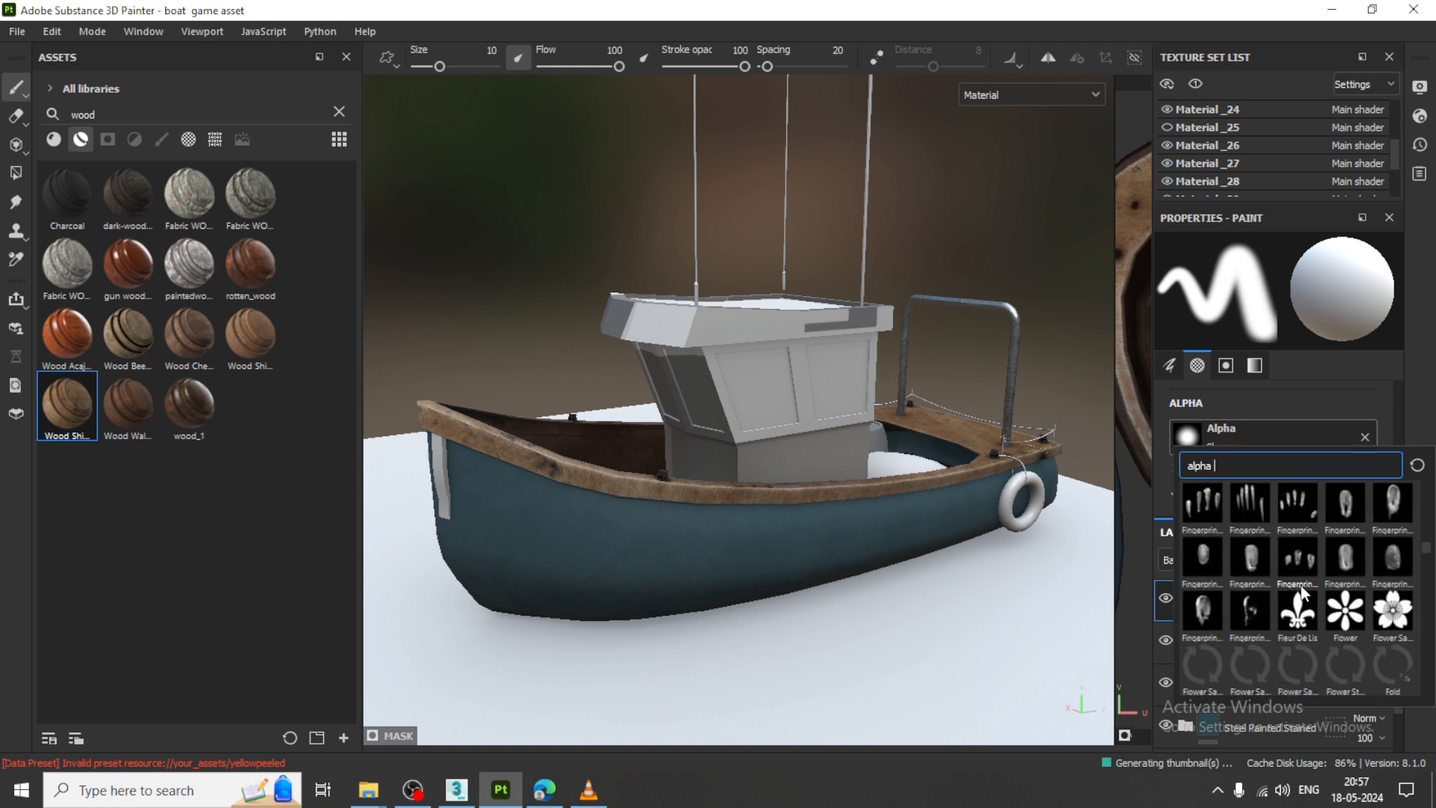
scroll(1300, 587, down, 3)
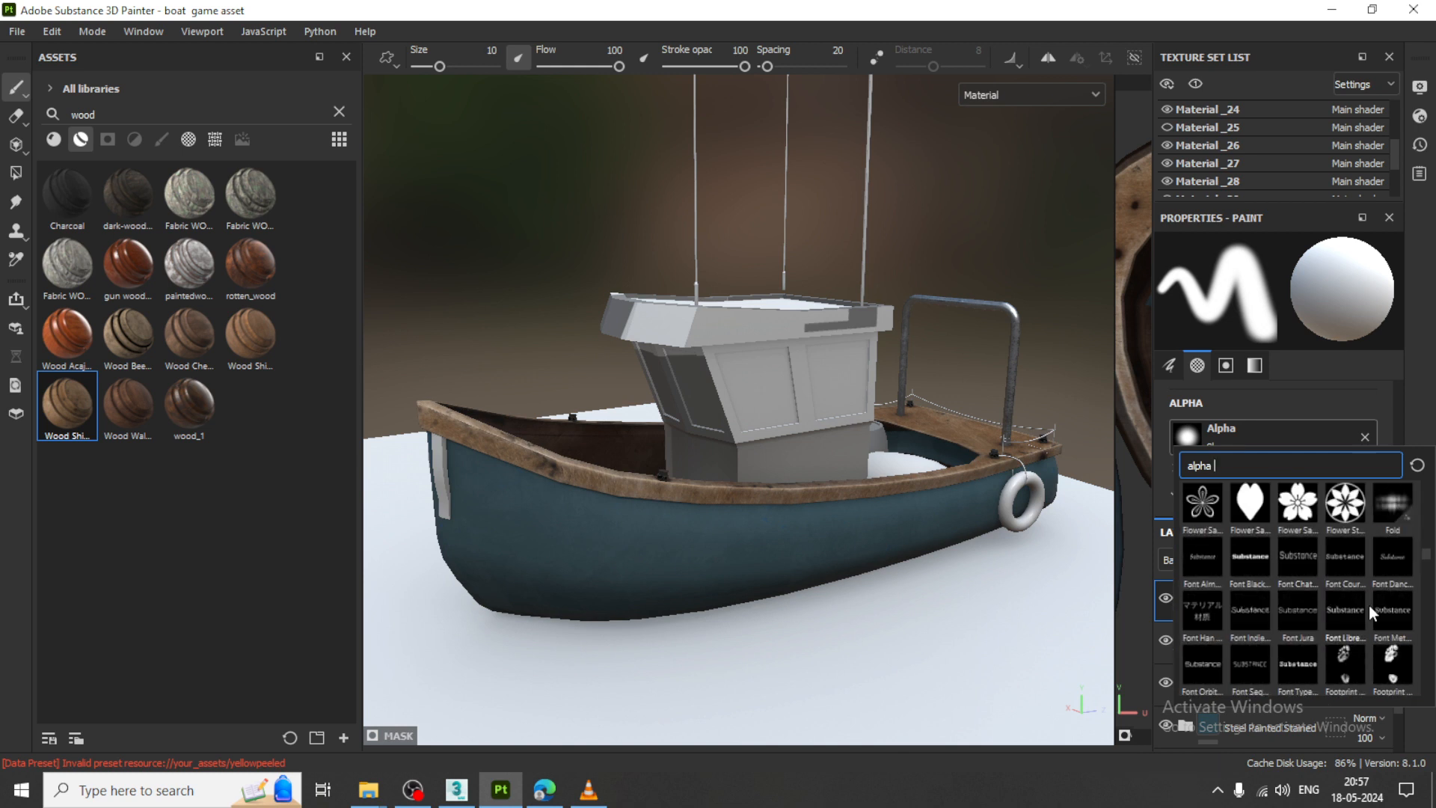
click(1348, 563)
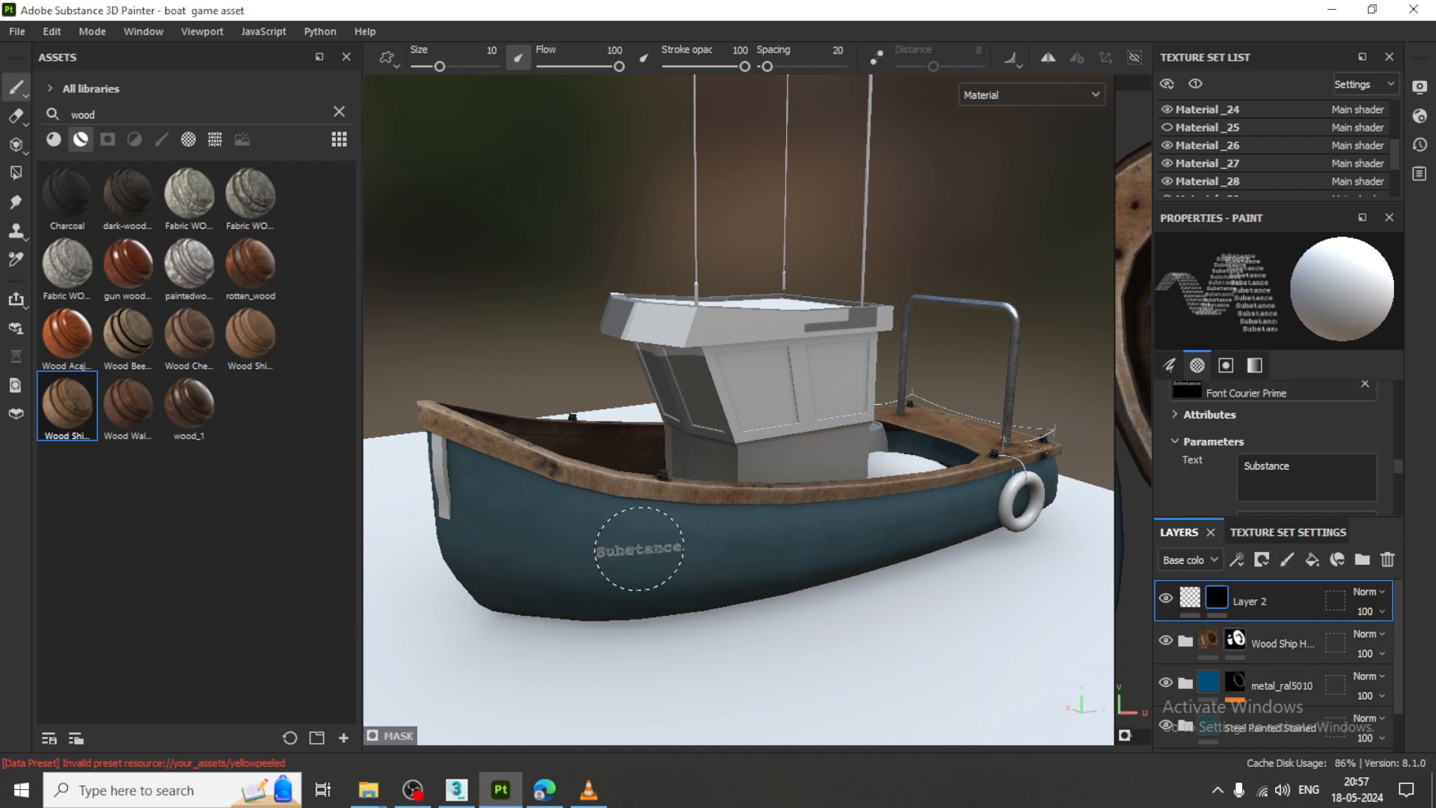
- Undo the black mask on Layer 2 and add a black mask to it again
scroll(673, 519, up, 4)
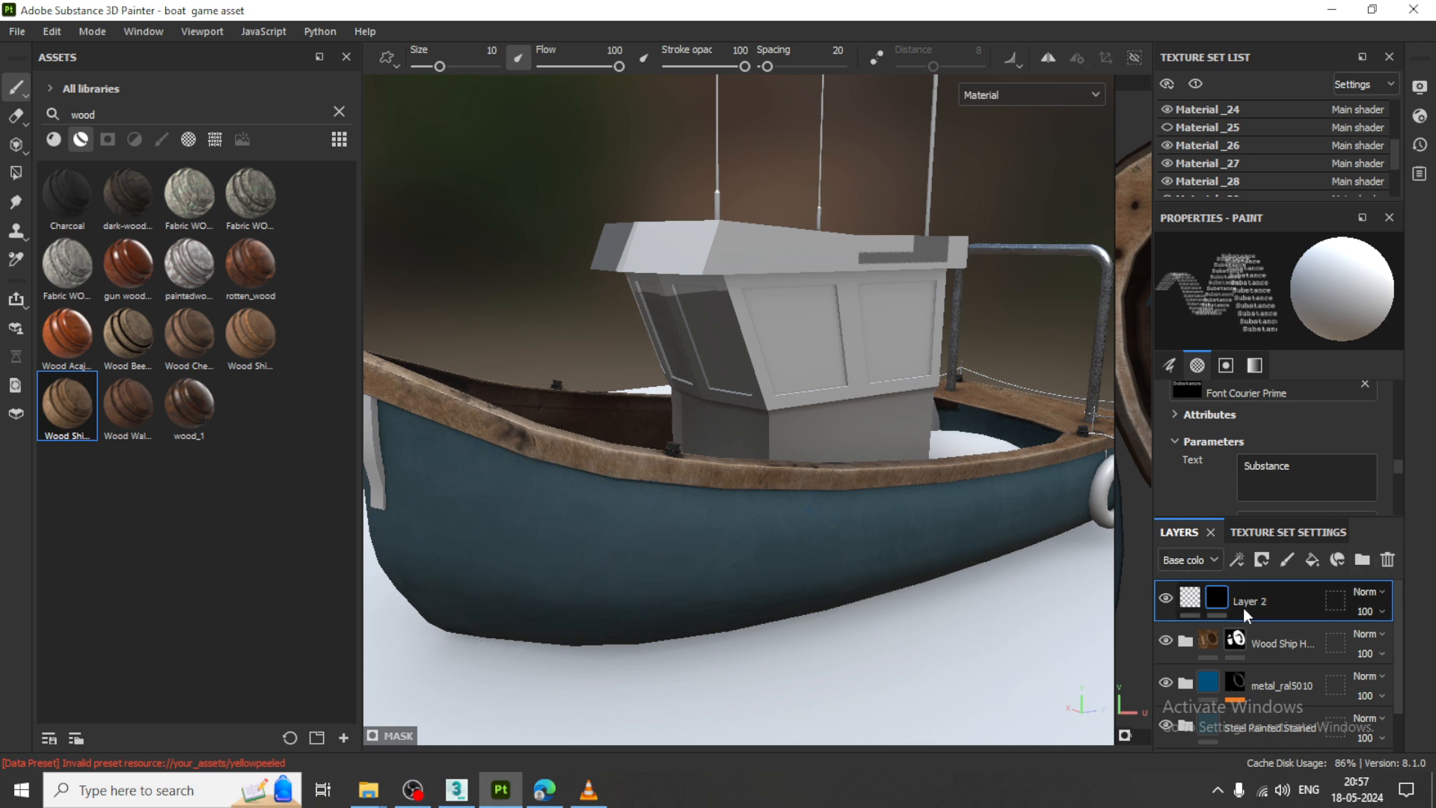
scroll(1271, 430, up, 5)
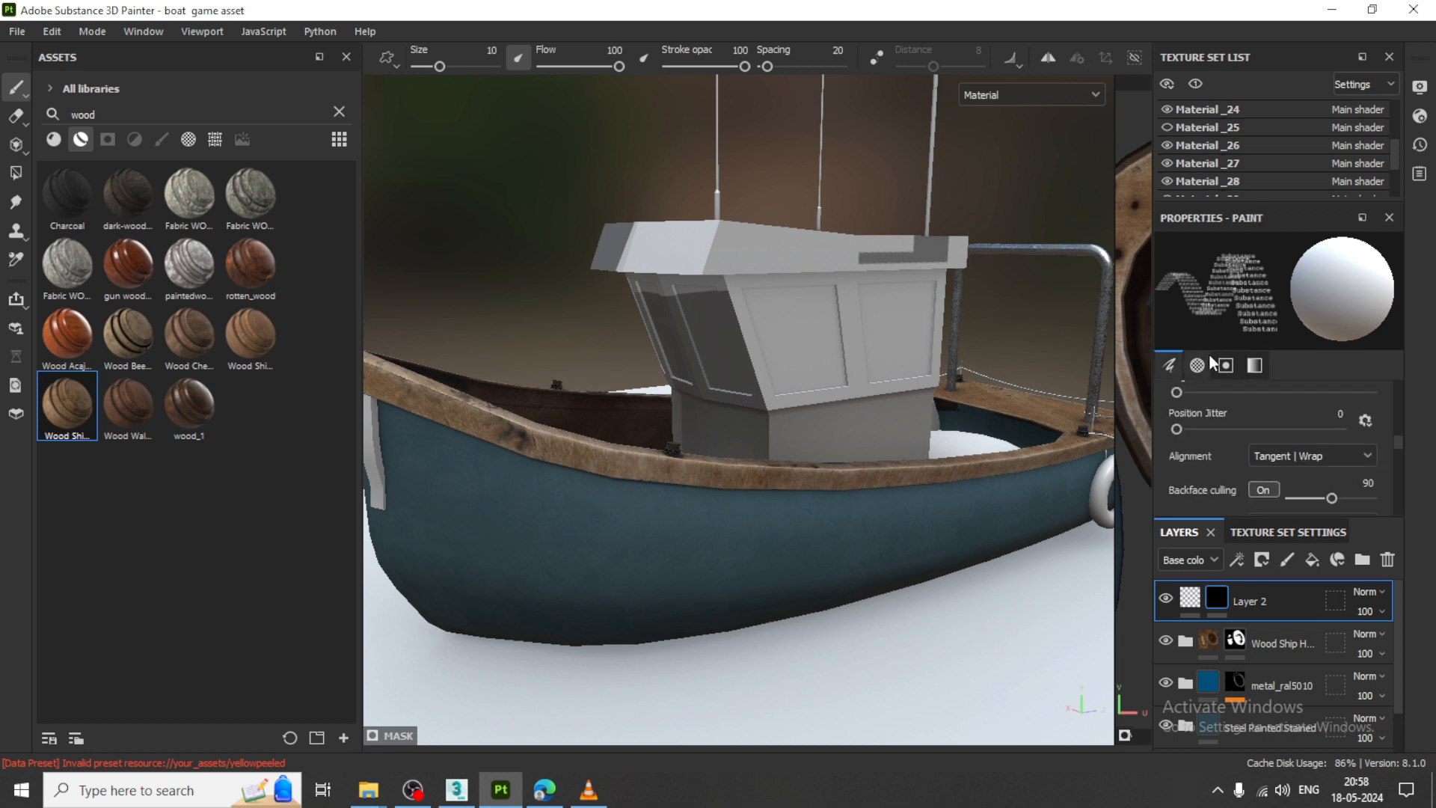
click(1185, 599)
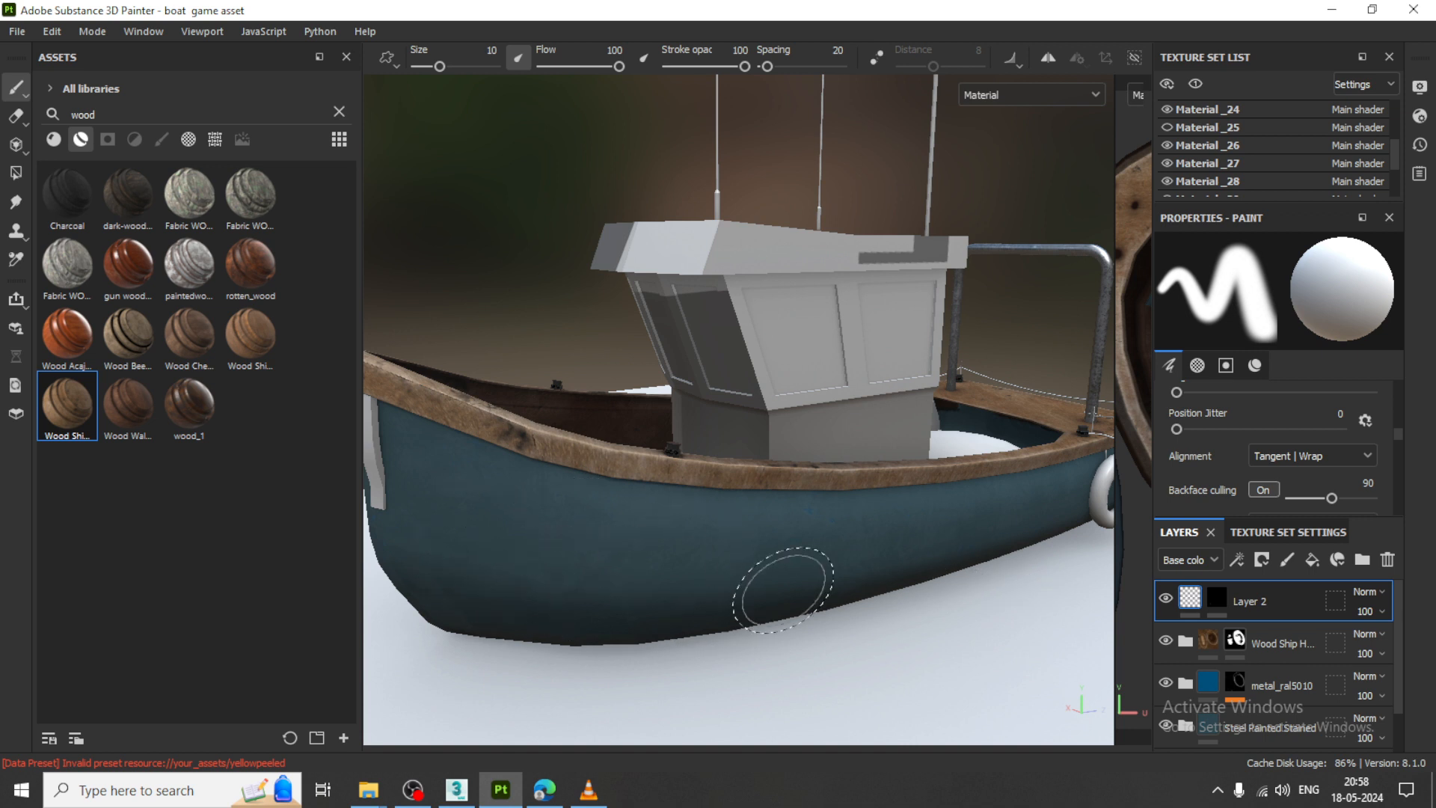
key(ctrl+z)
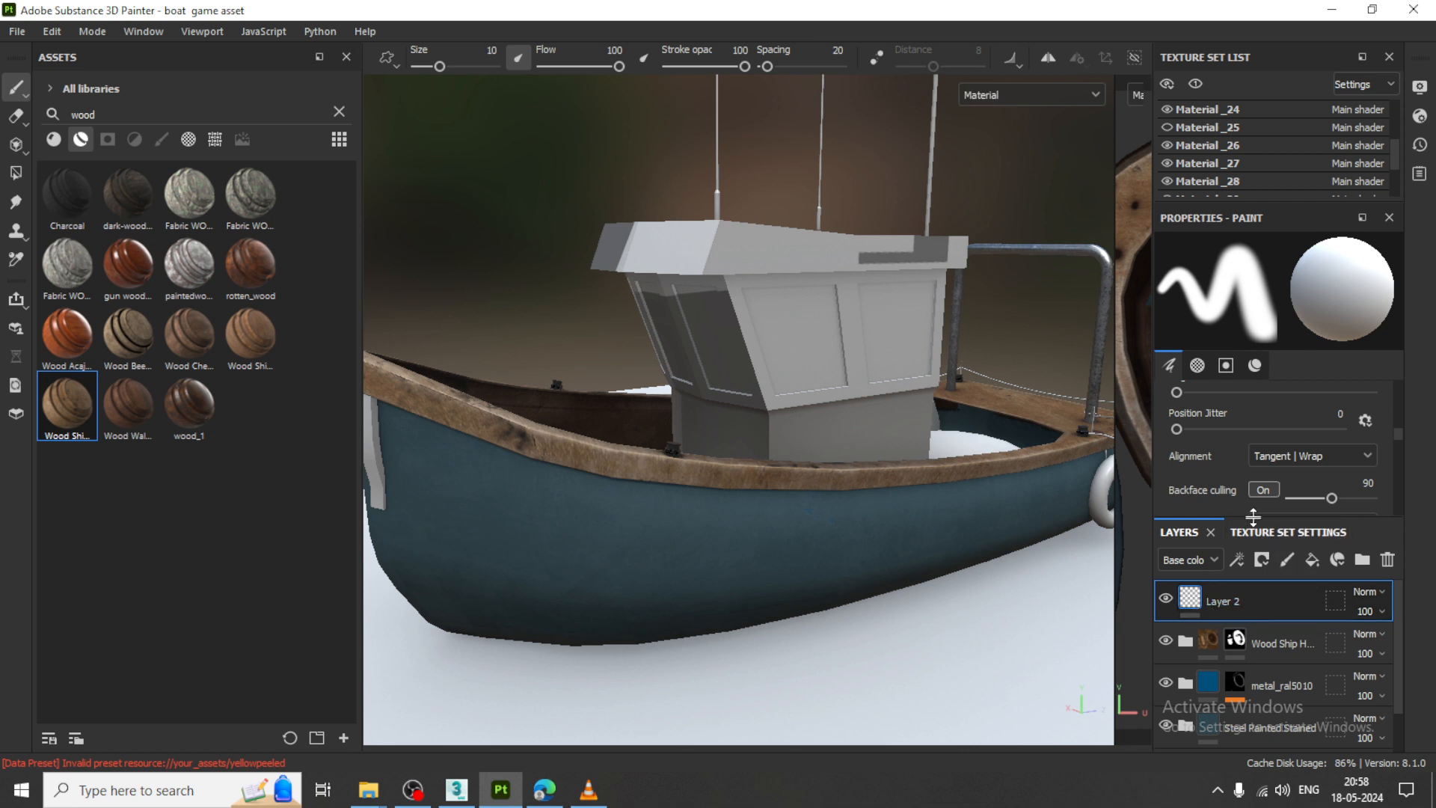
click(1262, 569)
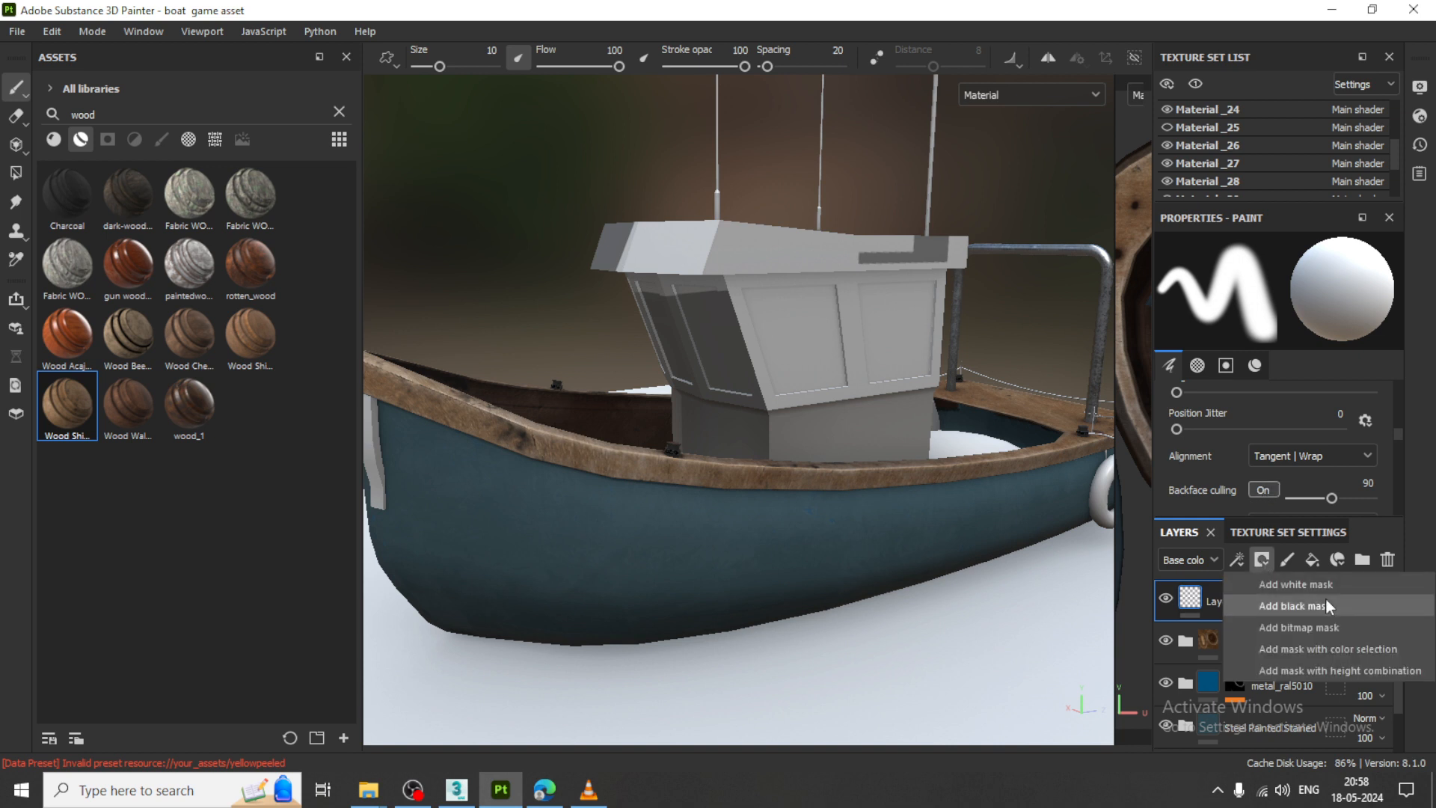
click(1327, 599)
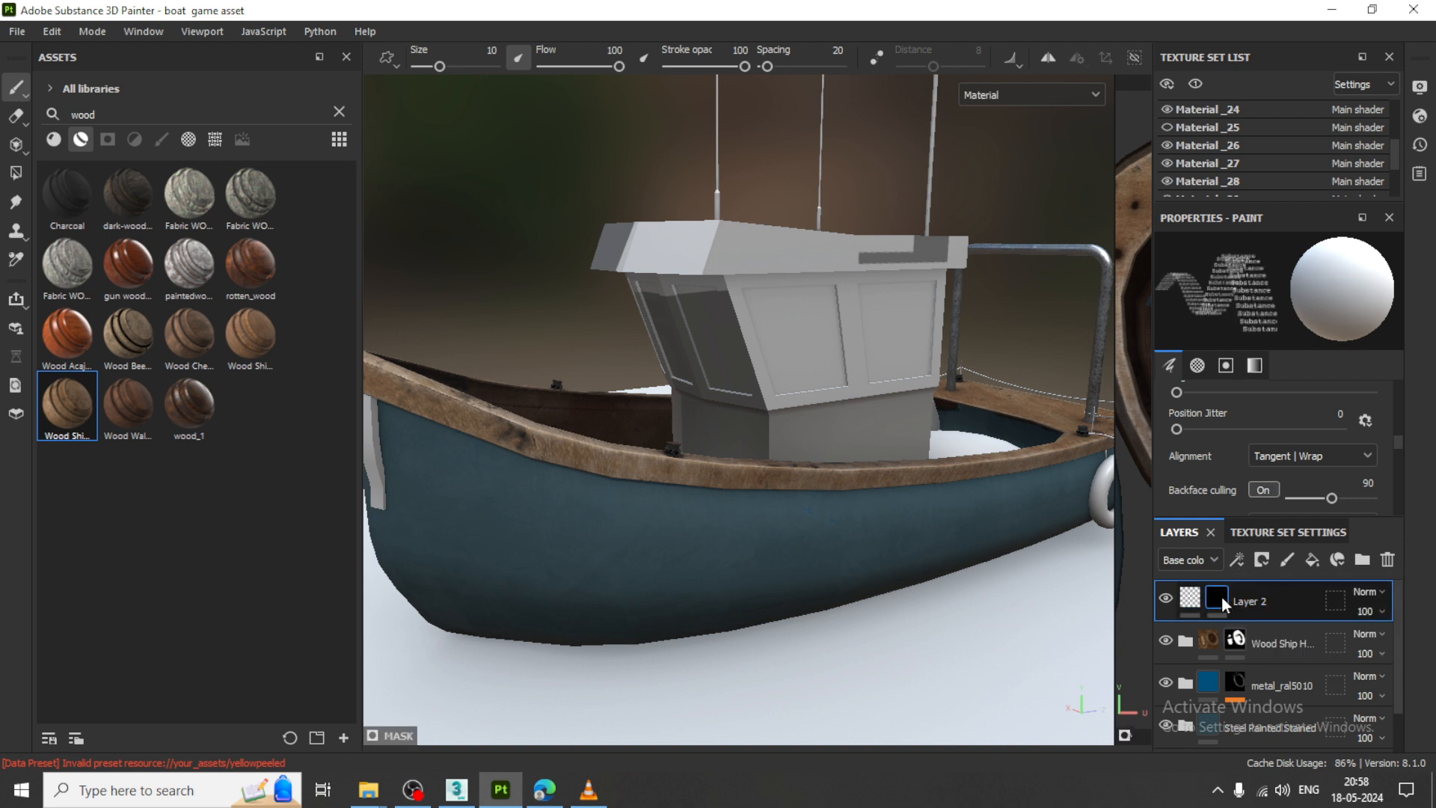
- Replace the font alpha's text with "I H", checking the hull lettering on the reference image in 3ds Max
scroll(1270, 449, down, 3)
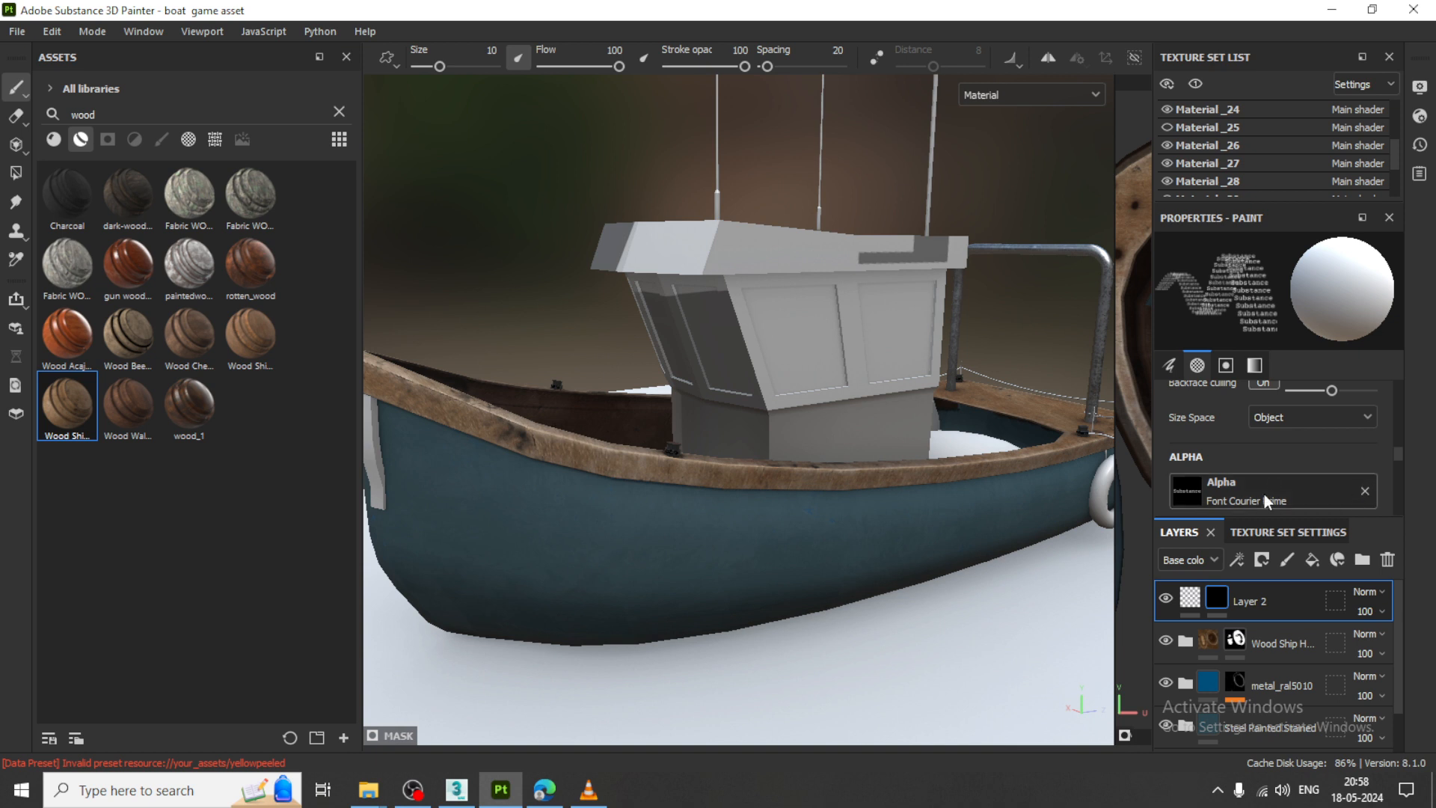
scroll(1272, 492, down, 3)
click(1306, 413)
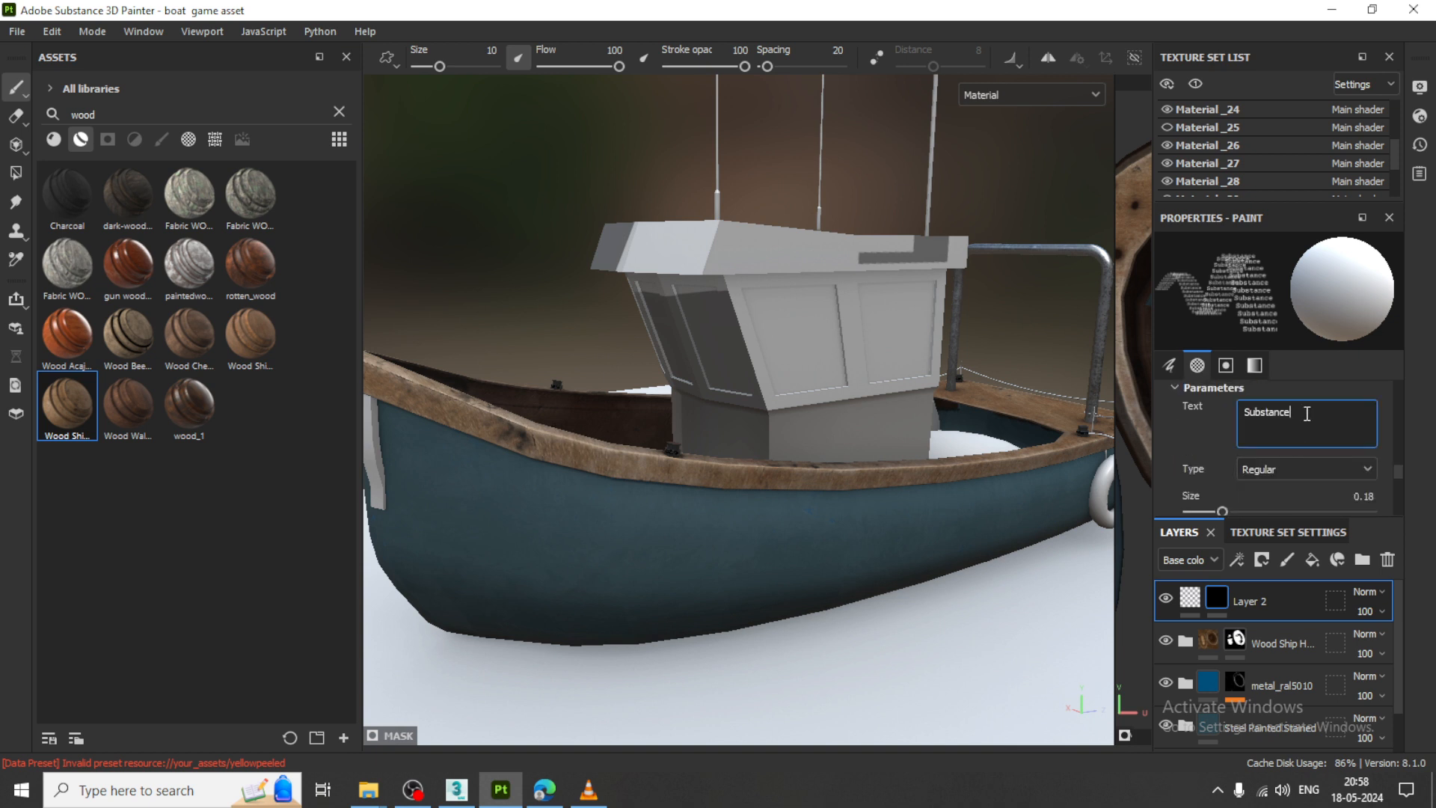
drag(1317, 415, 1217, 416)
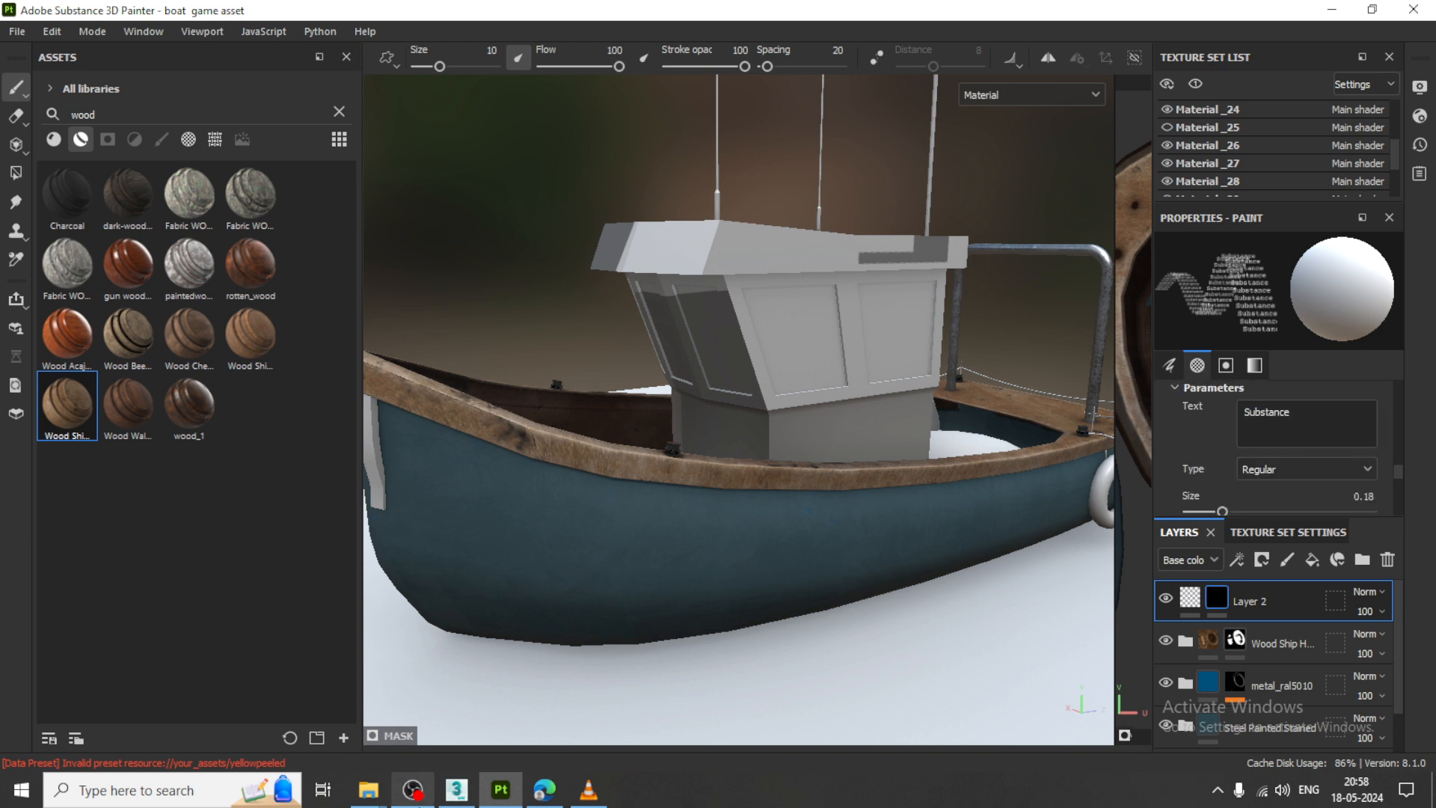
click(457, 789)
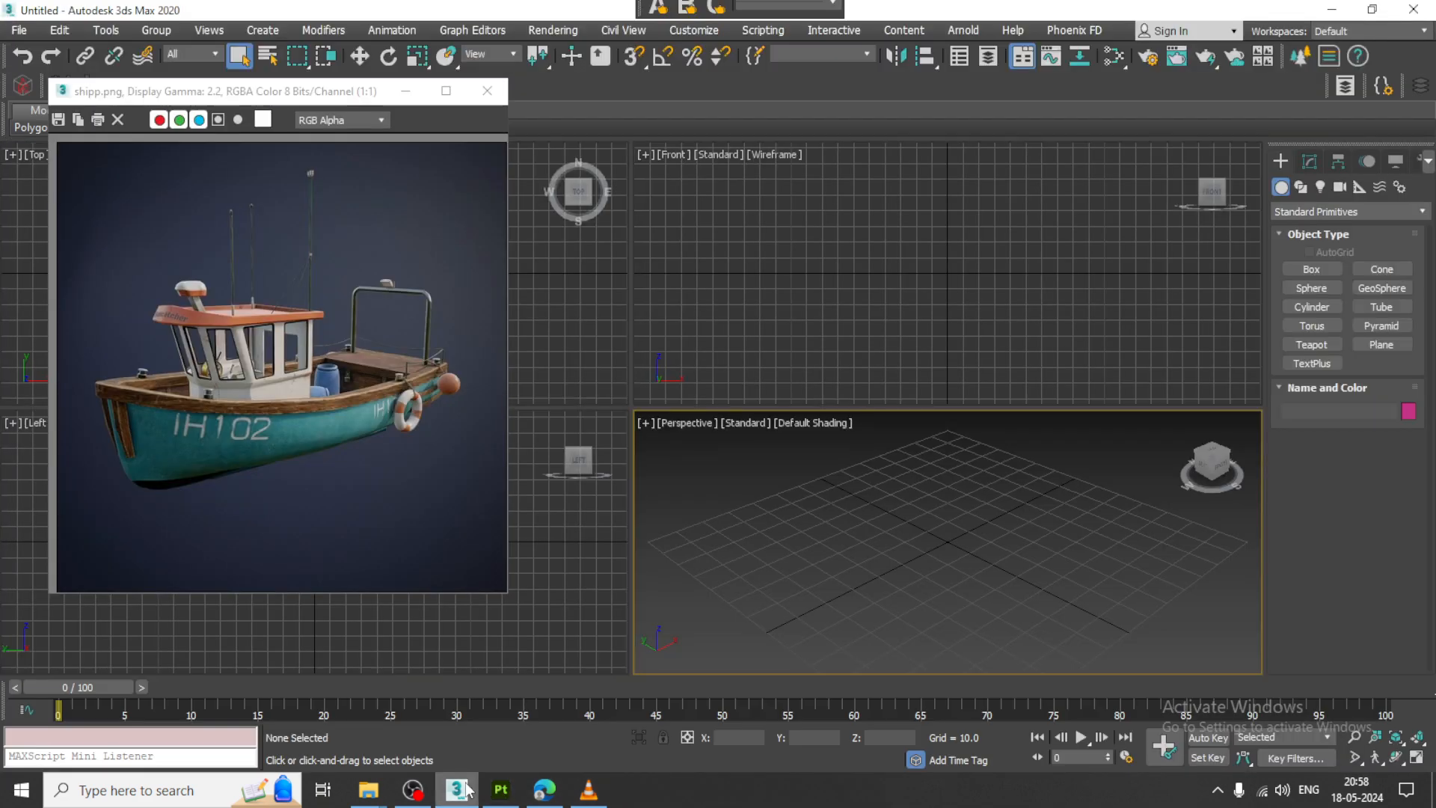
click(502, 789)
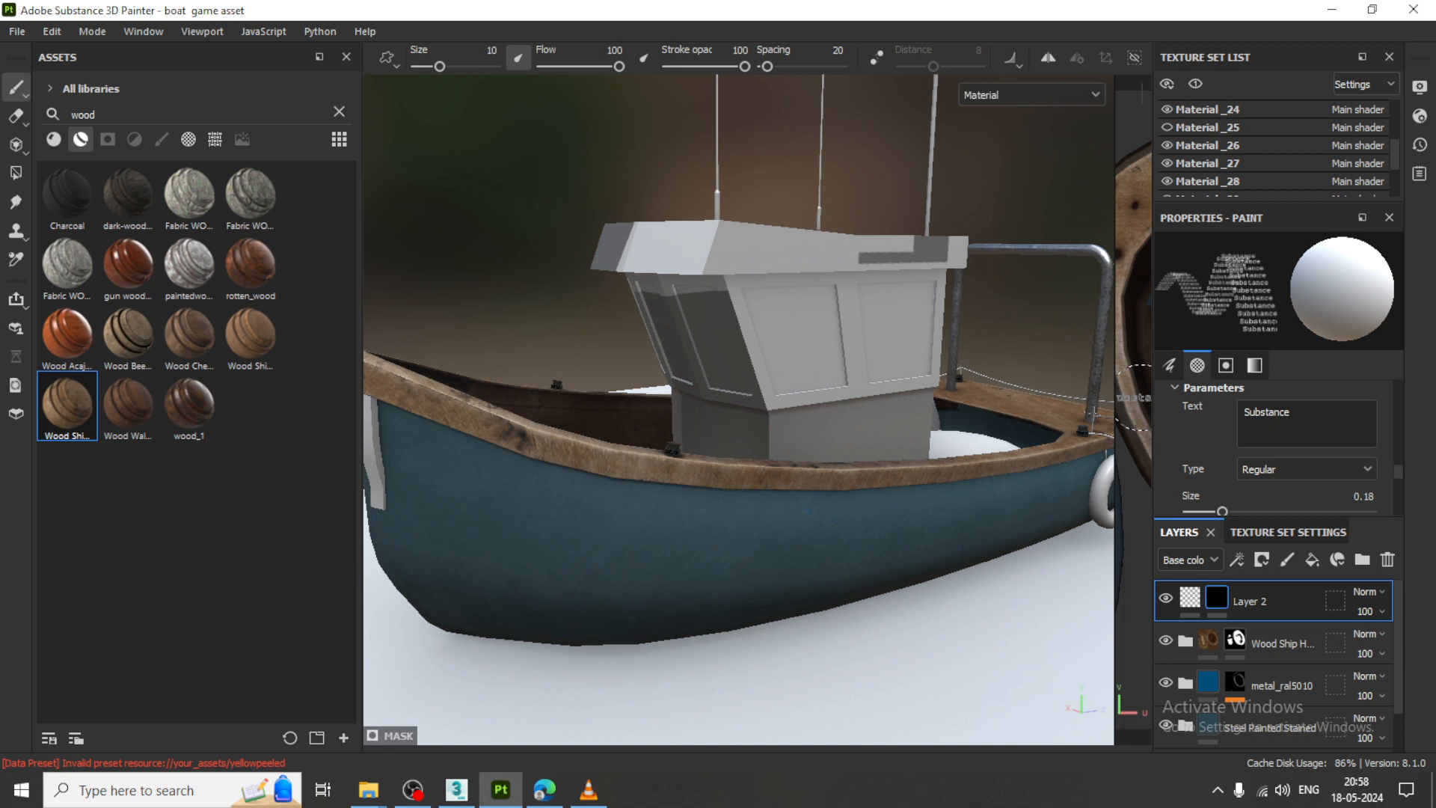
double_click(1276, 418)
text(I)
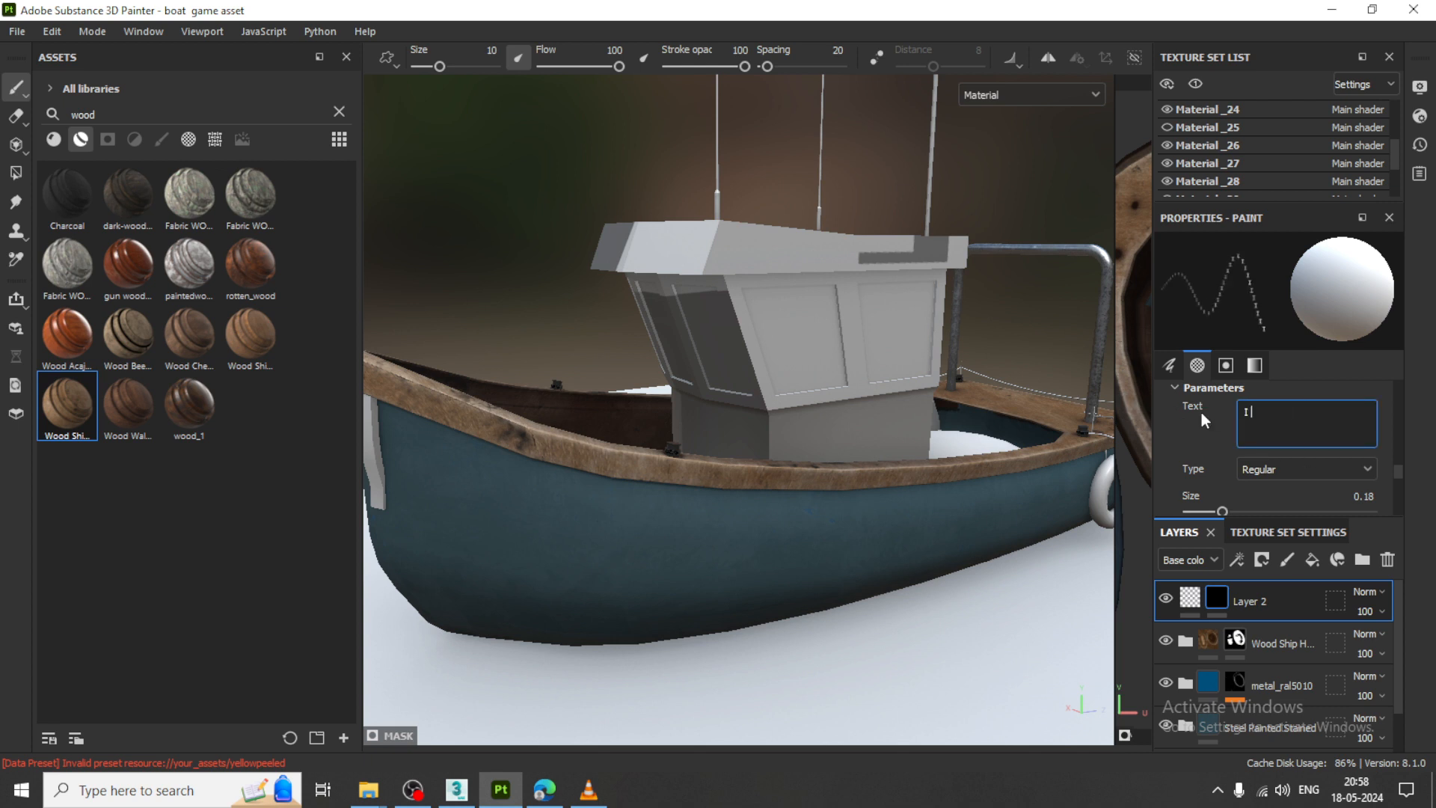
text( H)
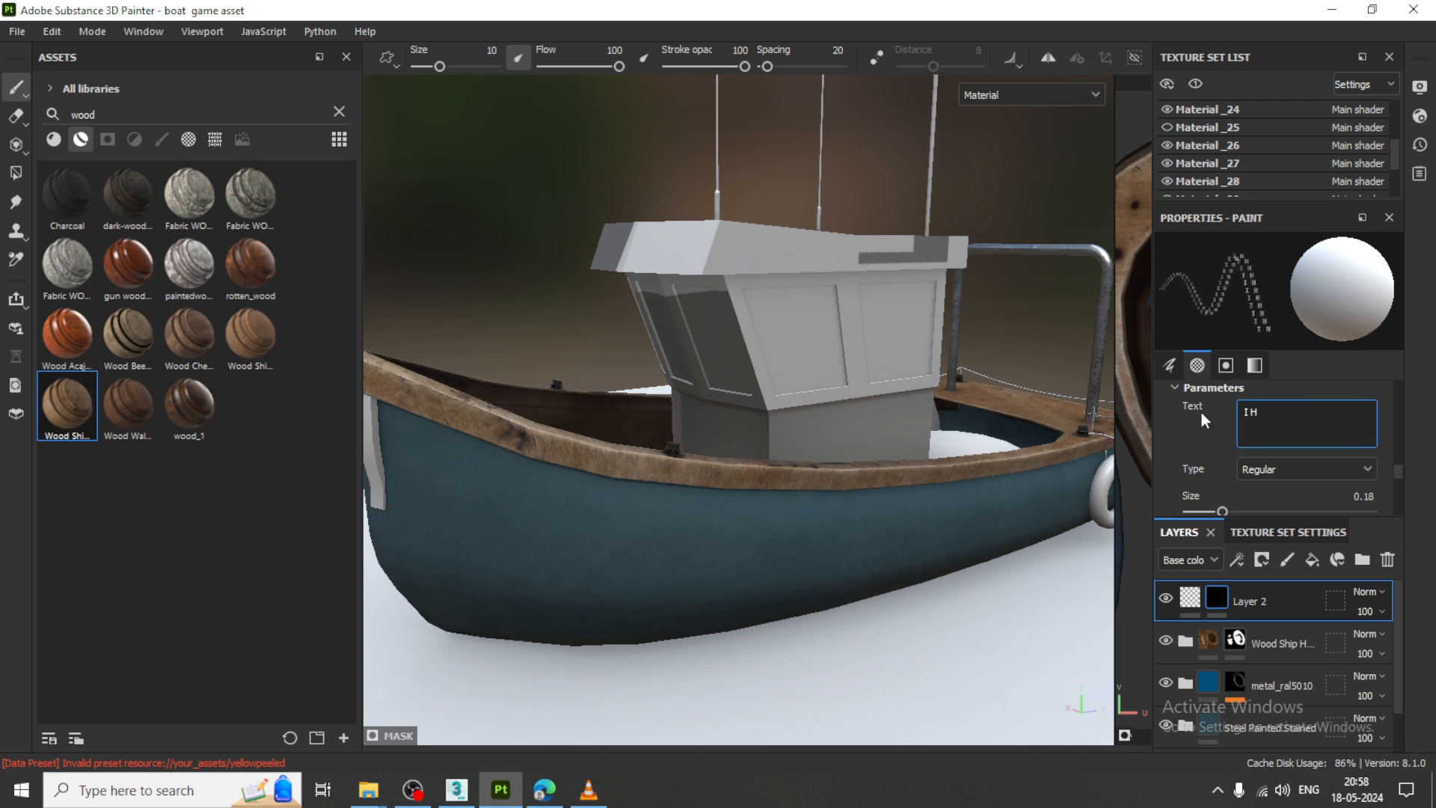
click(456, 789)
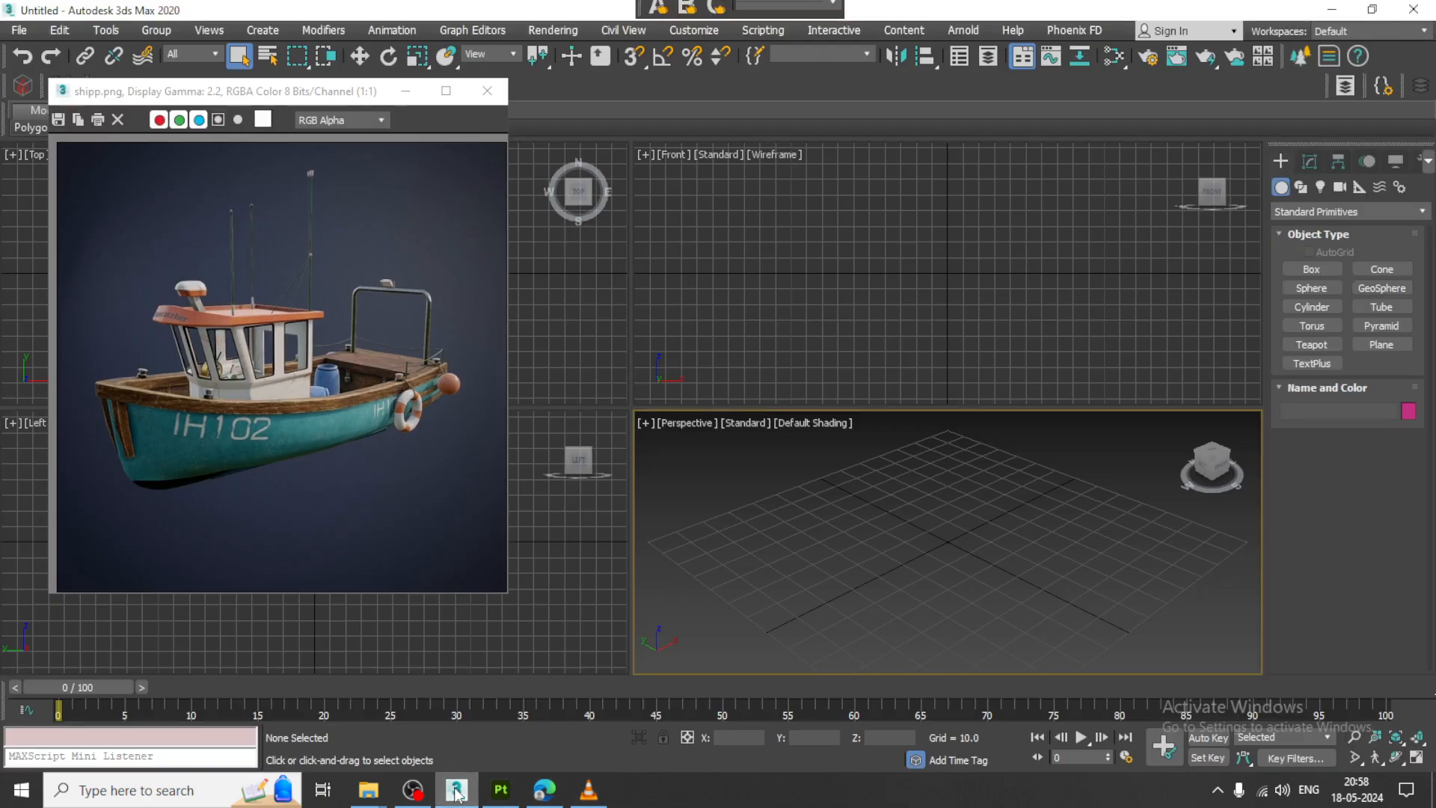
click(456, 789)
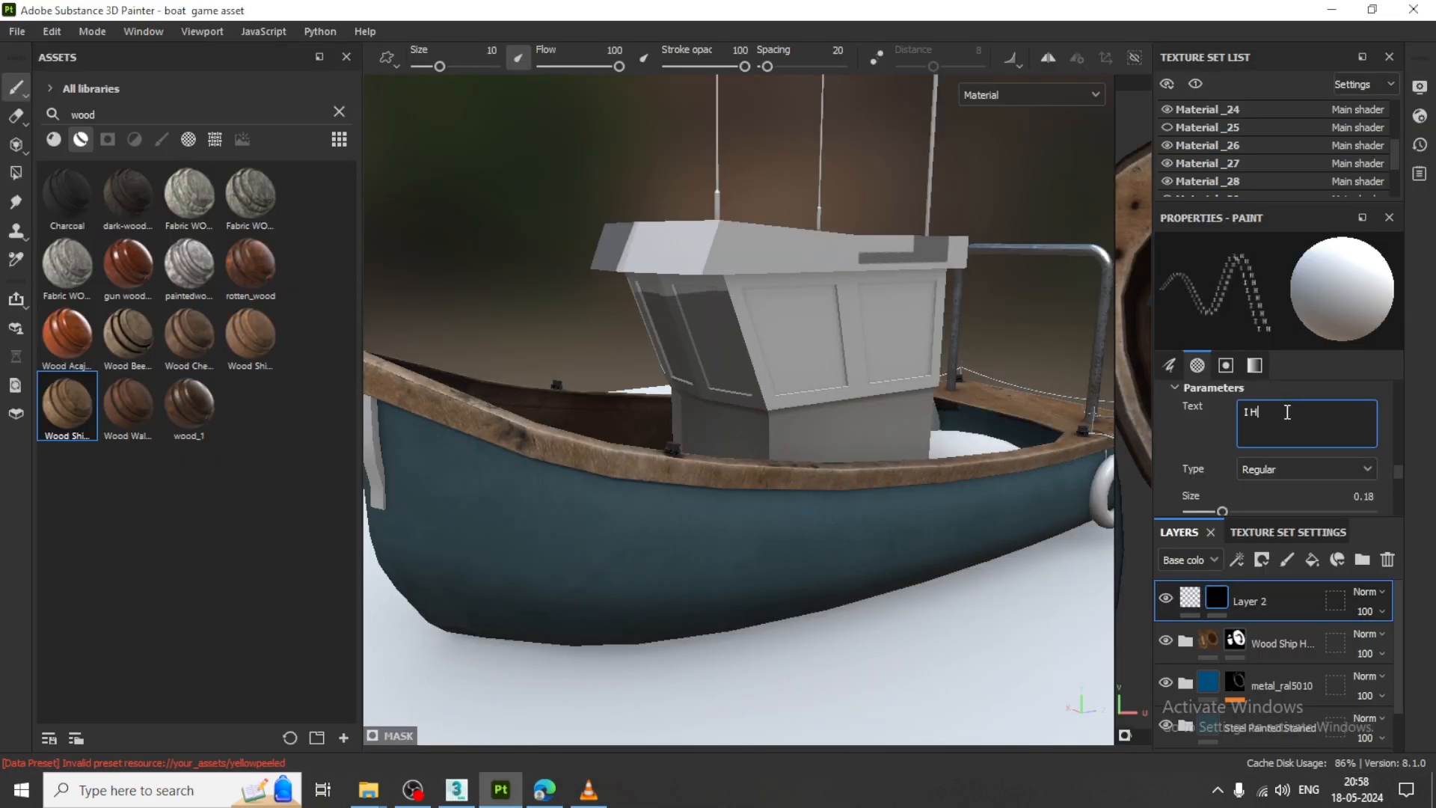